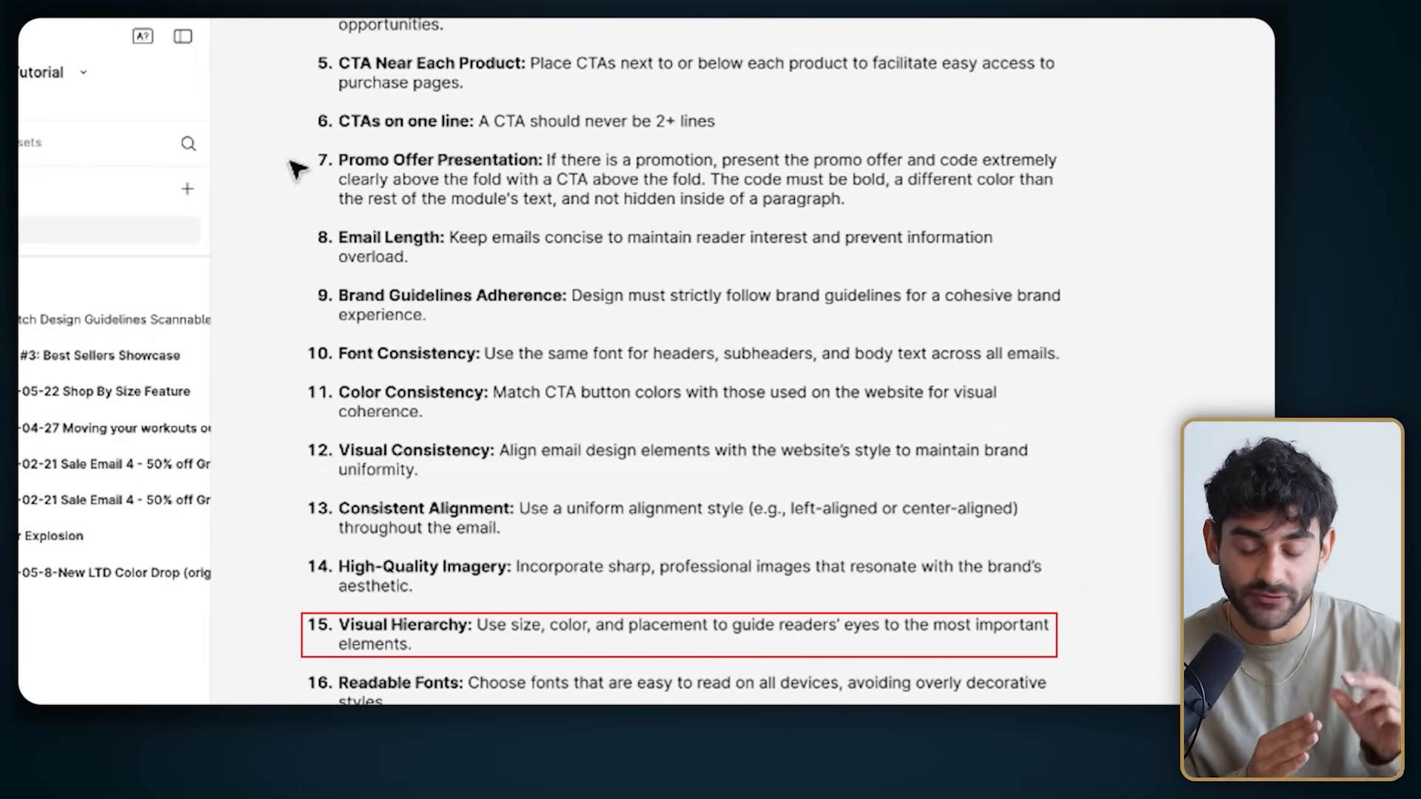
Step: Review the numbered email design guidelines and examine the hero section of the Lyons Leather Co. color drop email
{"action": "scroll", "coordinate": [290, 161], "scroll_direction": "down", "scroll_amount": 8}
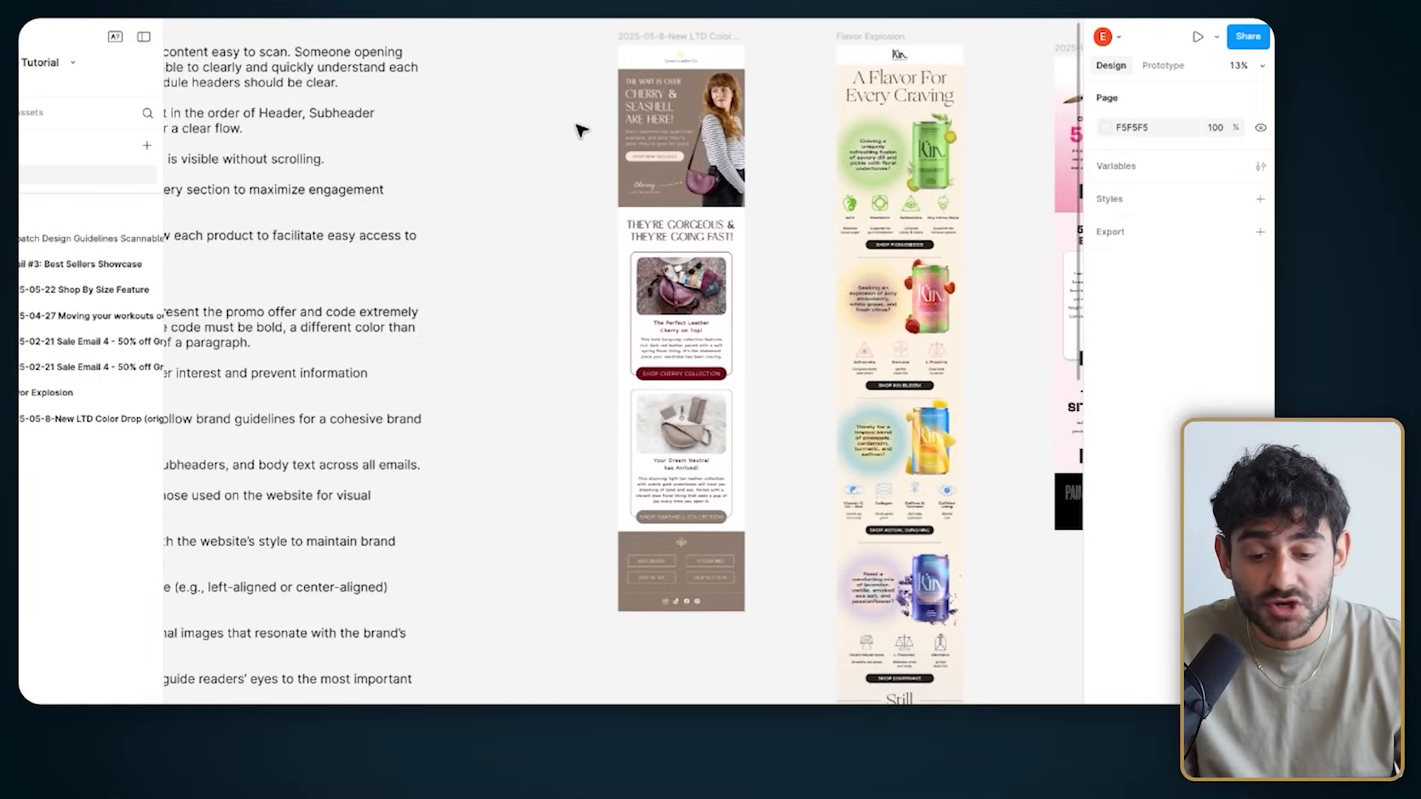
{"action": "scroll", "coordinate": [581, 122], "scroll_direction": "up", "scroll_amount": 2}
{"action": "scroll", "coordinate": [581, 131], "scroll_direction": "right", "scroll_amount": 3}
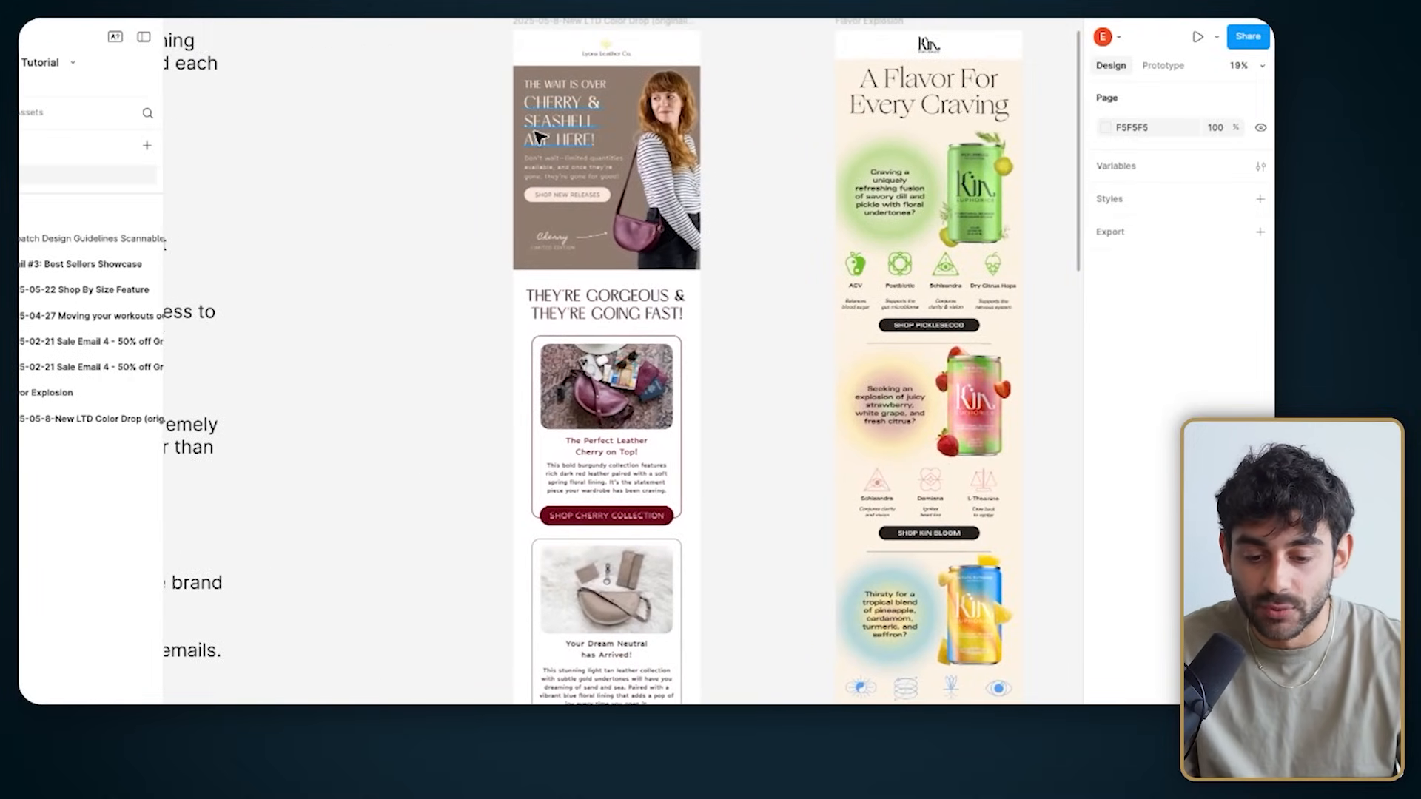
{"action": "scroll", "coordinate": [451, 108], "scroll_direction": "down", "scroll_amount": 3}
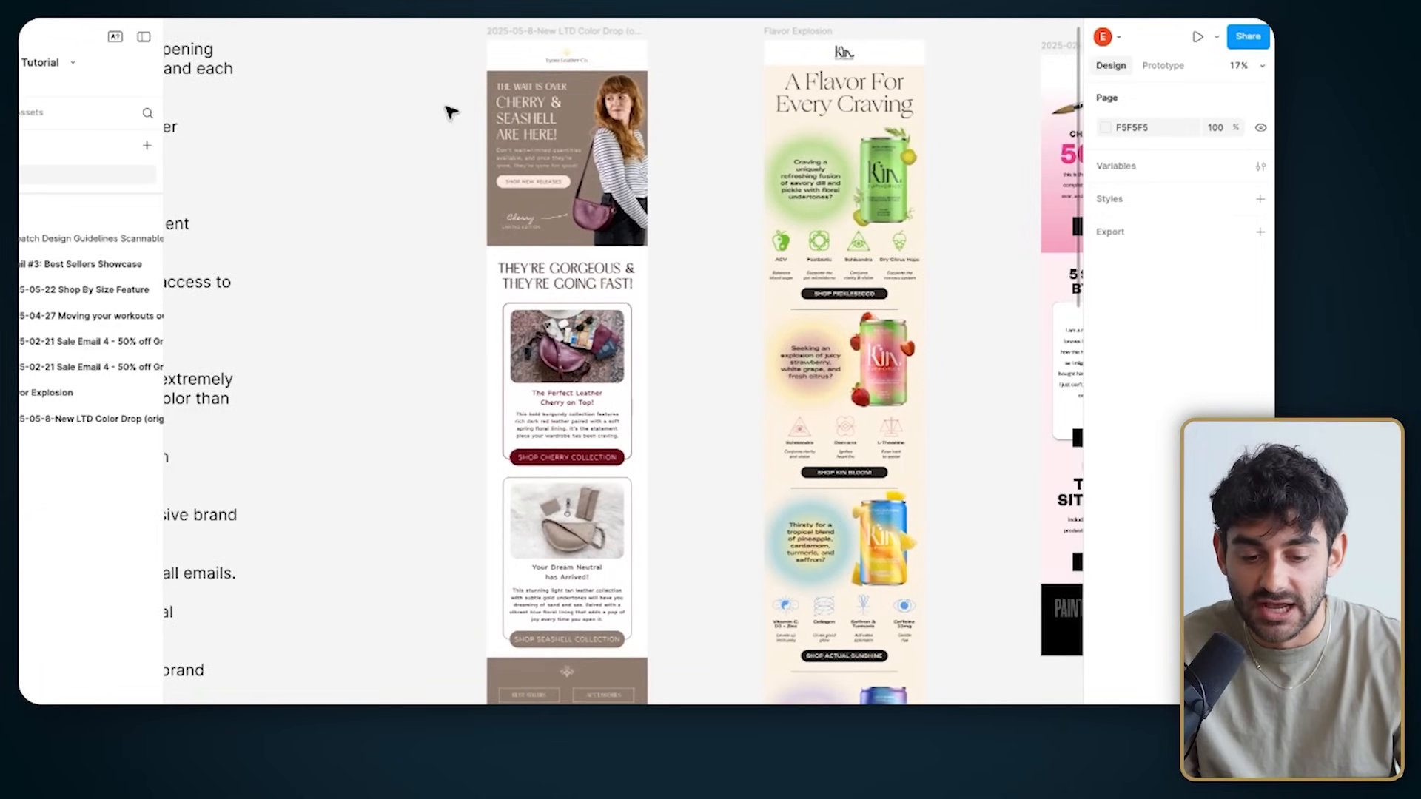
{"action": "scroll", "coordinate": [447, 111], "scroll_direction": "up", "scroll_amount": 1}
{"action": "scroll", "coordinate": [447, 111], "scroll_direction": "right", "scroll_amount": 3}
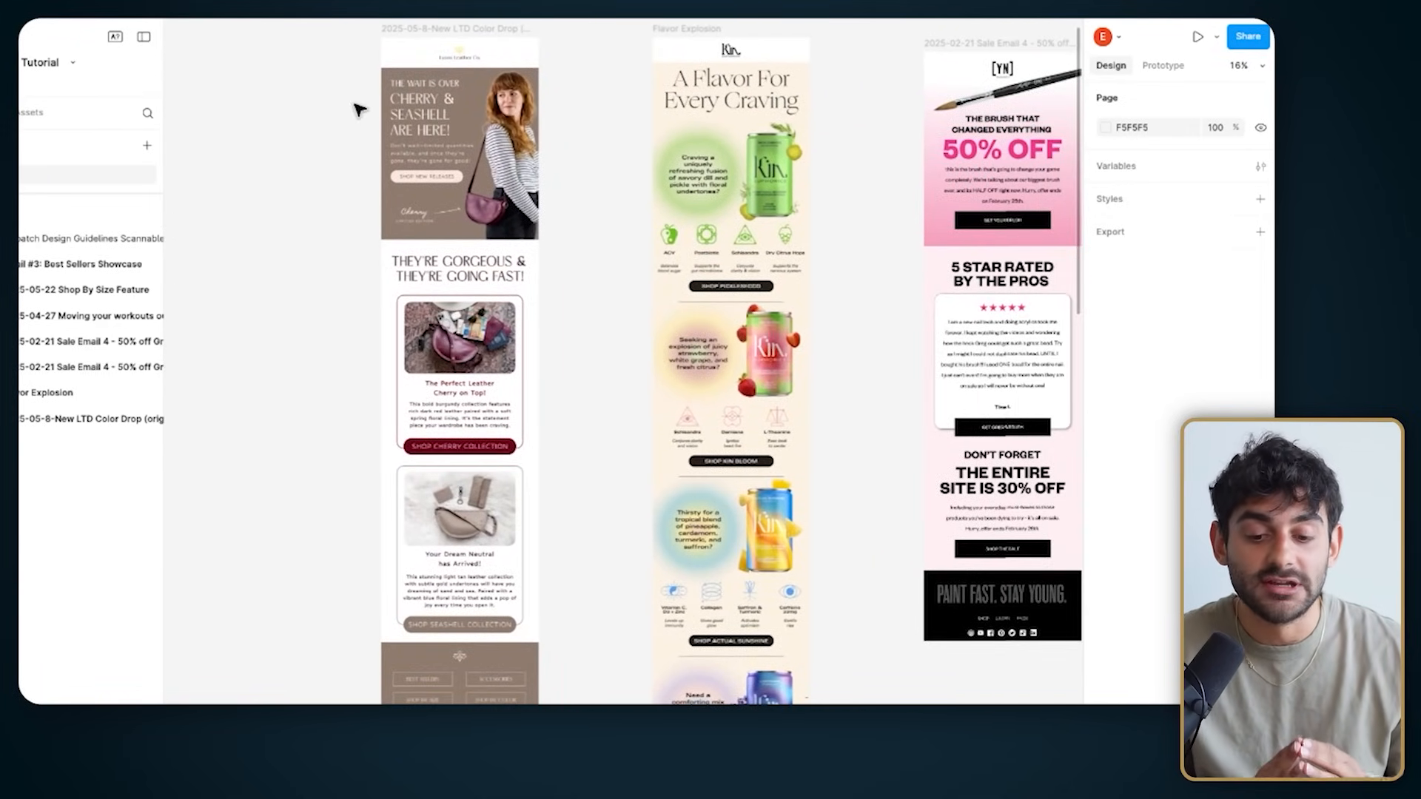
{"action": "scroll", "coordinate": [354, 106], "scroll_direction": "up", "scroll_amount": 5}
{"action": "scroll", "coordinate": [313, 127], "scroll_direction": "down", "scroll_amount": 2}
{"action": "scroll", "coordinate": [273, 151], "scroll_direction": "up", "scroll_amount": 2}
{"action": "scroll", "coordinate": [277, 155], "scroll_direction": "down", "scroll_amount": 2}
{"action": "scroll", "coordinate": [278, 156], "scroll_direction": "right", "scroll_amount": 1}
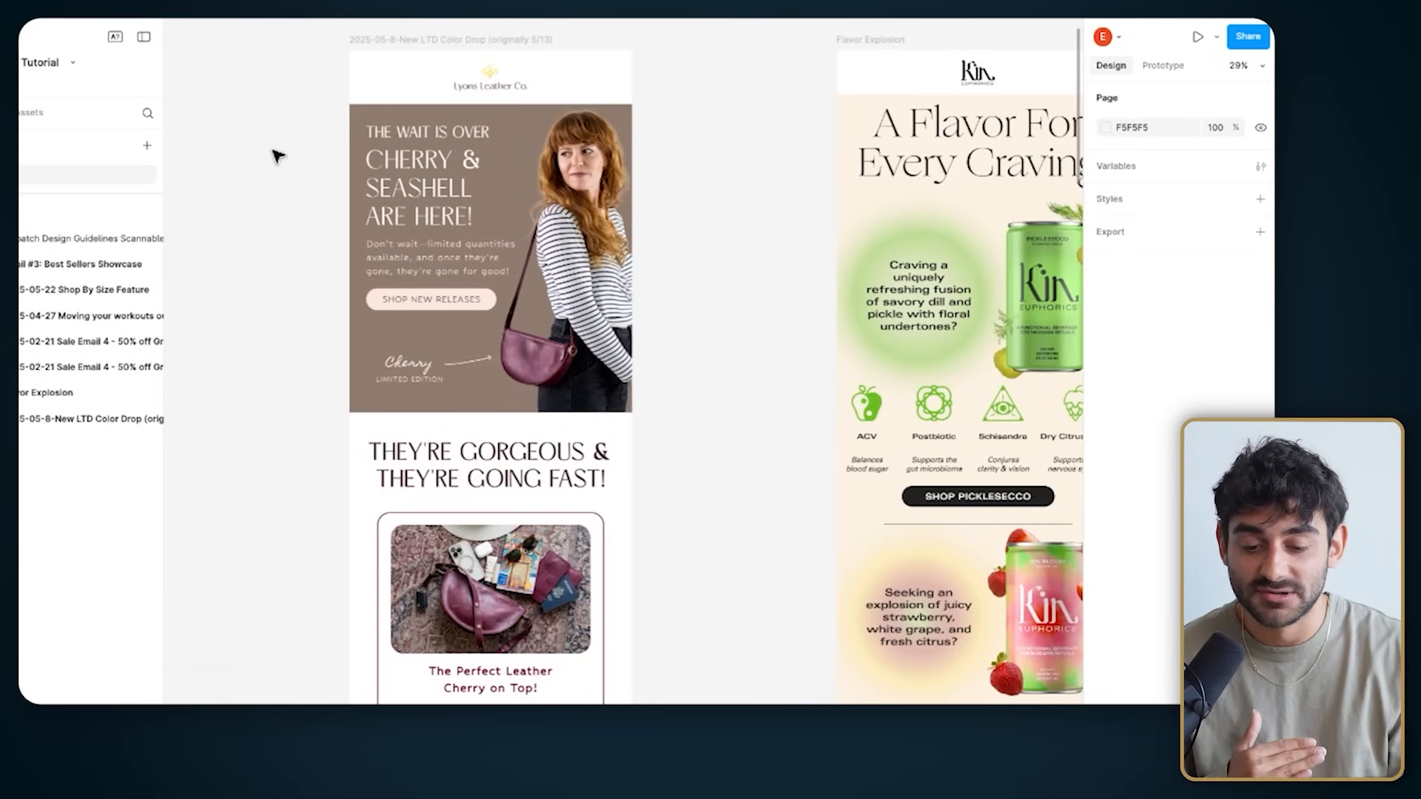
{"action": "scroll", "coordinate": [279, 156], "scroll_direction": "down", "scroll_amount": 2}
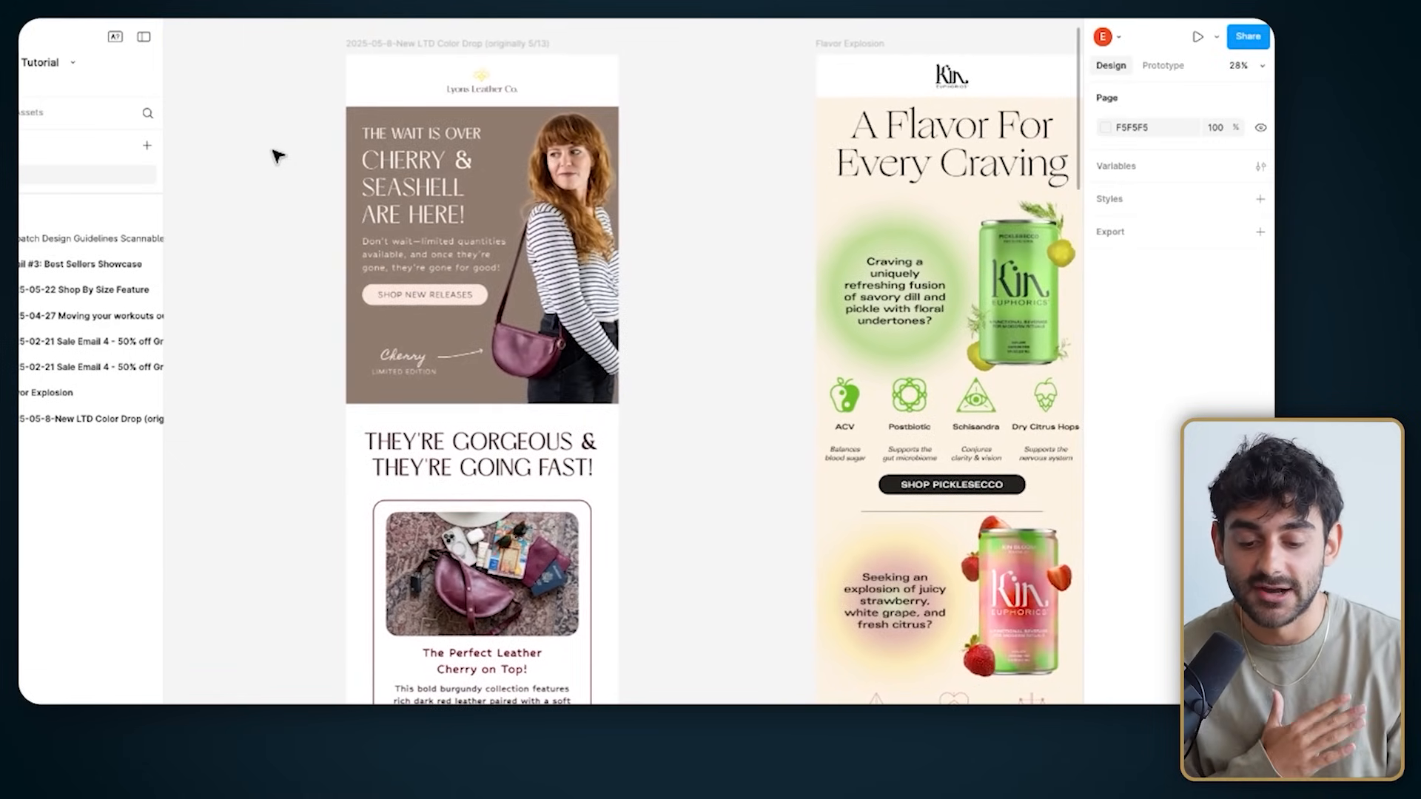
{"action": "scroll", "coordinate": [278, 156], "scroll_direction": "down", "scroll_amount": 1}
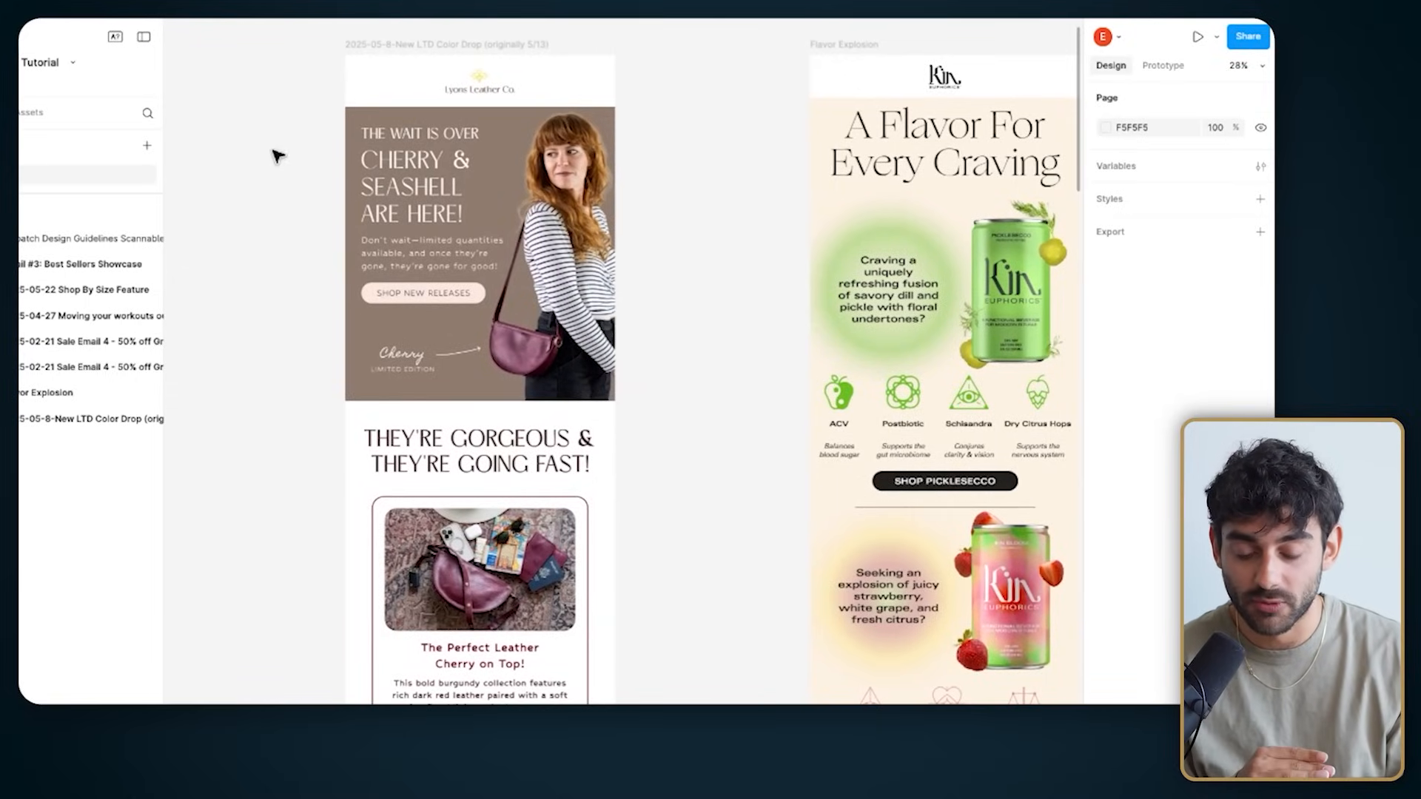
Step: Examine the overall layout of the Kin Flavor Explosion email and its repeated product sections
{"action": "scroll", "coordinate": [278, 155], "scroll_direction": "right", "scroll_amount": 5}
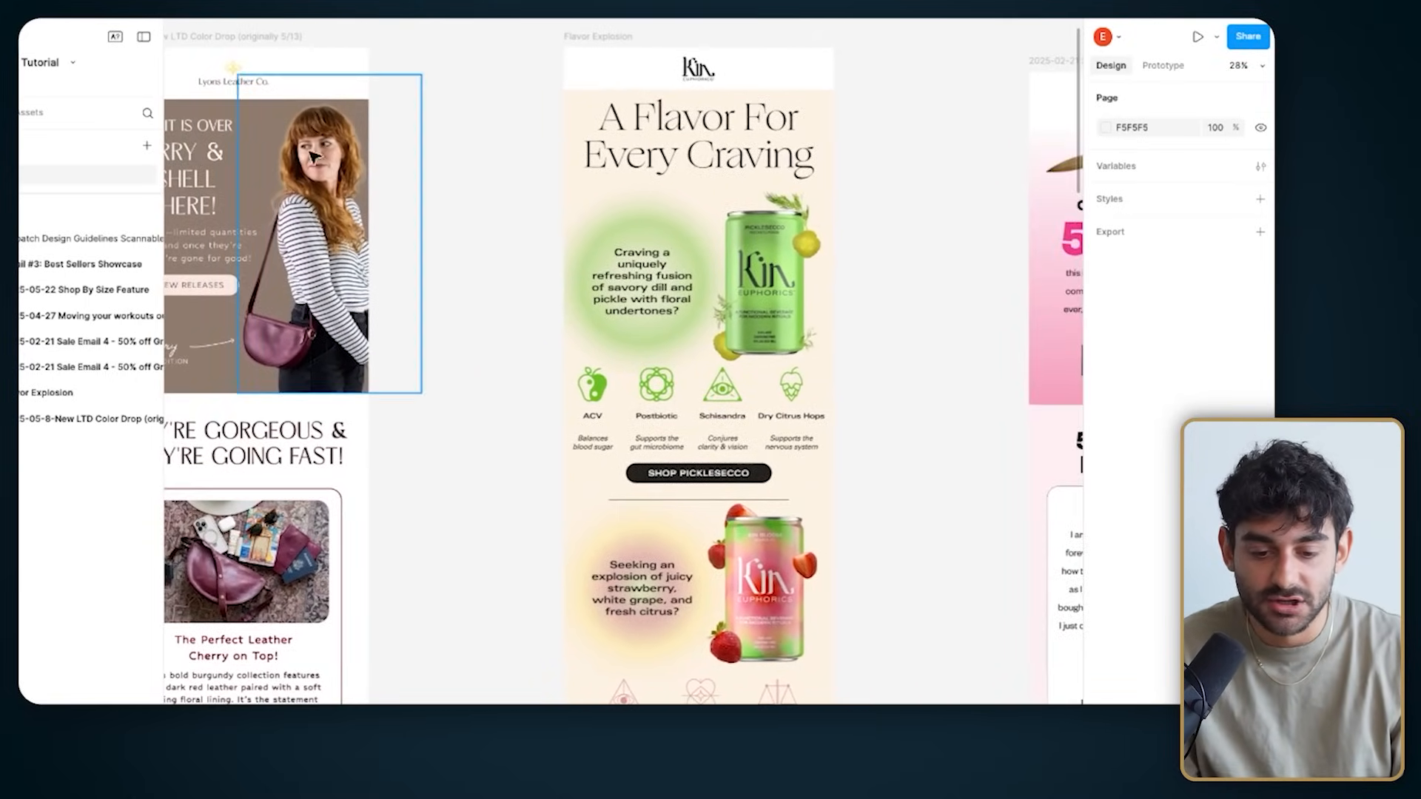
{"action": "scroll", "coordinate": [433, 172], "scroll_direction": "right", "scroll_amount": 3}
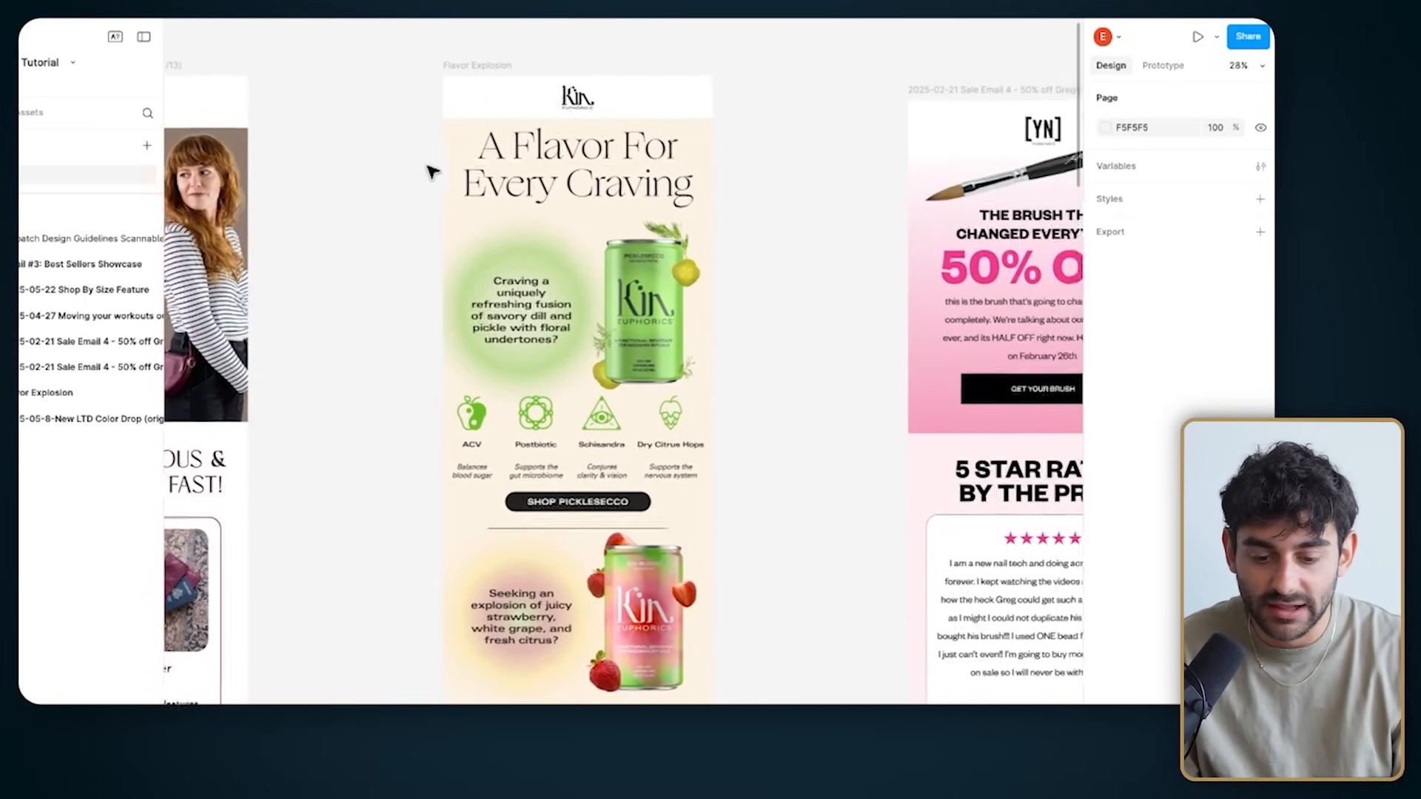
{"action": "scroll", "coordinate": [410, 178], "scroll_direction": "down", "scroll_amount": 10}
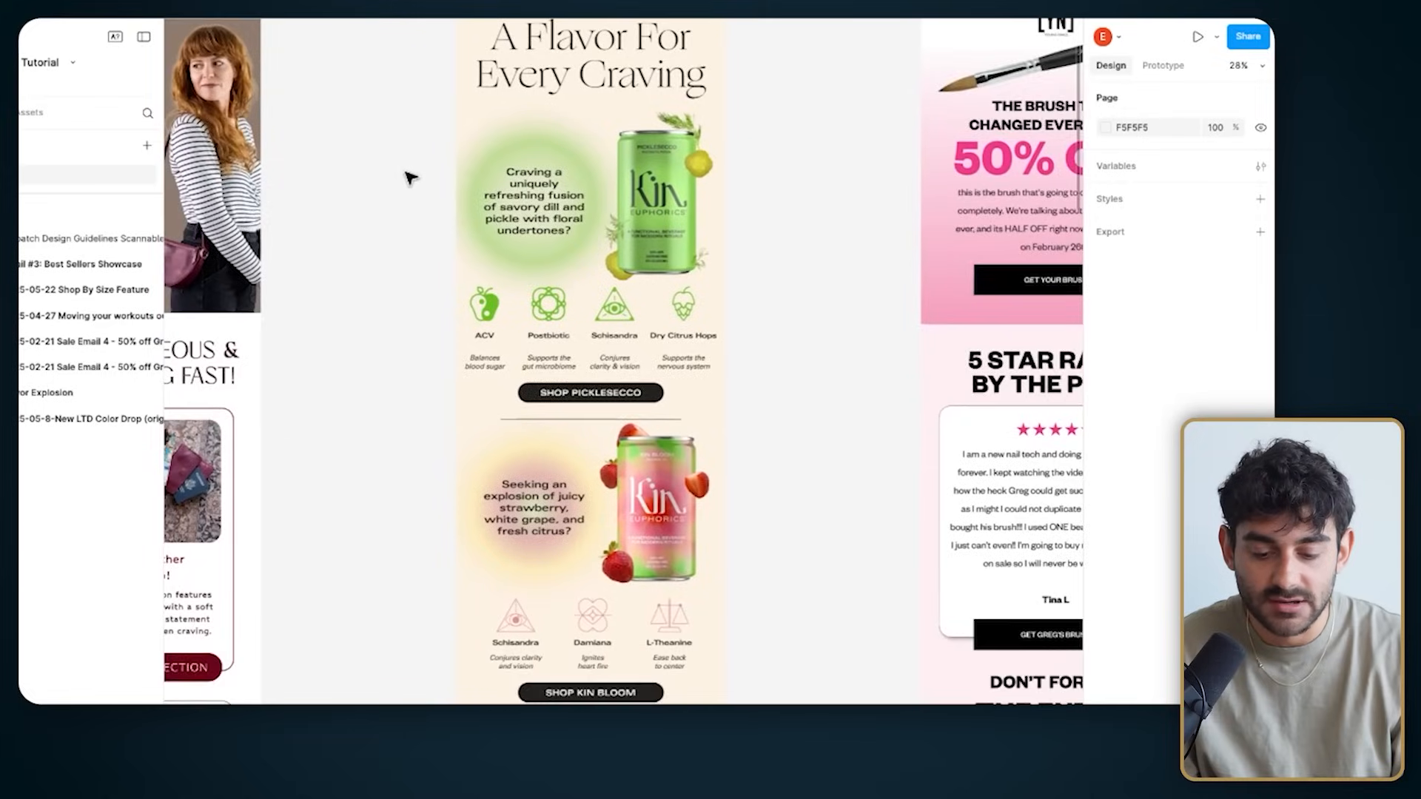
{"action": "scroll", "coordinate": [407, 174], "scroll_direction": "up", "scroll_amount": 10}
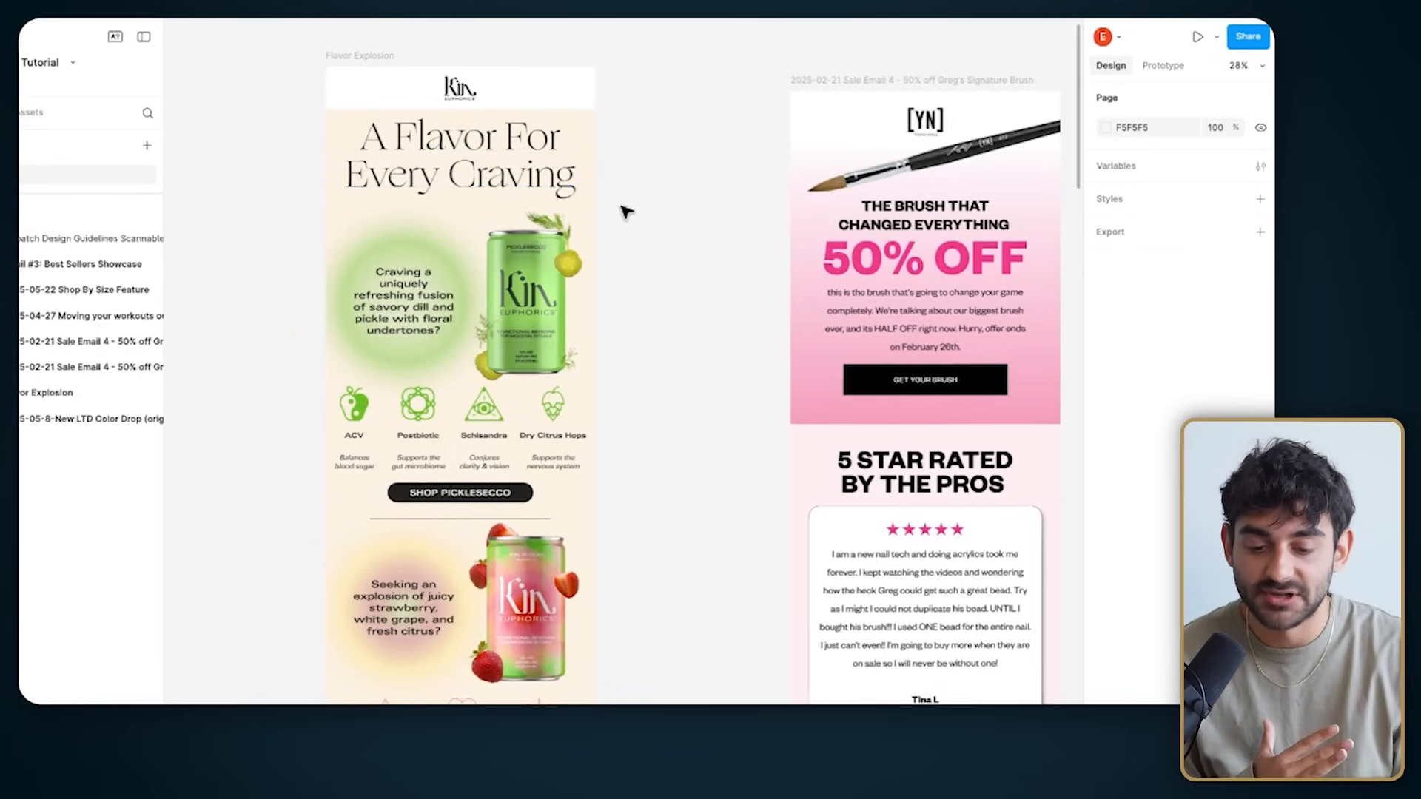
{"action": "scroll", "coordinate": [429, 237], "scroll_direction": "down", "scroll_amount": 1}
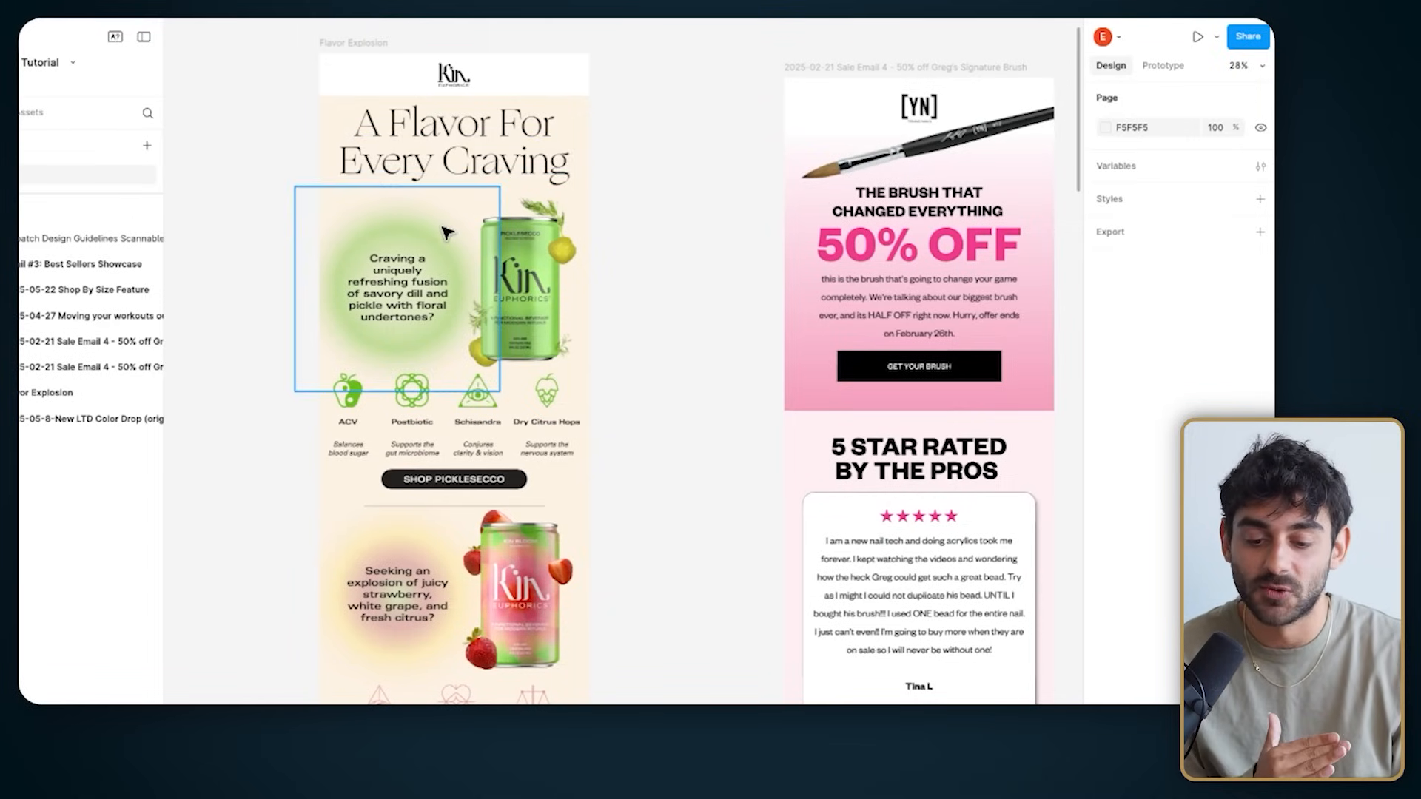
Step: Inspect the Picklesecco section of the Flavor Explosion email up close, including its can image, flavor text and ingredient icons
{"action": "scroll", "coordinate": [527, 242], "scroll_direction": "up", "scroll_amount": 5}
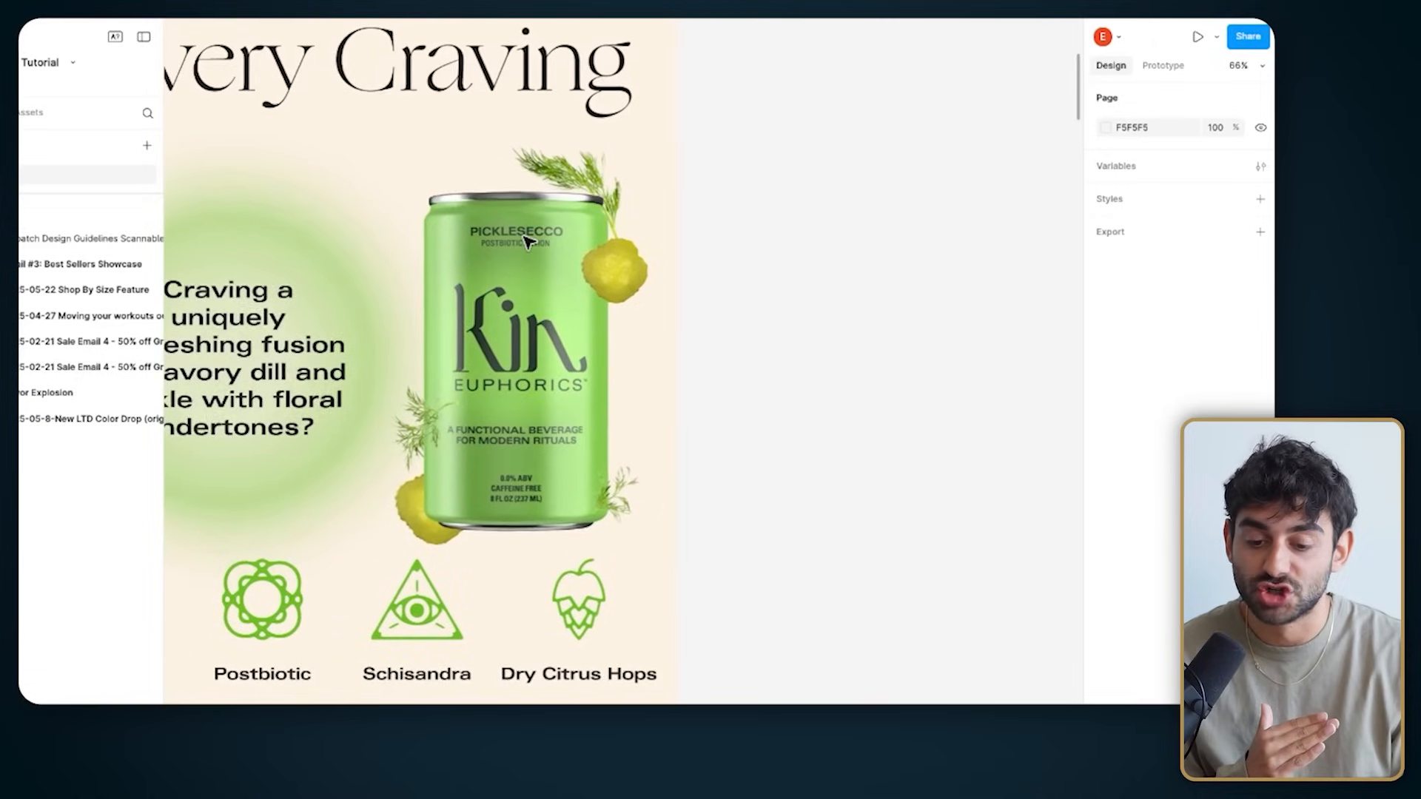
{"action": "scroll", "coordinate": [526, 242], "scroll_direction": "left", "scroll_amount": 3}
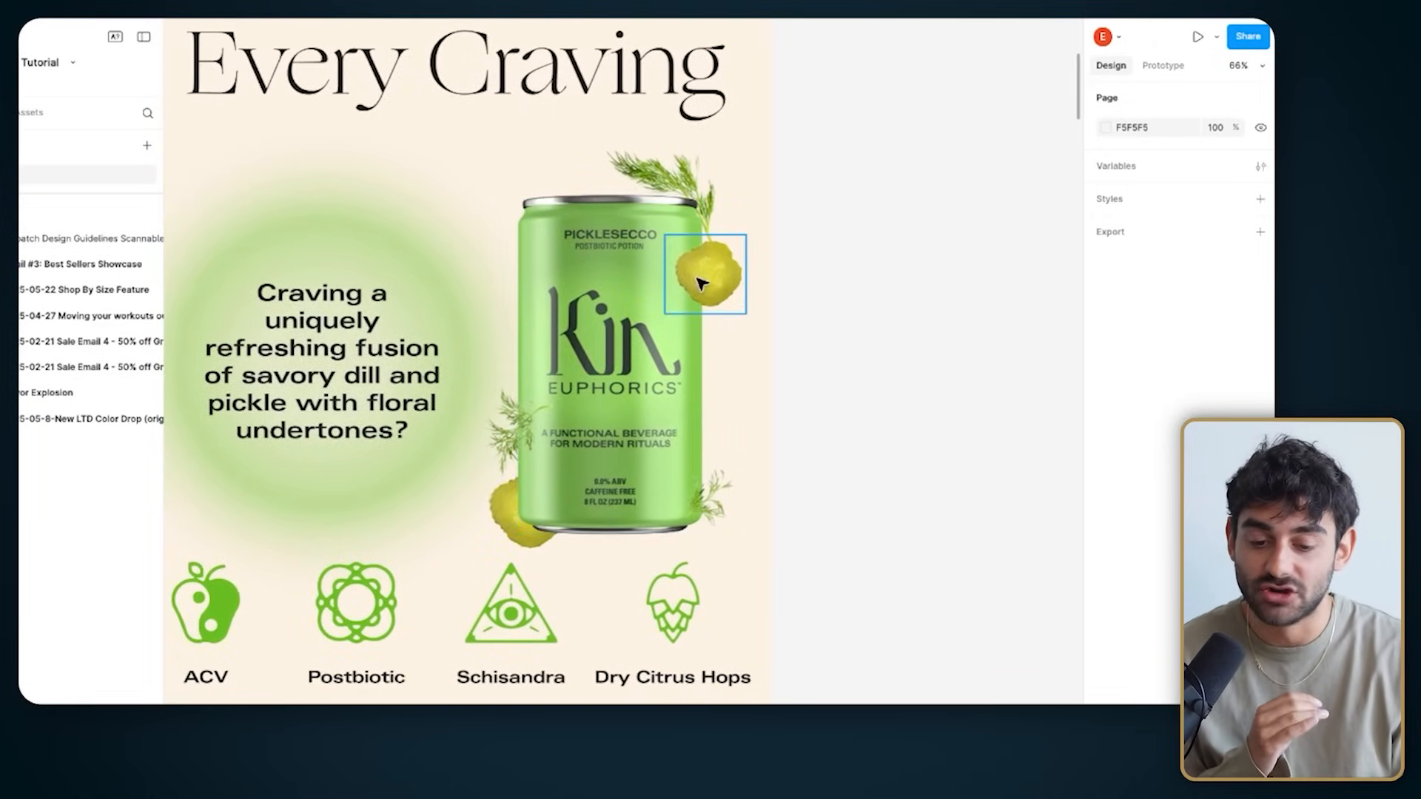
{"action": "scroll", "coordinate": [707, 283], "scroll_direction": "down", "scroll_amount": 2}
{"action": "scroll", "coordinate": [363, 341], "scroll_direction": "down", "scroll_amount": 3}
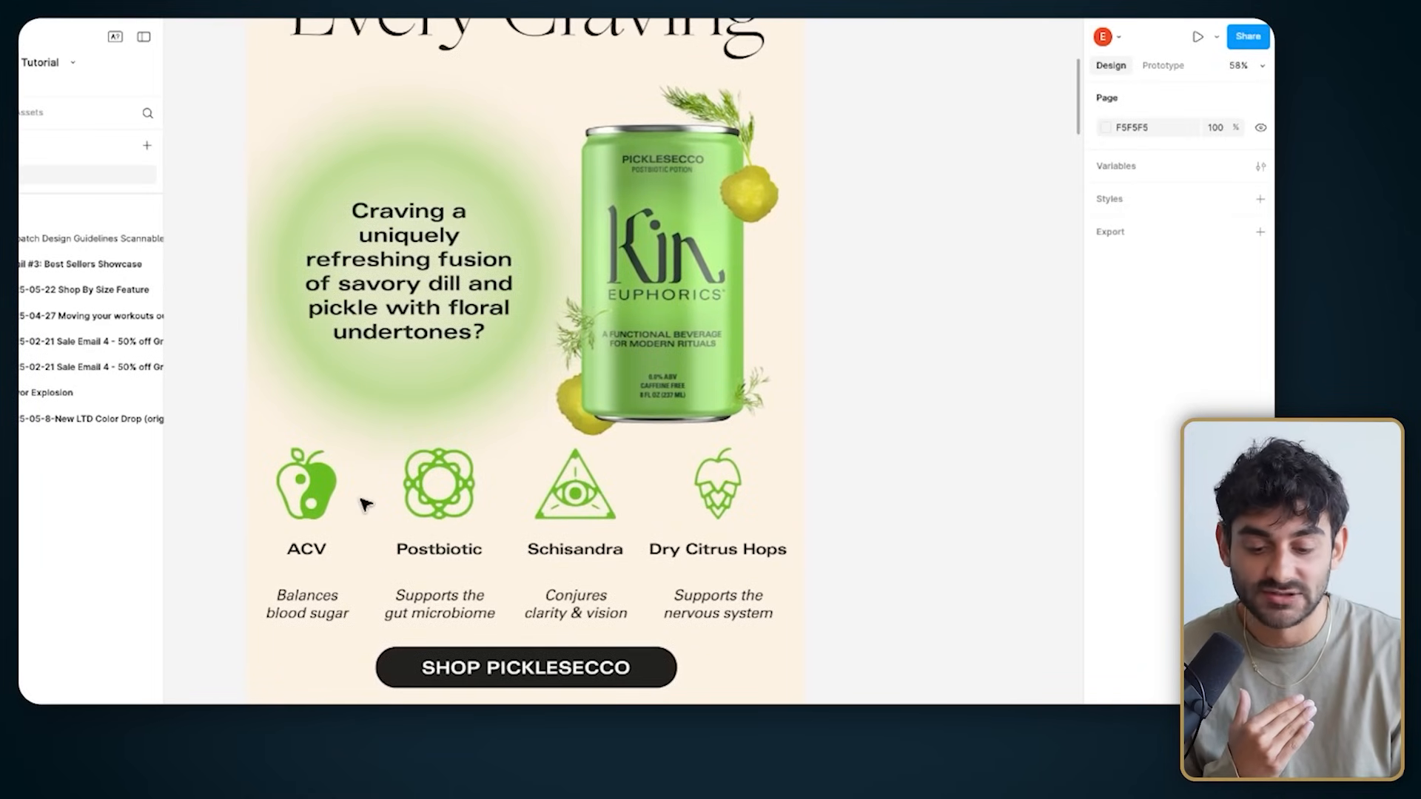
{"action": "scroll", "coordinate": [365, 504], "scroll_direction": "down", "scroll_amount": 5}
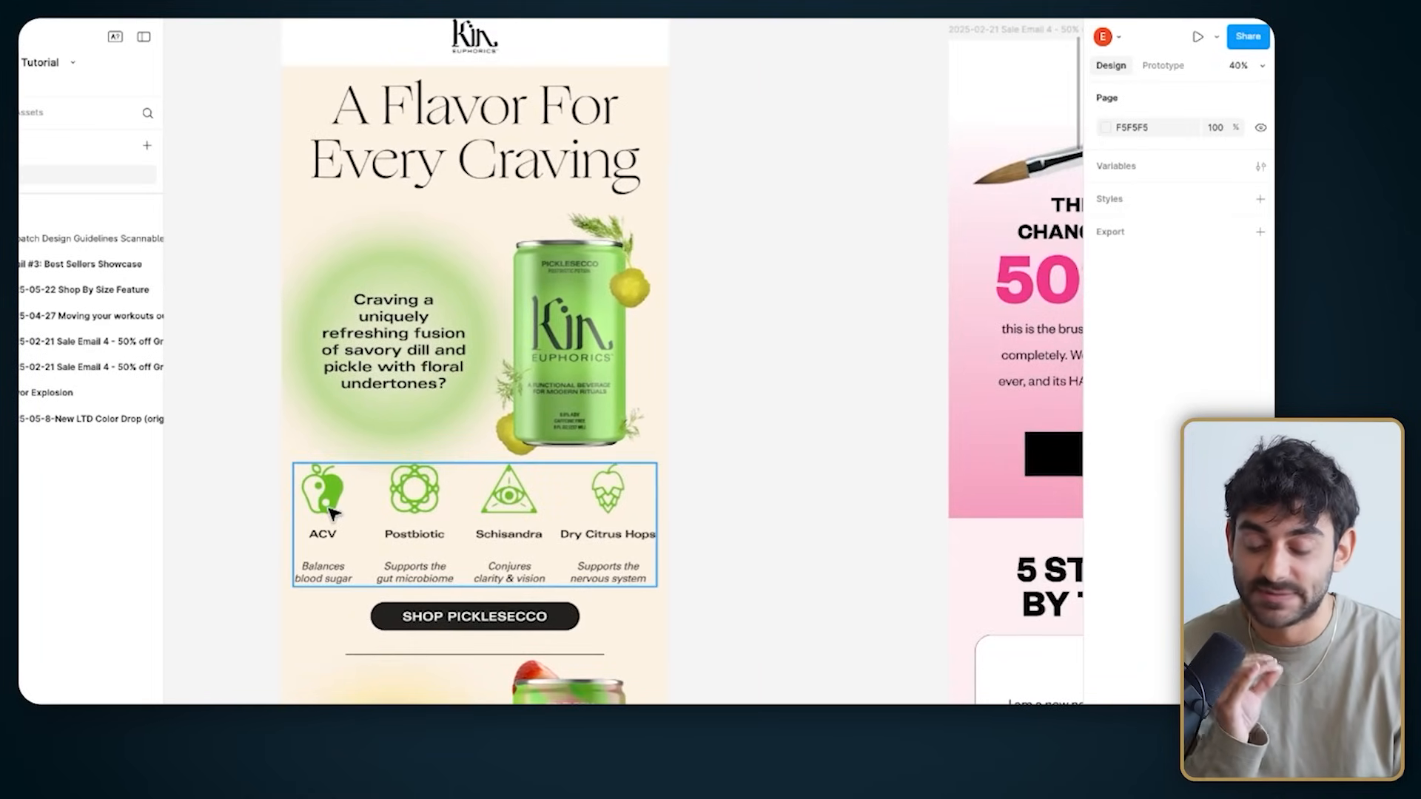
{"action": "scroll", "coordinate": [401, 512], "scroll_direction": "up", "scroll_amount": 2}
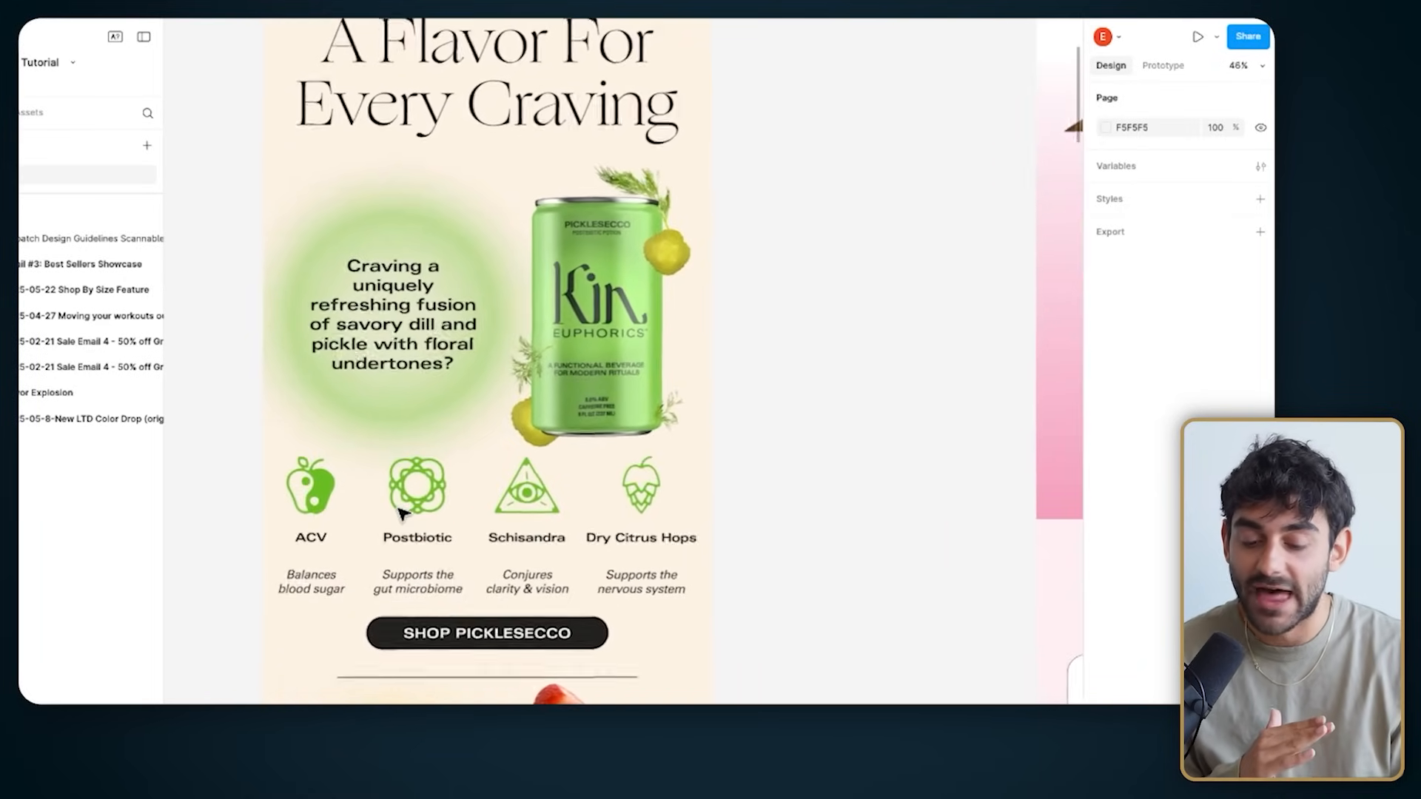
{"action": "scroll", "coordinate": [401, 512], "scroll_direction": "down", "scroll_amount": 4}
{"action": "scroll", "coordinate": [402, 512], "scroll_direction": "up", "scroll_amount": 4}
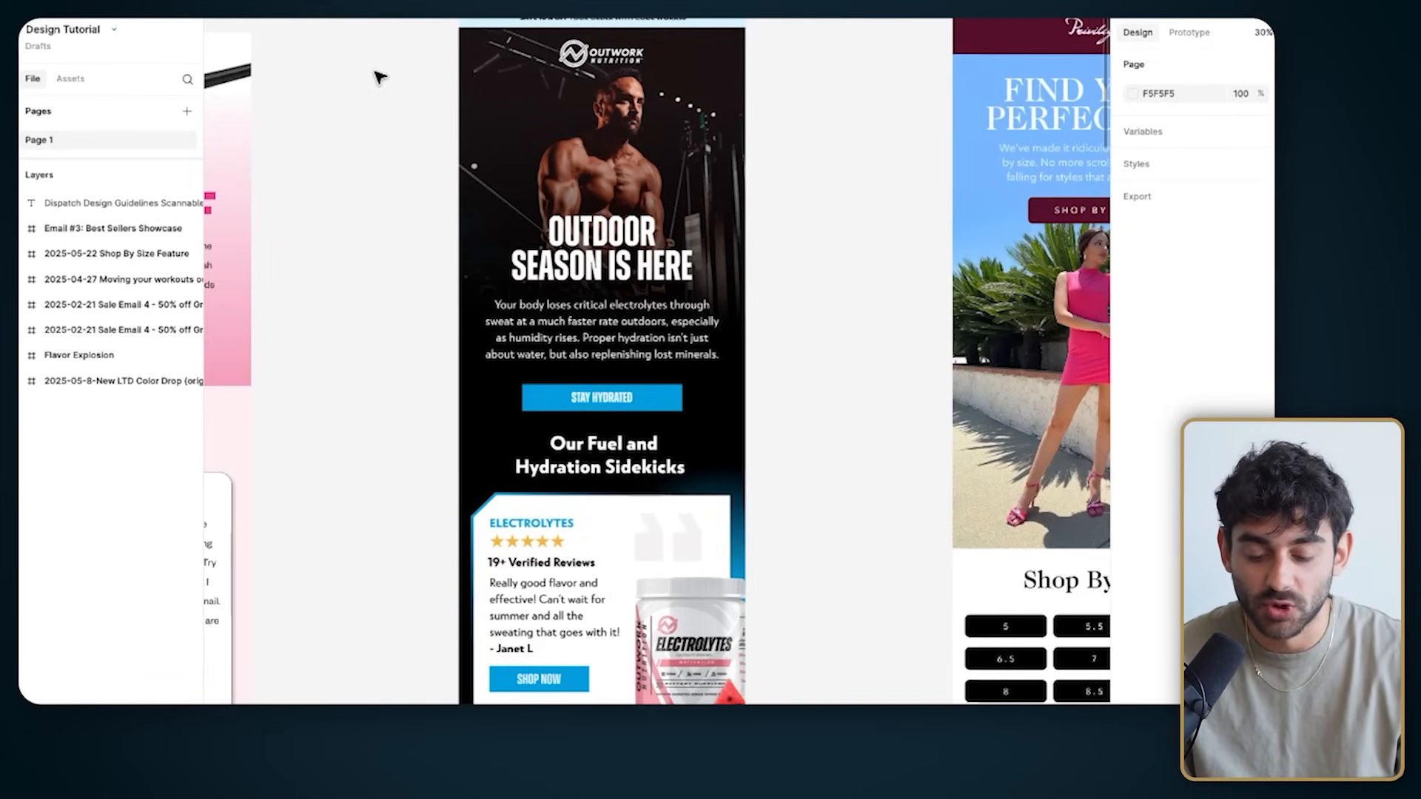
Step: Compare the Outwork Nutrition email's hero with the Privileged email, examining the latter's hero image and Shop By Size buttons
{"action": "scroll", "coordinate": [378, 104], "scroll_direction": "right", "scroll_amount": 2}
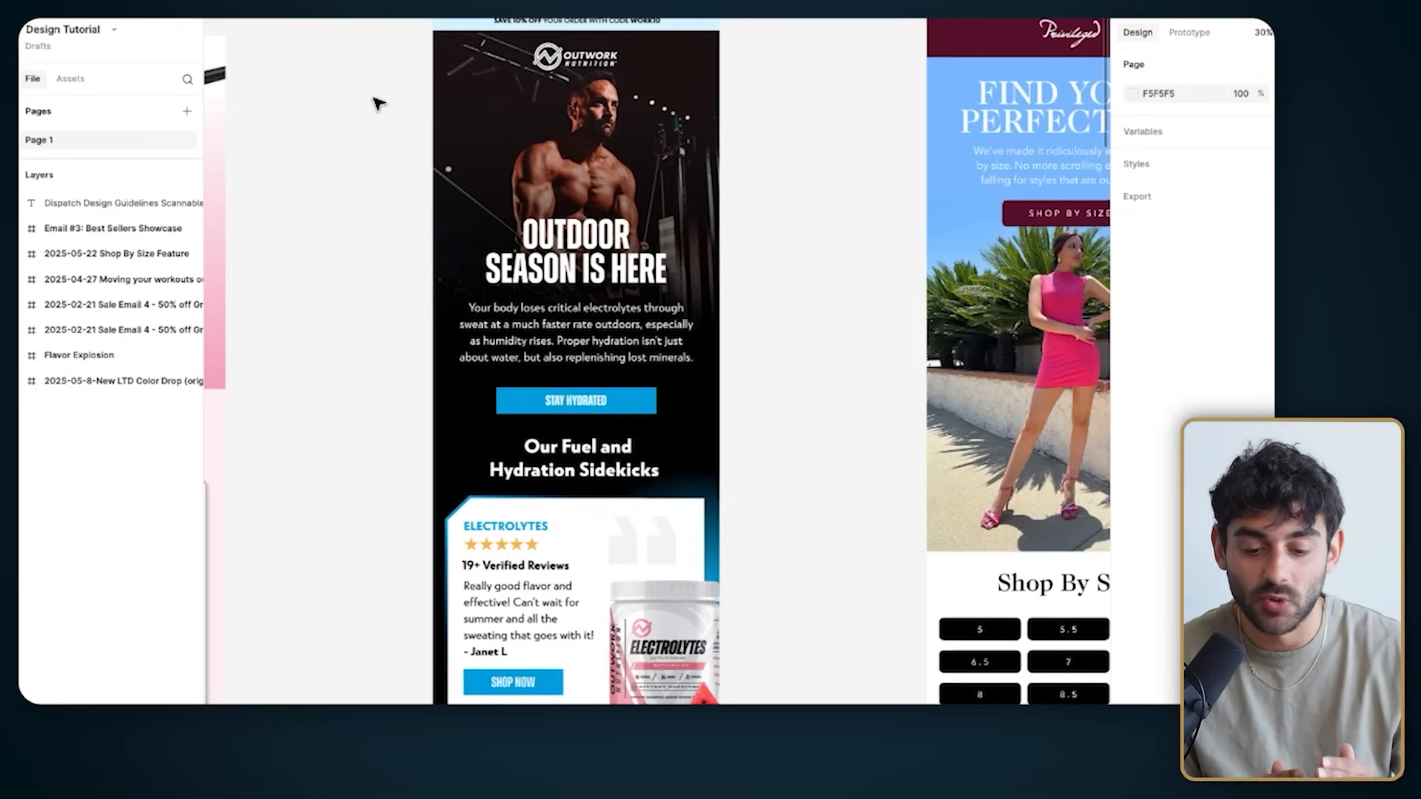
{"action": "scroll", "coordinate": [317, 140], "scroll_direction": "right", "scroll_amount": 10}
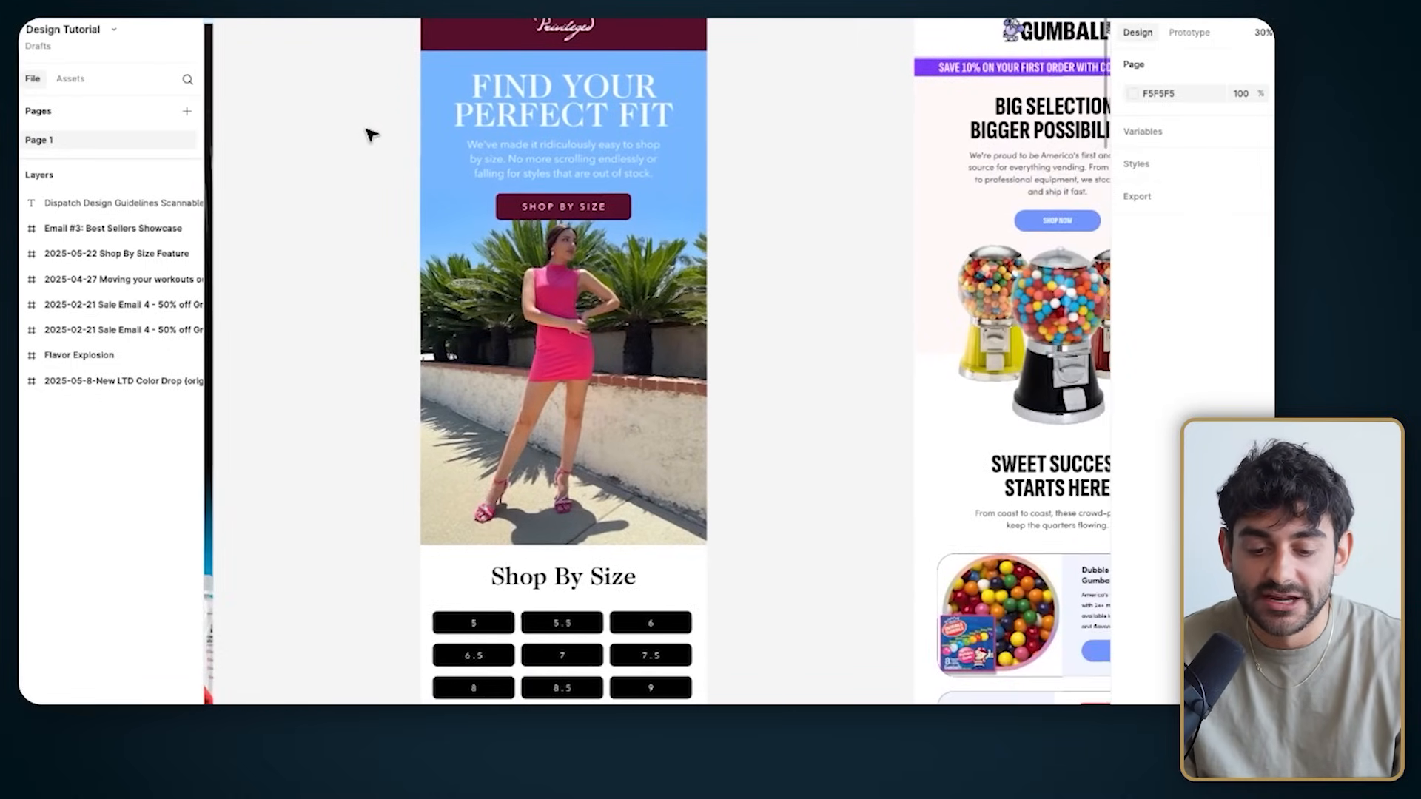
{"action": "scroll", "coordinate": [392, 126], "scroll_direction": "left", "scroll_amount": 1}
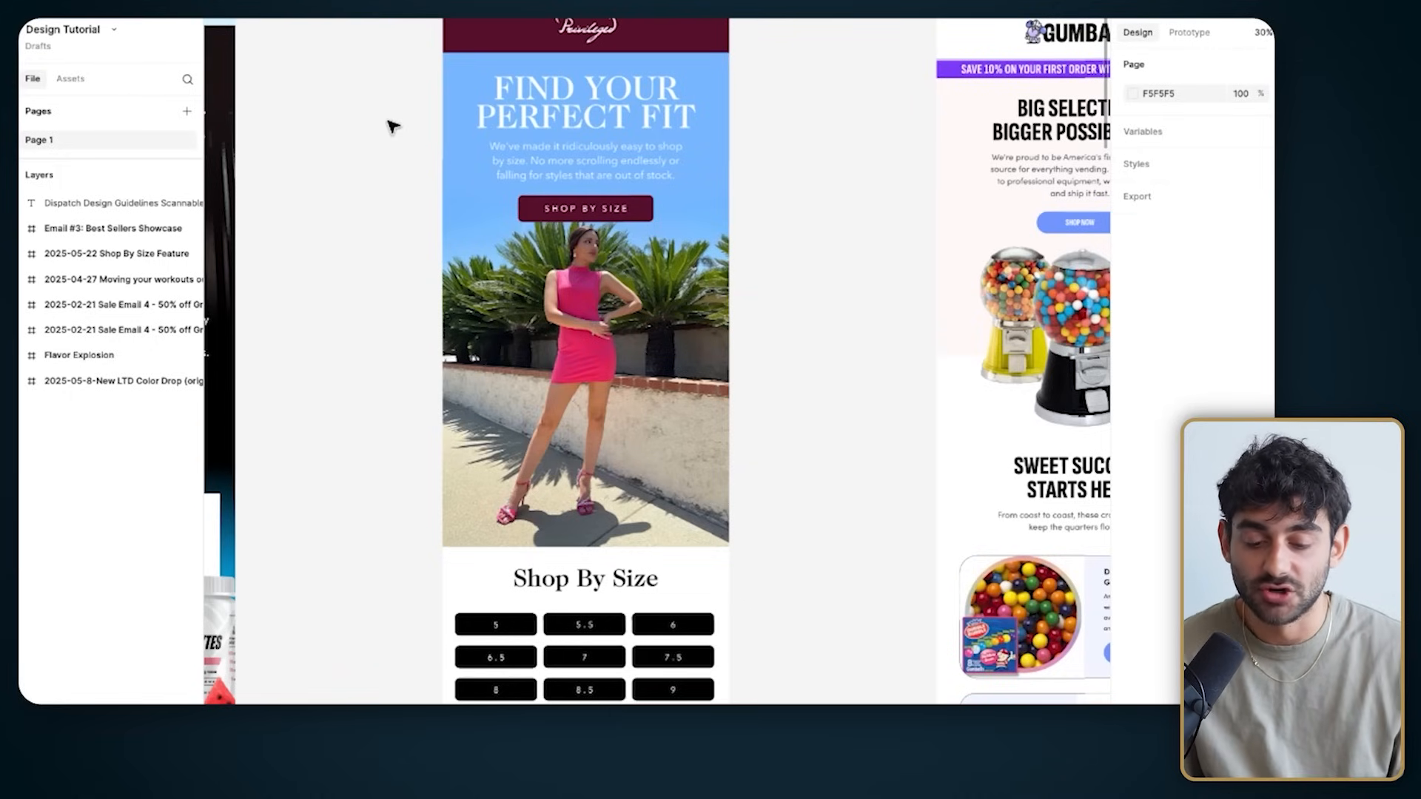
{"action": "scroll", "coordinate": [488, 192], "scroll_direction": "down", "scroll_amount": 4}
{"action": "scroll", "coordinate": [531, 237], "scroll_direction": "up", "scroll_amount": 2}
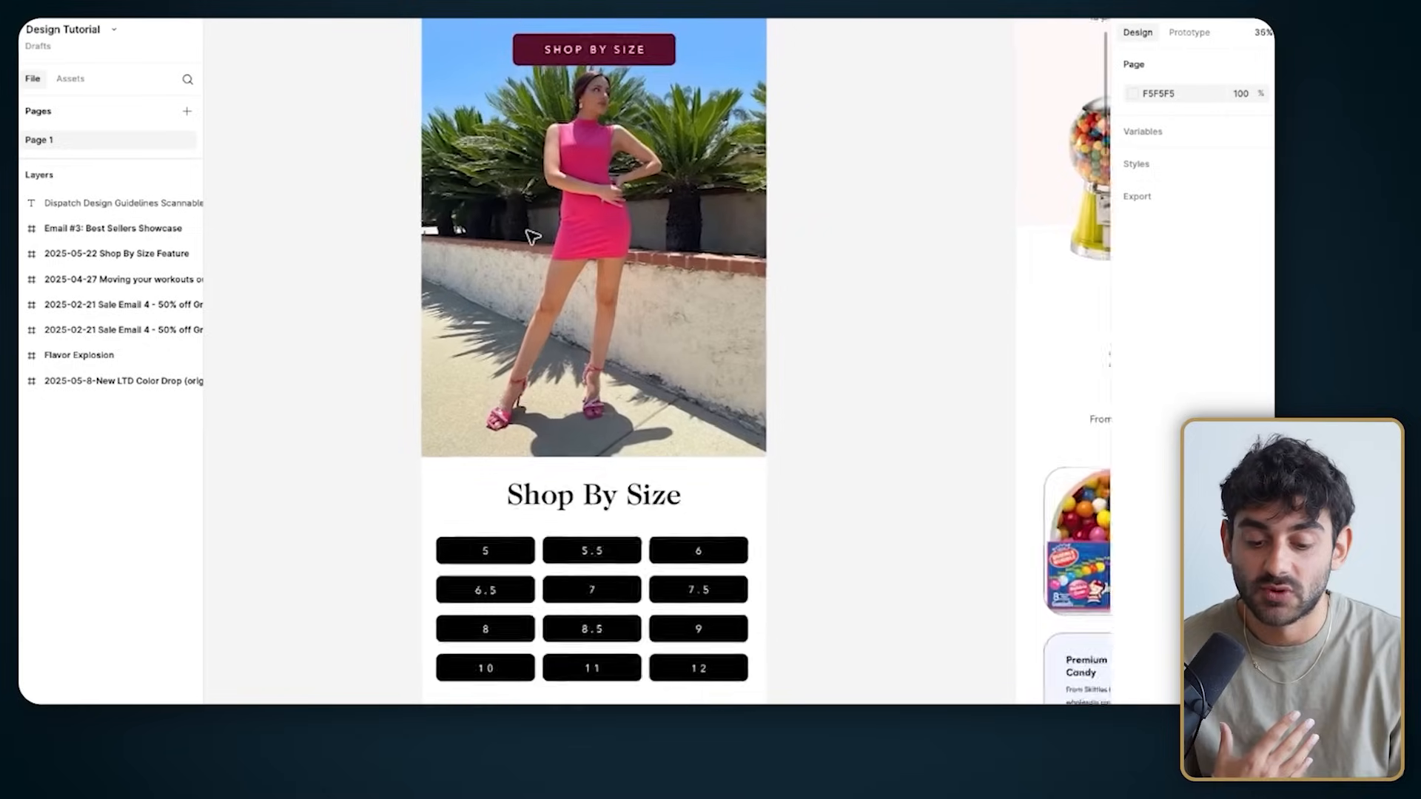
{"action": "scroll", "coordinate": [531, 237], "scroll_direction": "up", "scroll_amount": 2}
{"action": "scroll", "coordinate": [533, 229], "scroll_direction": "down", "scroll_amount": 3}
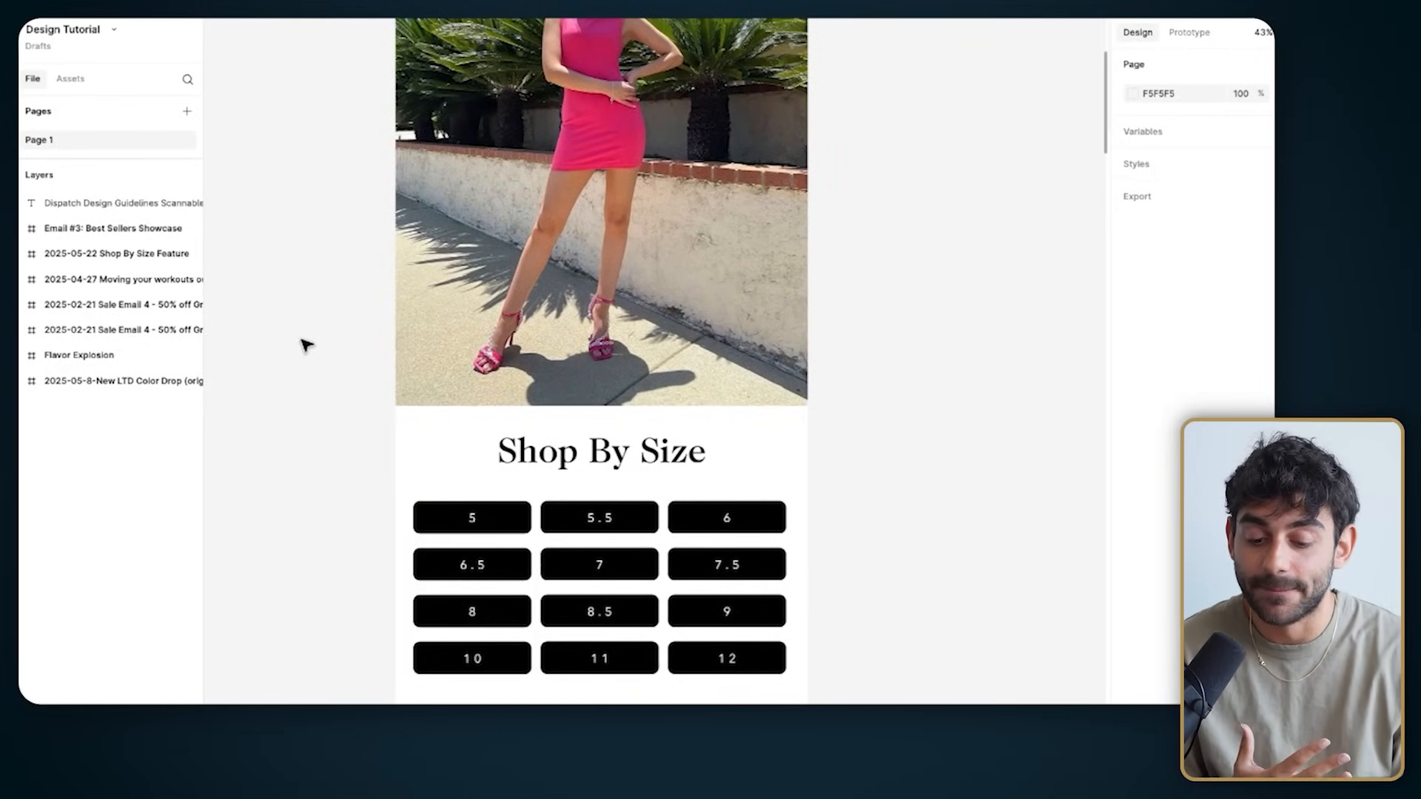
{"action": "scroll", "coordinate": [400, 335], "scroll_direction": "down", "scroll_amount": 2}
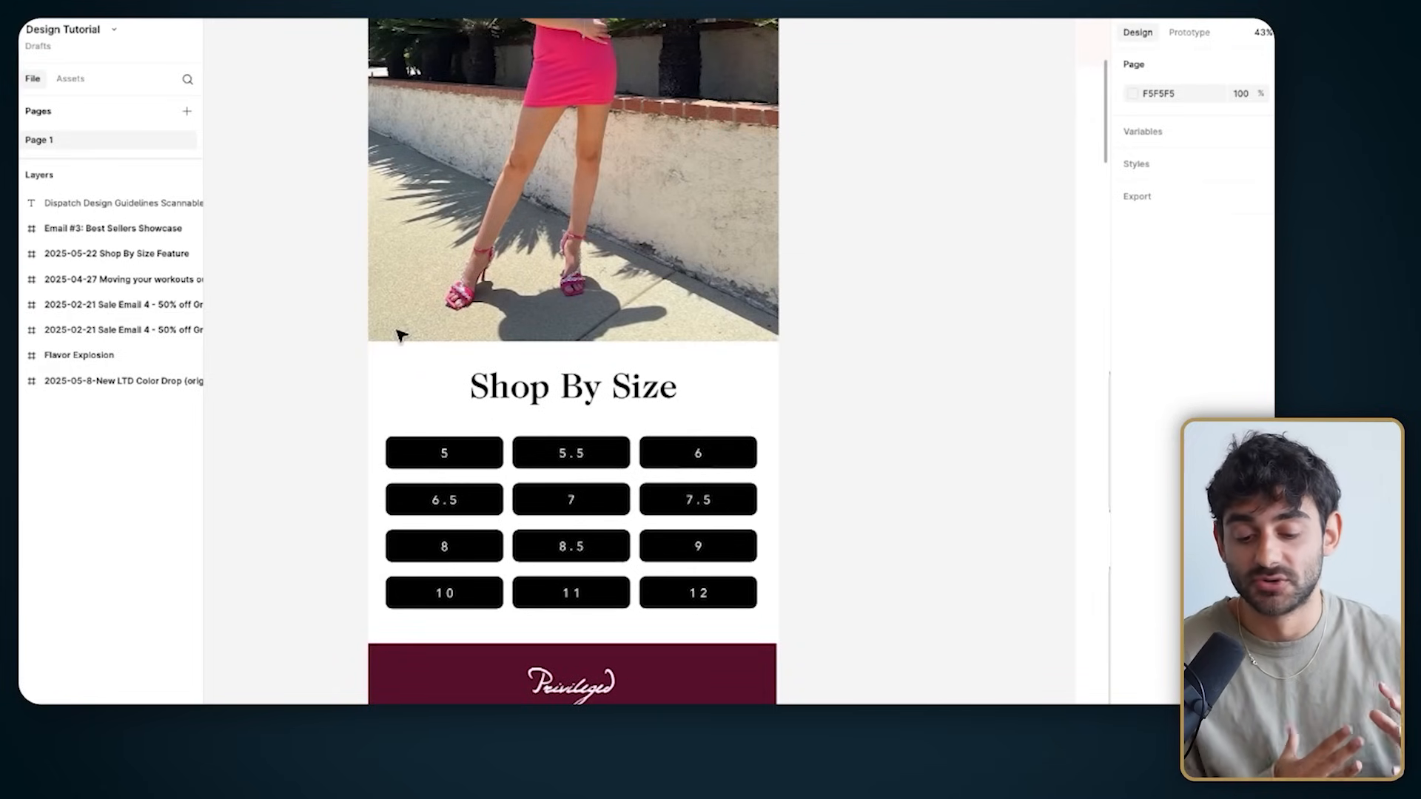
{"action": "scroll", "coordinate": [396, 331], "scroll_direction": "down", "scroll_amount": 2}
Step: Examine the top of the Gumball best sellers email, covering the discount banner, headline, body text and call-to-action button
{"action": "scroll", "coordinate": [381, 316], "scroll_direction": "right", "scroll_amount": 6}
{"action": "scroll", "coordinate": [373, 309], "scroll_direction": "up", "scroll_amount": 4}
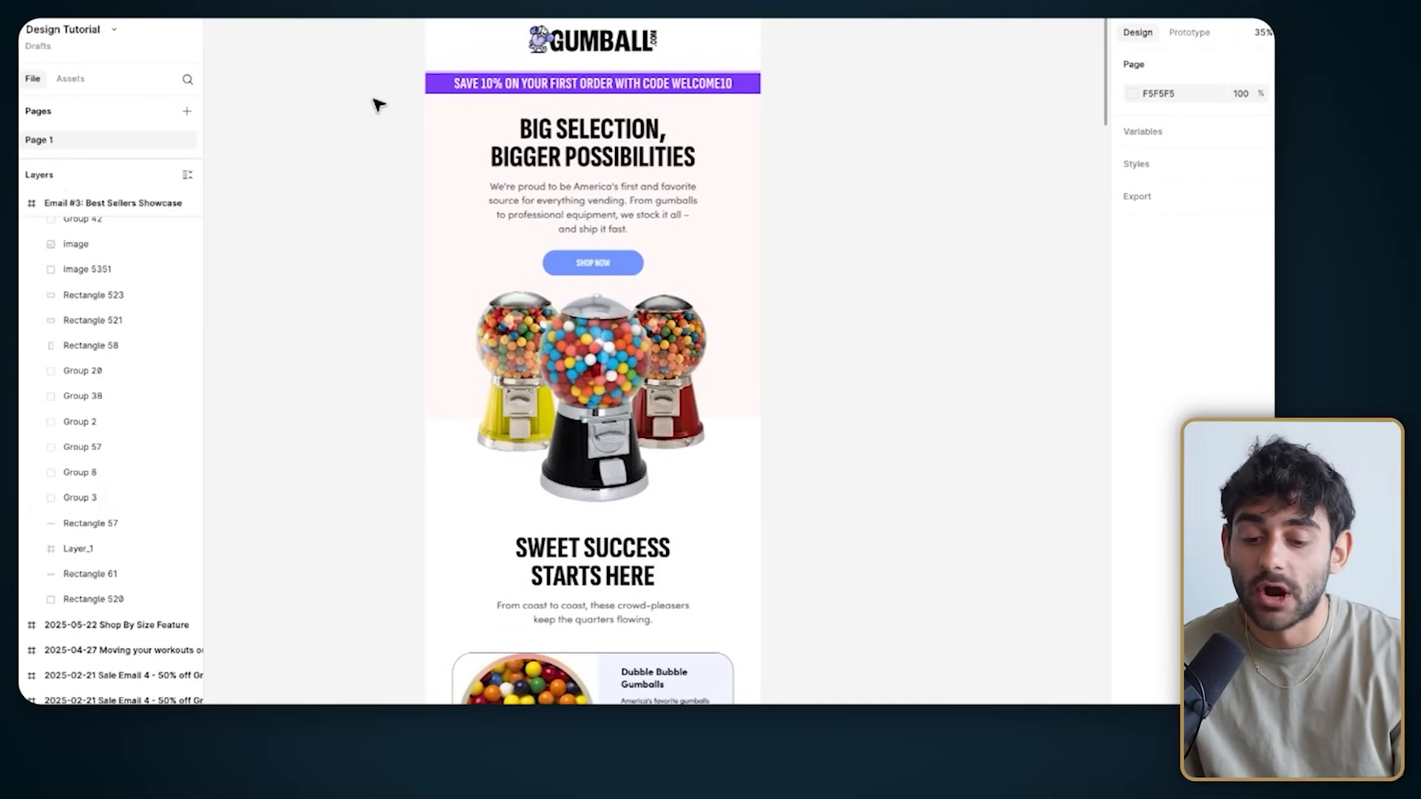
{"action": "scroll", "coordinate": [485, 87], "scroll_direction": "up", "scroll_amount": 3}
{"action": "scroll", "coordinate": [495, 81], "scroll_direction": "down", "scroll_amount": 3}
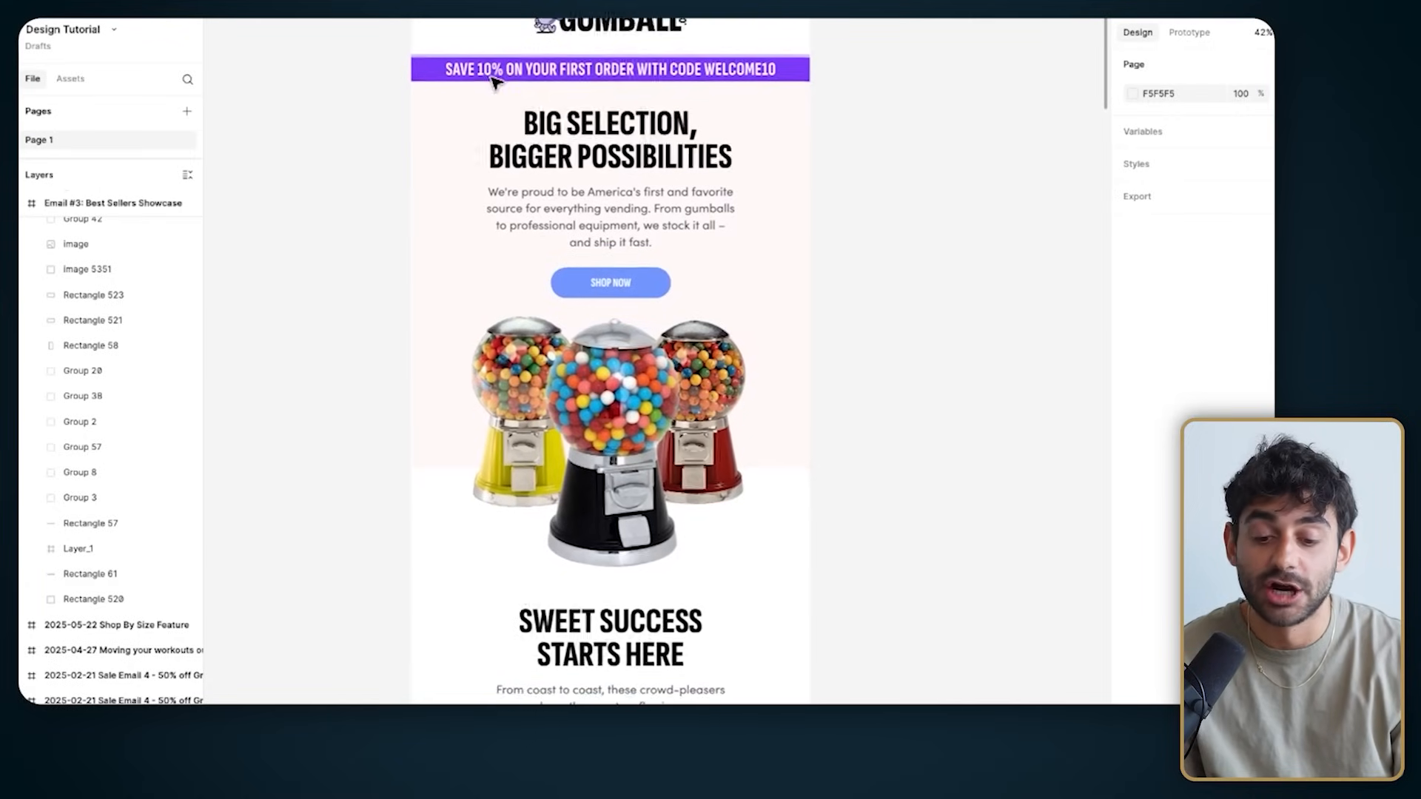
{"action": "scroll", "coordinate": [548, 159], "scroll_direction": "down", "scroll_amount": 1}
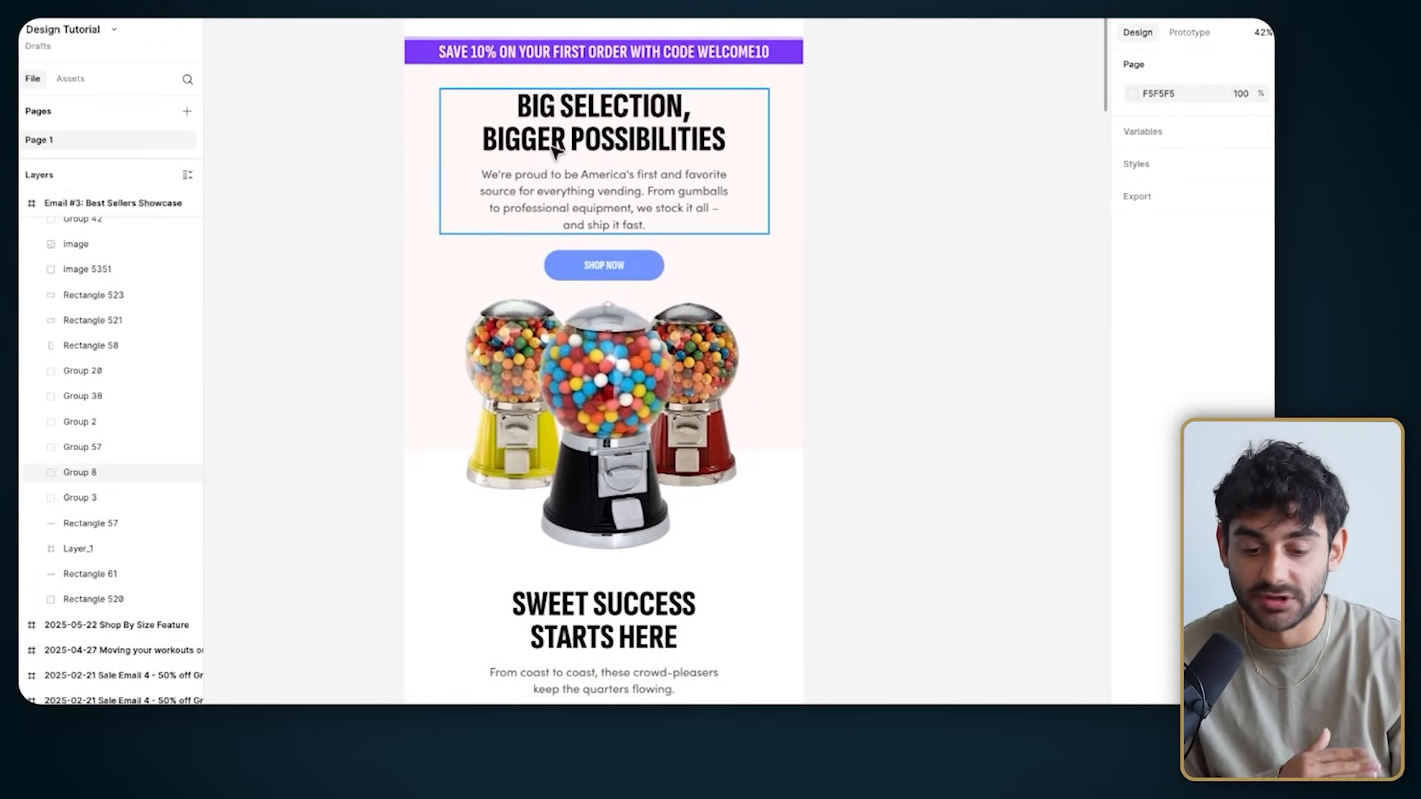
{"action": "scroll", "coordinate": [549, 151], "scroll_direction": "down", "scroll_amount": 1}
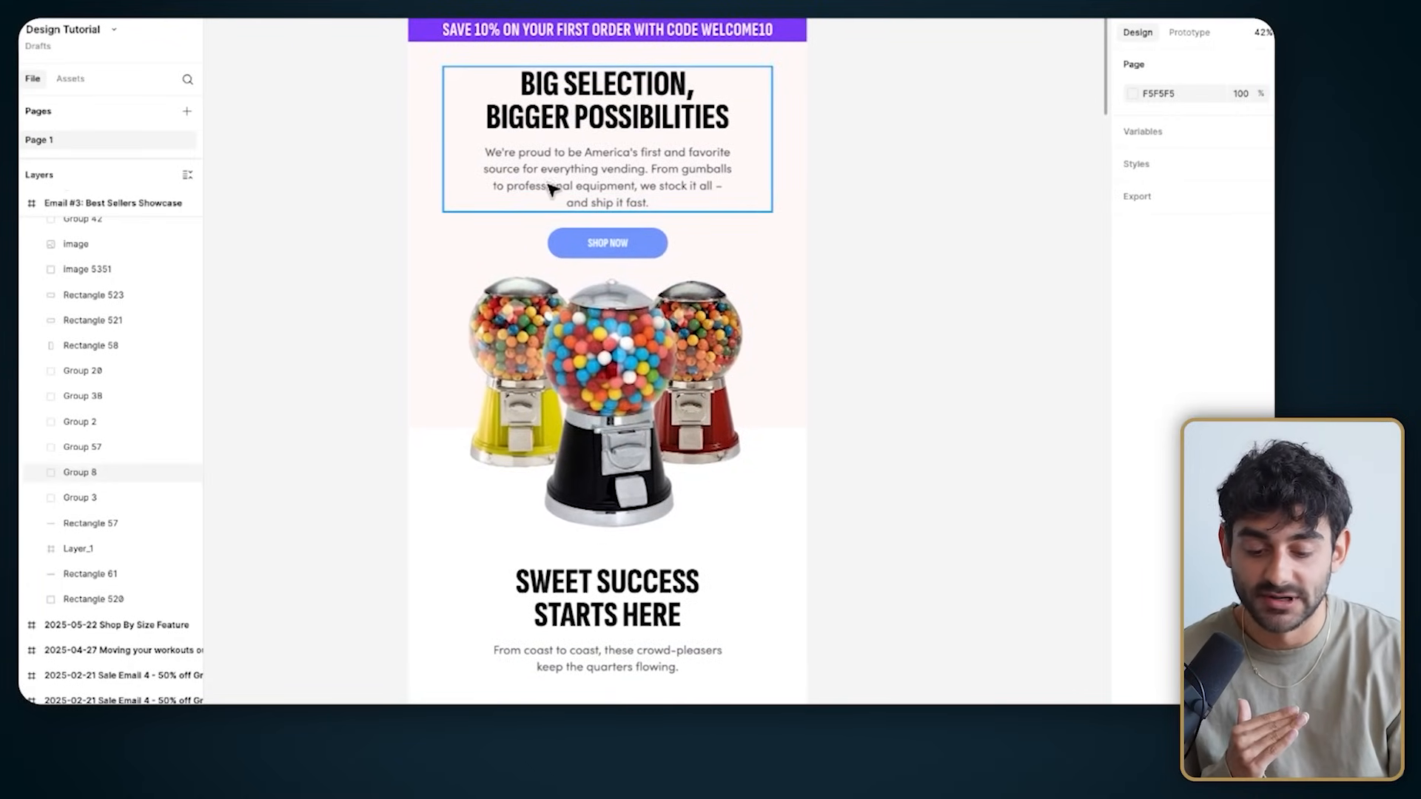
{"action": "scroll", "coordinate": [549, 191], "scroll_direction": "up", "scroll_amount": 2}
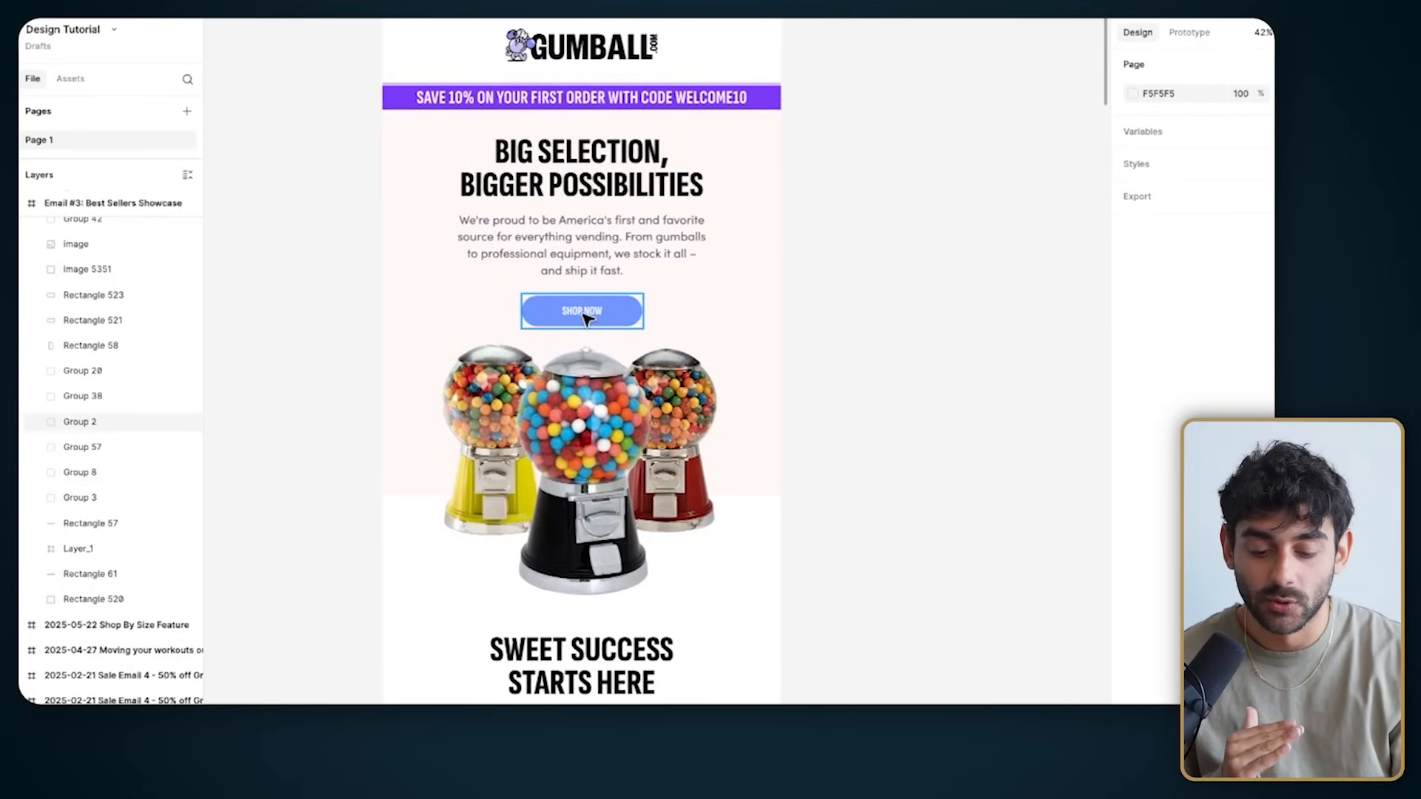
Step: Examine the Gumball email's Sweet Success section and the alternating layout of its product cards
{"action": "scroll", "coordinate": [585, 318], "scroll_direction": "down", "scroll_amount": 4}
{"action": "scroll", "coordinate": [584, 518], "scroll_direction": "down", "scroll_amount": 7}
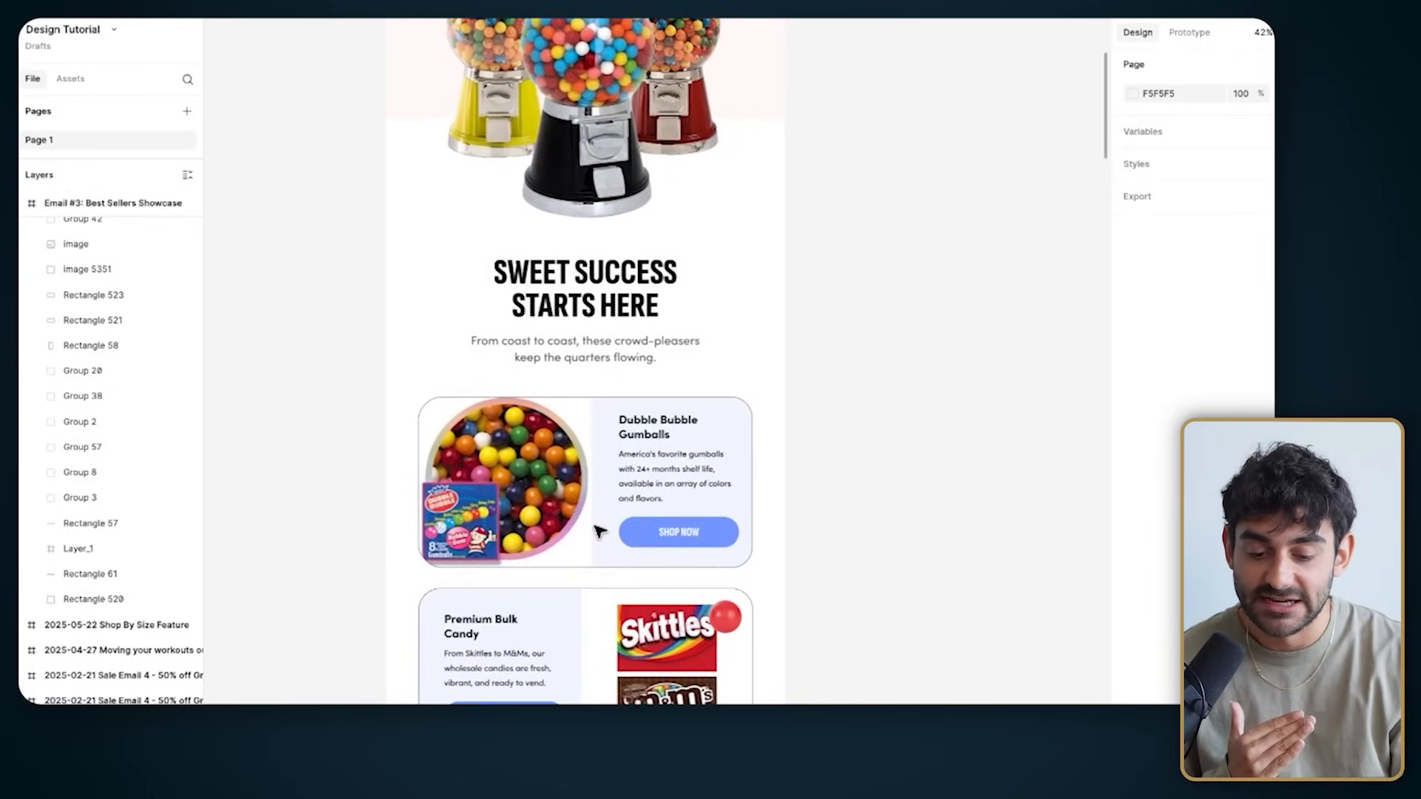
{"action": "scroll", "coordinate": [598, 533], "scroll_direction": "down", "scroll_amount": 2}
{"action": "scroll", "coordinate": [353, 241], "scroll_direction": "down", "scroll_amount": 2}
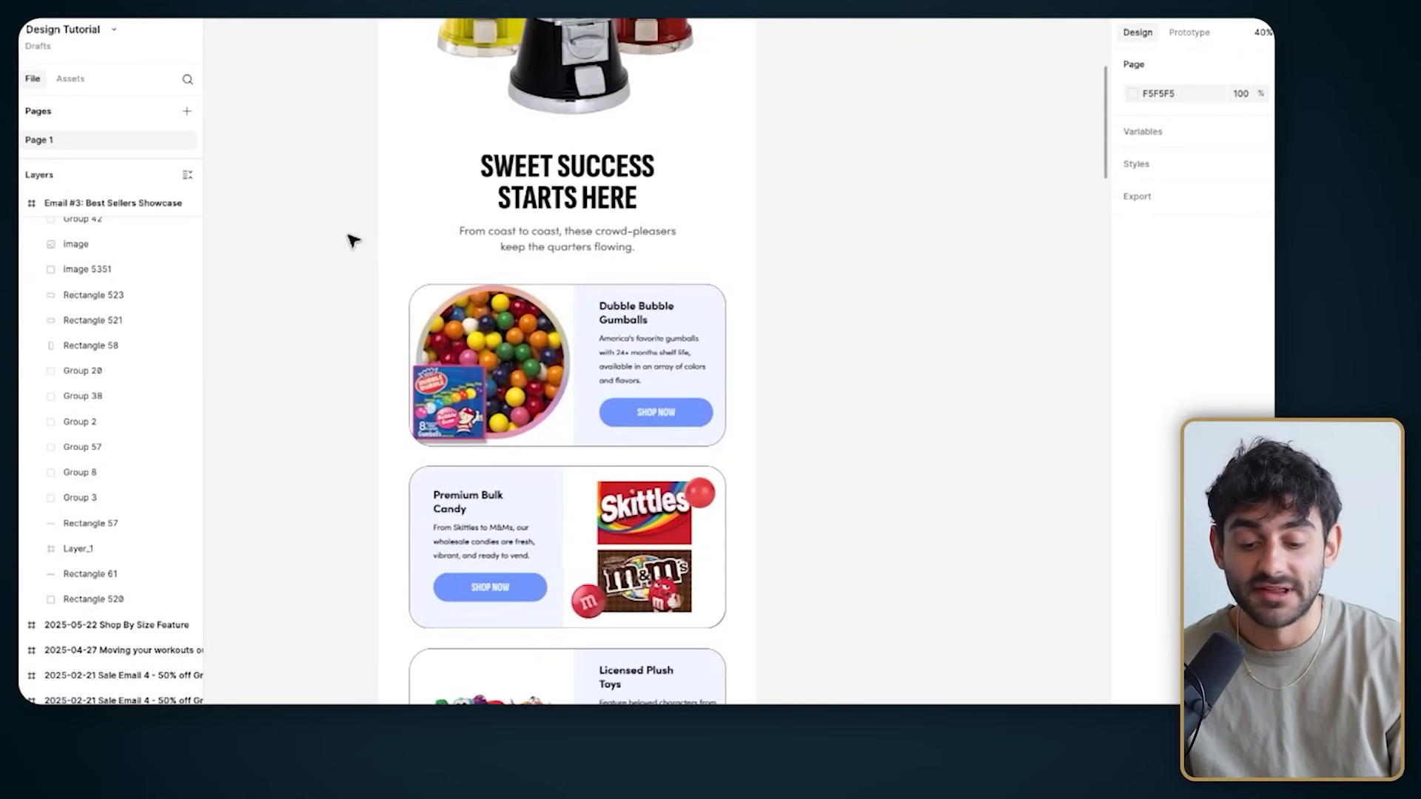
{"action": "scroll", "coordinate": [359, 268], "scroll_direction": "down", "scroll_amount": 5}
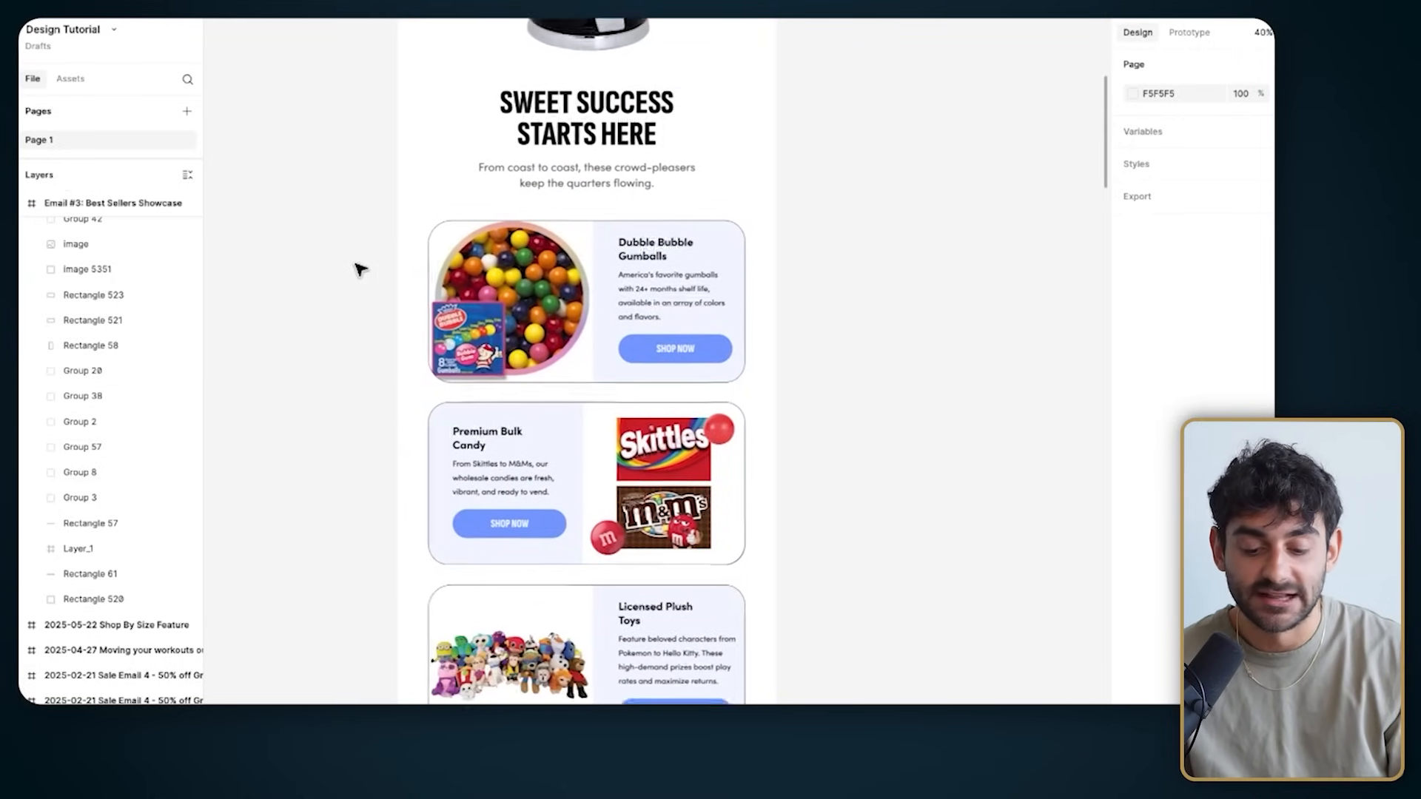
{"action": "scroll", "coordinate": [359, 268], "scroll_direction": "down", "scroll_amount": 1}
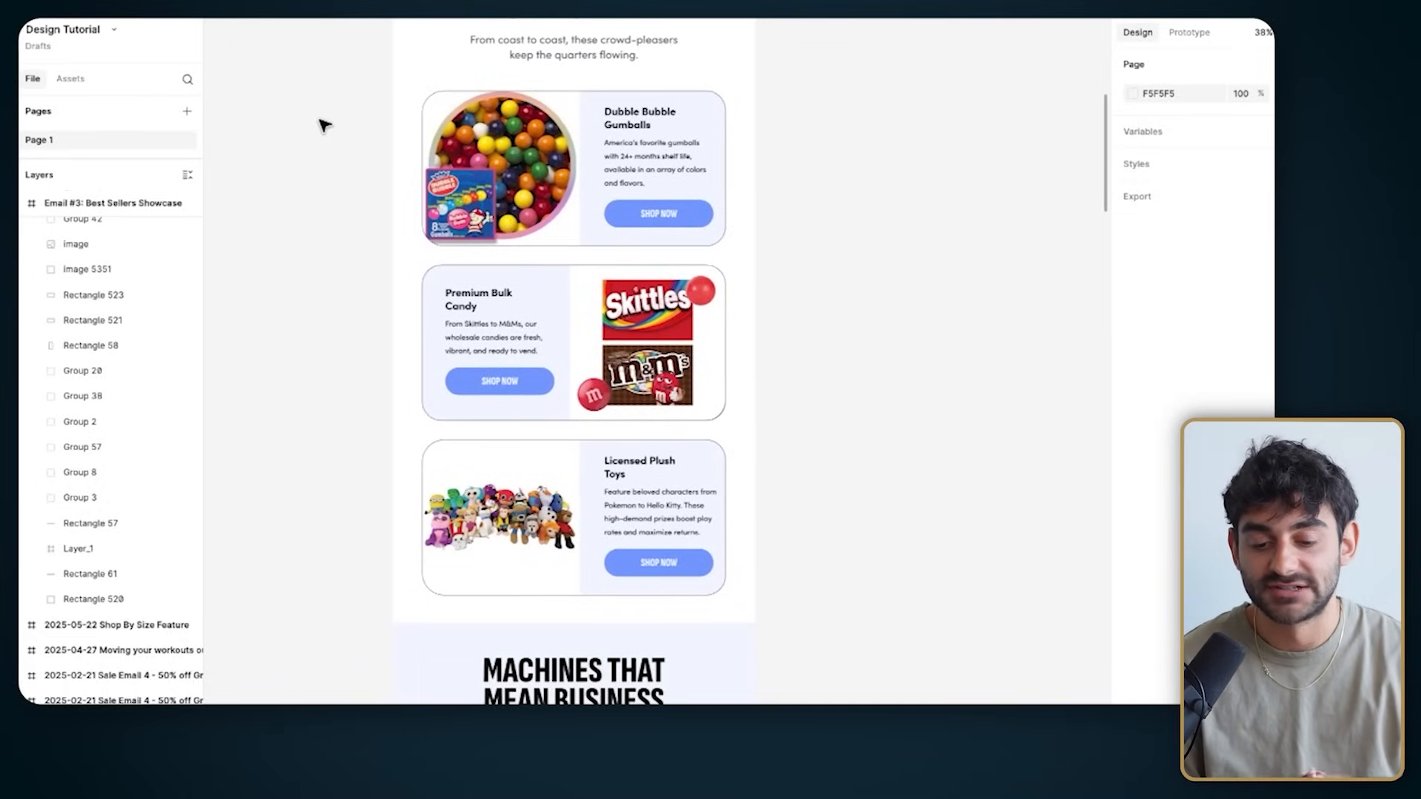
{"action": "scroll", "coordinate": [325, 126], "scroll_direction": "down", "scroll_amount": 5}
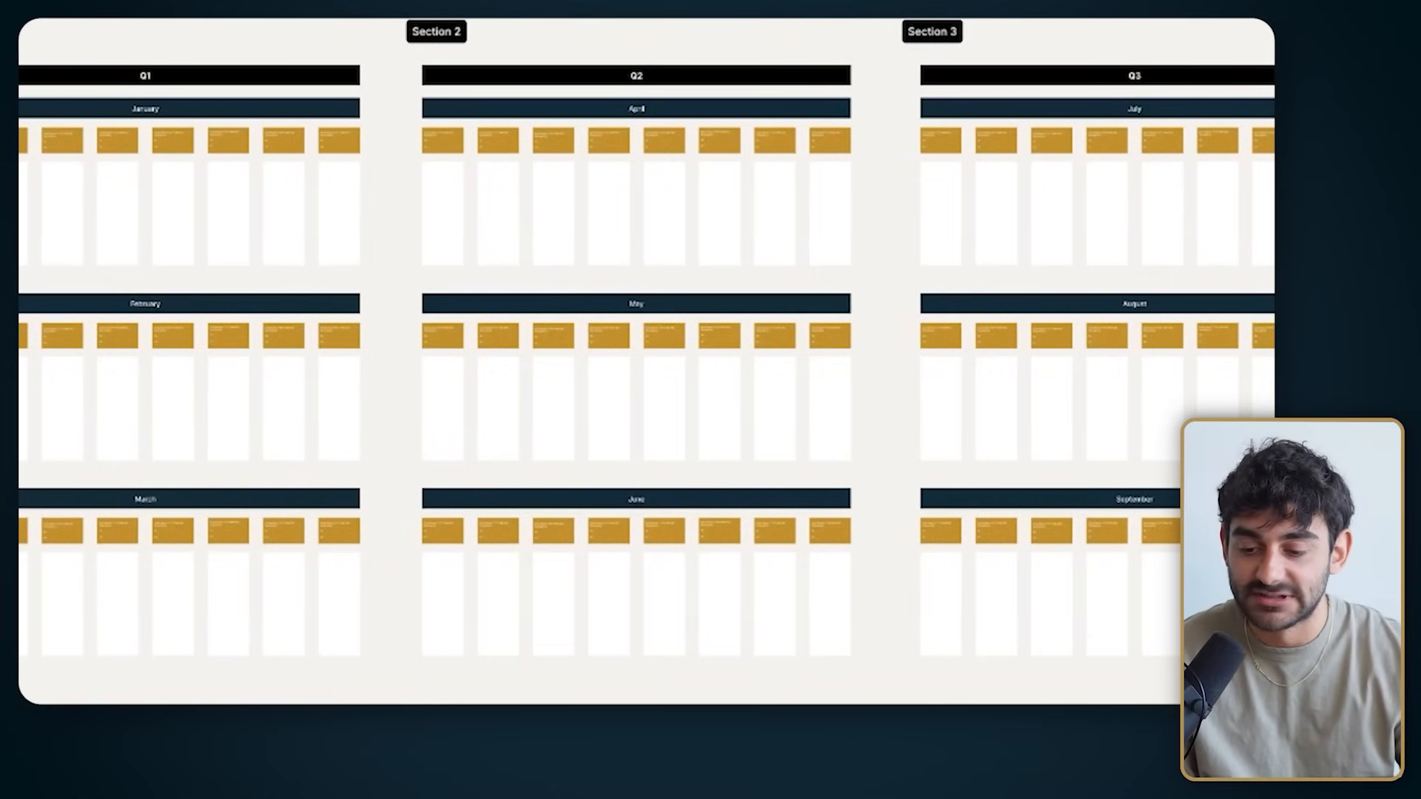
Step: Look over the quarterly planning board with its monthly rows of email placeholders
{"action": "scroll", "coordinate": [646, 362], "scroll_direction": "down", "scroll_amount": 1}
{"action": "scroll", "coordinate": [646, 362], "scroll_direction": "up", "scroll_amount": 1}
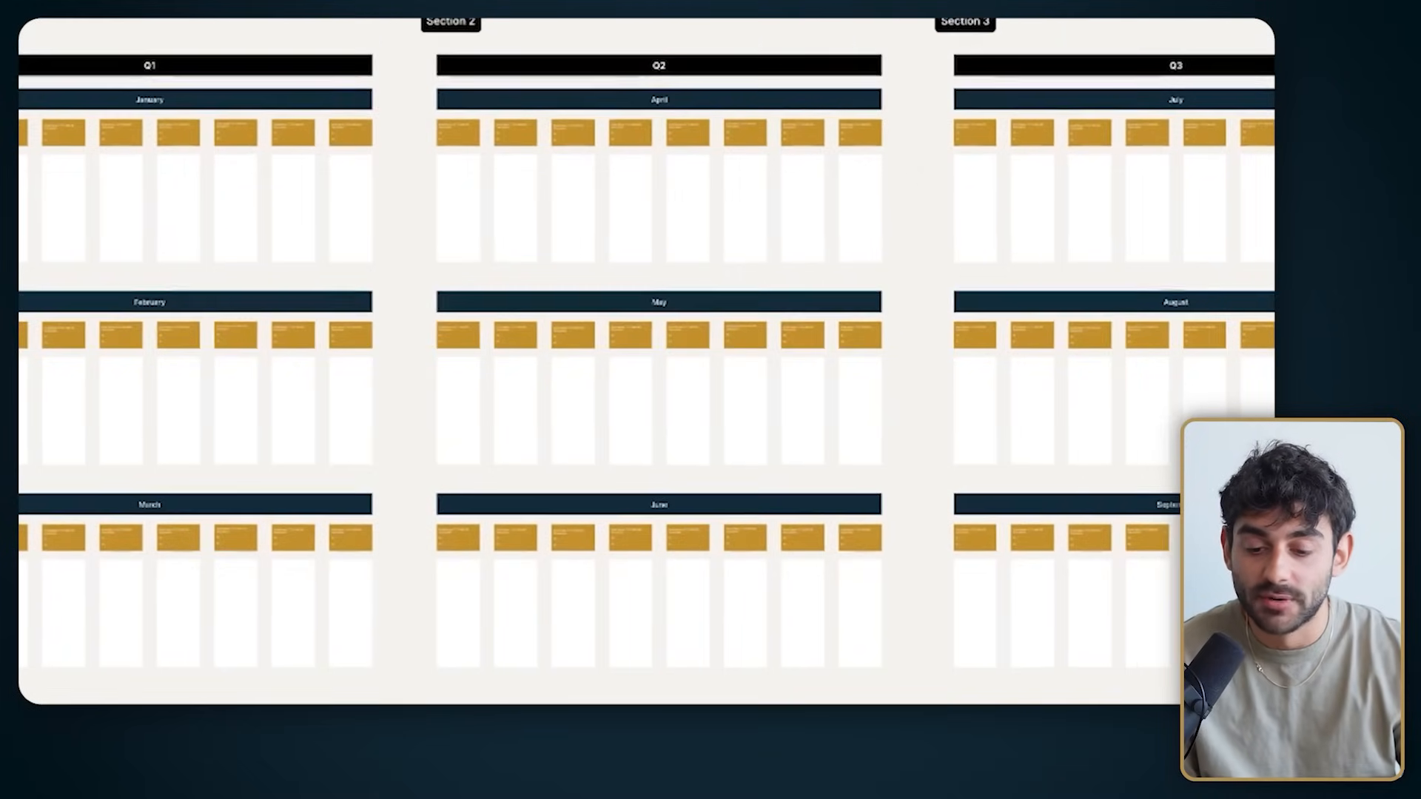
Step: Examine the Q1 January email placeholders and the name, SL and PT fields on their cards
{"action": "scroll", "coordinate": [111, 180], "scroll_direction": "up", "scroll_amount": 3}
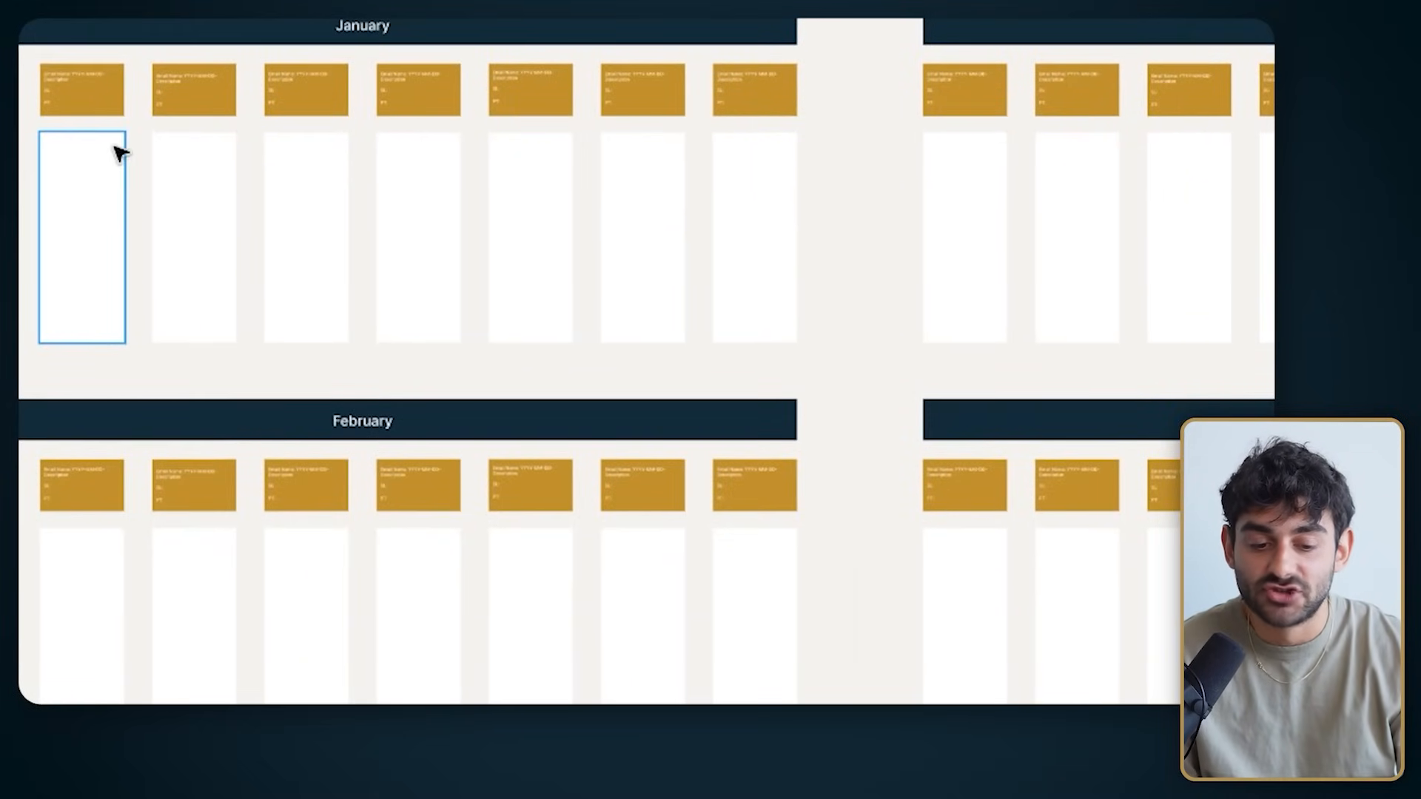
{"action": "scroll", "coordinate": [117, 149], "scroll_direction": "up", "scroll_amount": 3}
{"action": "scroll", "coordinate": [165, 504], "scroll_direction": "left", "scroll_amount": 5}
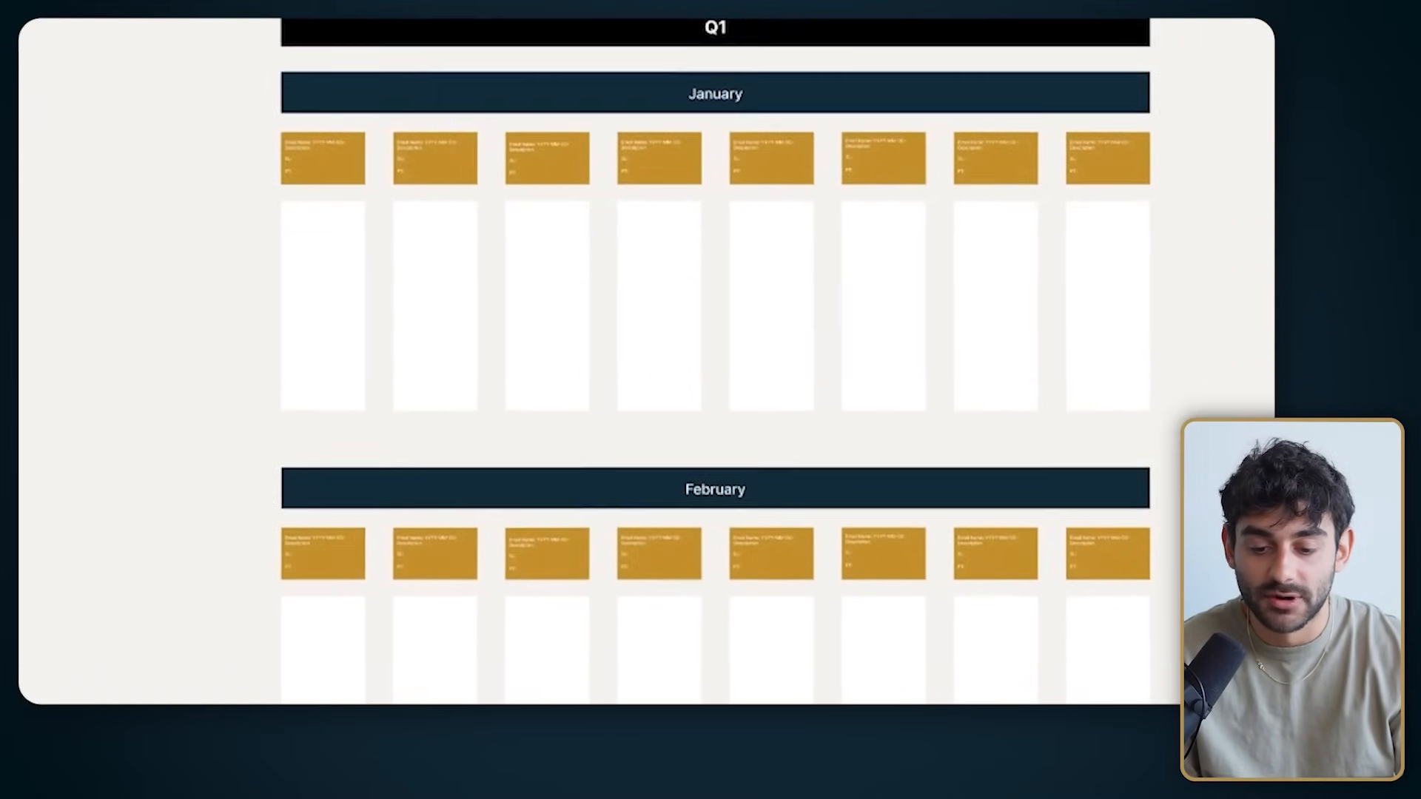
{"action": "scroll", "coordinate": [267, 170], "scroll_direction": "up", "scroll_amount": 4}
{"action": "scroll", "coordinate": [268, 170], "scroll_direction": "down", "scroll_amount": 4}
{"action": "scroll", "coordinate": [269, 171], "scroll_direction": "down", "scroll_amount": 1}
{"action": "scroll", "coordinate": [268, 171], "scroll_direction": "right", "scroll_amount": 1}
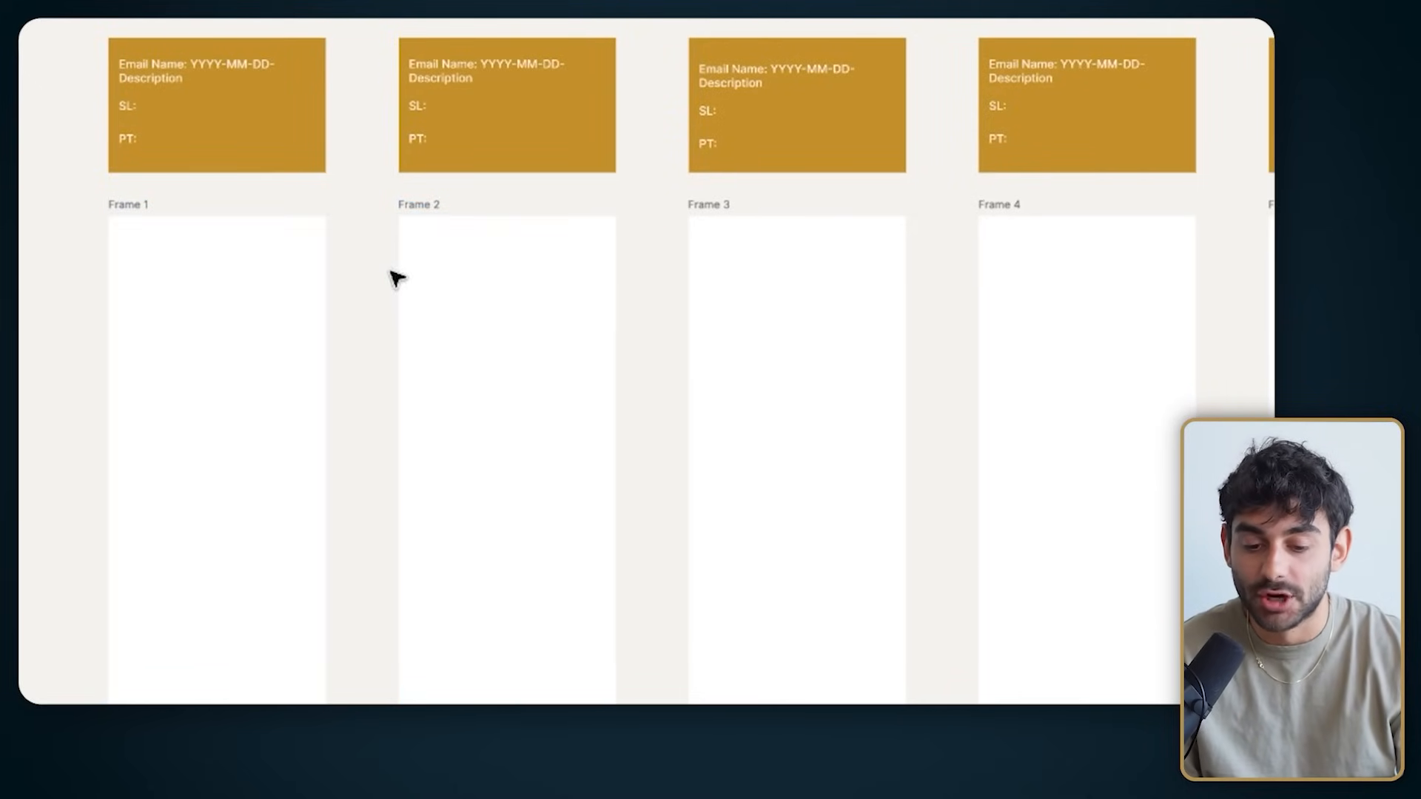
{"action": "scroll", "coordinate": [394, 318], "scroll_direction": "down", "scroll_amount": 5}
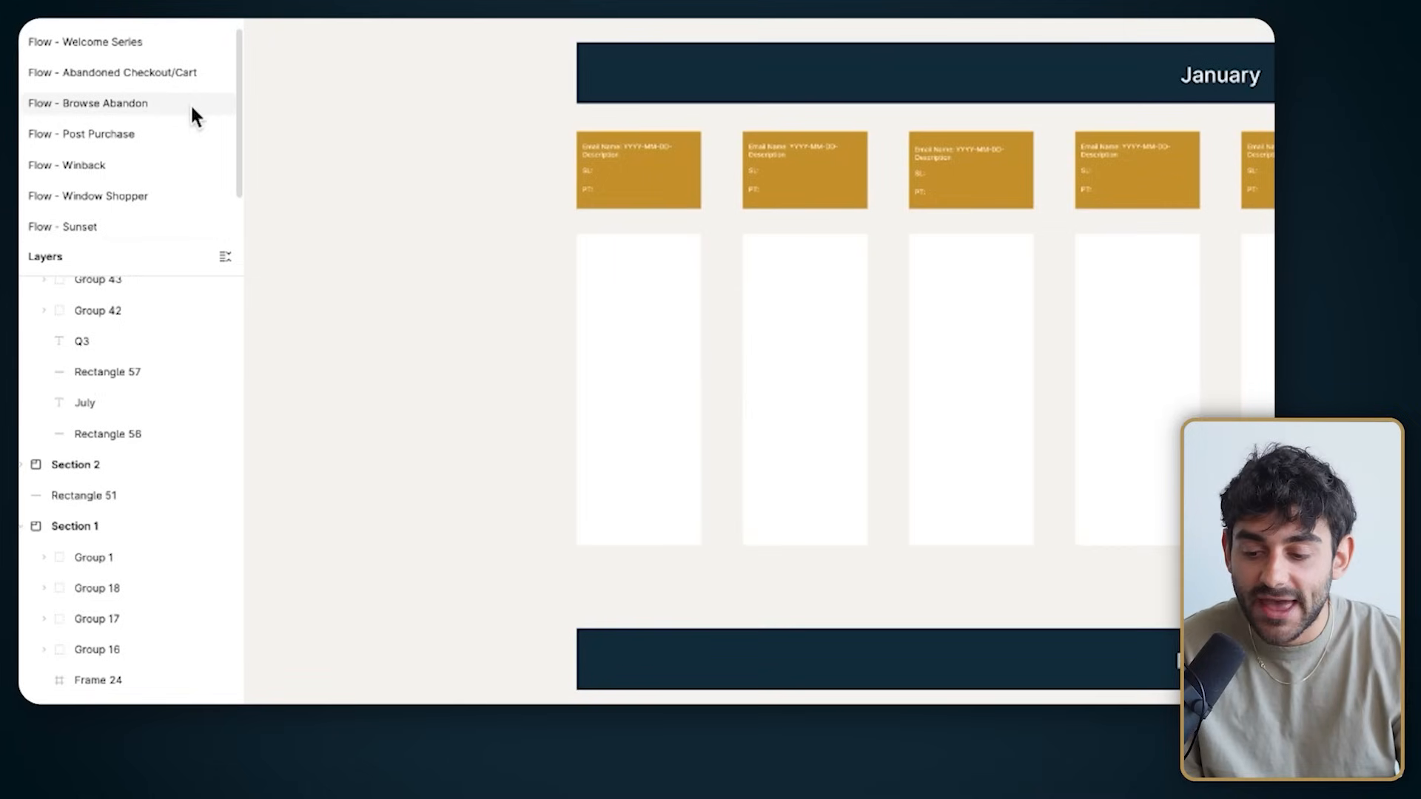
Step: Open the Flow - Welcome Series page and look over its row of email wireframes with their delay labels
{"action": "scroll", "coordinate": [136, 103], "scroll_direction": "down", "scroll_amount": 1}
{"action": "scroll", "coordinate": [137, 104], "scroll_direction": "up", "scroll_amount": 1}
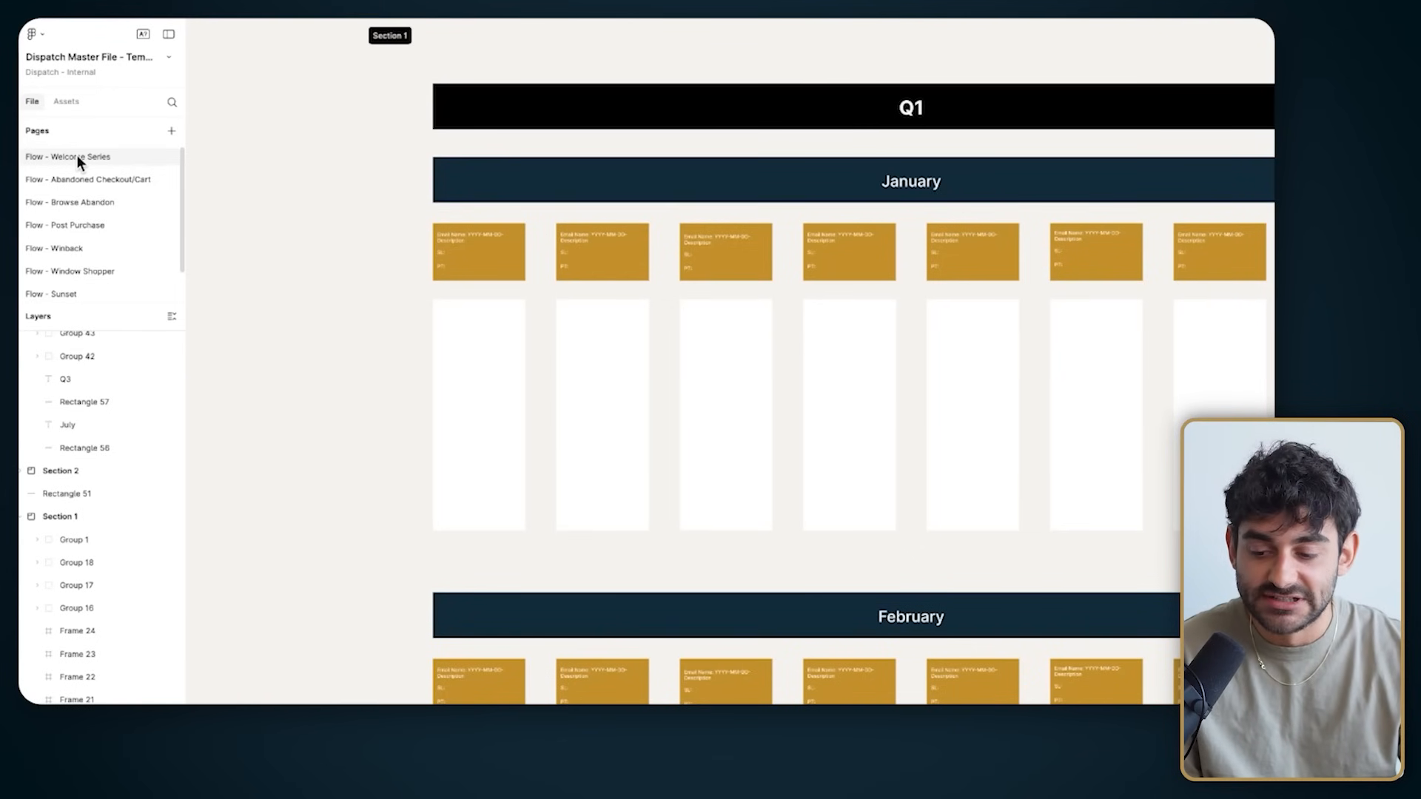
{"action": "left_click", "coordinate": [77, 158]}
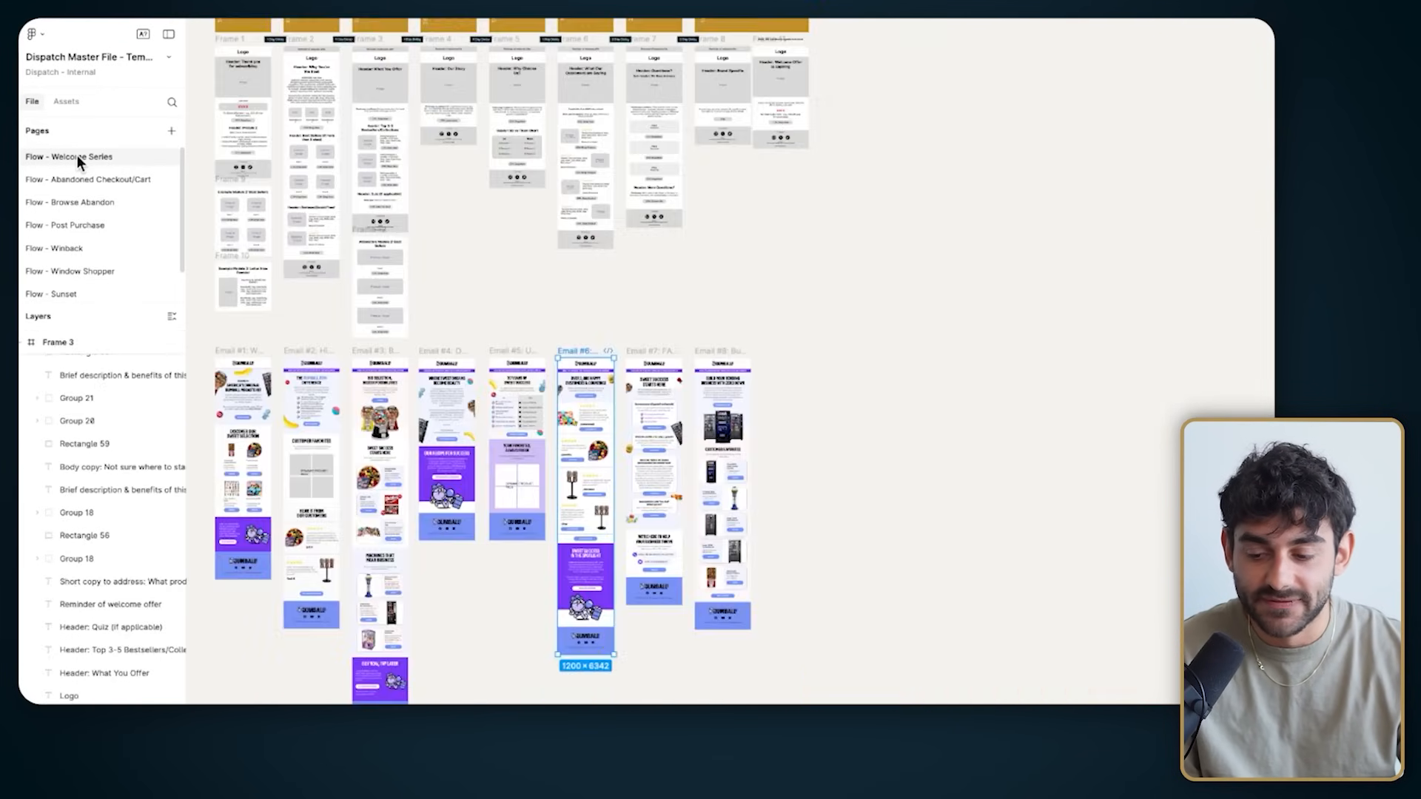
{"action": "scroll", "coordinate": [42, 242], "scroll_direction": "down", "scroll_amount": 1}
{"action": "scroll", "coordinate": [345, 259], "scroll_direction": "up", "scroll_amount": 1}
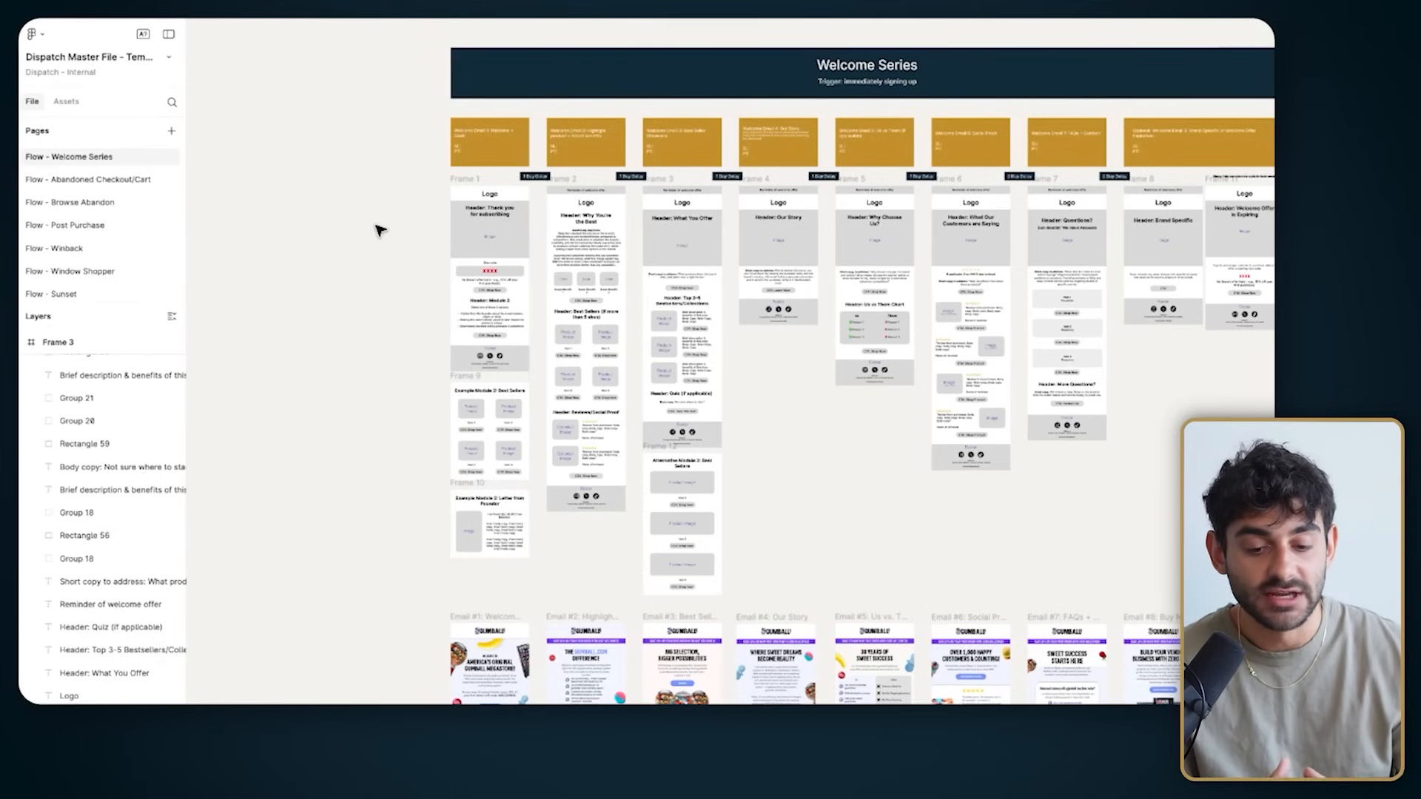
{"action": "scroll", "coordinate": [380, 228], "scroll_direction": "up", "scroll_amount": 5, "text": "ctrl"}
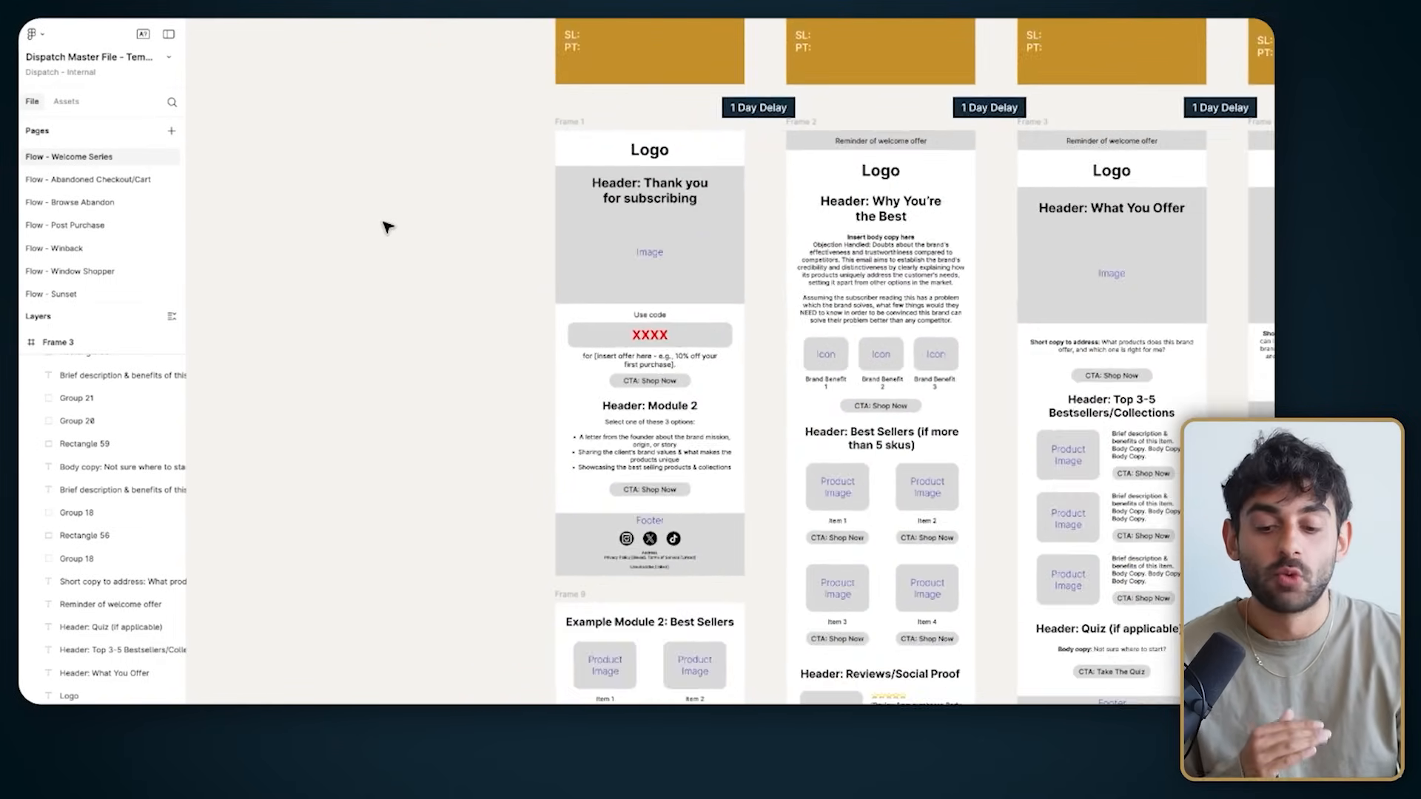
{"action": "scroll", "coordinate": [386, 226], "scroll_direction": "down", "scroll_amount": 5}
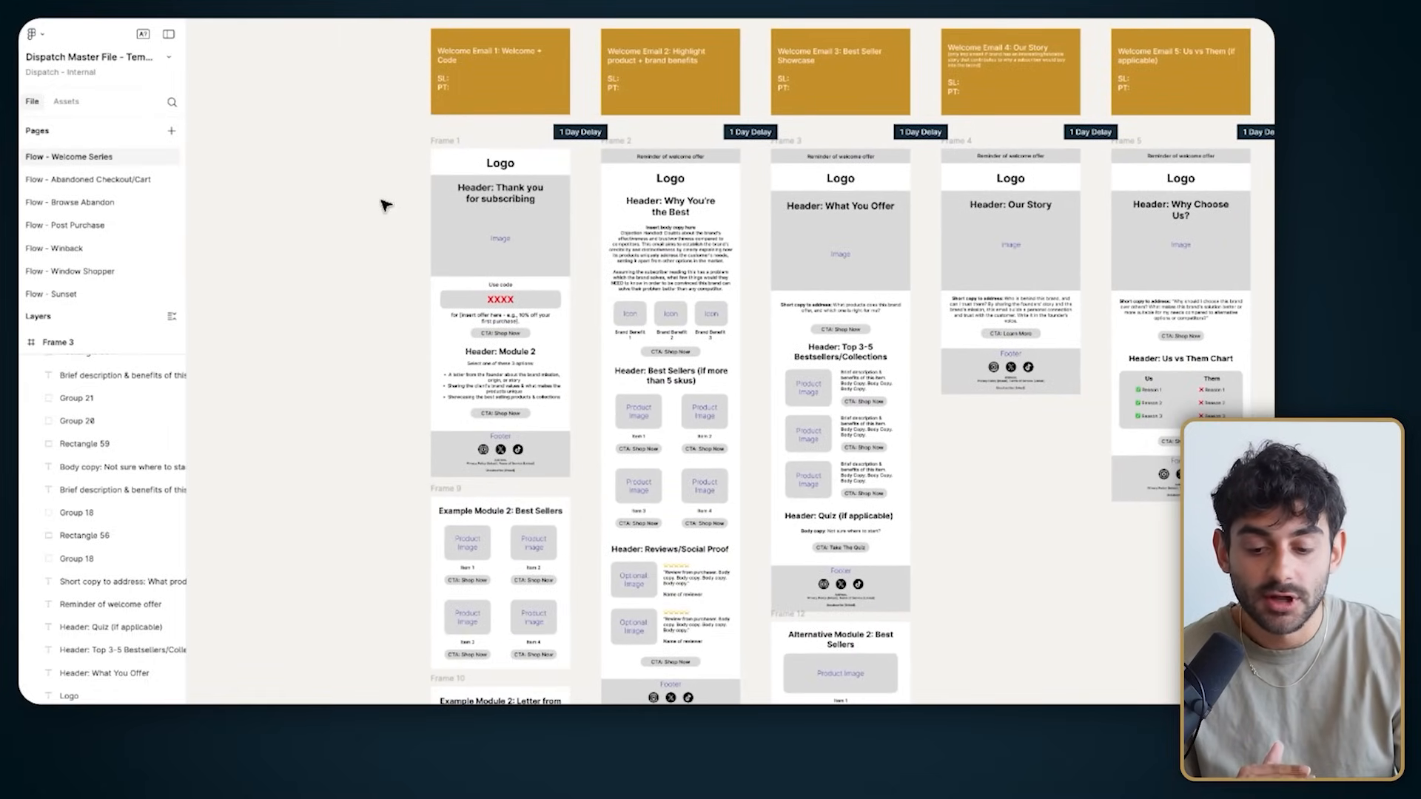
{"action": "scroll", "coordinate": [409, 200], "scroll_direction": "up", "scroll_amount": 3}
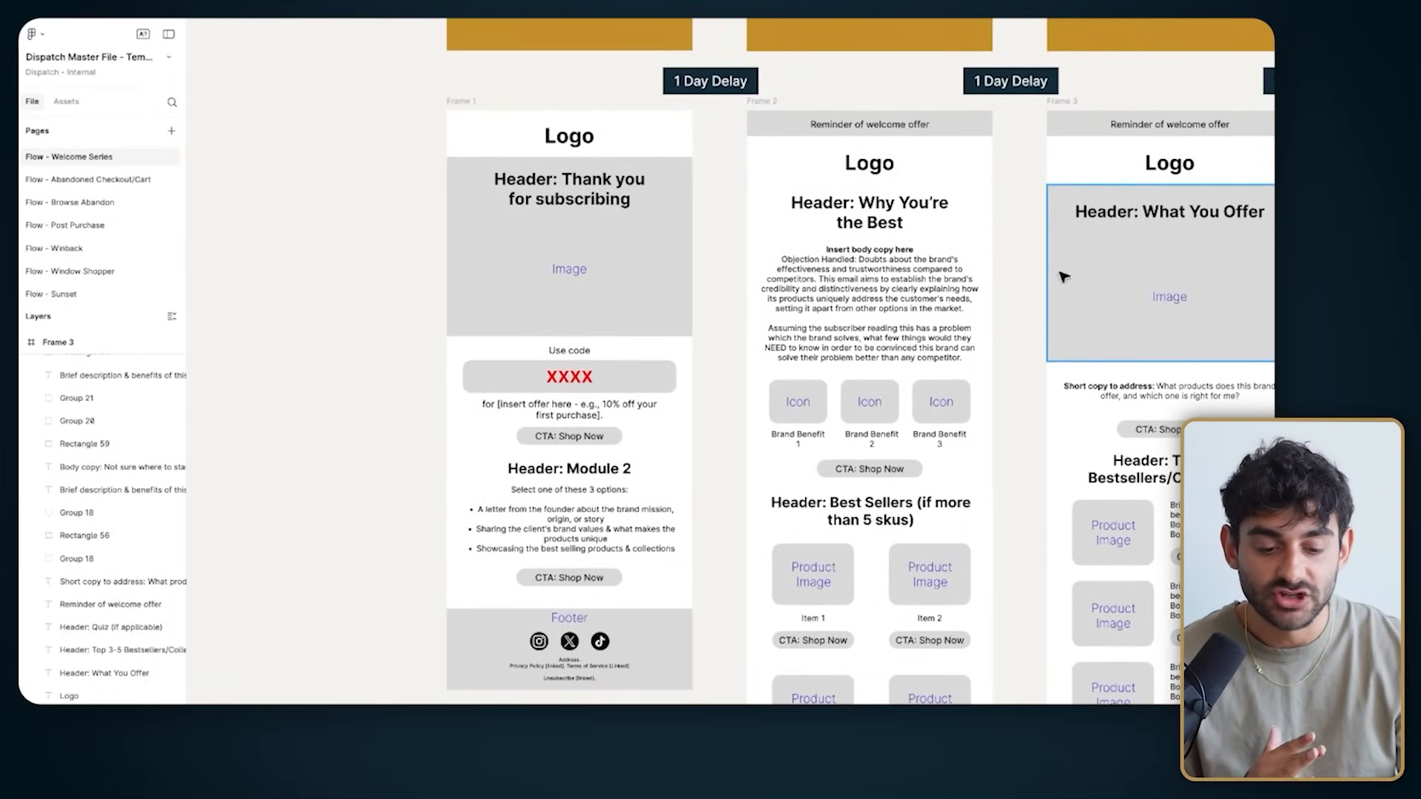
Step: Examine the first welcome email wireframe from logo and header through the discount code, Module 2 options and footer
{"action": "scroll", "coordinate": [1129, 296], "scroll_direction": "up", "scroll_amount": 2}
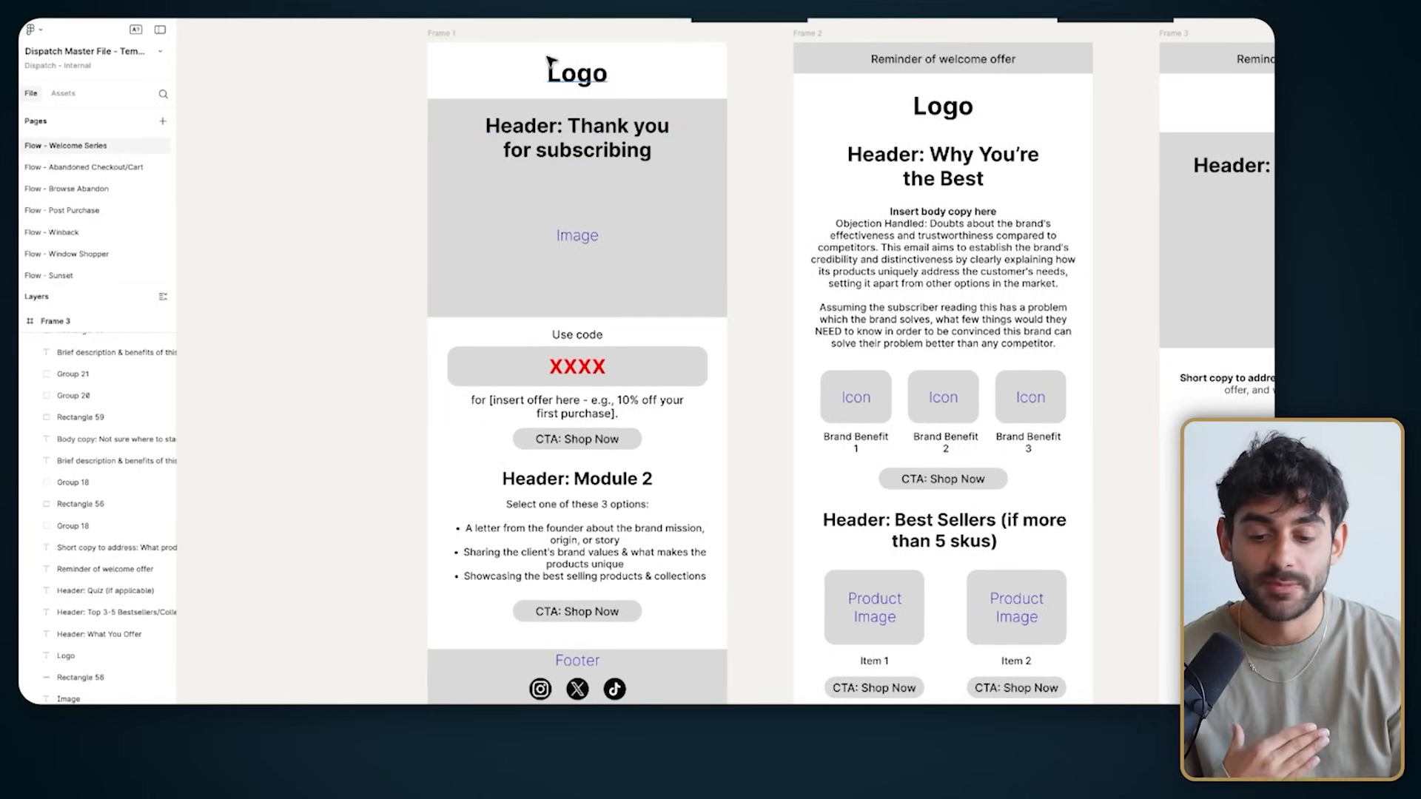
{"action": "scroll", "coordinate": [564, 317], "scroll_direction": "down", "scroll_amount": 1}
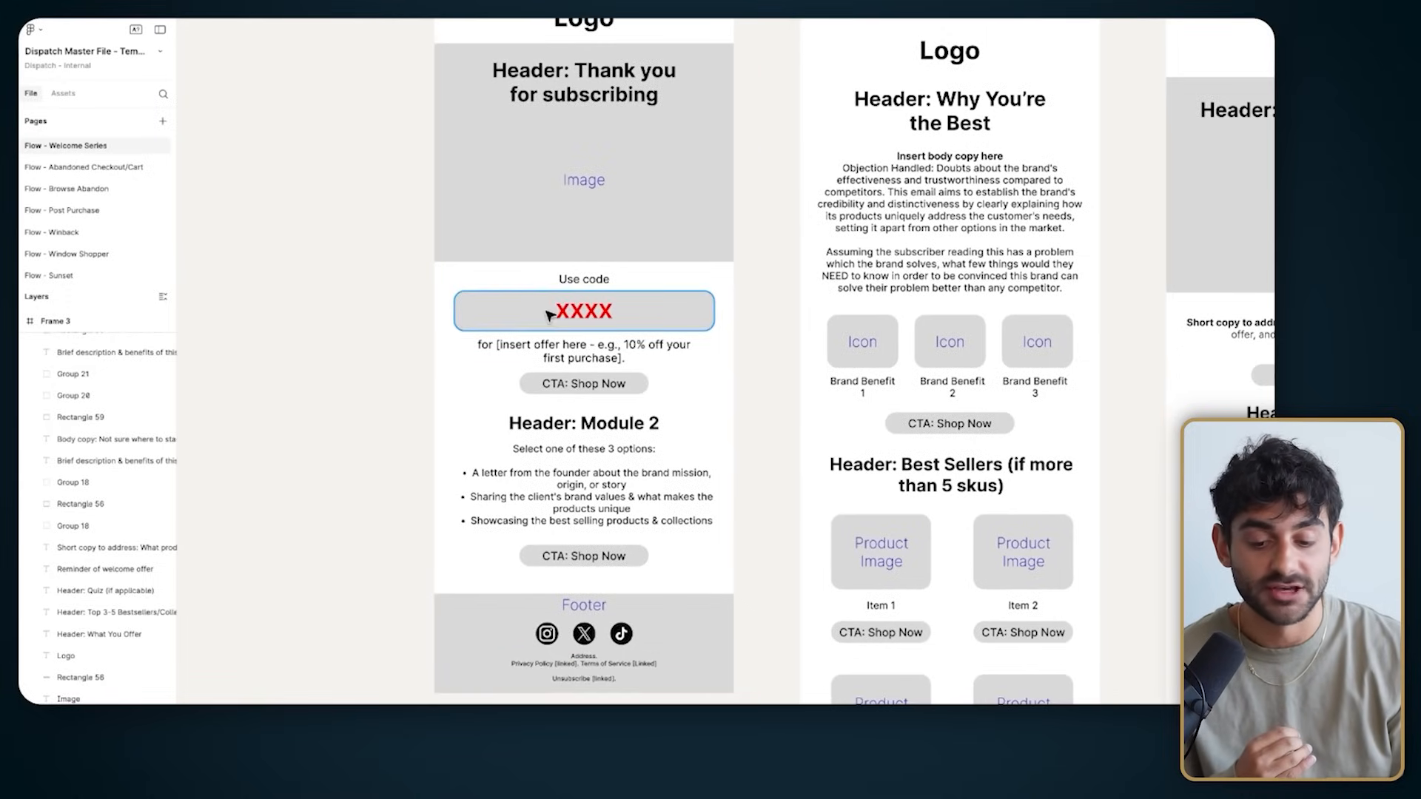
{"action": "scroll", "coordinate": [593, 311], "scroll_direction": "down", "scroll_amount": 3}
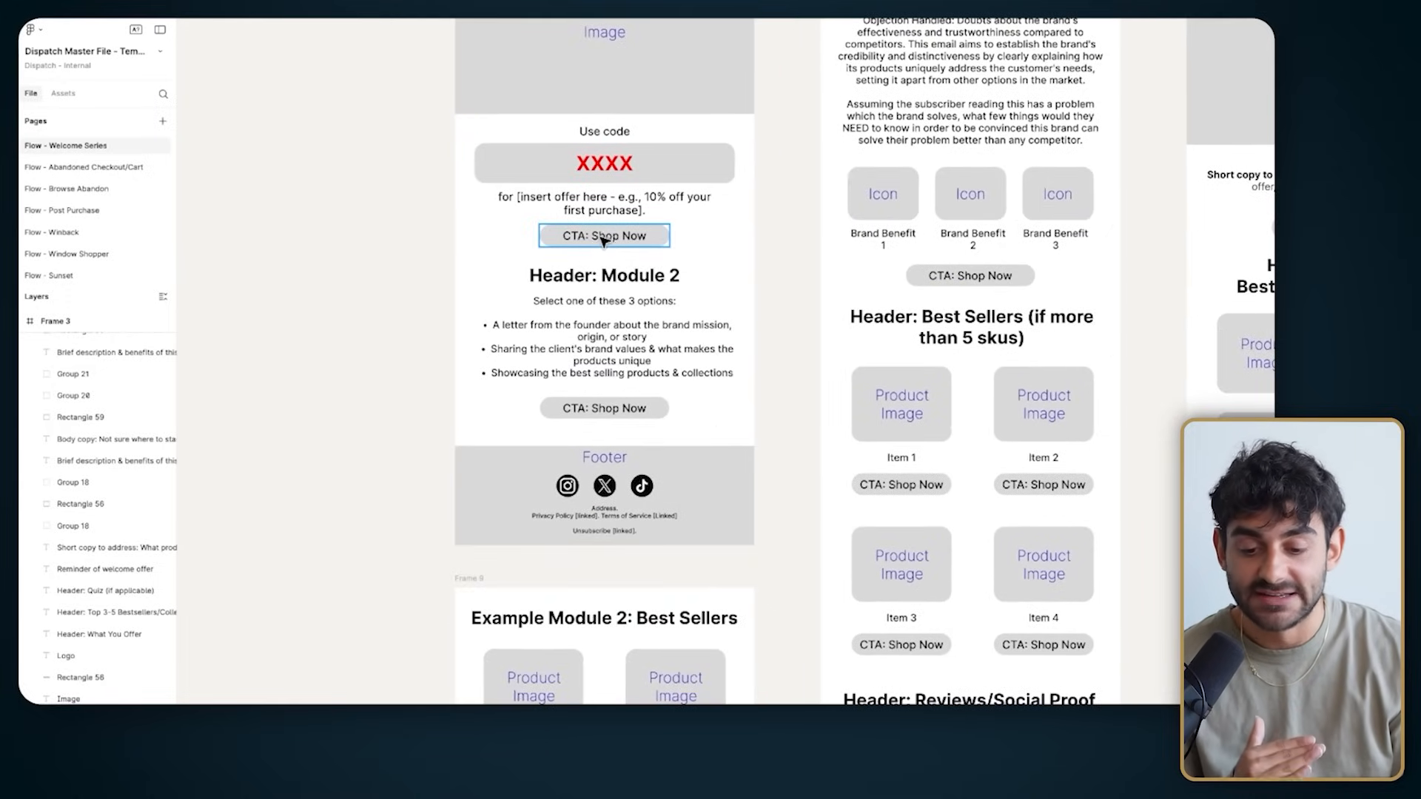
{"action": "scroll", "coordinate": [595, 244], "scroll_direction": "down", "scroll_amount": 2}
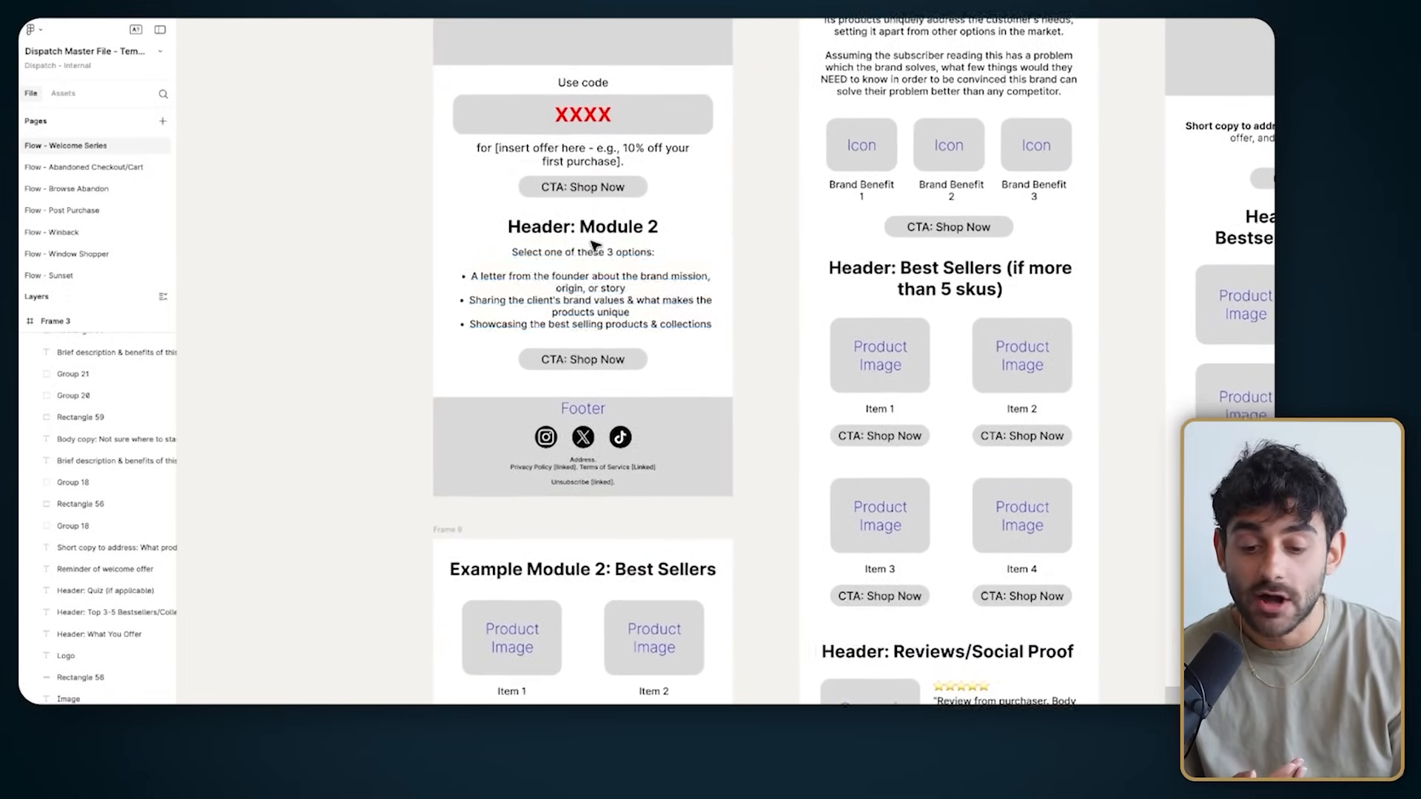
{"action": "scroll", "coordinate": [611, 291], "scroll_direction": "up", "scroll_amount": 3}
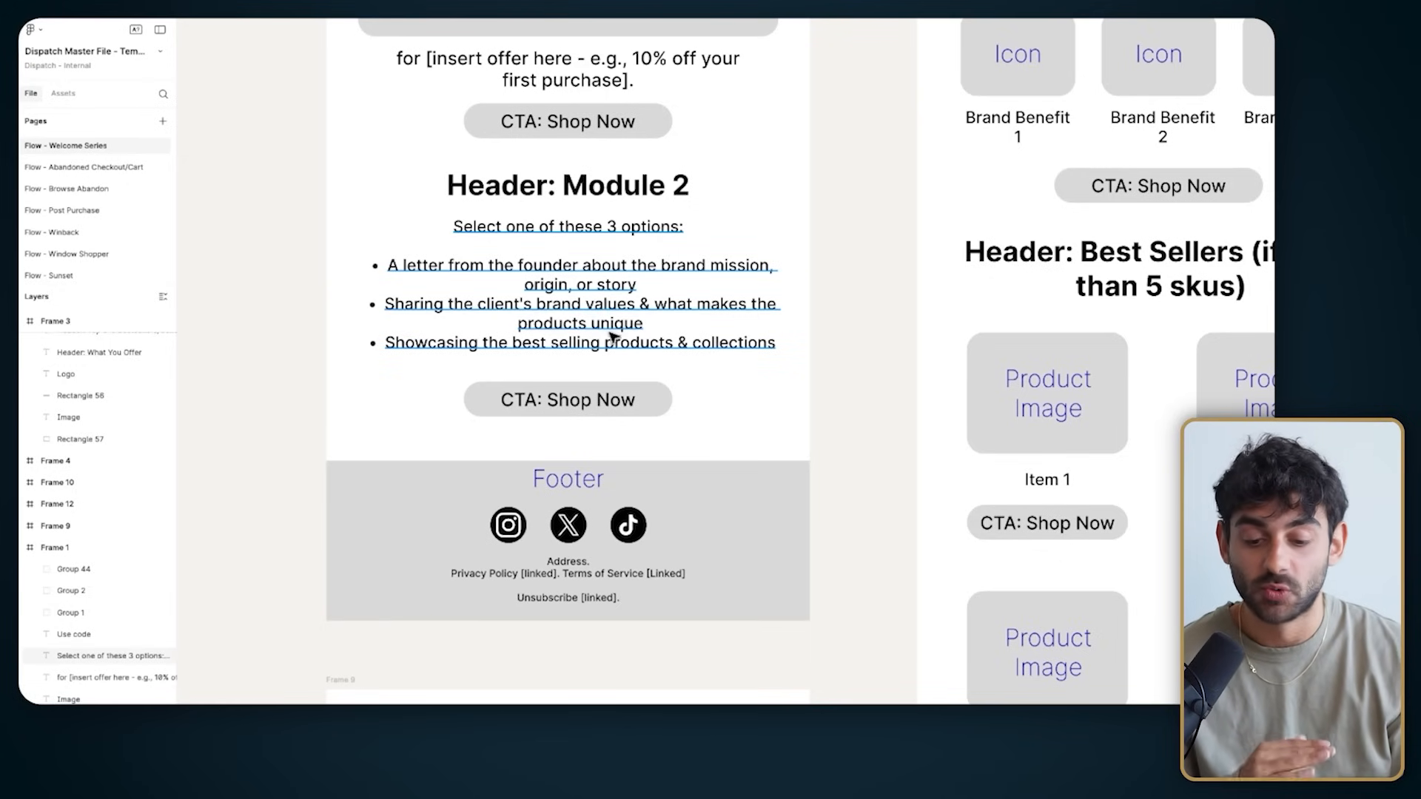
{"action": "scroll", "coordinate": [606, 341], "scroll_direction": "down", "scroll_amount": 2}
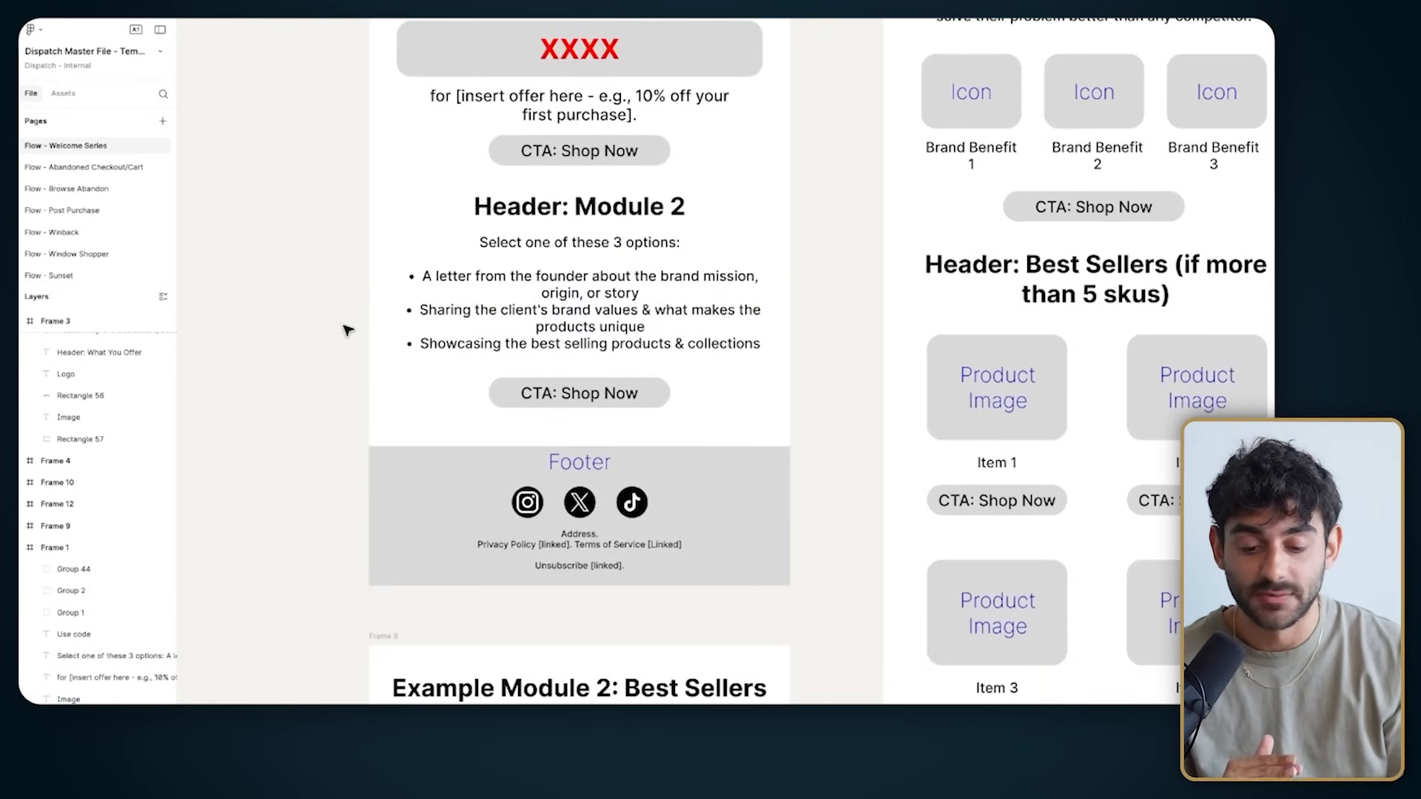
Step: Compare the welcome series wireframes and example modules with the finished Gumball emails beneath them
{"action": "scroll", "coordinate": [345, 329], "scroll_direction": "down", "scroll_amount": 6}
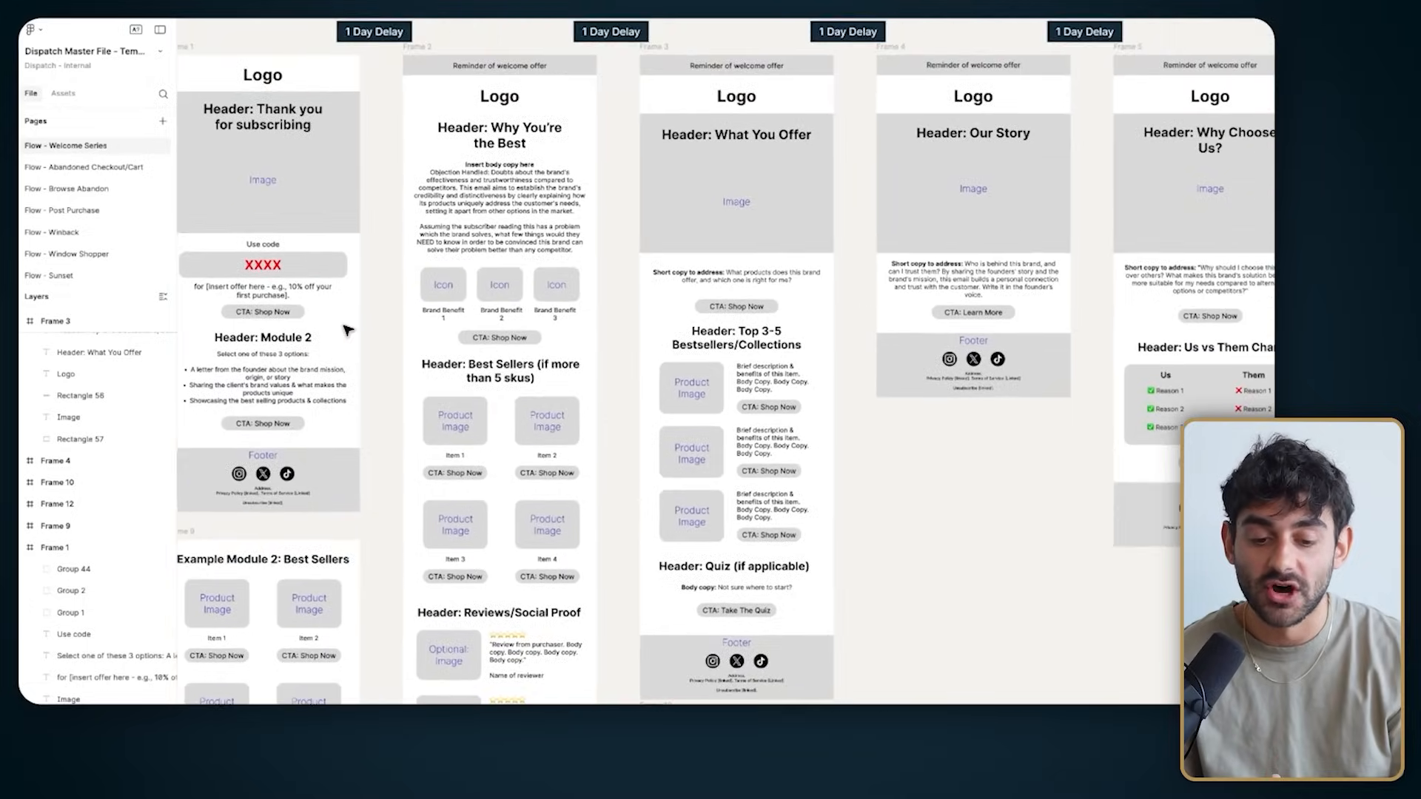
{"action": "scroll", "coordinate": [348, 326], "scroll_direction": "right", "scroll_amount": 3}
{"action": "scroll", "coordinate": [260, 133], "scroll_direction": "down", "scroll_amount": 10}
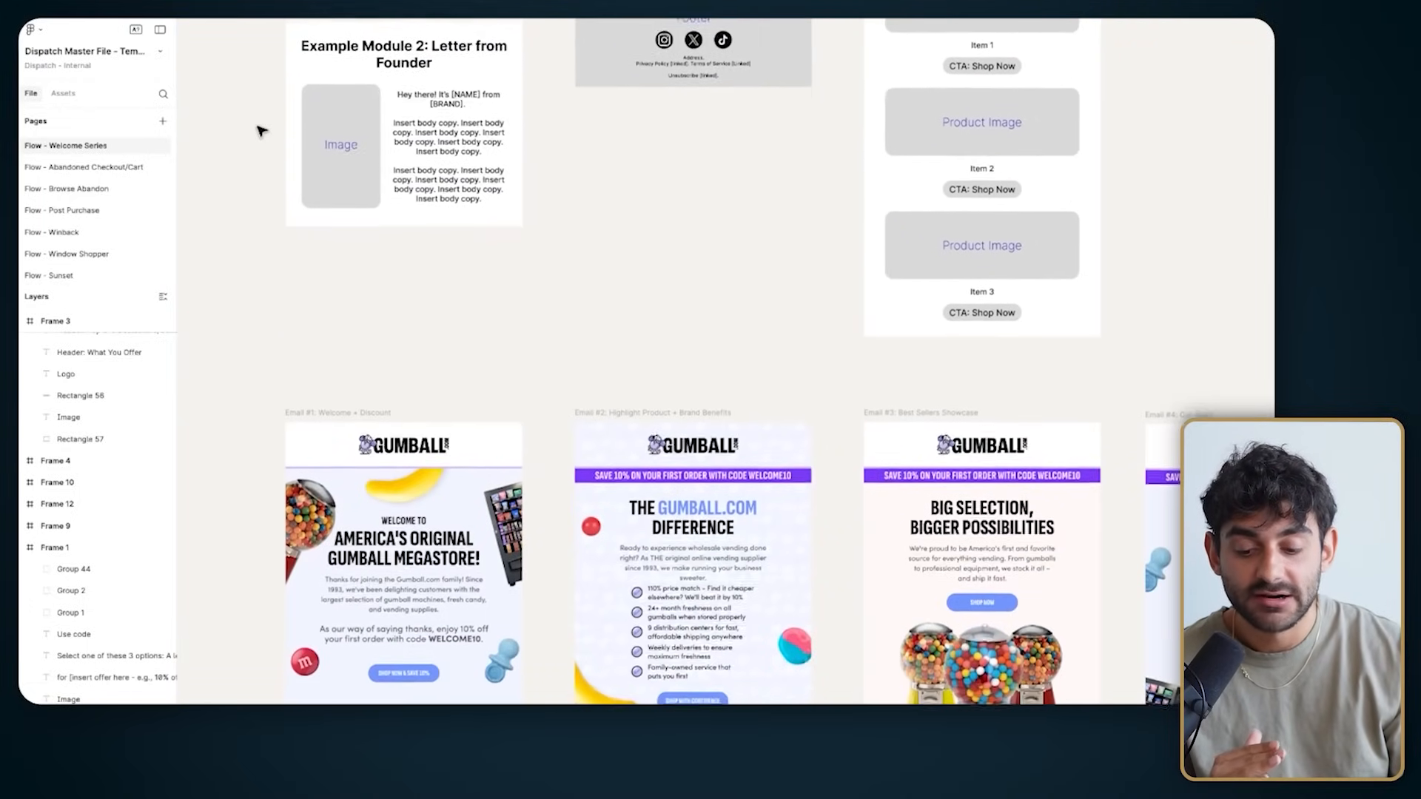
{"action": "scroll", "coordinate": [260, 132], "scroll_direction": "down", "scroll_amount": 4}
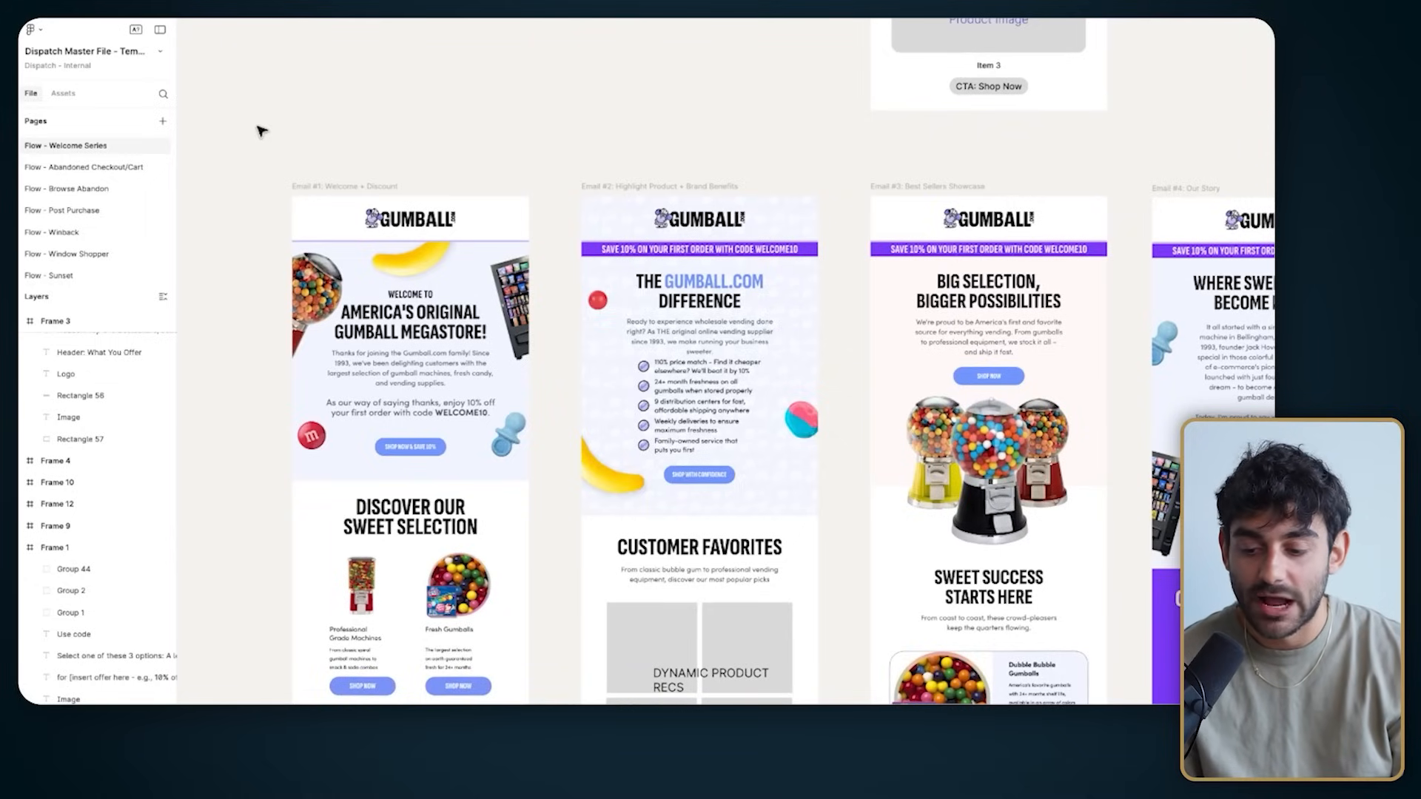
Step: Open the Flow - Winback page and compare its three-email wireframes with the matching Gumball designs
{"action": "left_click", "coordinate": [63, 231]}
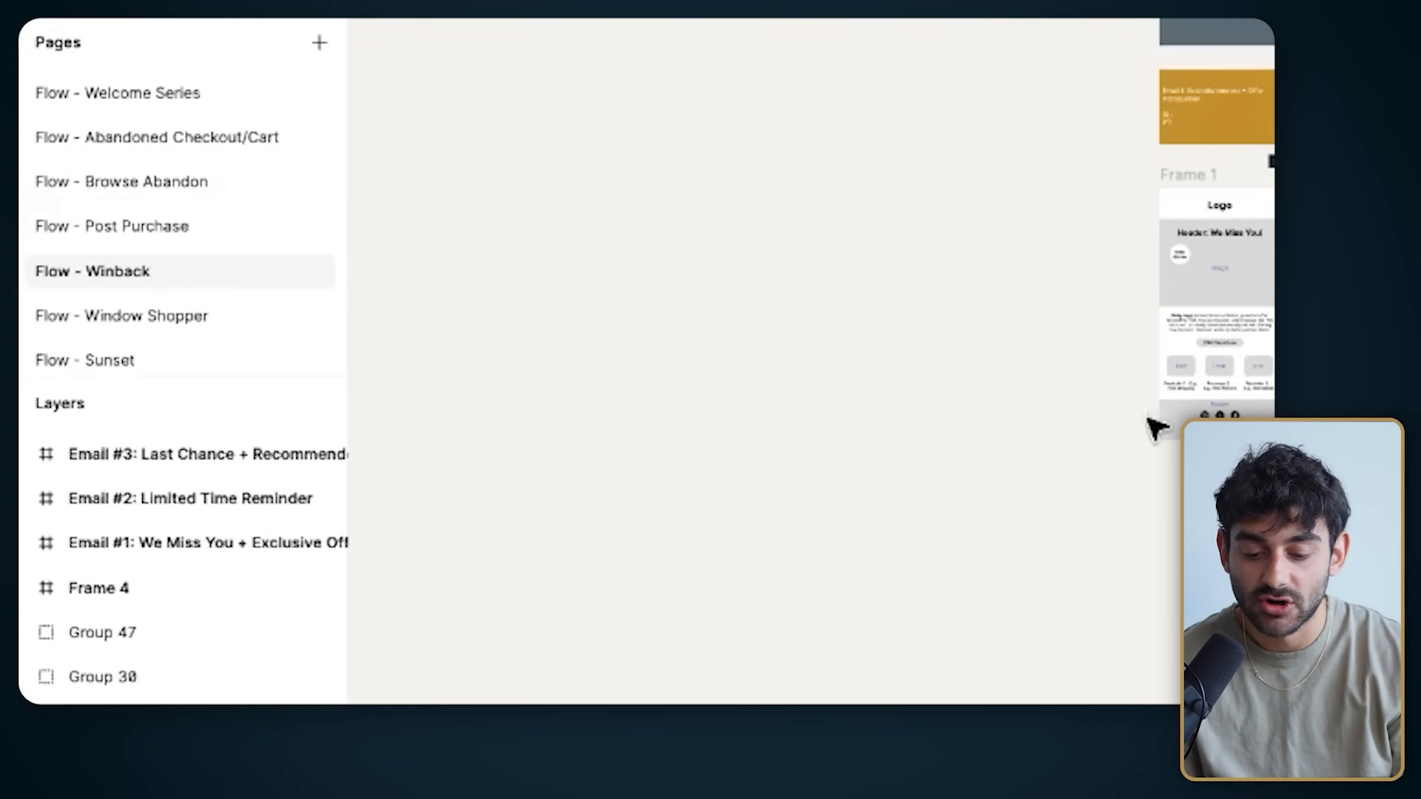
{"action": "scroll", "coordinate": [1106, 377], "scroll_direction": "down", "scroll_amount": 5}
{"action": "scroll", "coordinate": [650, 290], "scroll_direction": "down", "scroll_amount": 3}
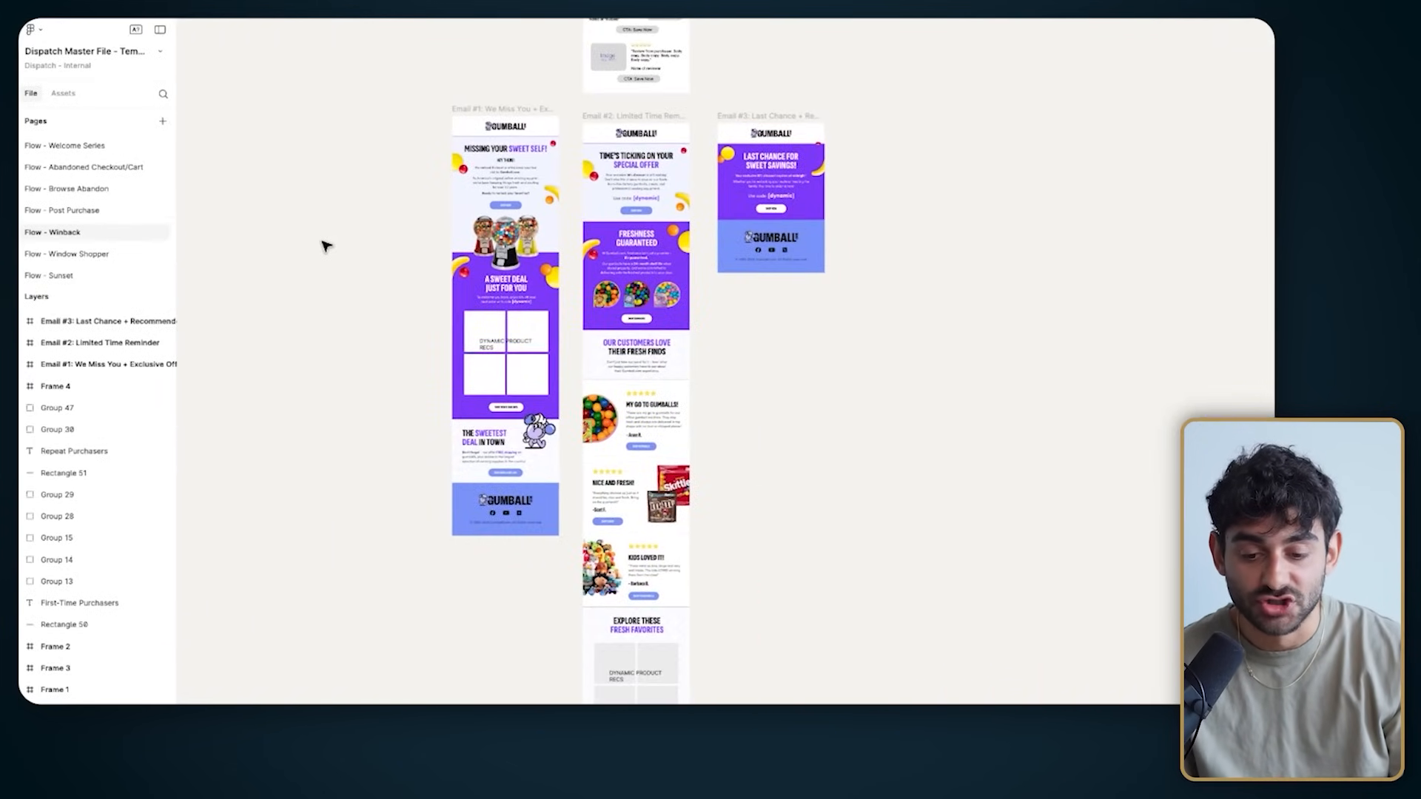
{"action": "scroll", "coordinate": [322, 243], "scroll_direction": "up", "scroll_amount": 5}
{"action": "scroll", "coordinate": [574, 219], "scroll_direction": "down", "scroll_amount": 1}
{"action": "scroll", "coordinate": [574, 219], "scroll_direction": "up", "scroll_amount": 5}
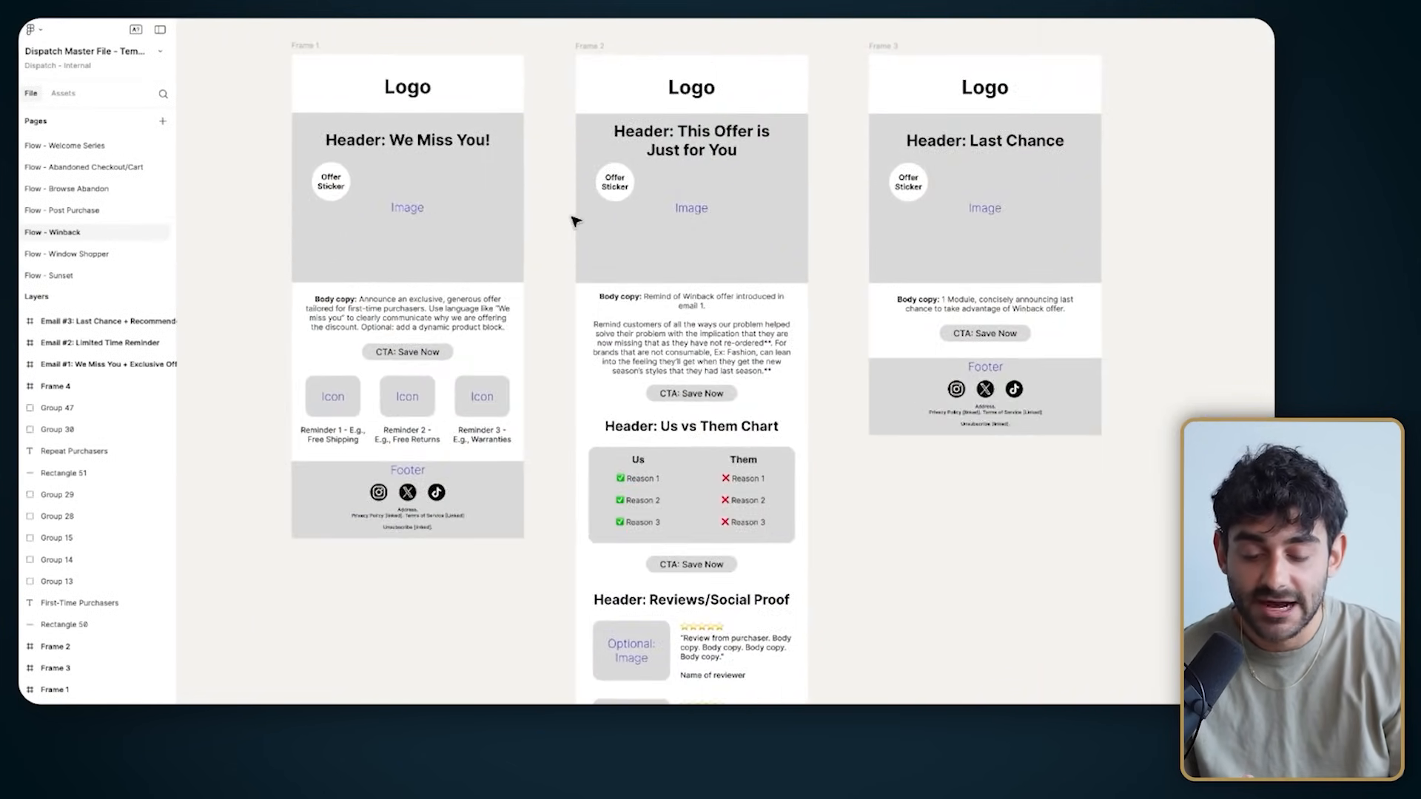
{"action": "scroll", "coordinate": [574, 220], "scroll_direction": "down", "scroll_amount": 10}
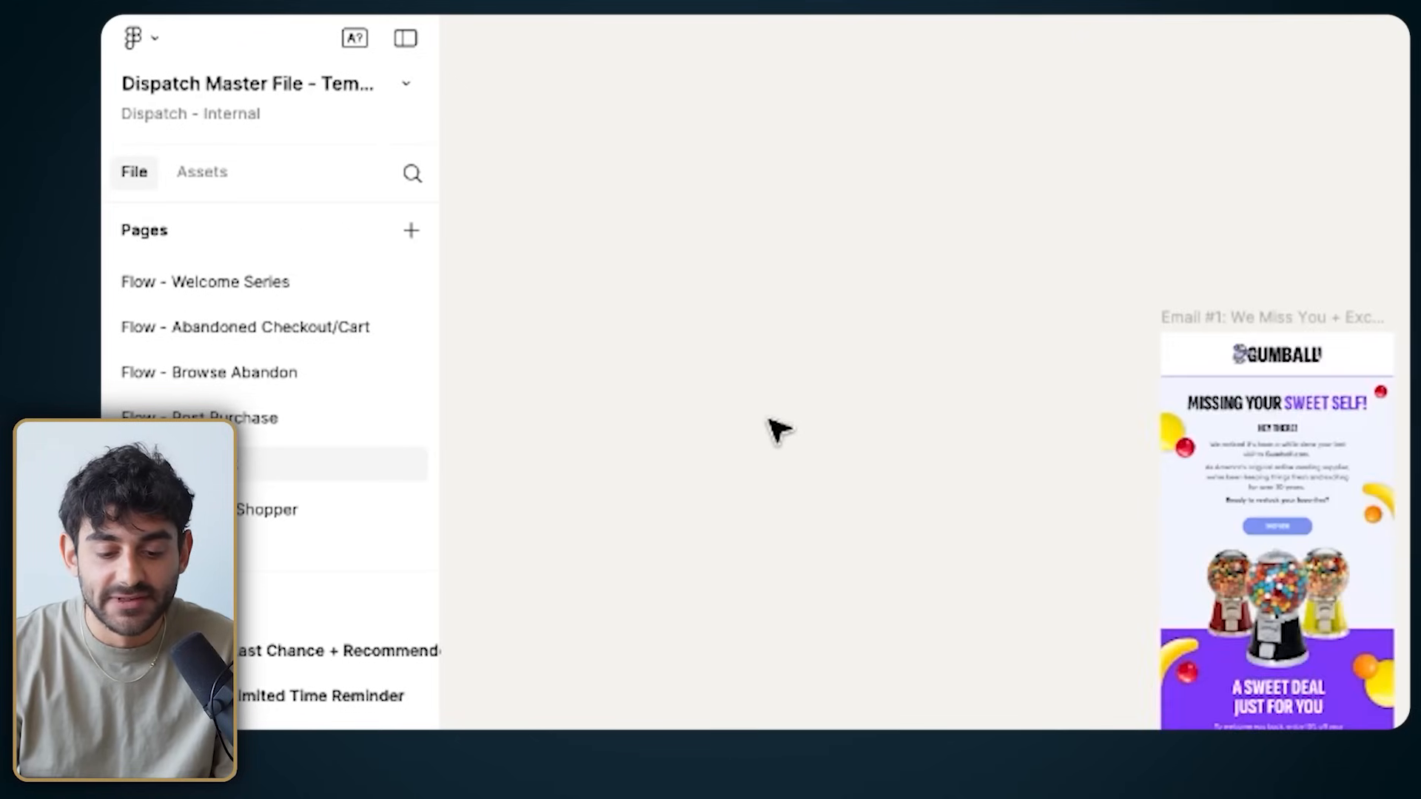
{"action": "scroll", "coordinate": [1022, 498], "scroll_direction": "up", "scroll_amount": 3}
{"action": "scroll", "coordinate": [1018, 456], "scroll_direction": "up", "scroll_amount": 2}
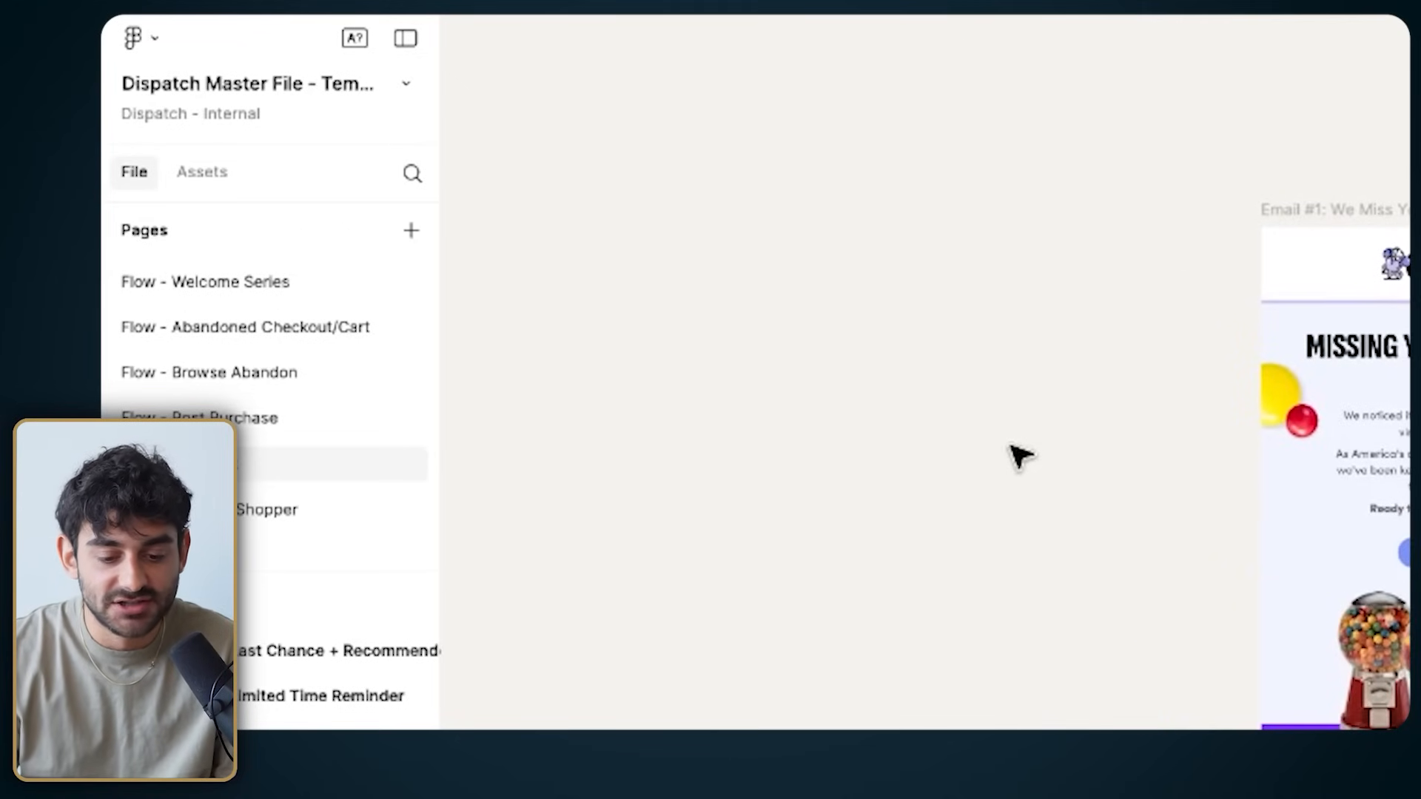
Step: Return to the Flow - Welcome Series page and look across all its Gumball emails and the wireframes above them
{"action": "left_click", "coordinate": [234, 283]}
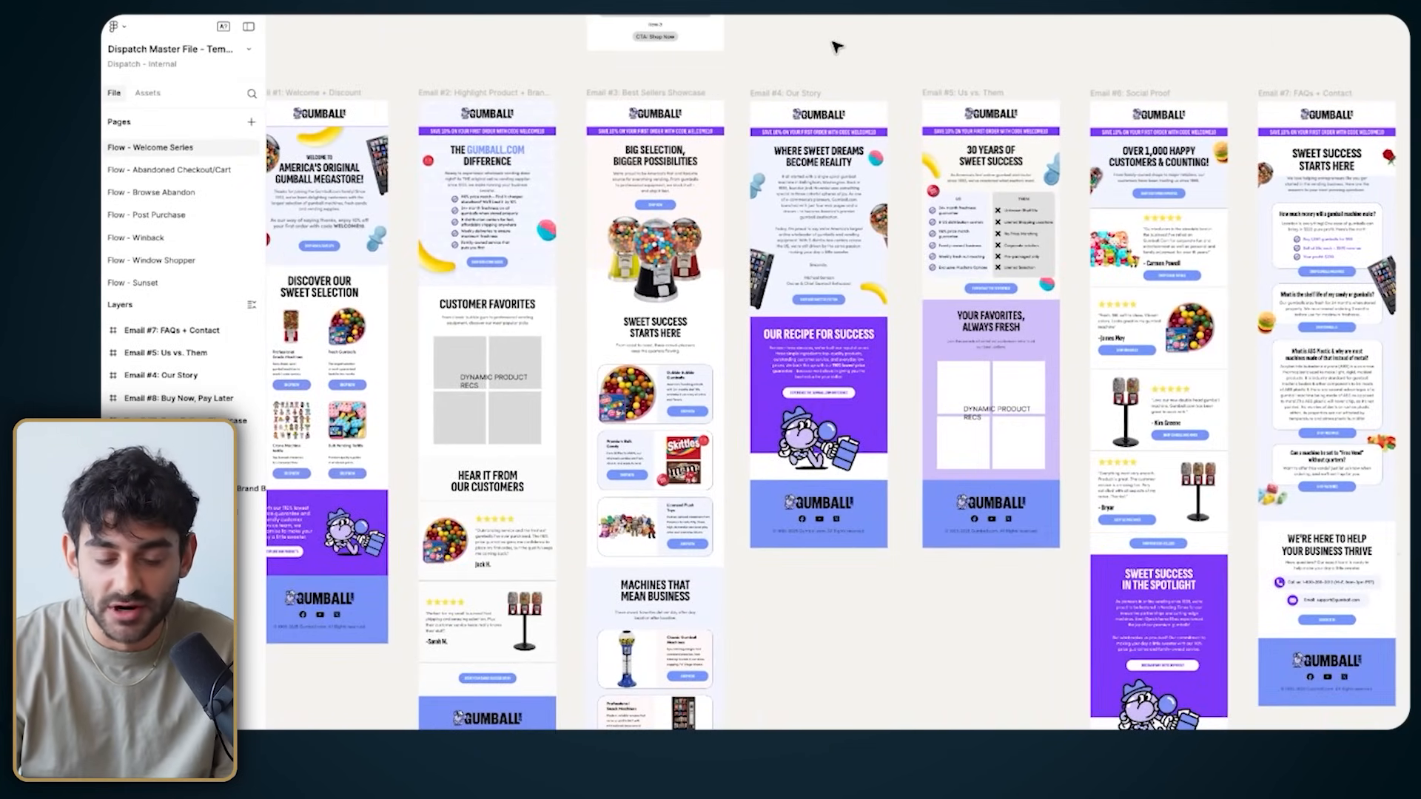
{"action": "scroll", "coordinate": [835, 47], "scroll_direction": "down", "scroll_amount": 2}
{"action": "scroll", "coordinate": [799, 324], "scroll_direction": "up", "scroll_amount": 8}
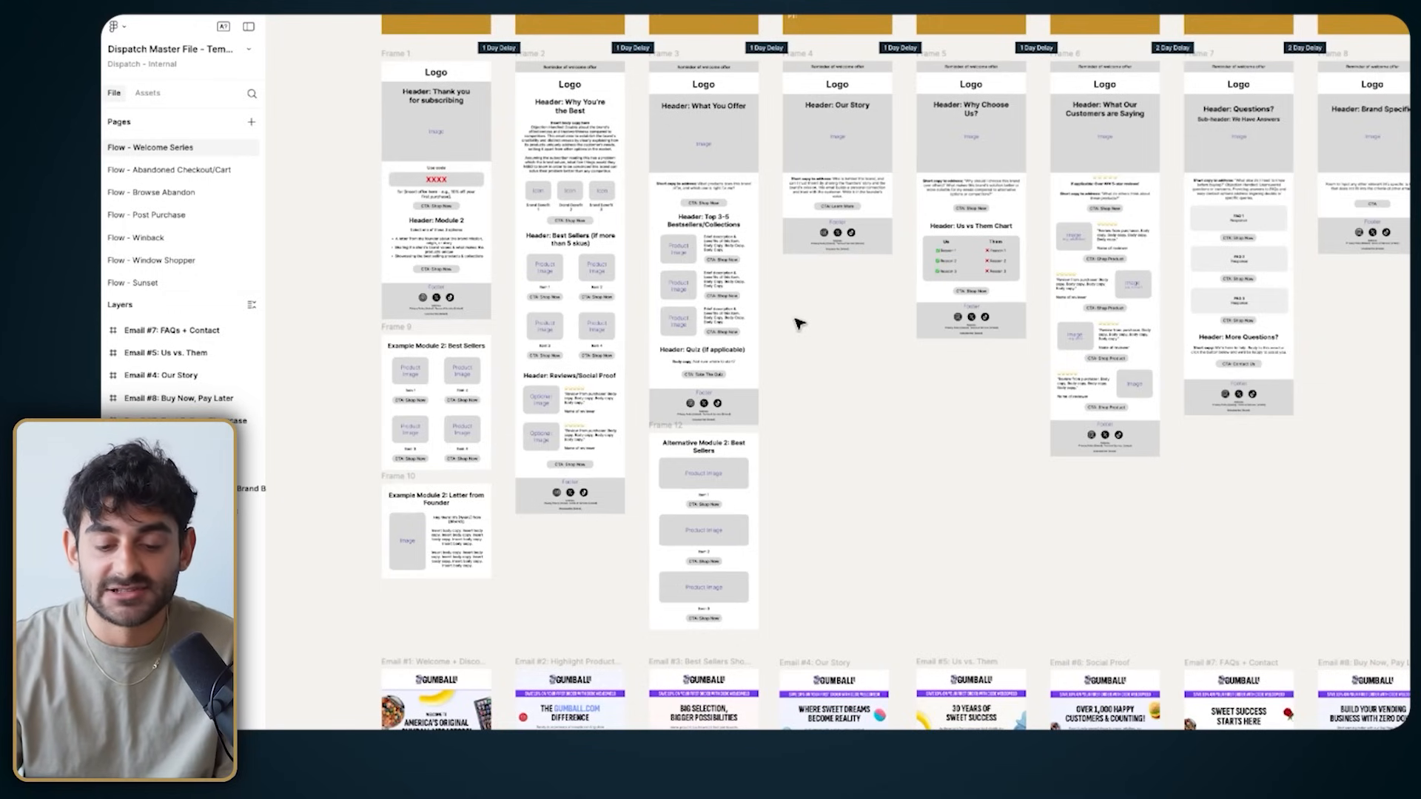
{"action": "scroll", "coordinate": [800, 323], "scroll_direction": "up", "scroll_amount": 2}
{"action": "scroll", "coordinate": [800, 323], "scroll_direction": "right", "scroll_amount": 2}
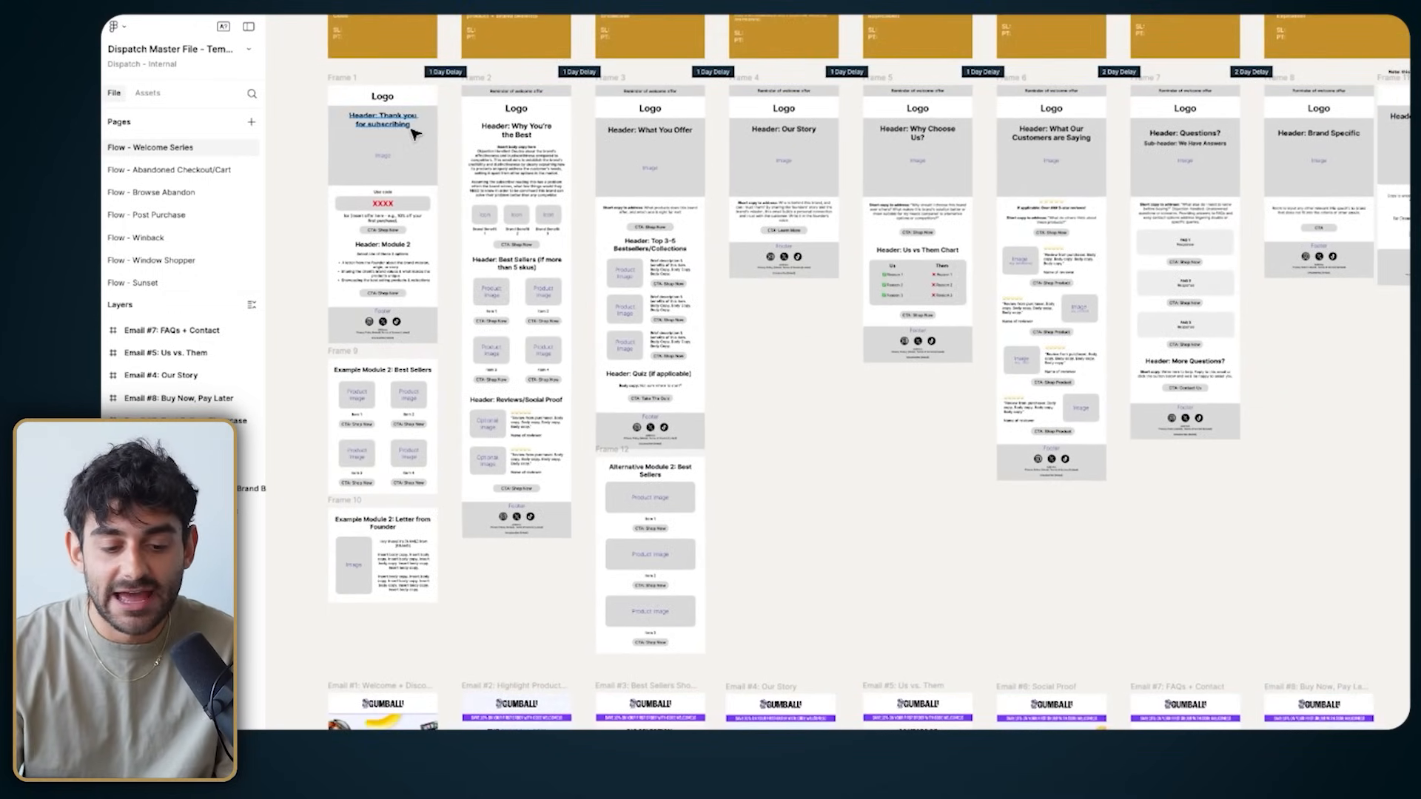
{"action": "scroll", "coordinate": [612, 626], "scroll_direction": "down", "scroll_amount": 1}
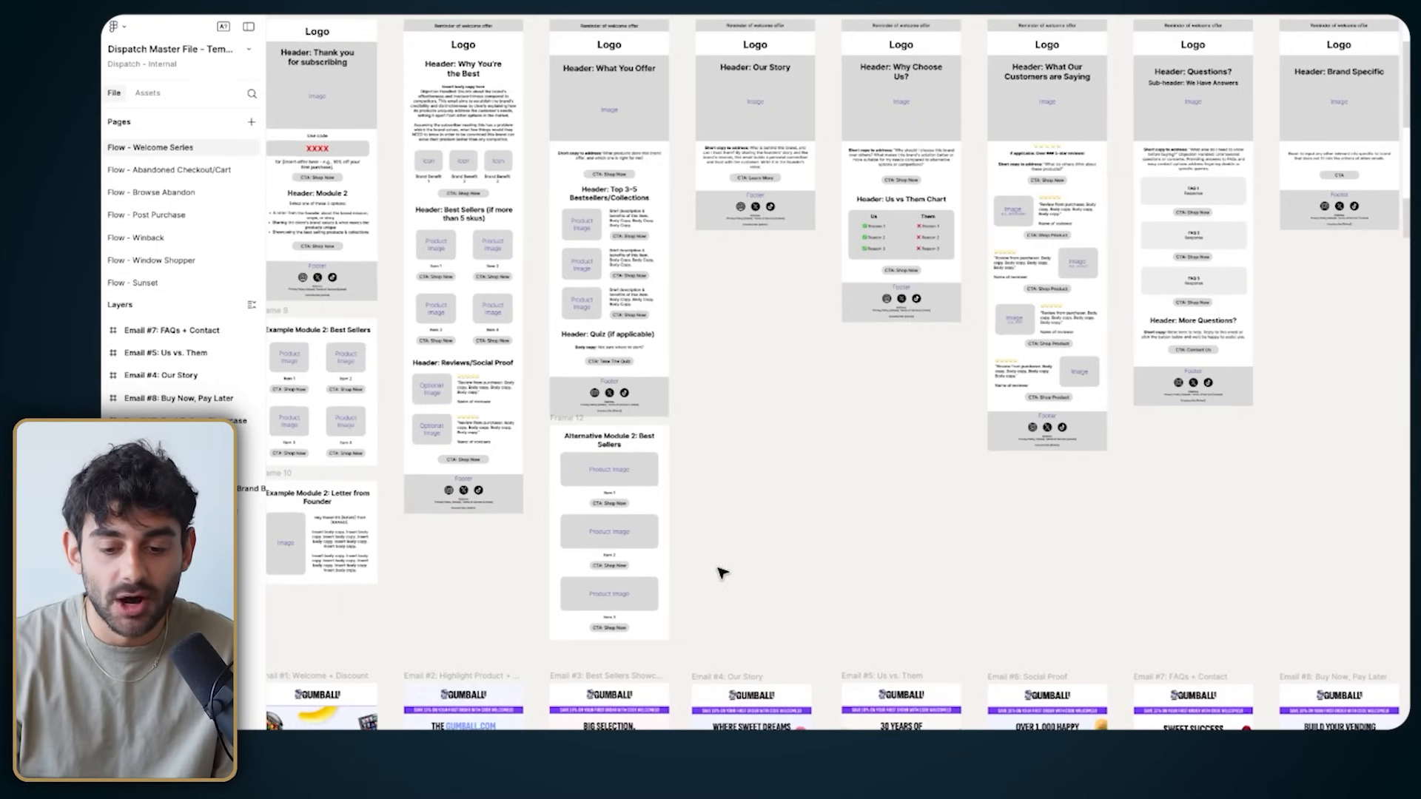
{"action": "scroll", "coordinate": [719, 564], "scroll_direction": "right", "scroll_amount": 5}
{"action": "scroll", "coordinate": [720, 564], "scroll_direction": "up", "scroll_amount": 3}
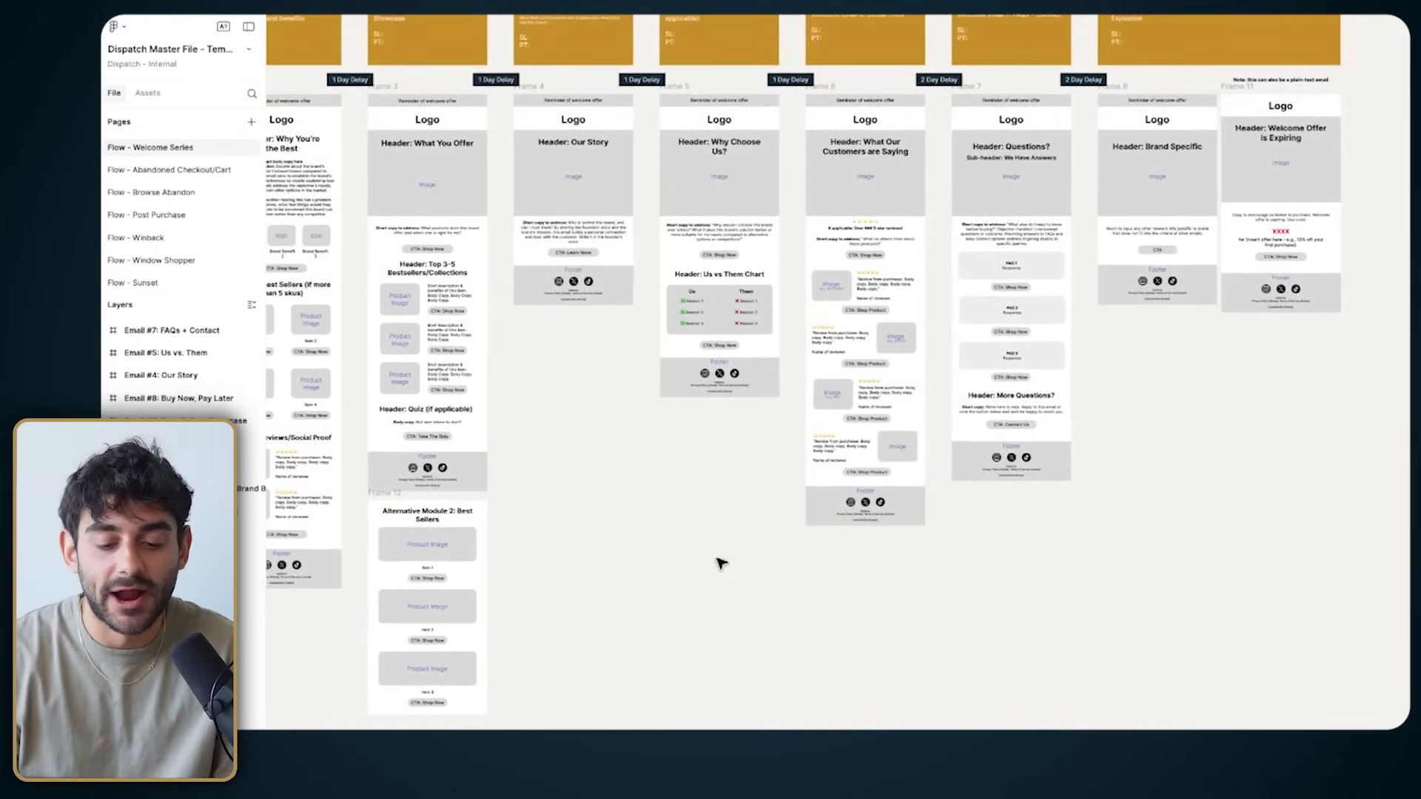
Step: Examine the welcome series wireframes from Our Story through Brand Specific, including the comparison chart, reviews and FAQ layouts
{"action": "scroll", "coordinate": [814, 339], "scroll_direction": "up", "scroll_amount": 3, "text": "ctrl"}
{"action": "scroll", "coordinate": [825, 125], "scroll_direction": "up", "scroll_amount": 2}
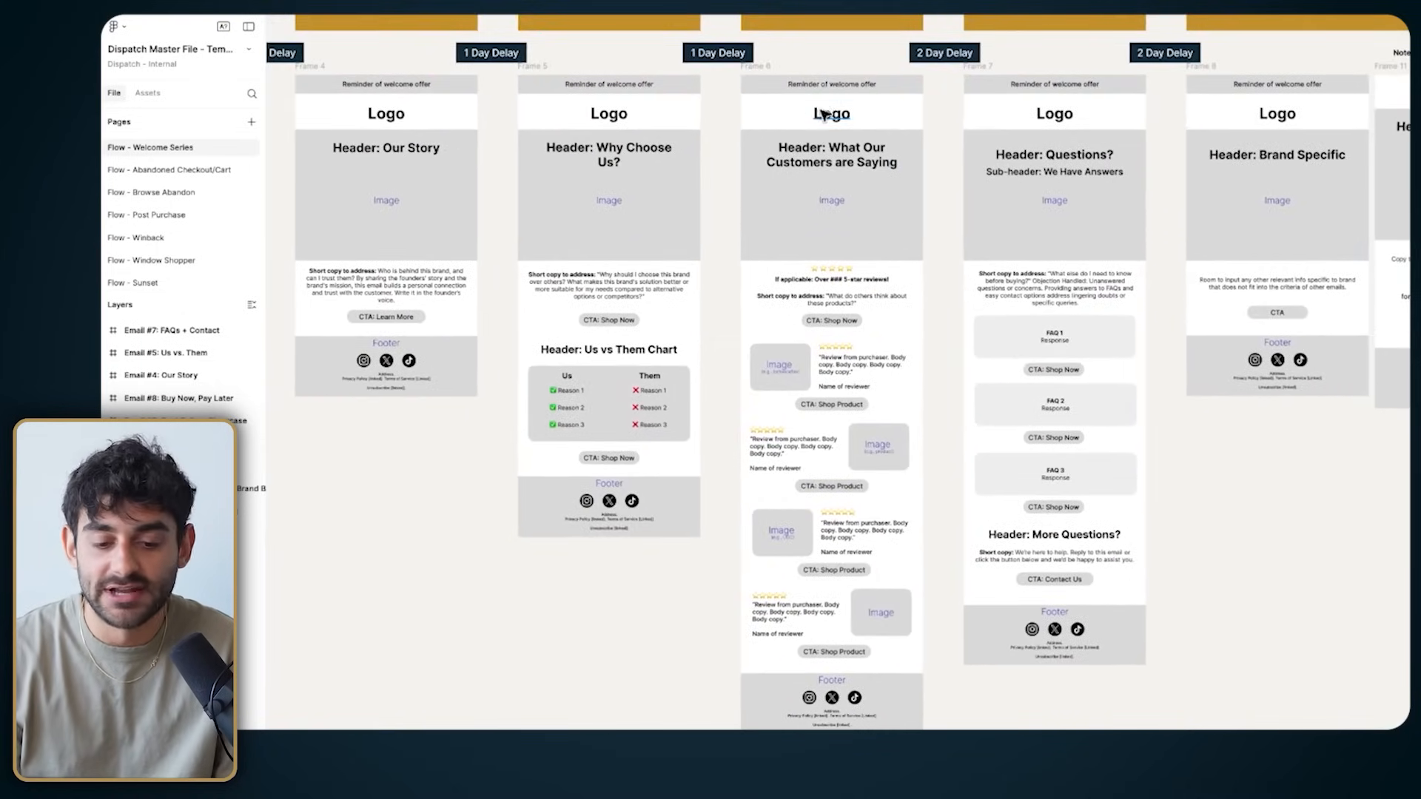
{"action": "scroll", "coordinate": [797, 67], "scroll_direction": "down", "scroll_amount": 1}
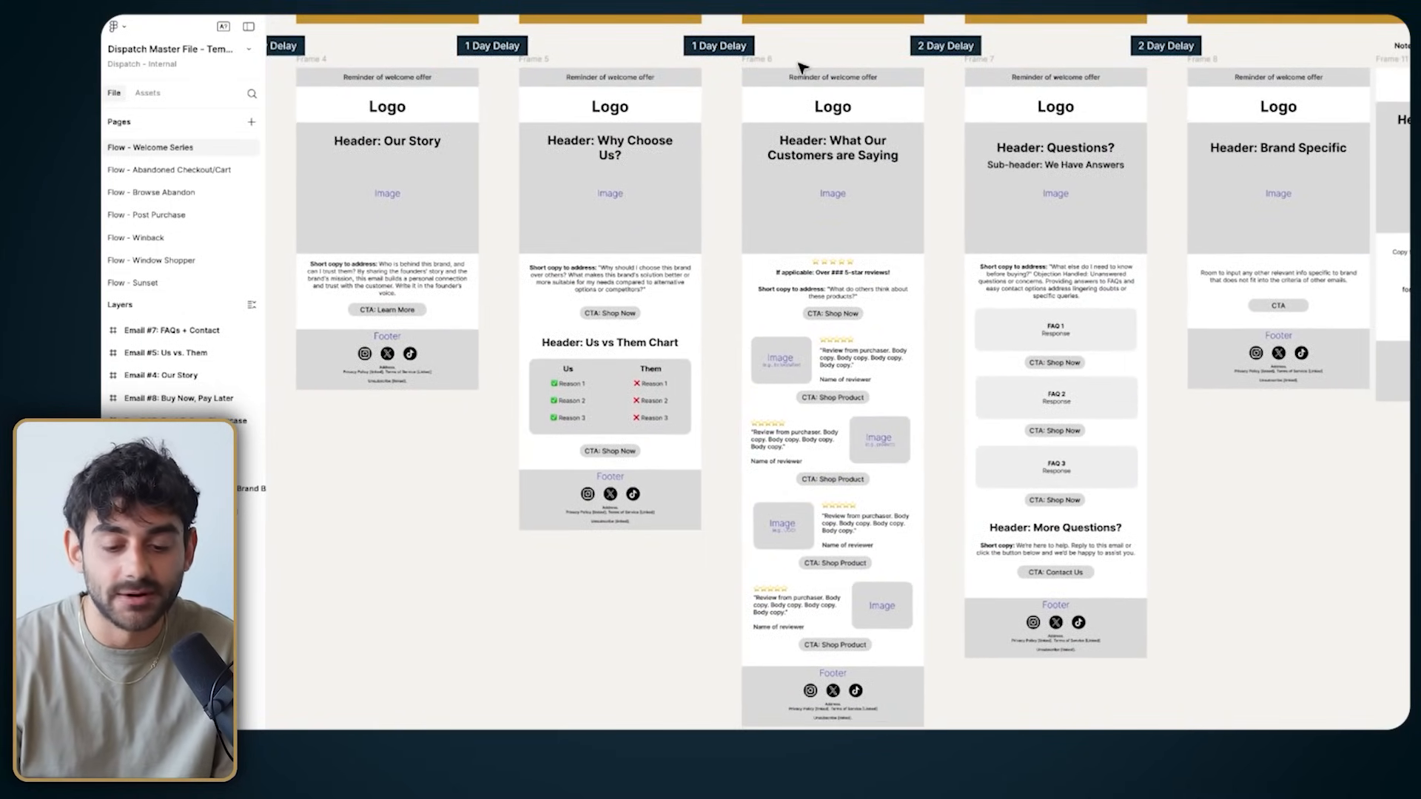
{"action": "scroll", "coordinate": [801, 67], "scroll_direction": "left", "scroll_amount": 1}
{"action": "scroll", "coordinate": [801, 68], "scroll_direction": "down", "scroll_amount": 1}
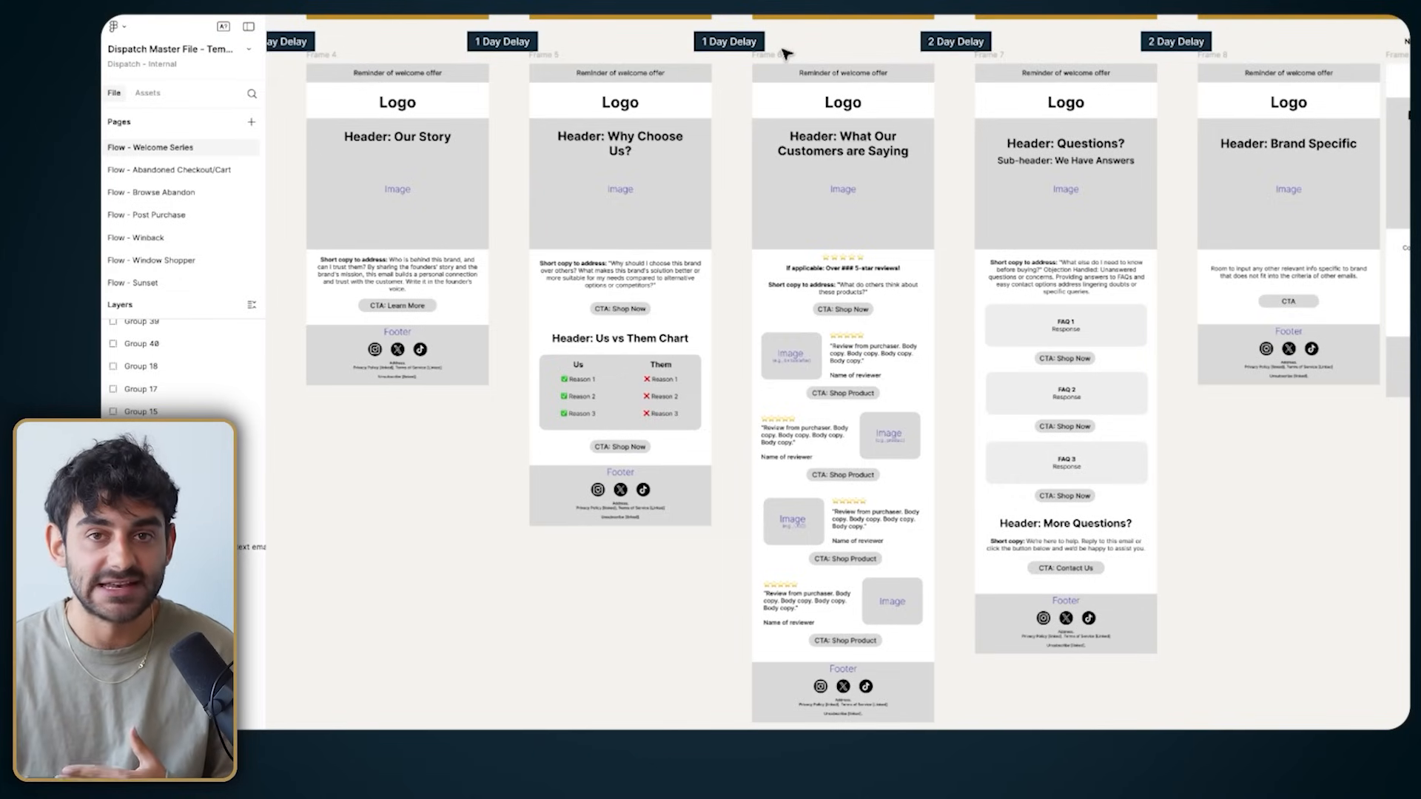
Step: Select the Frame 6 wireframe headed "What Our Customers are Saying" in the welcome series
{"action": "scroll", "coordinate": [786, 51], "scroll_direction": "up", "scroll_amount": 5}
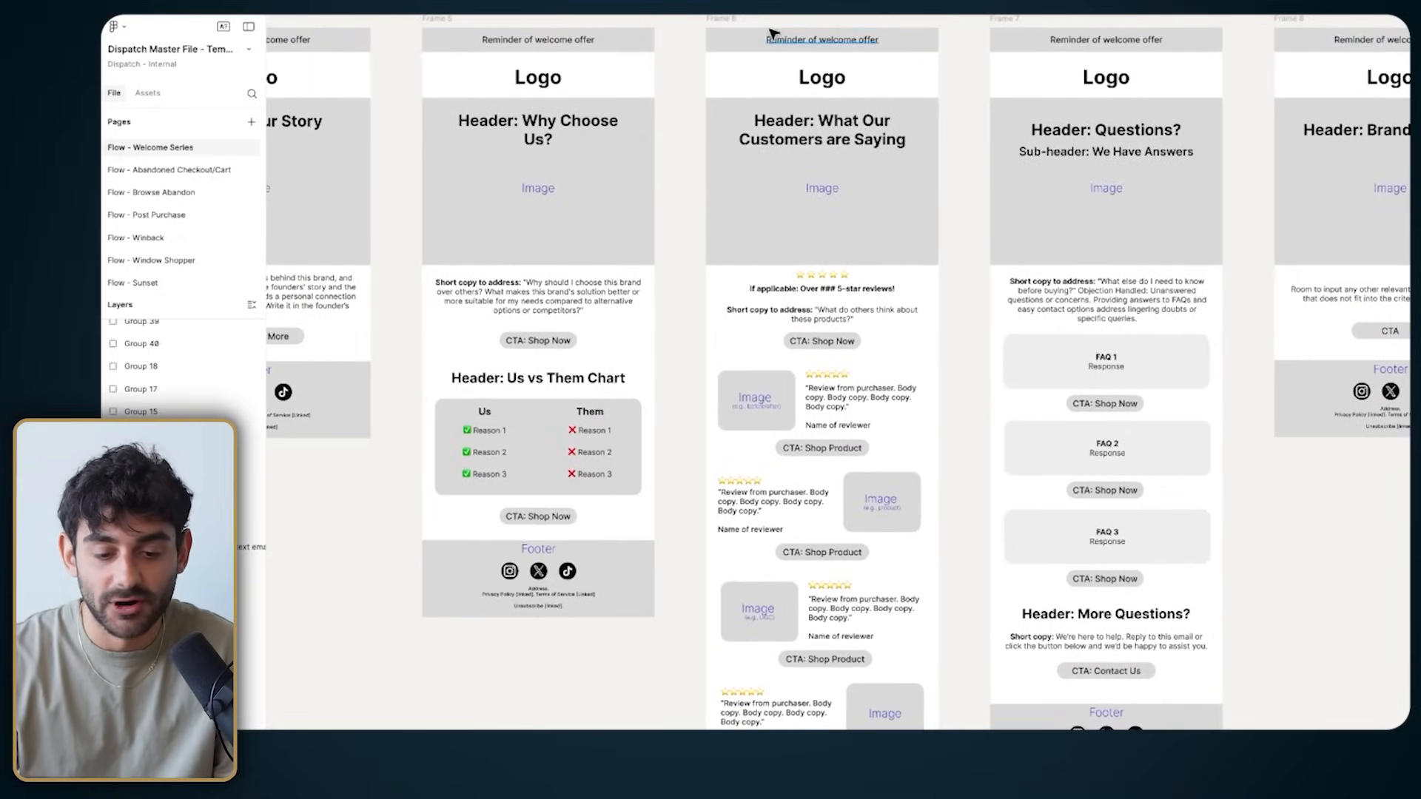
{"action": "left_click", "coordinate": [724, 23]}
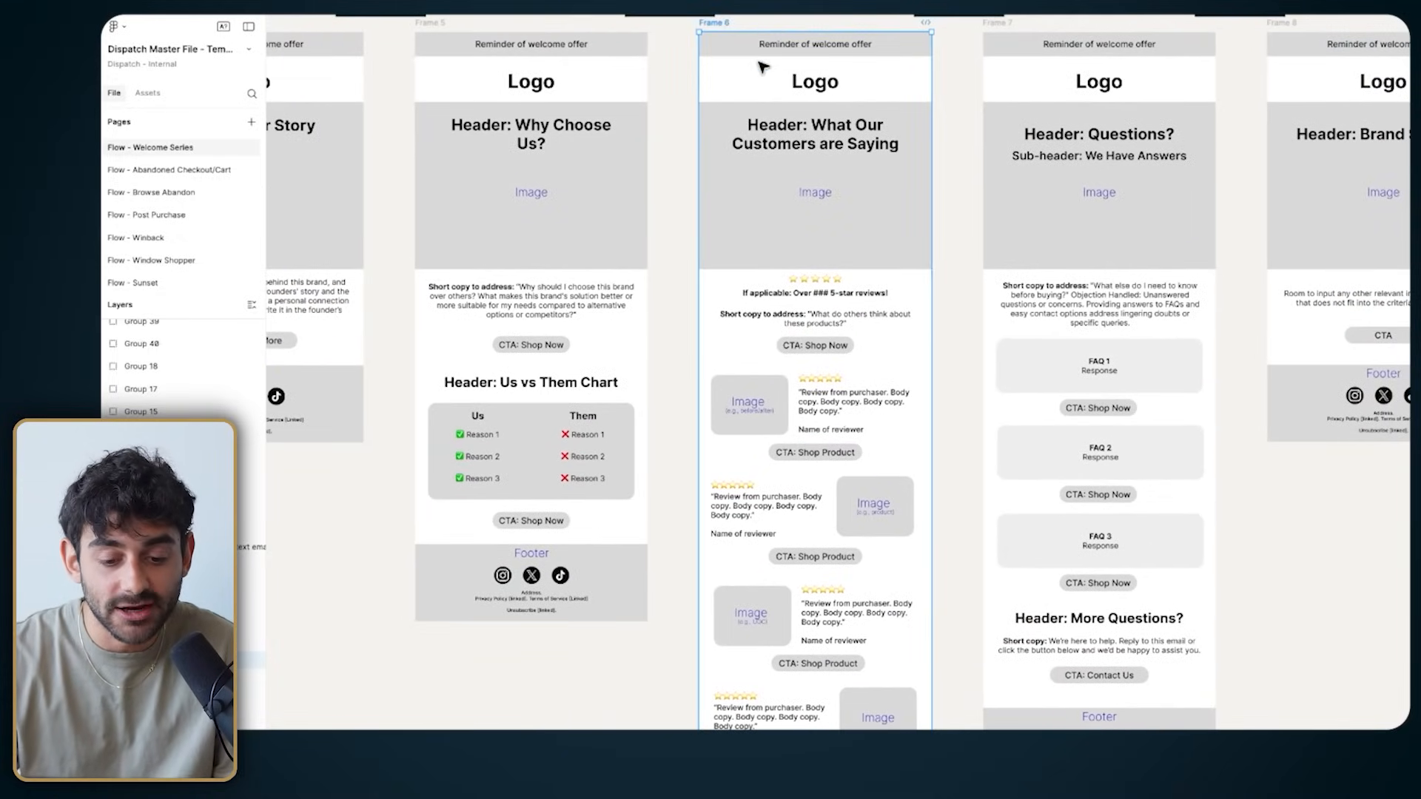
{"action": "scroll", "coordinate": [762, 67], "scroll_direction": "down", "scroll_amount": 3}
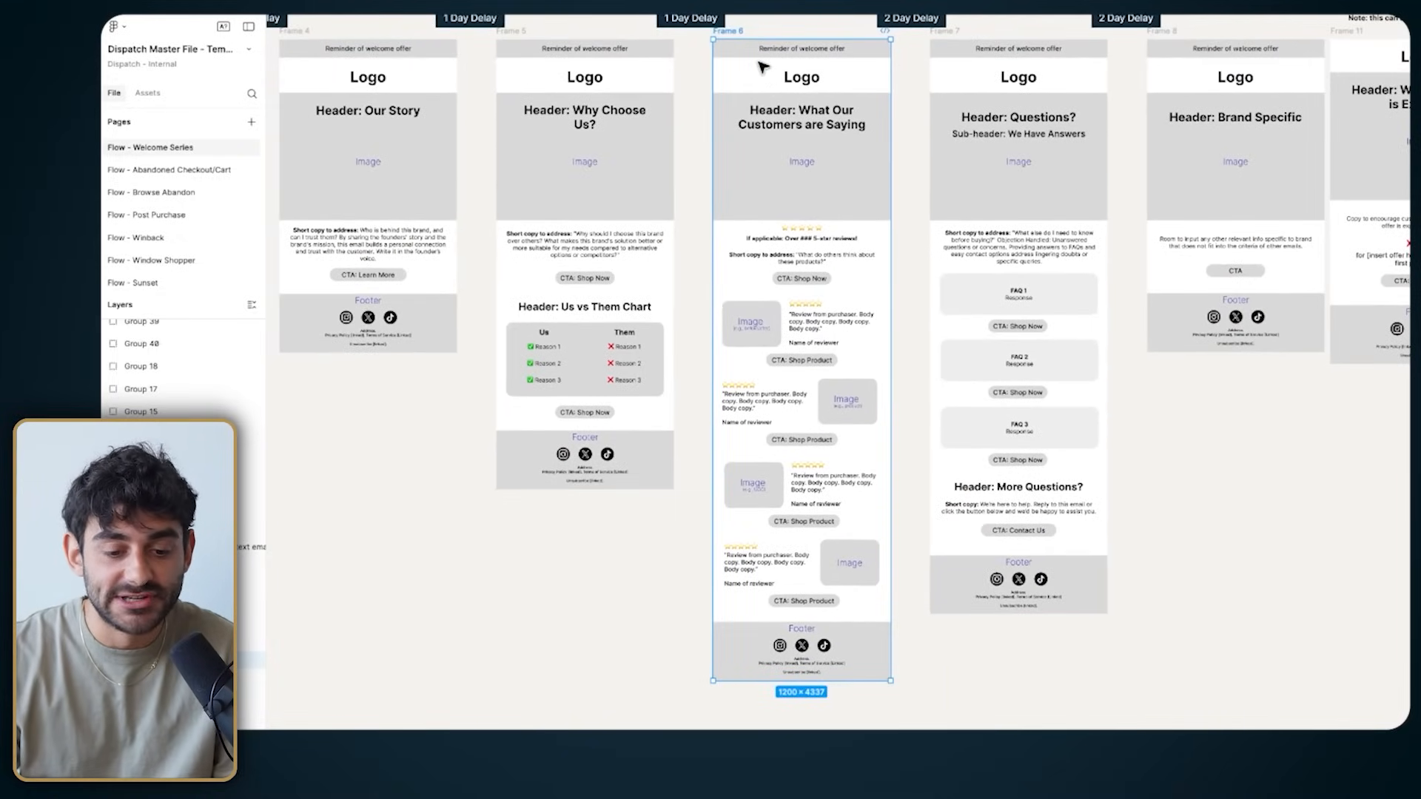
{"action": "scroll", "coordinate": [762, 66], "scroll_direction": "down", "scroll_amount": 3}
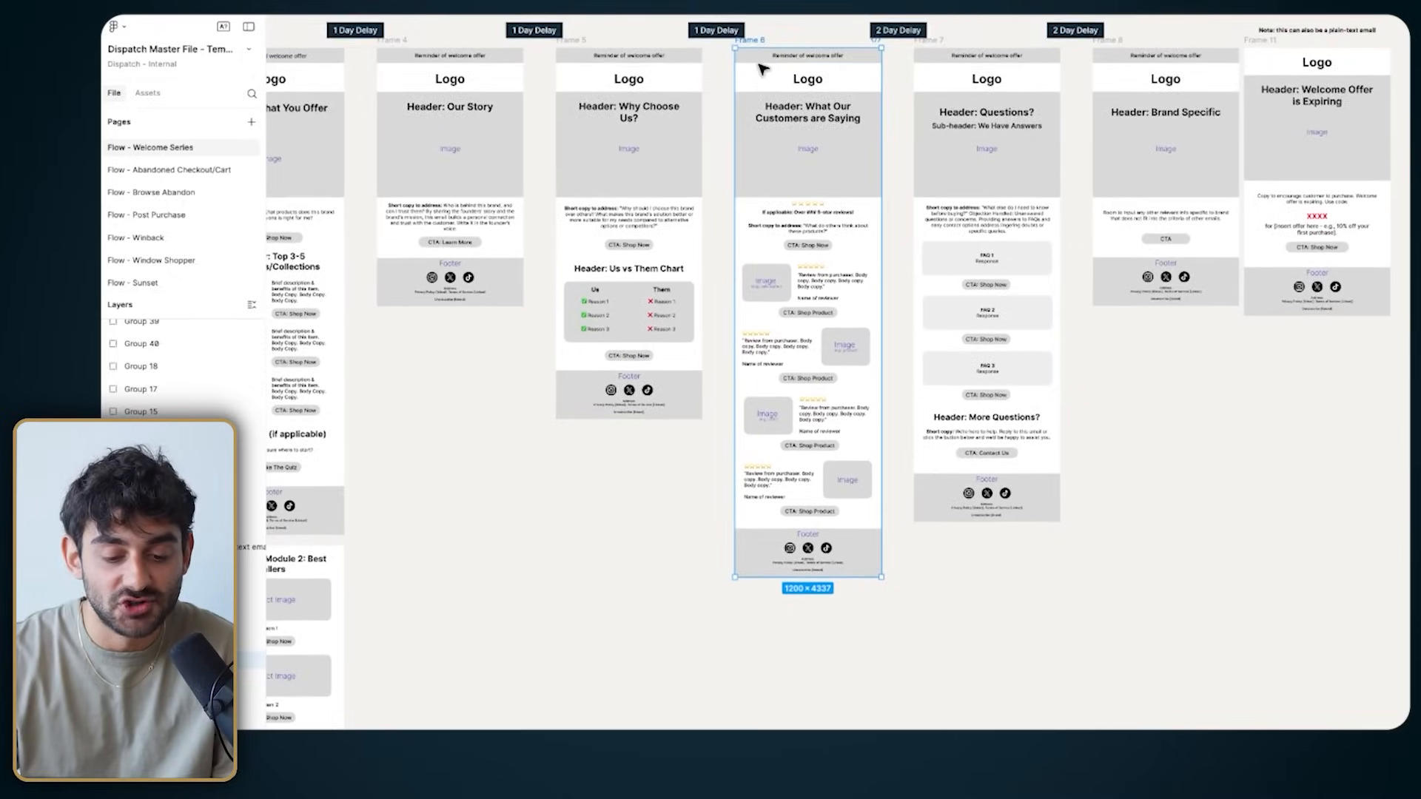
{"action": "scroll", "coordinate": [763, 68], "scroll_direction": "up", "scroll_amount": 3}
{"action": "key", "text": "ctrl+d"}
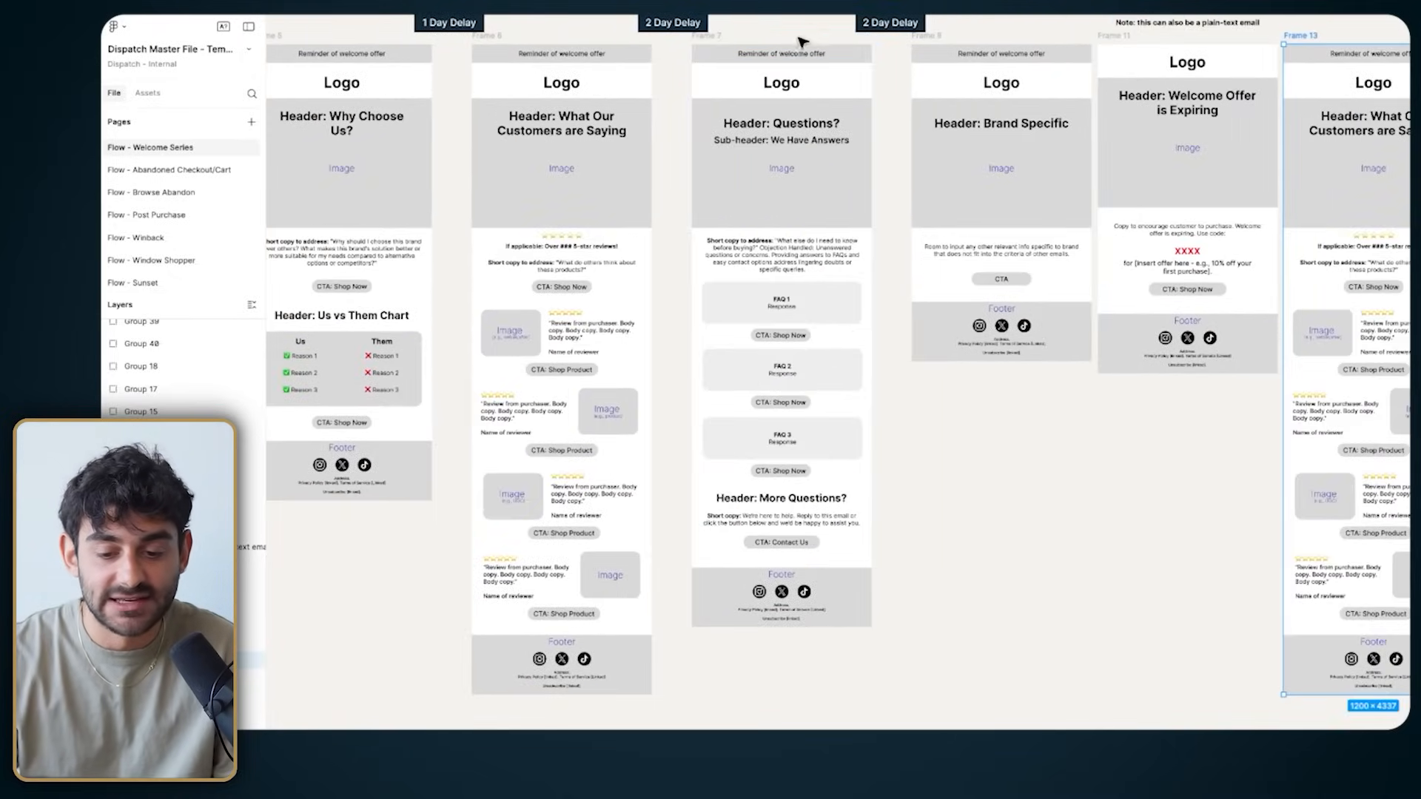
{"action": "key", "text": "ctrl+z"}
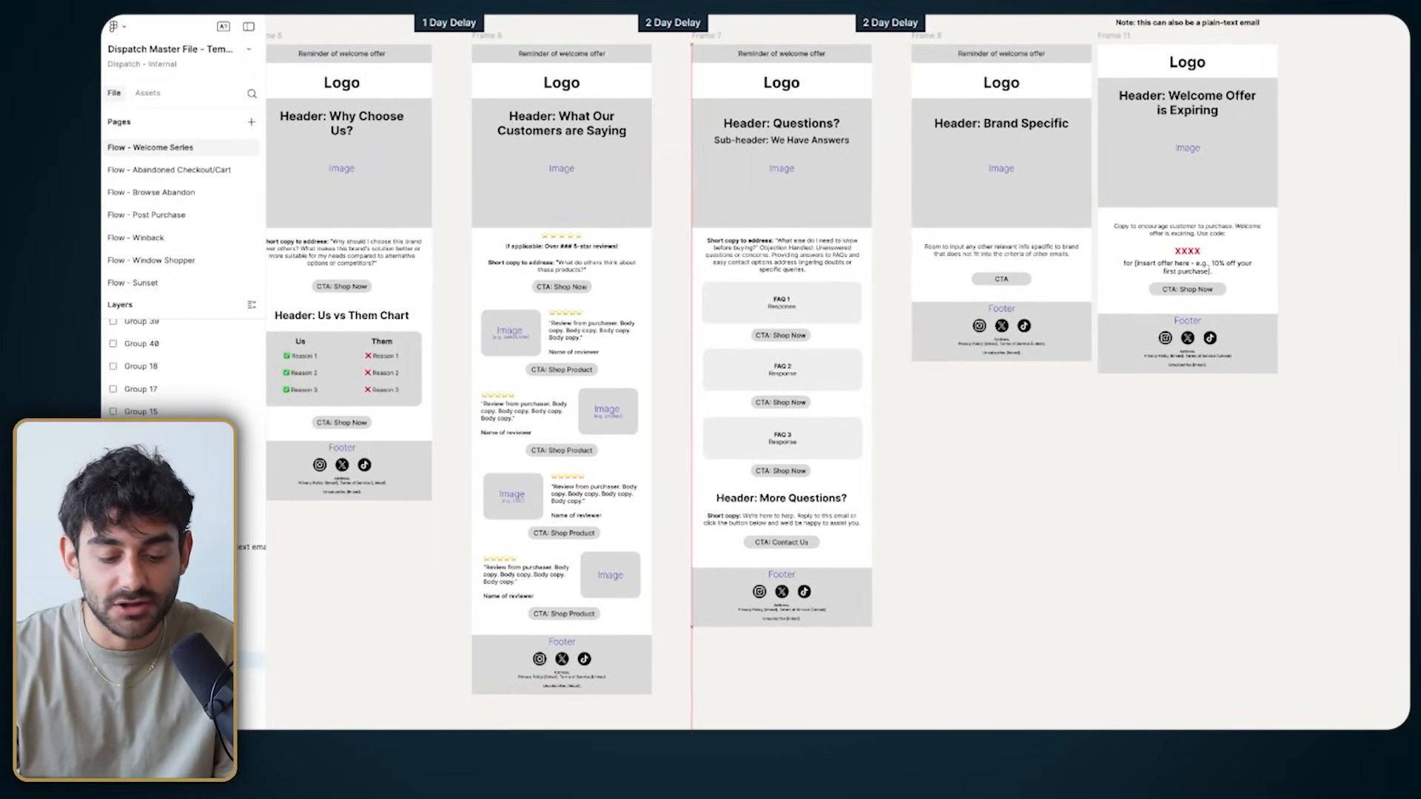
Step: Duplicate the Gumball design "Email #6: Social Proof" on the welcome series page
{"action": "scroll", "coordinate": [511, 726], "scroll_direction": "down", "scroll_amount": 4}
{"action": "scroll", "coordinate": [510, 727], "scroll_direction": "up", "scroll_amount": 4}
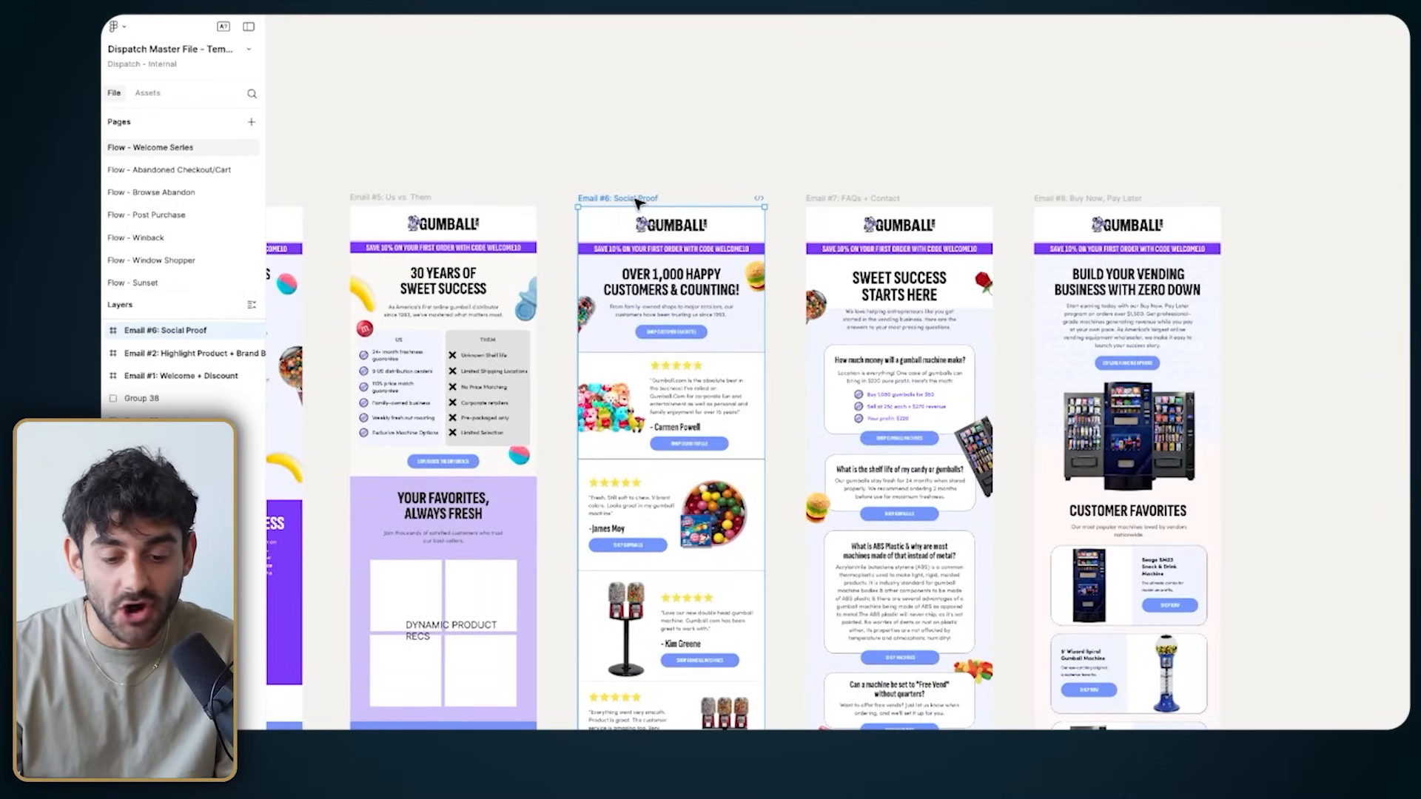
{"action": "scroll", "coordinate": [635, 204], "scroll_direction": "down", "scroll_amount": 3}
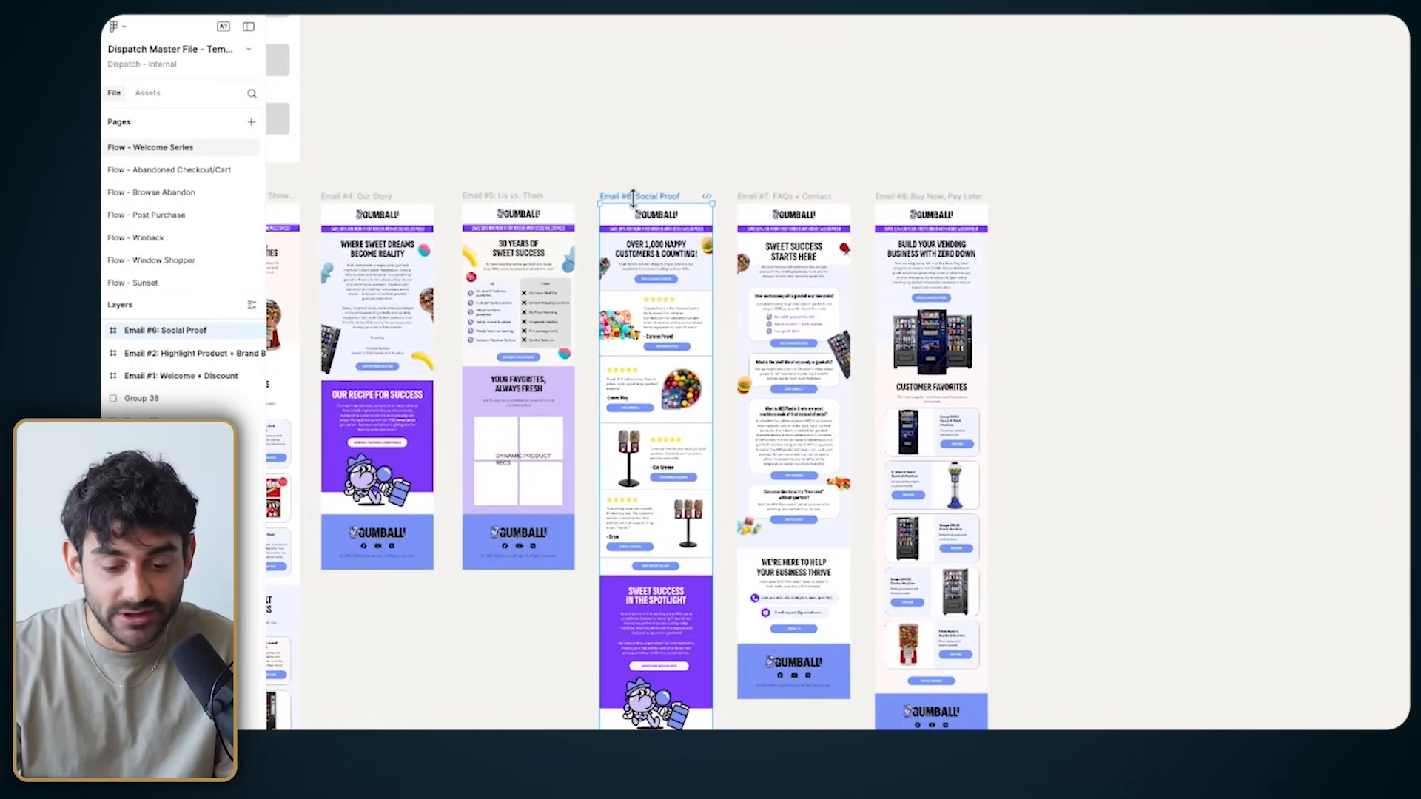
{"action": "key", "text": "ctrl+d"}
{"action": "key", "text": "shift+2"}
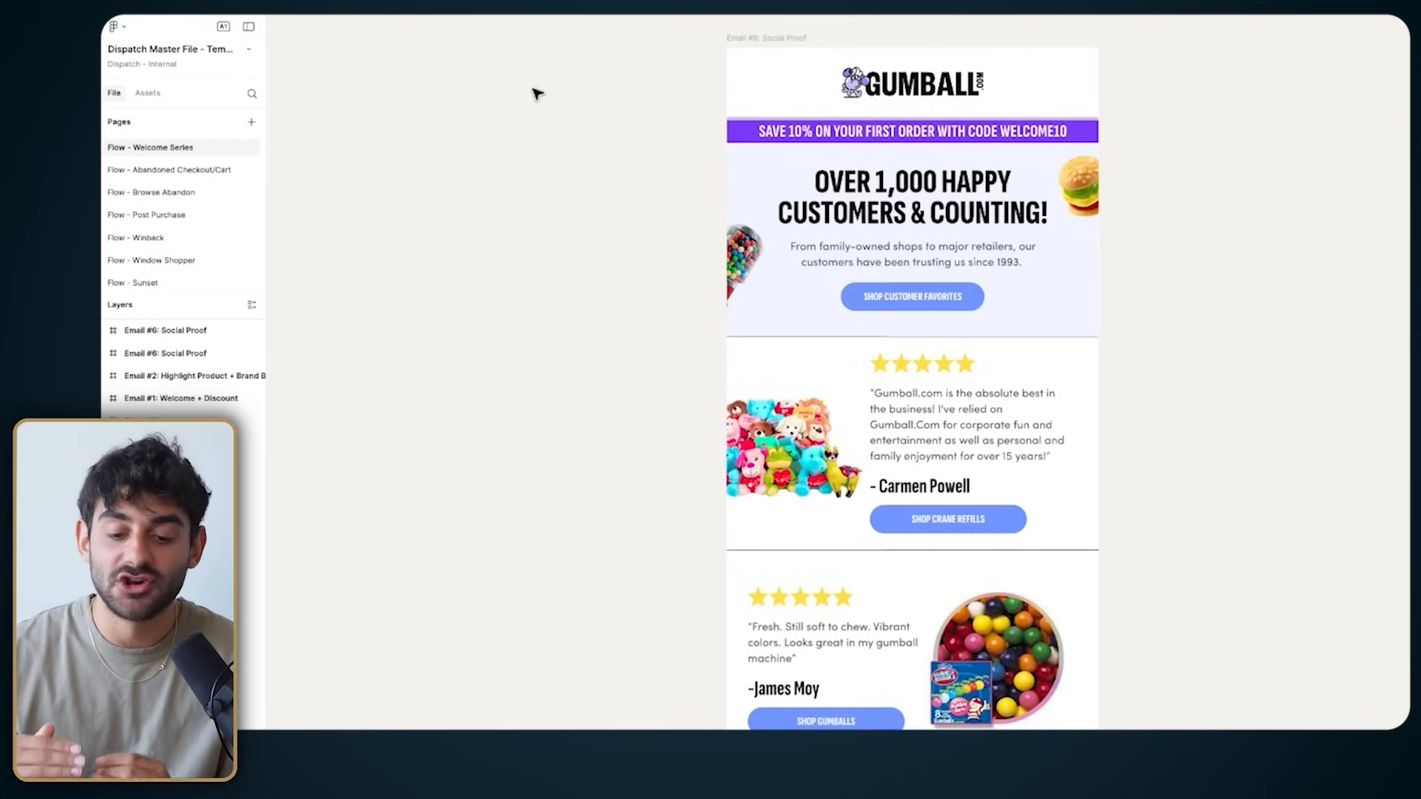
{"action": "scroll", "coordinate": [781, 233], "scroll_direction": "right", "scroll_amount": 3}
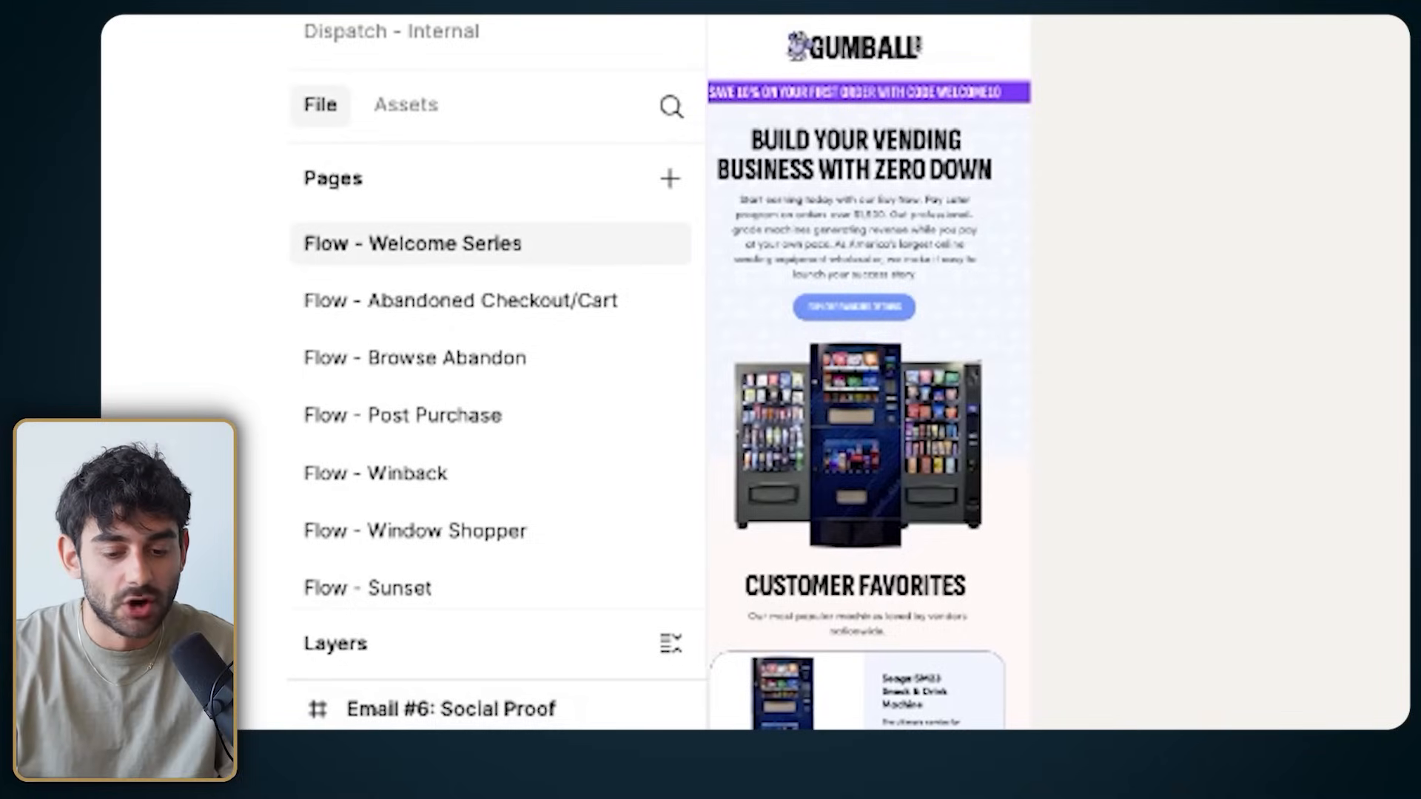
Step: Open the YEAR Campaigns page and look across its quarterly sections and monthly email boards
{"action": "scroll", "coordinate": [744, 285], "scroll_direction": "left", "scroll_amount": 2}
{"action": "scroll", "coordinate": [744, 285], "scroll_direction": "down", "scroll_amount": 1}
{"action": "scroll", "coordinate": [358, 384], "scroll_direction": "down", "scroll_amount": 2}
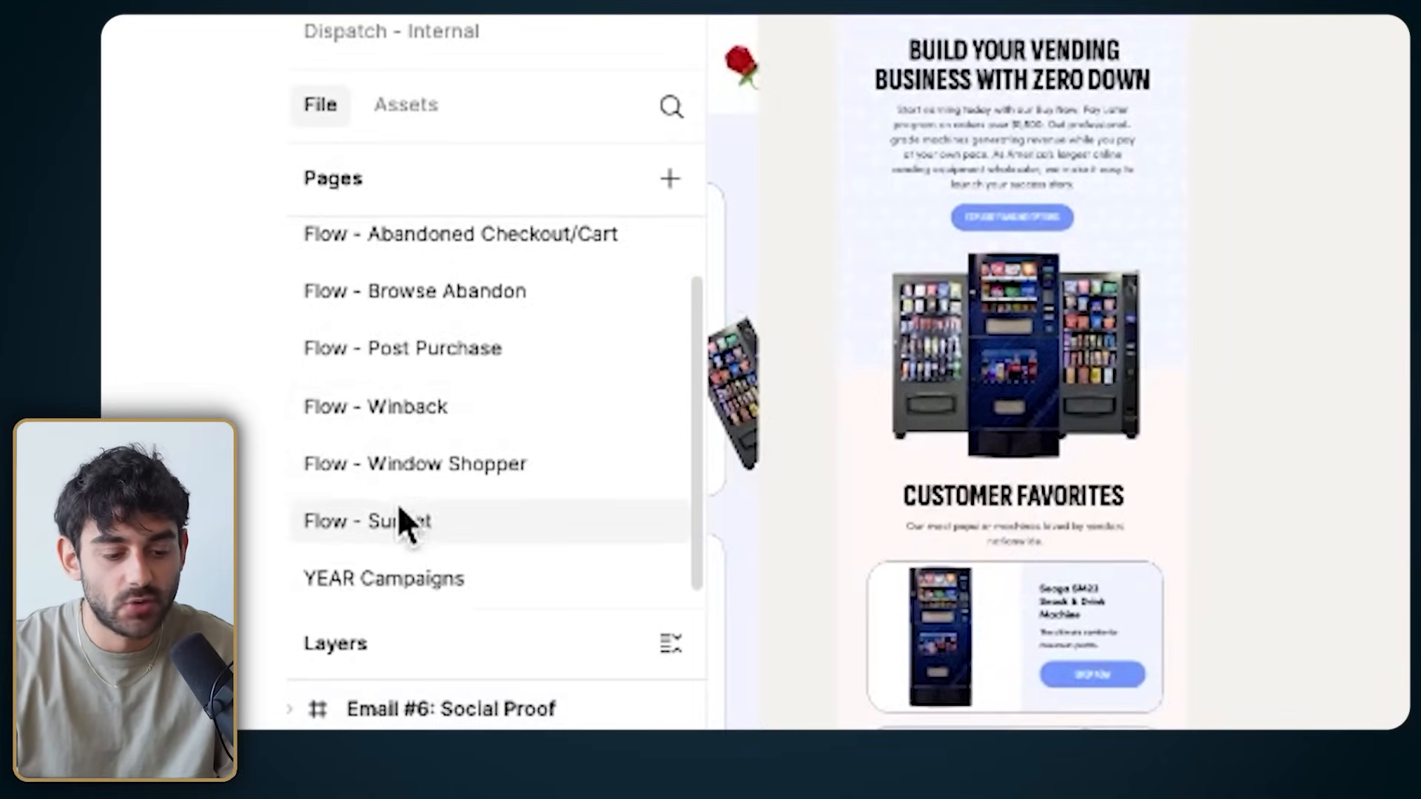
{"action": "left_click", "coordinate": [411, 574]}
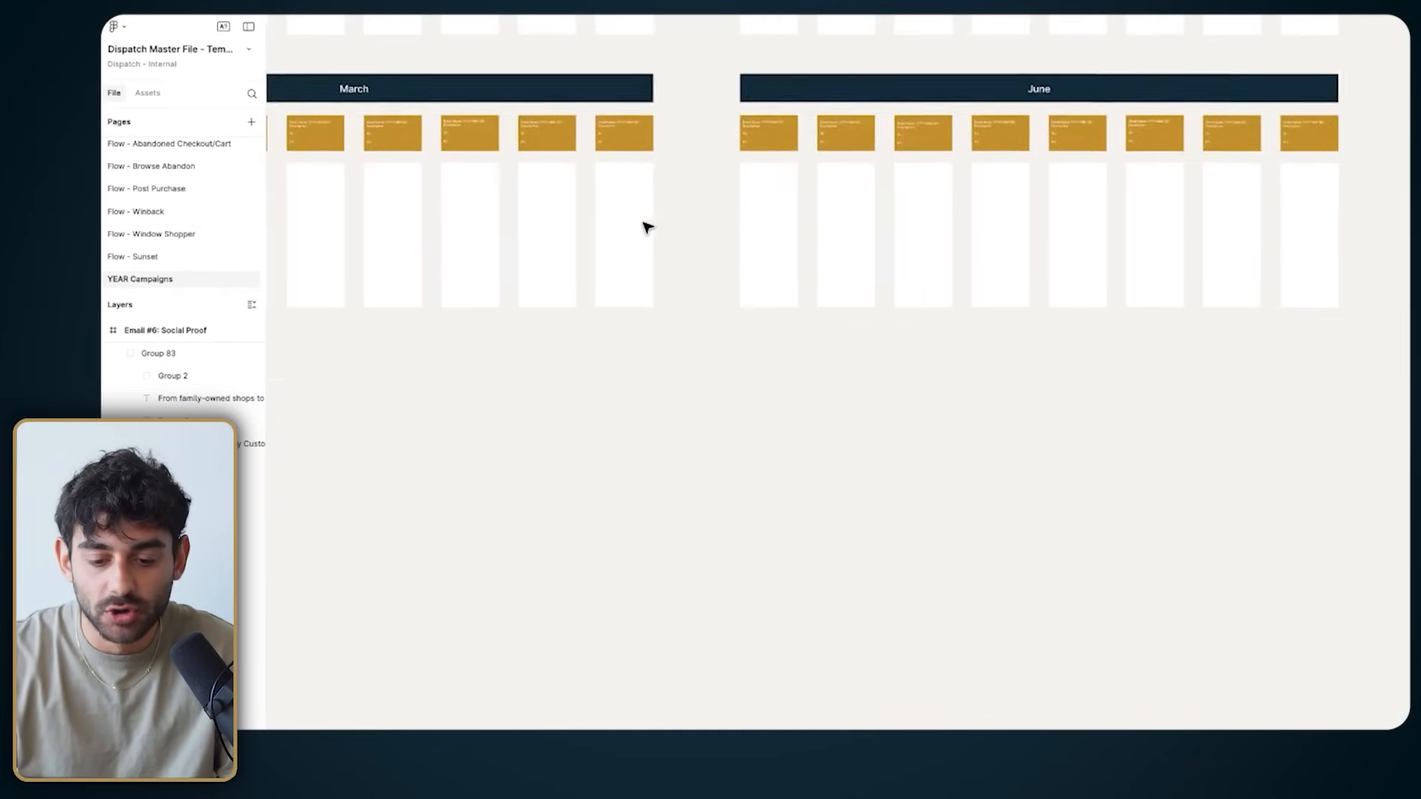
{"action": "scroll", "coordinate": [648, 227], "scroll_direction": "up", "scroll_amount": 2}
{"action": "scroll", "coordinate": [647, 227], "scroll_direction": "right", "scroll_amount": 6}
{"action": "scroll", "coordinate": [648, 227], "scroll_direction": "left", "scroll_amount": 2}
{"action": "scroll", "coordinate": [648, 227], "scroll_direction": "up", "scroll_amount": 1}
{"action": "scroll", "coordinate": [648, 227], "scroll_direction": "up", "scroll_amount": 7}
{"action": "scroll", "coordinate": [648, 227], "scroll_direction": "right", "scroll_amount": 5}
{"action": "scroll", "coordinate": [648, 227], "scroll_direction": "down", "scroll_amount": 2}
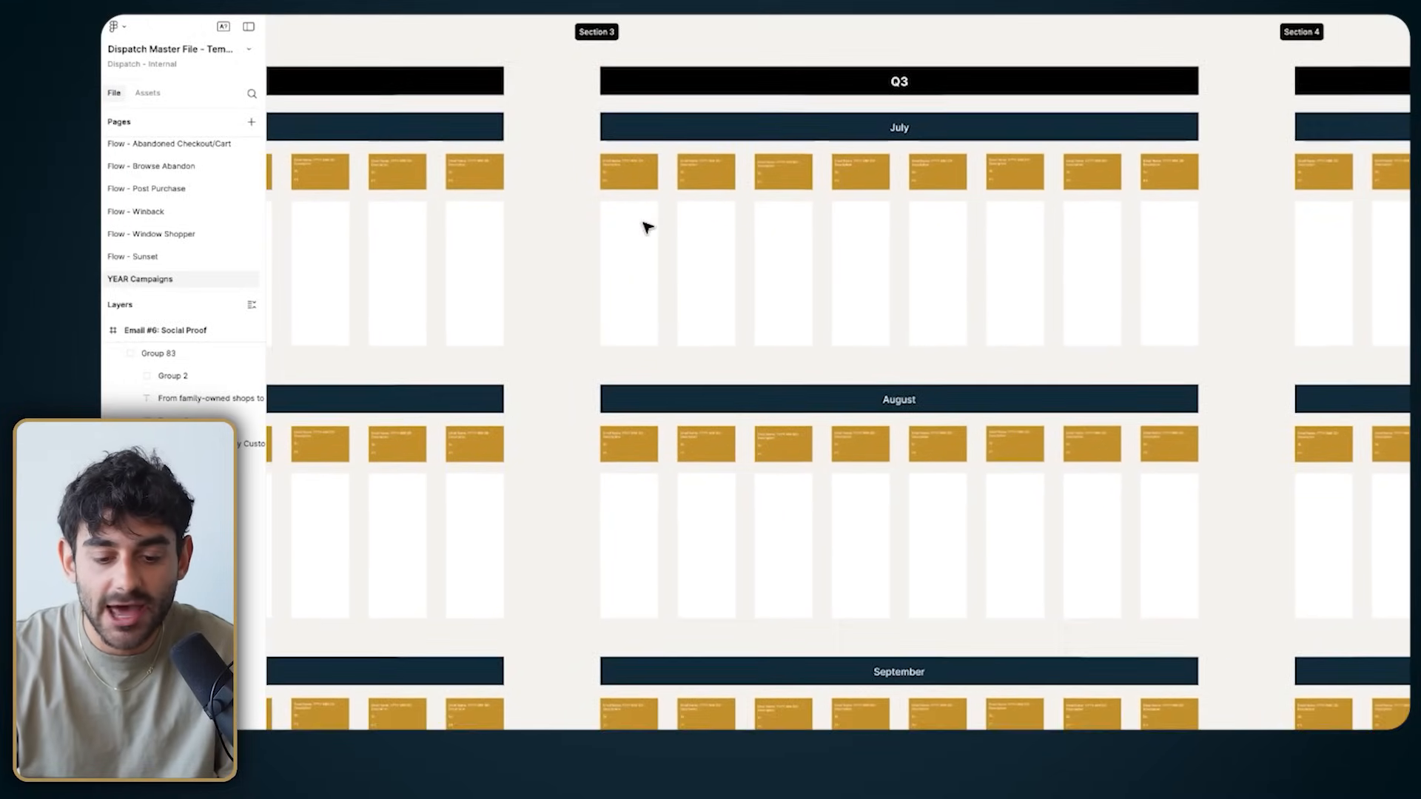
Step: Paste the "Email #6: Social Proof" design onto the empty canvas below the monthly boards
{"action": "scroll", "coordinate": [648, 228], "scroll_direction": "down", "scroll_amount": 8}
{"action": "scroll", "coordinate": [781, 502], "scroll_direction": "down", "scroll_amount": 2}
{"action": "key", "text": "ctrl+v"}
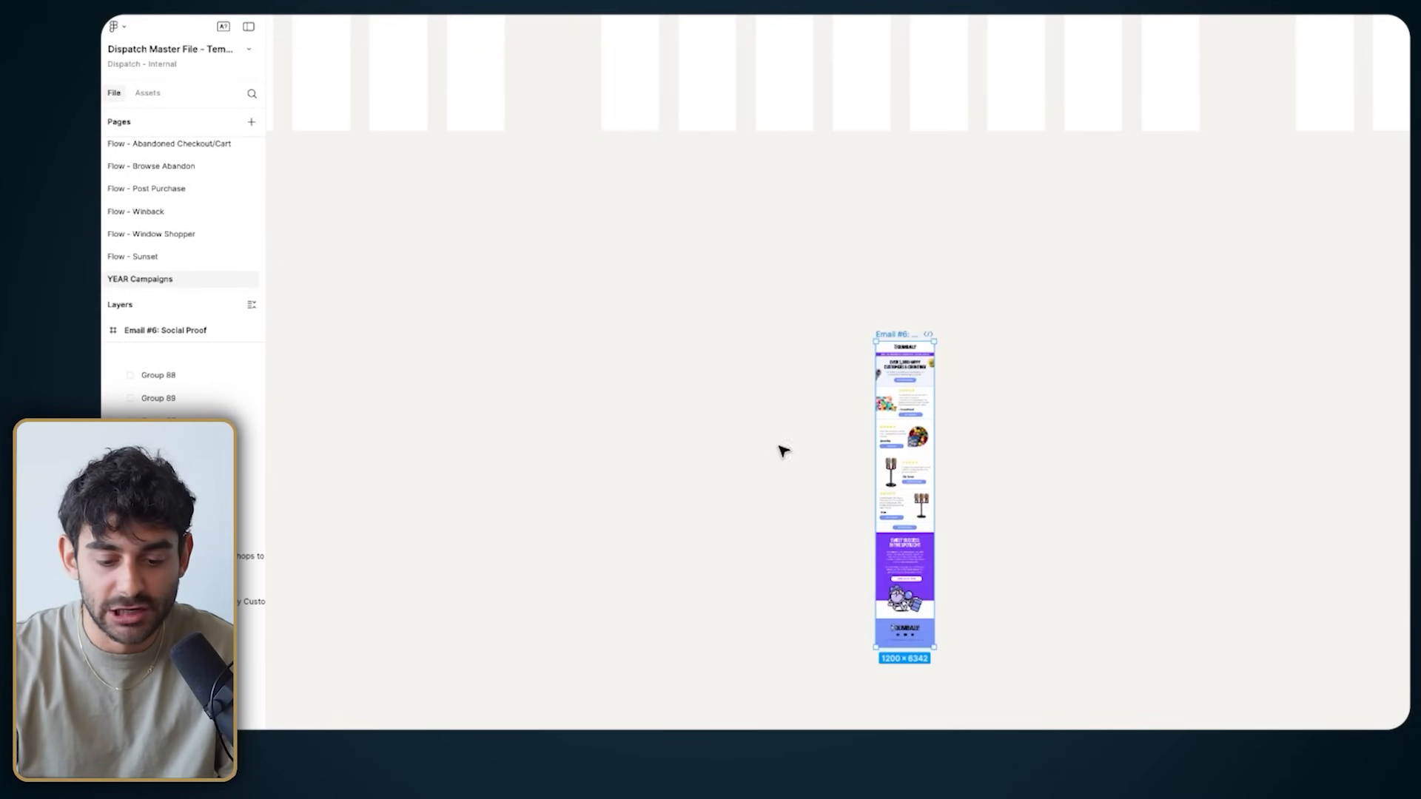
{"action": "scroll", "coordinate": [922, 381], "scroll_direction": "up", "scroll_amount": 10}
{"action": "left_click", "coordinate": [603, 192]}
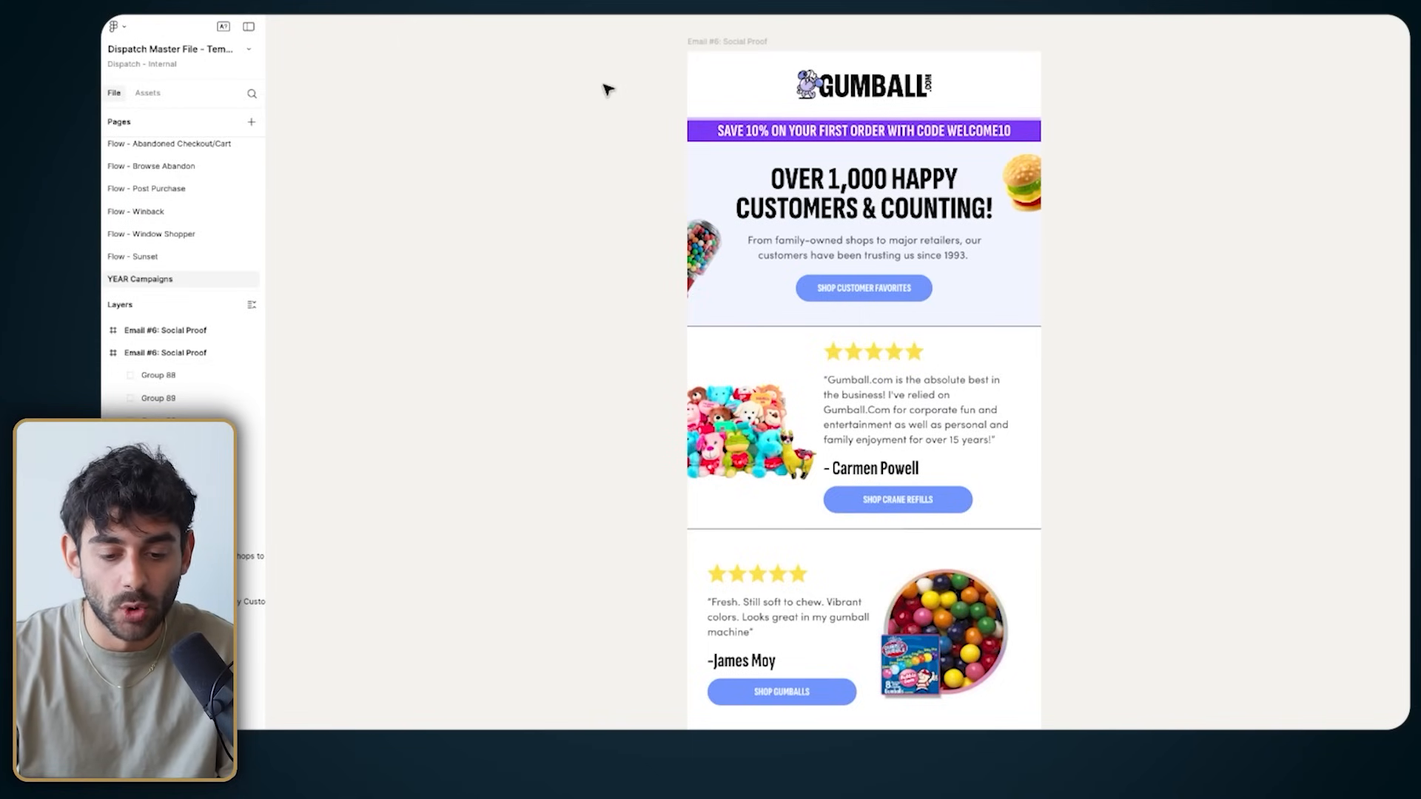
Step: Compare the "What Our Customers are Saying" wireframe with the Gumball Social Proof email beside it
{"action": "scroll", "coordinate": [737, 92], "scroll_direction": "down", "scroll_amount": 3}
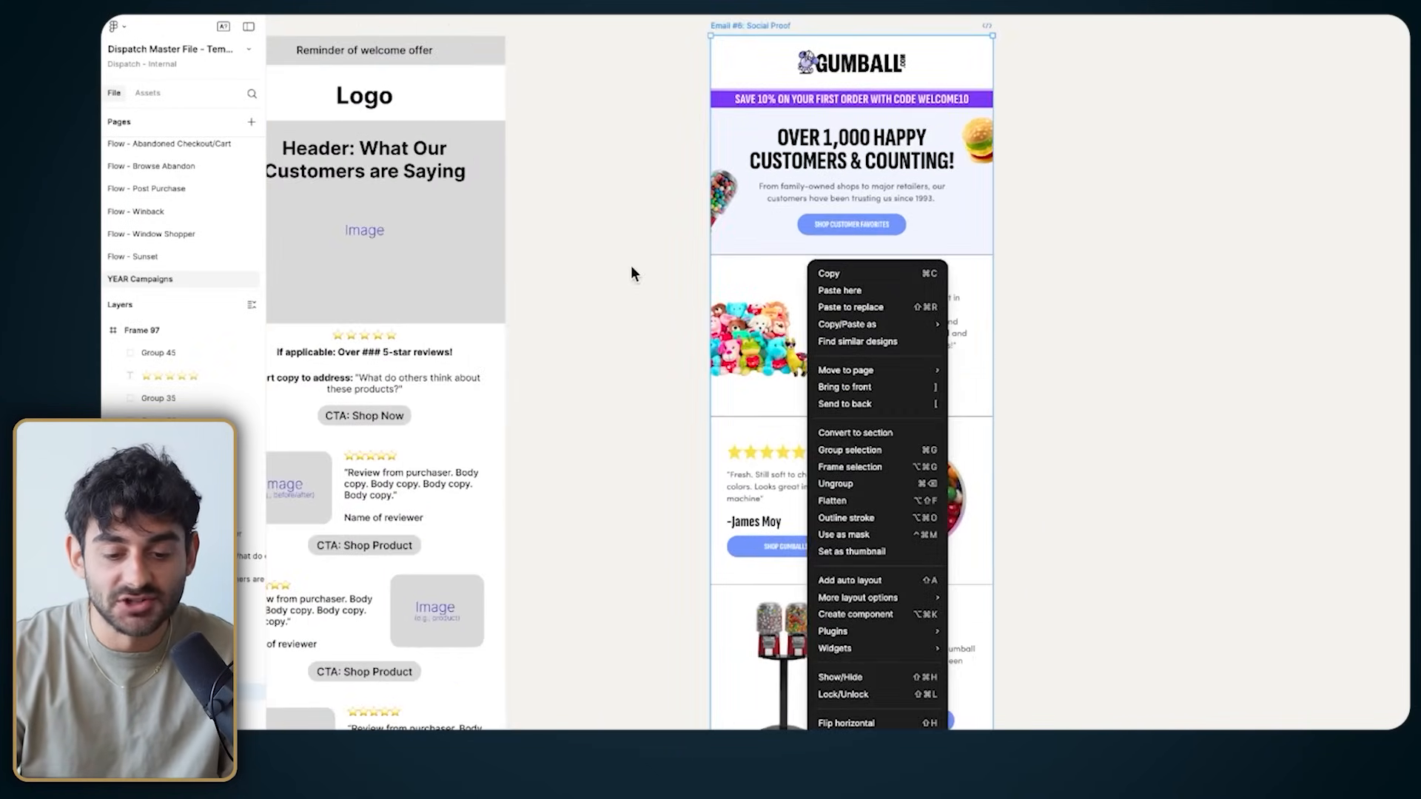
{"action": "left_click", "coordinate": [633, 274]}
{"action": "scroll", "coordinate": [634, 270], "scroll_direction": "down", "scroll_amount": 1}
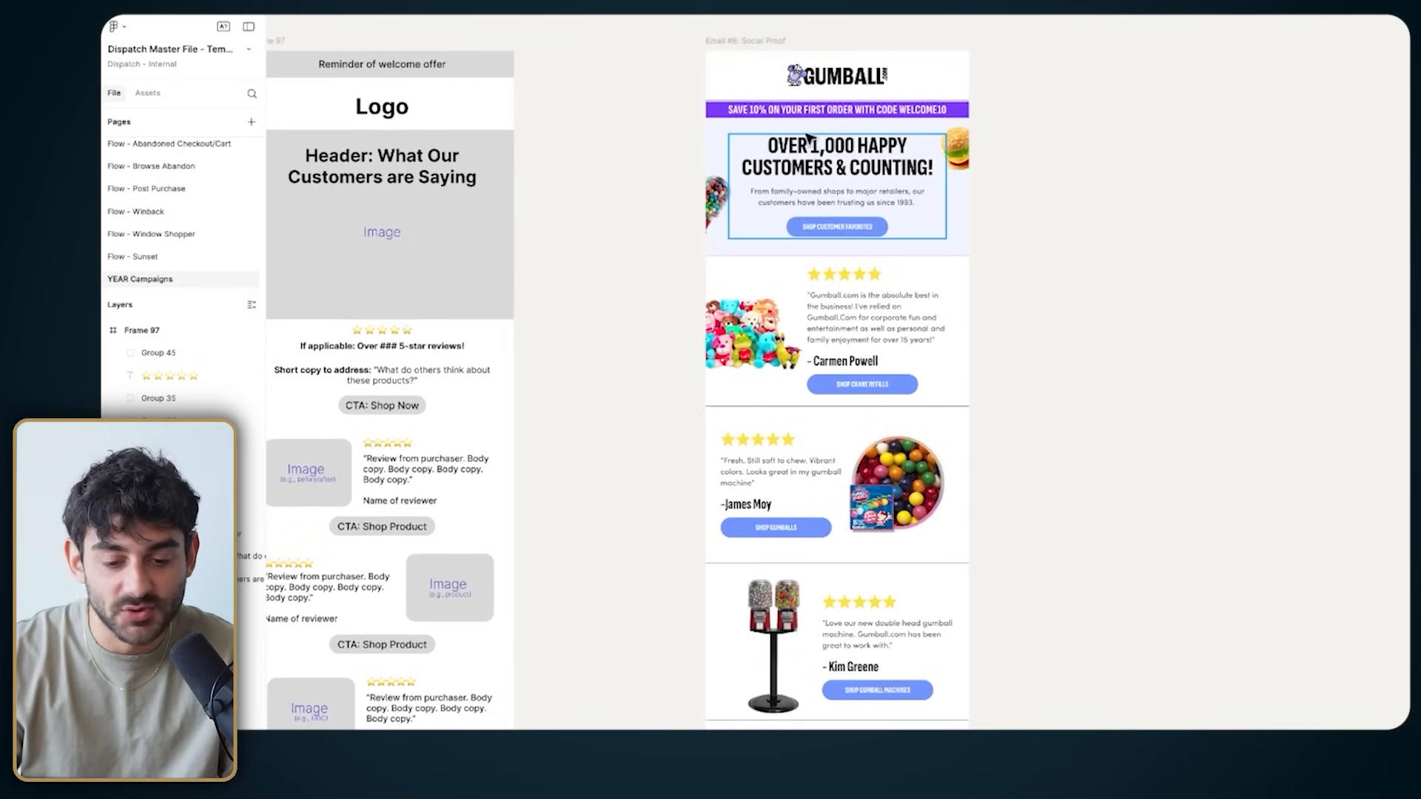
{"action": "scroll", "coordinate": [812, 138], "scroll_direction": "up", "scroll_amount": 1}
{"action": "scroll", "coordinate": [812, 138], "scroll_direction": "left", "scroll_amount": 2}
{"action": "scroll", "coordinate": [792, 69], "scroll_direction": "right", "scroll_amount": 1}
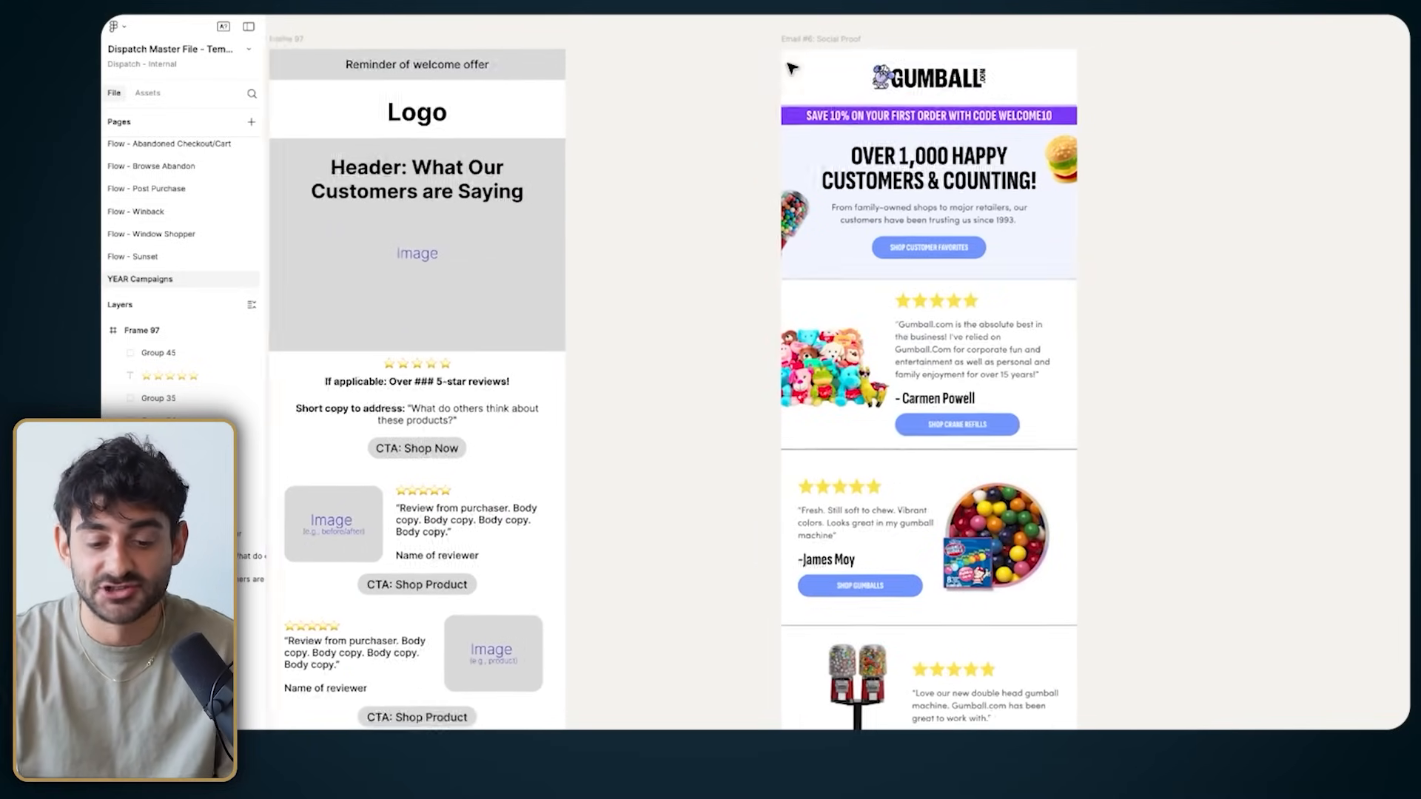
{"action": "scroll", "coordinate": [792, 68], "scroll_direction": "right", "scroll_amount": 1}
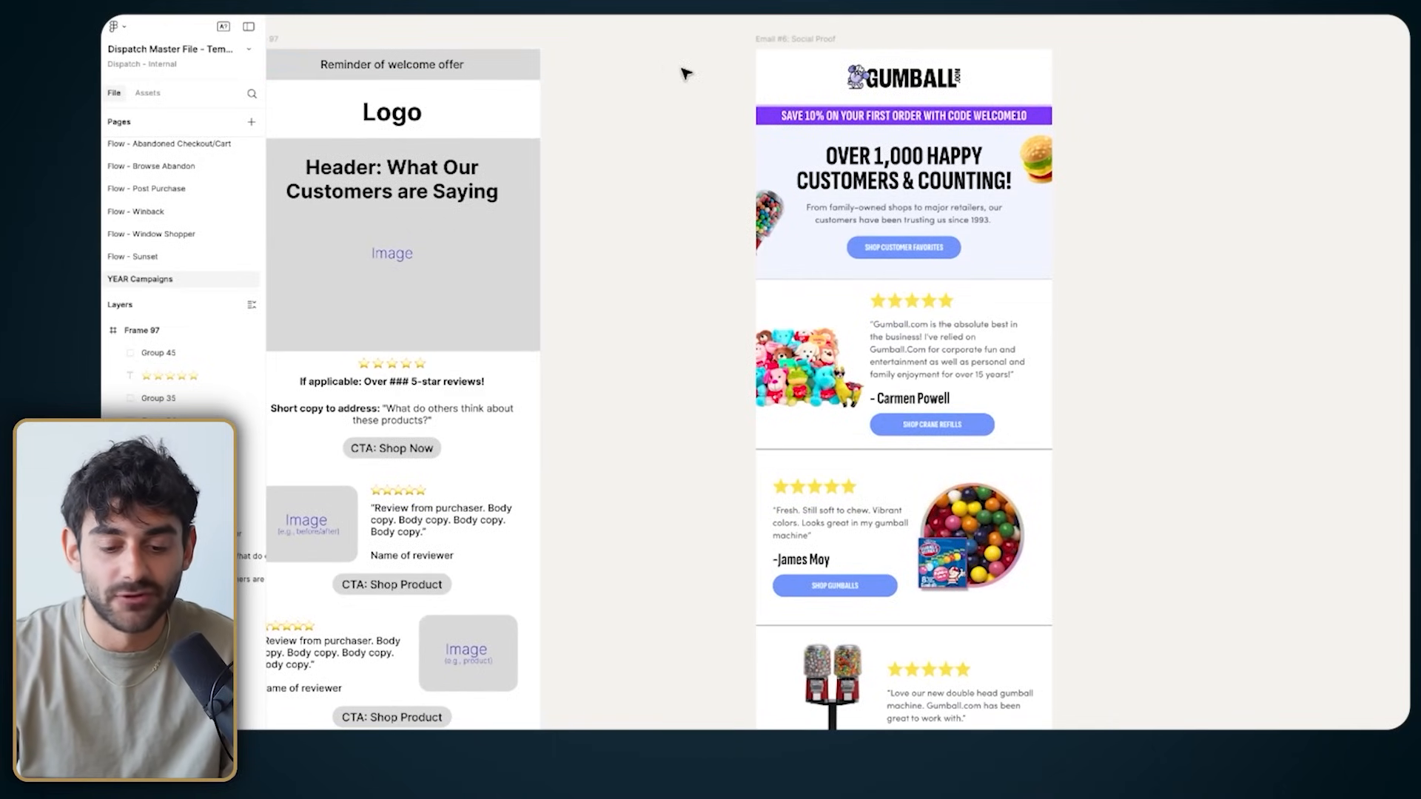
{"action": "scroll", "coordinate": [844, 80], "scroll_direction": "down", "scroll_amount": 1}
Step: Replace the Gumball logo at the head of the Social Proof email with the Nike logo image
{"action": "left_click", "coordinate": [883, 80]}
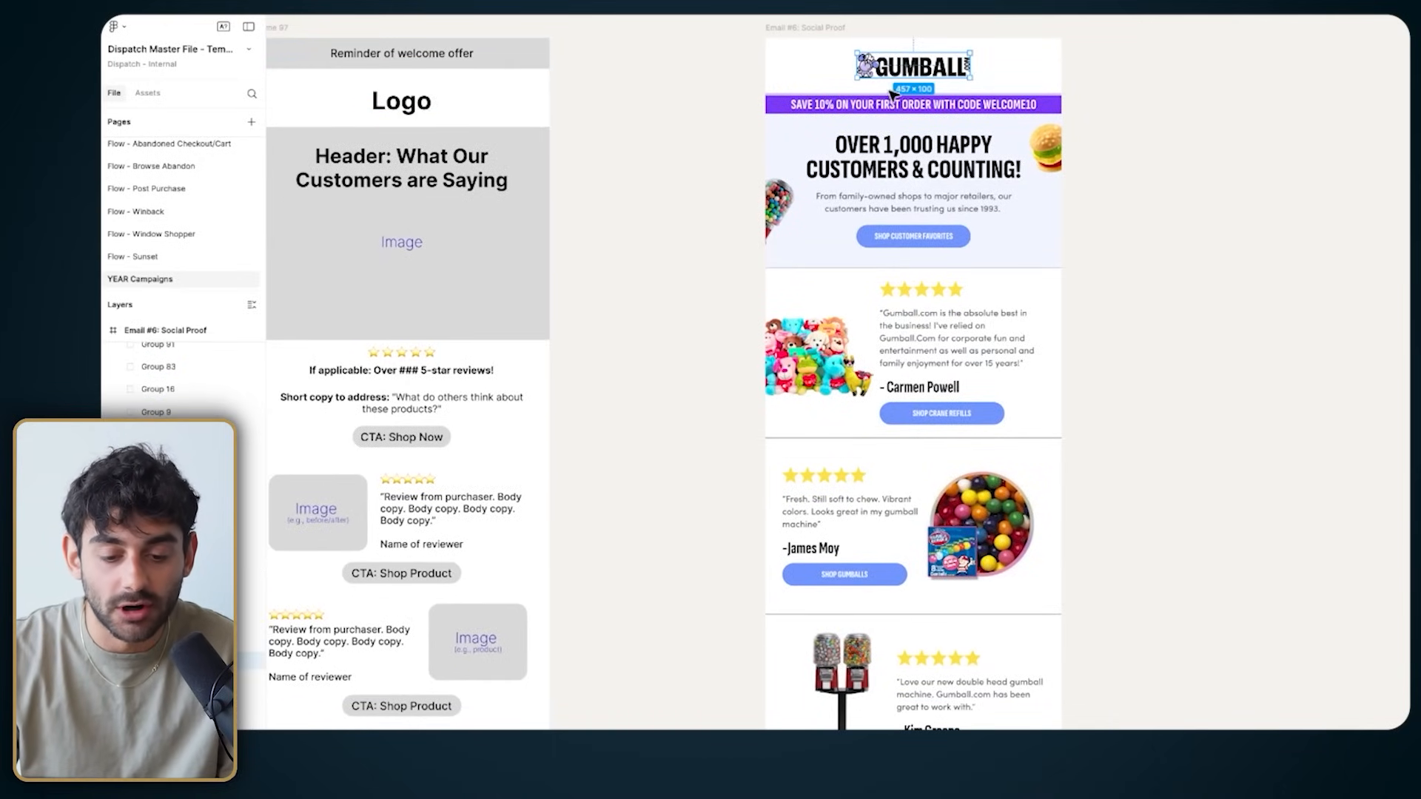
{"action": "scroll", "coordinate": [894, 89], "scroll_direction": "up", "scroll_amount": 1}
{"action": "key", "text": "Delete"}
{"action": "key", "text": "ctrl+v"}
{"action": "left_click_drag", "start_coordinate": [325, 157], "coordinate": [909, 85]}
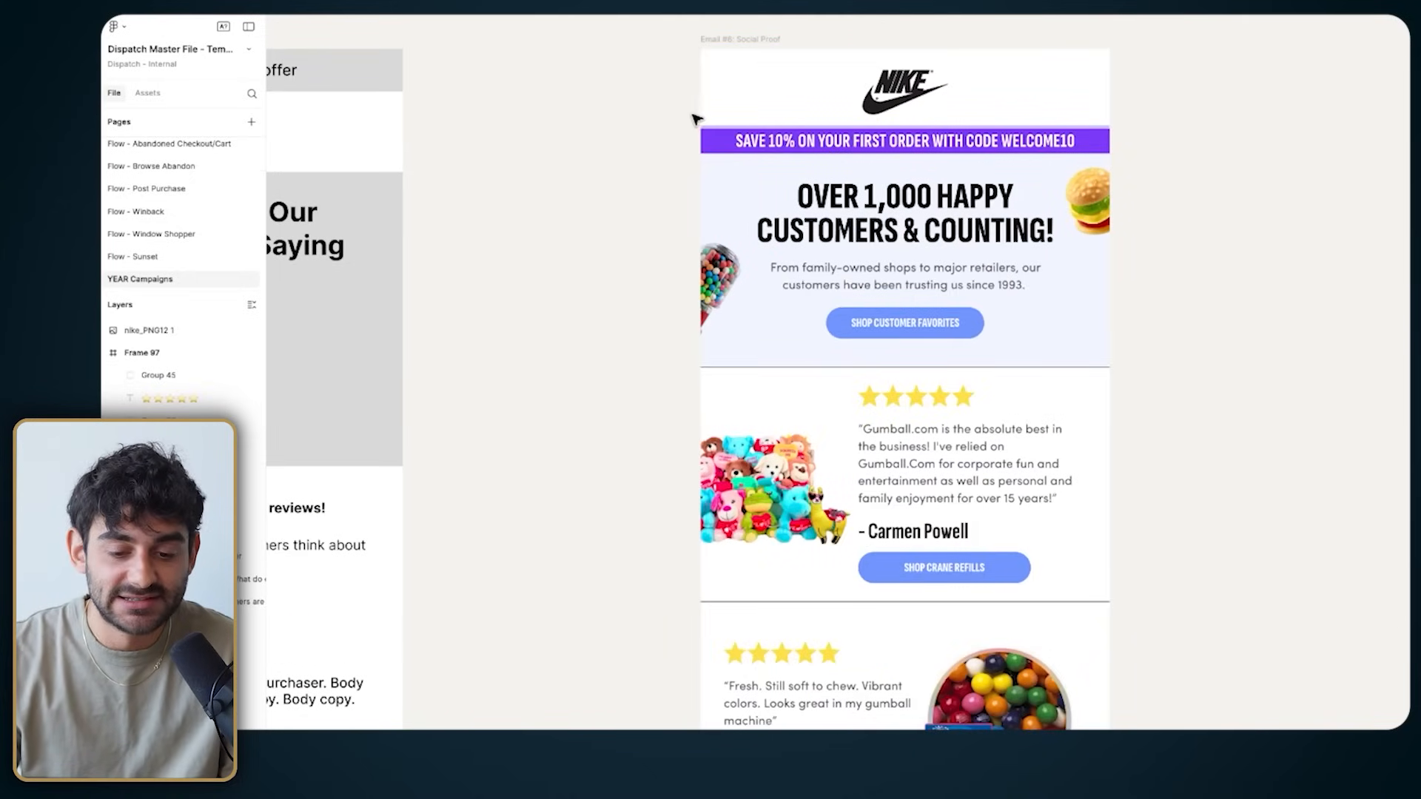
Step: Recolour the purple promo banner to black (000000) and adjust the position of its offer text
{"action": "scroll", "coordinate": [673, 119], "scroll_direction": "up", "scroll_amount": 2}
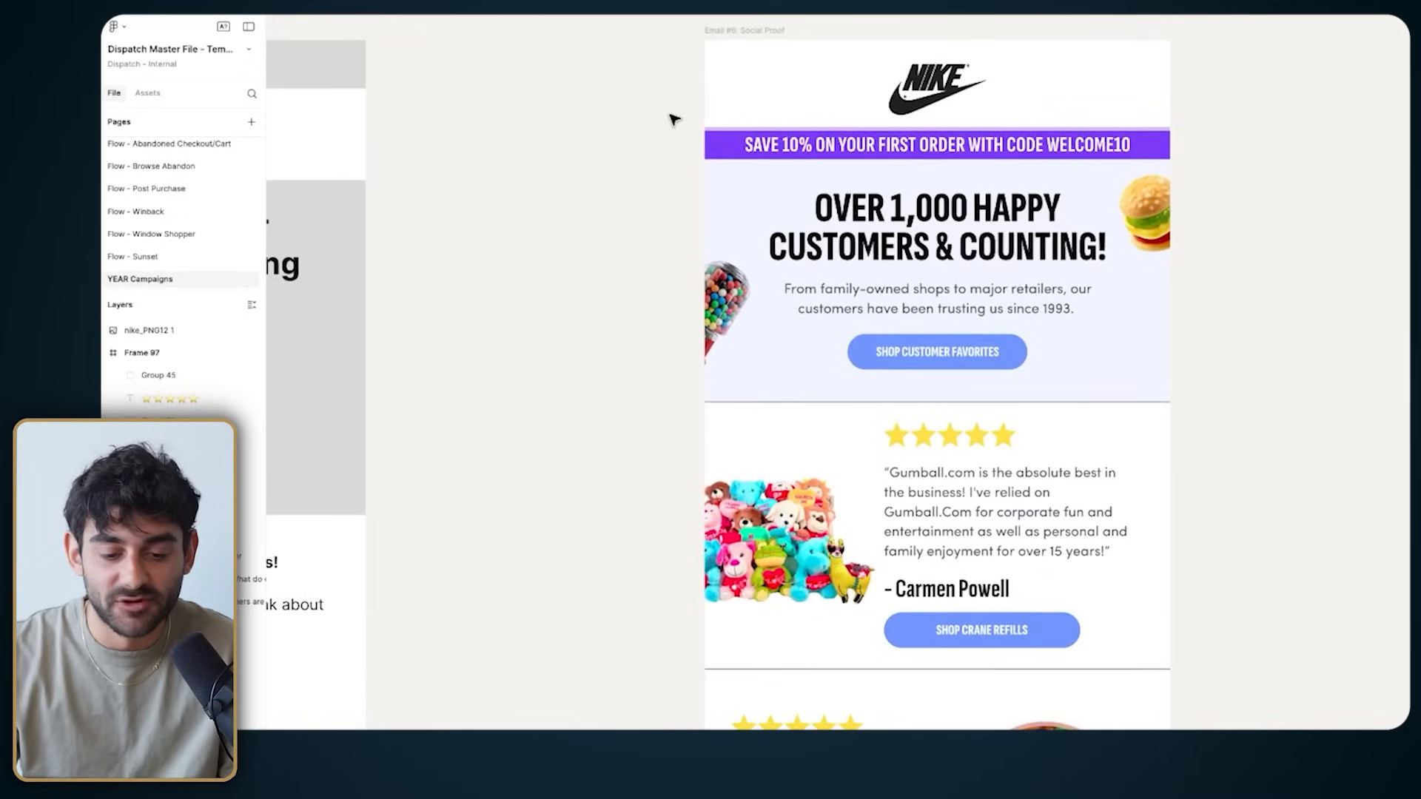
{"action": "scroll", "coordinate": [672, 119], "scroll_direction": "right", "scroll_amount": 2}
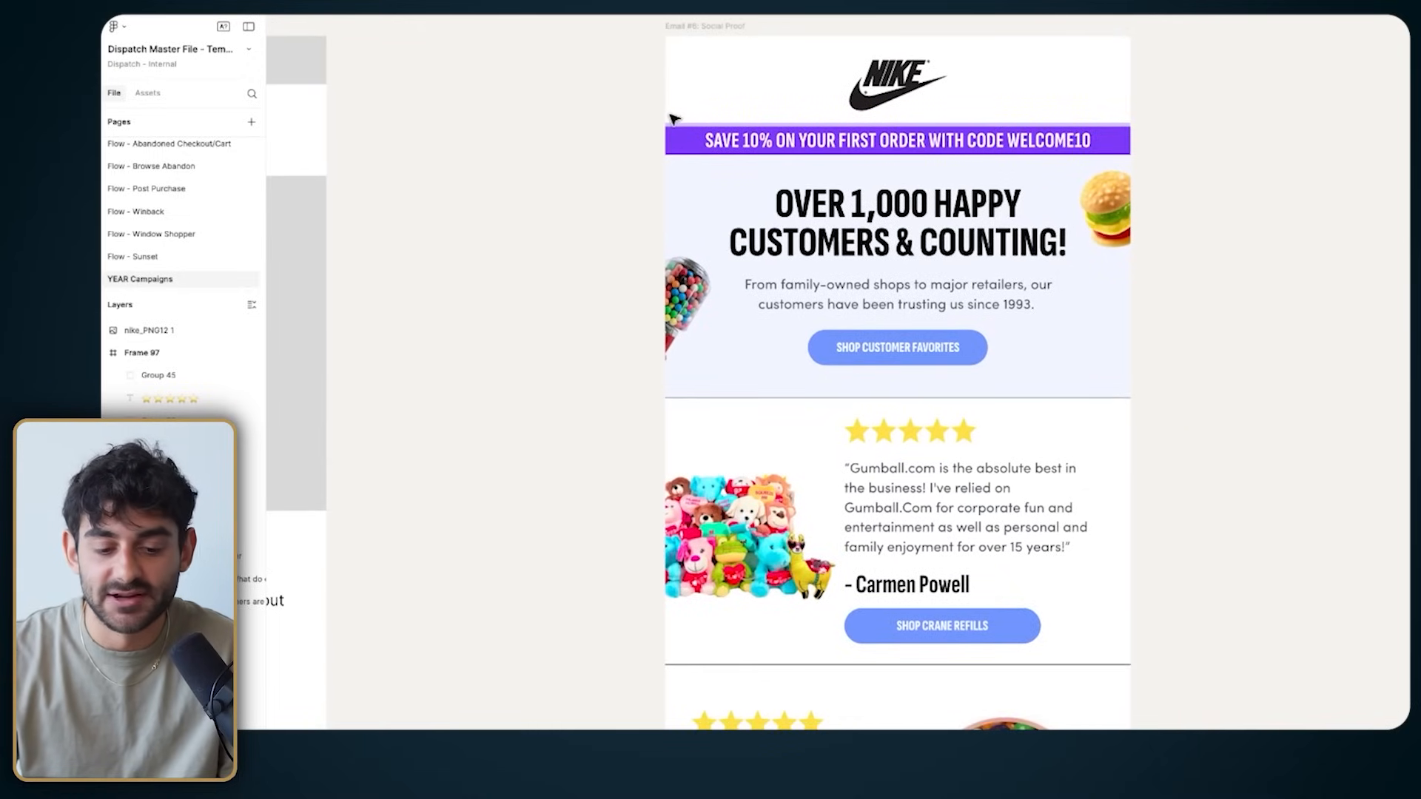
{"action": "left_click", "coordinate": [690, 150]}
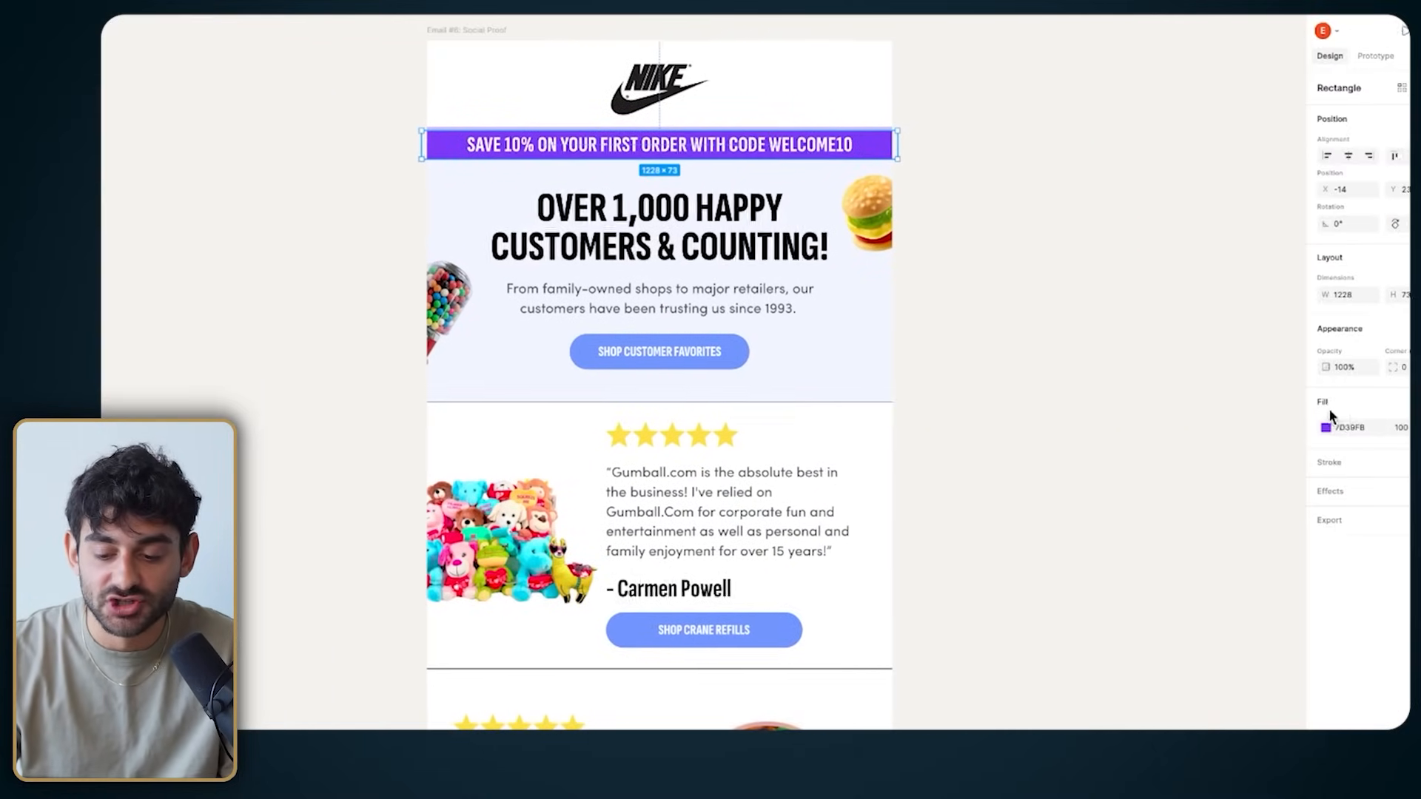
{"action": "left_click", "coordinate": [1262, 428]}
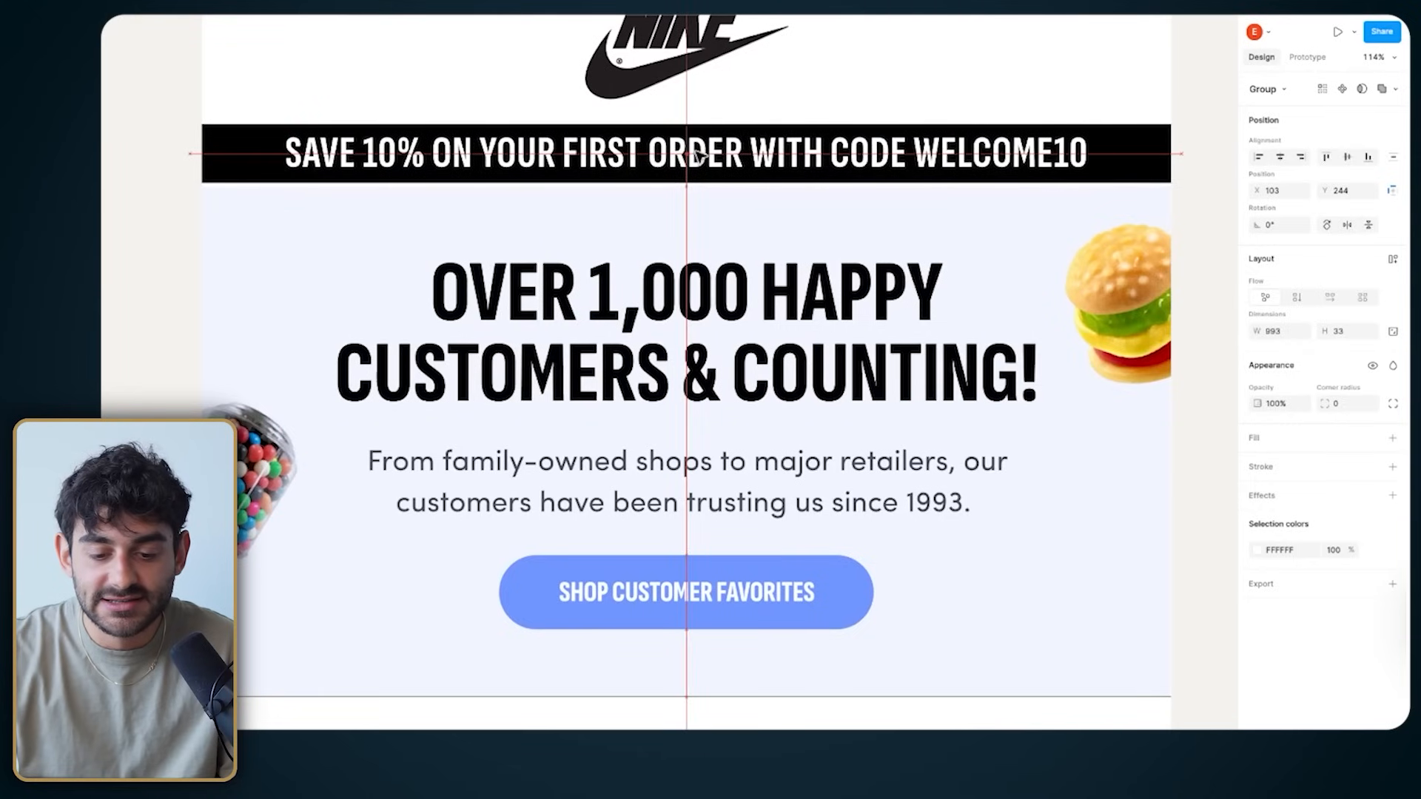
{"action": "left_click", "coordinate": [318, 157]}
{"action": "left_click", "coordinate": [253, 154]}
{"action": "left_click", "coordinate": [159, 122]}
Step: Change the font of the banner's "SAVE 10% ON YOUR FIRST ORDER WITH CODE WELCOME10" text to Futura
{"action": "scroll", "coordinate": [148, 136], "scroll_direction": "down", "scroll_amount": 3}
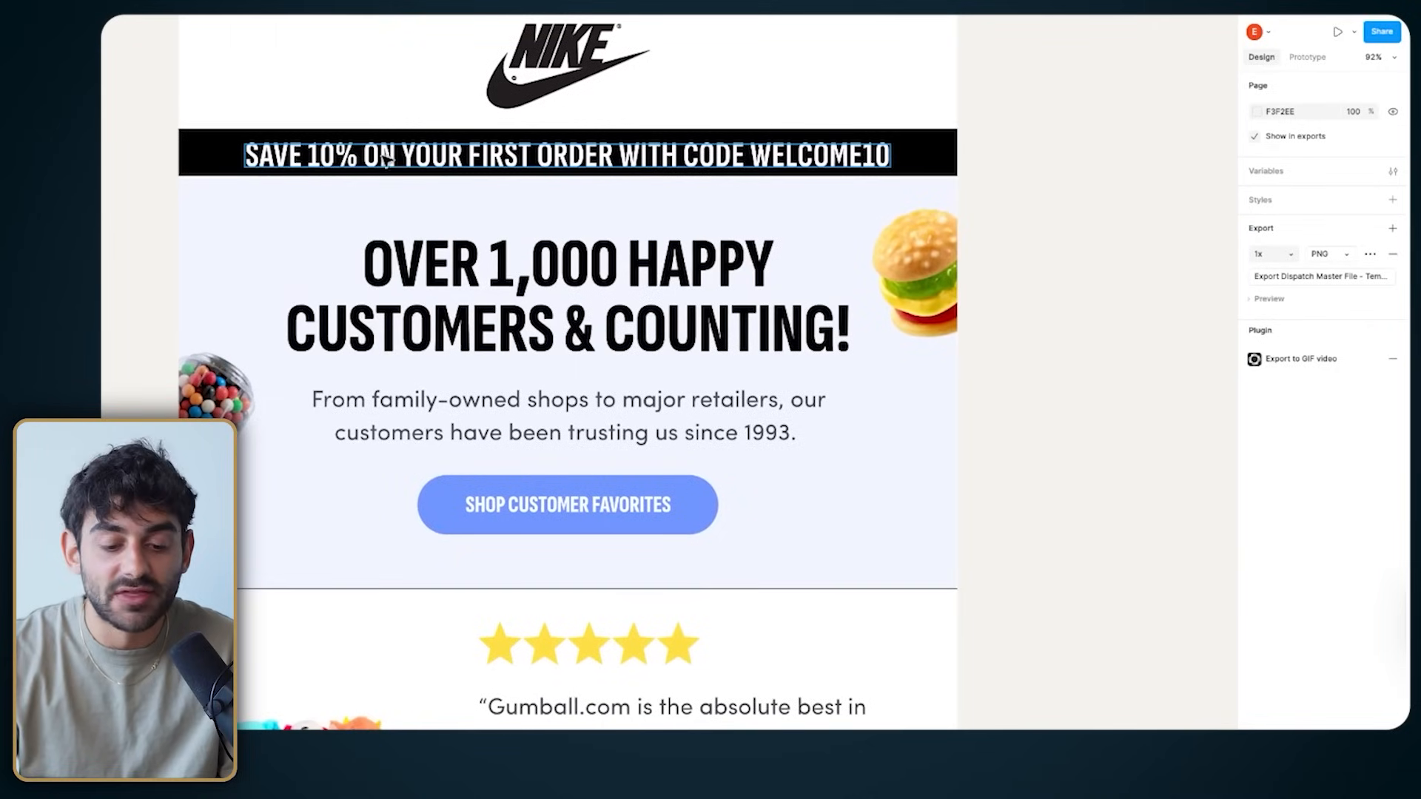
{"action": "left_click", "coordinate": [387, 158]}
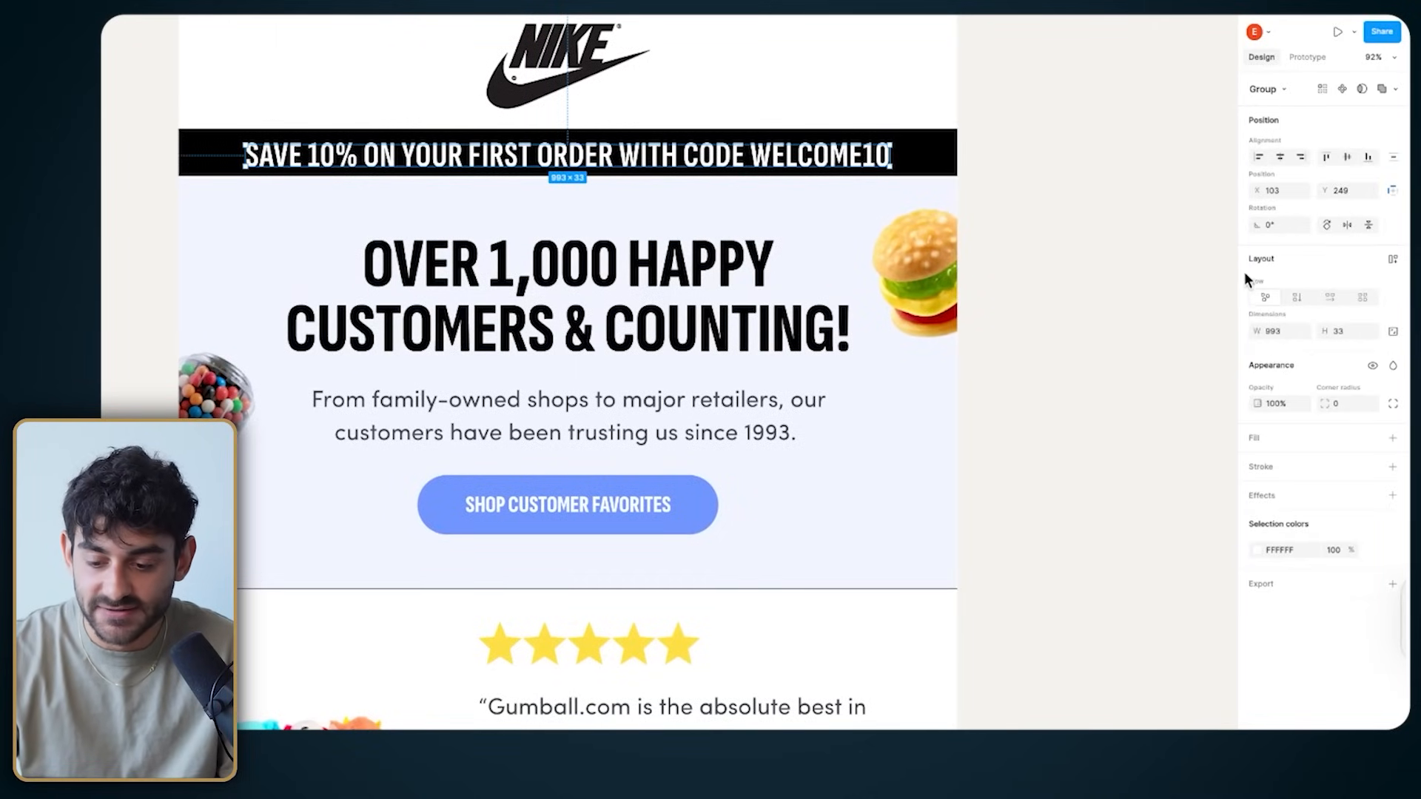
{"action": "double_click", "coordinate": [488, 155]}
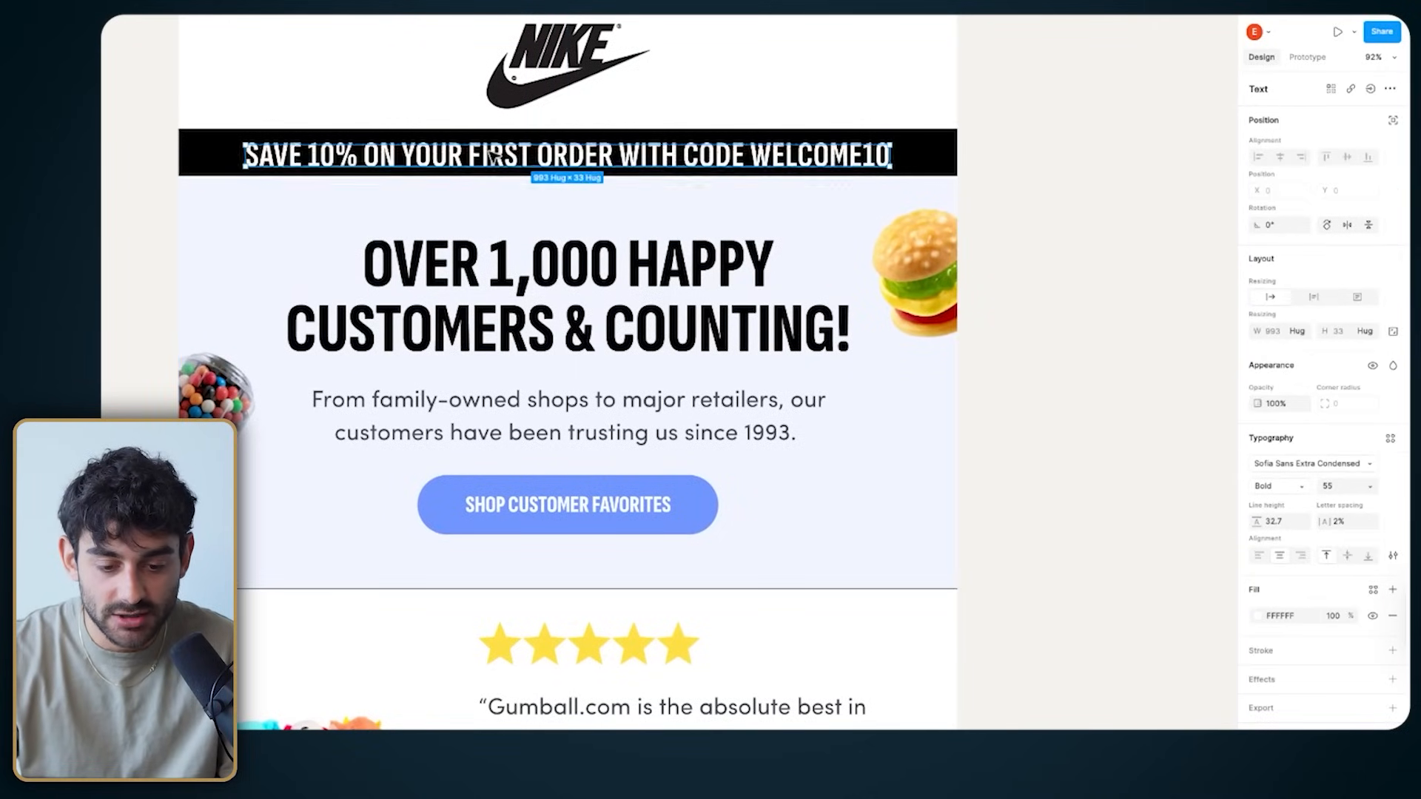
{"action": "key", "text": "ctrl+a"}
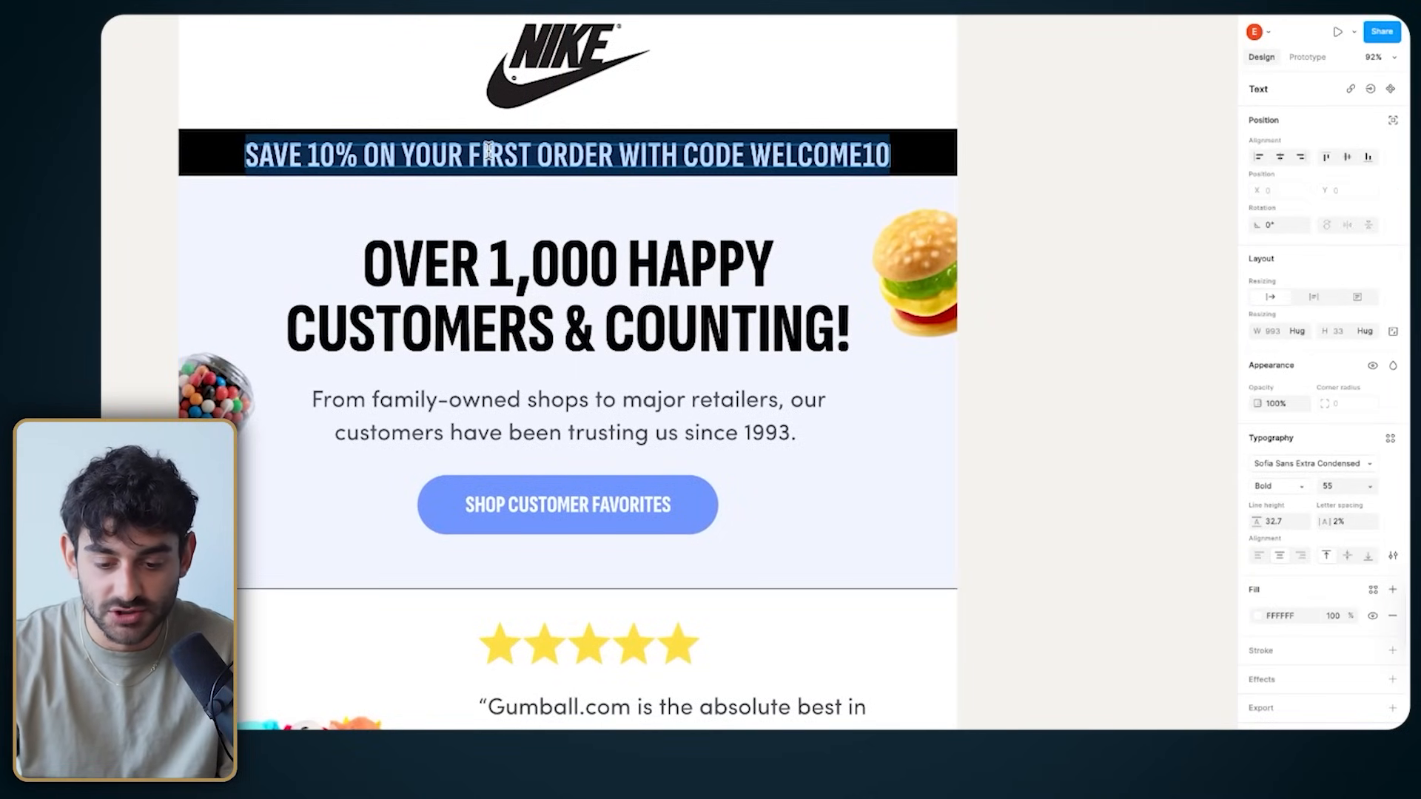
{"action": "left_click", "coordinate": [1288, 463]}
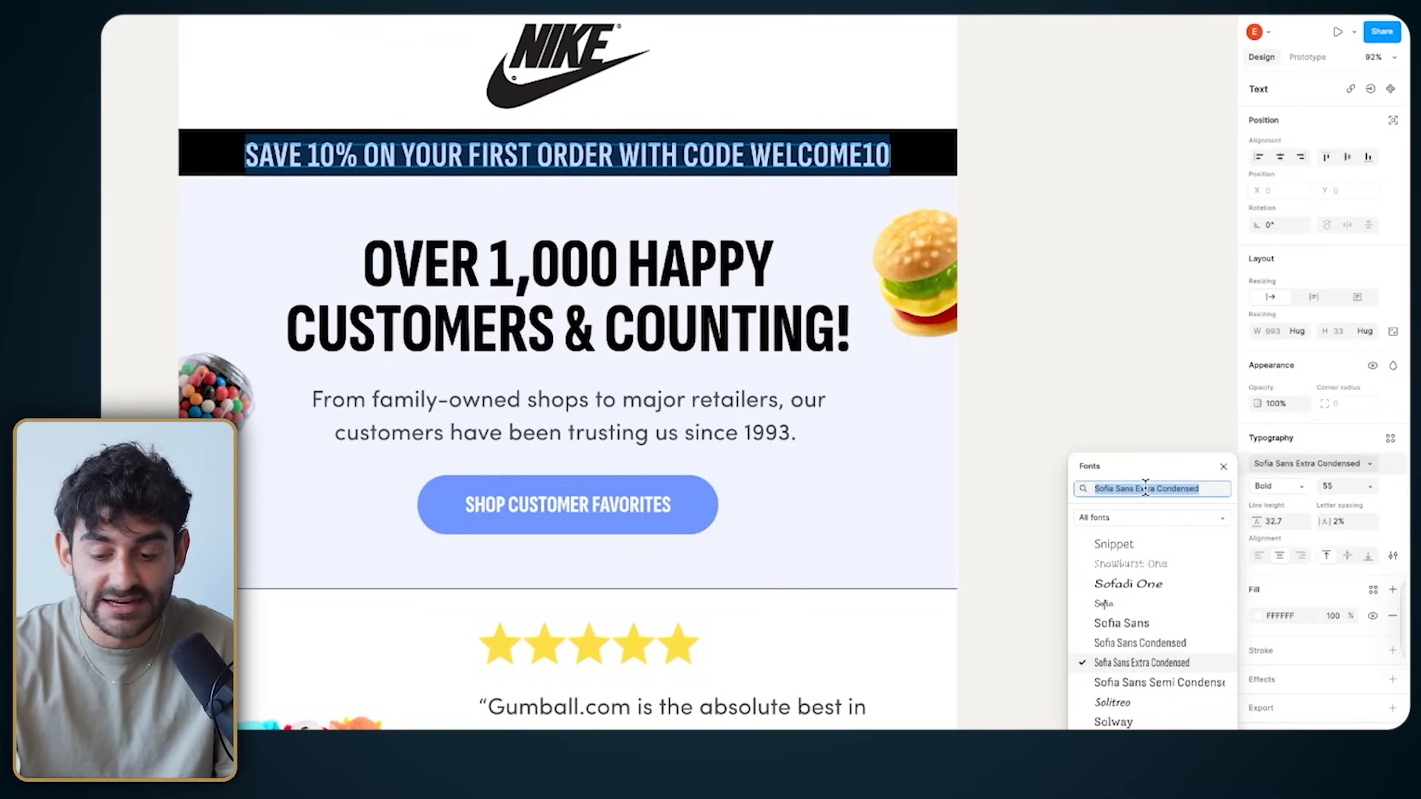
{"action": "type", "text": "futura"}
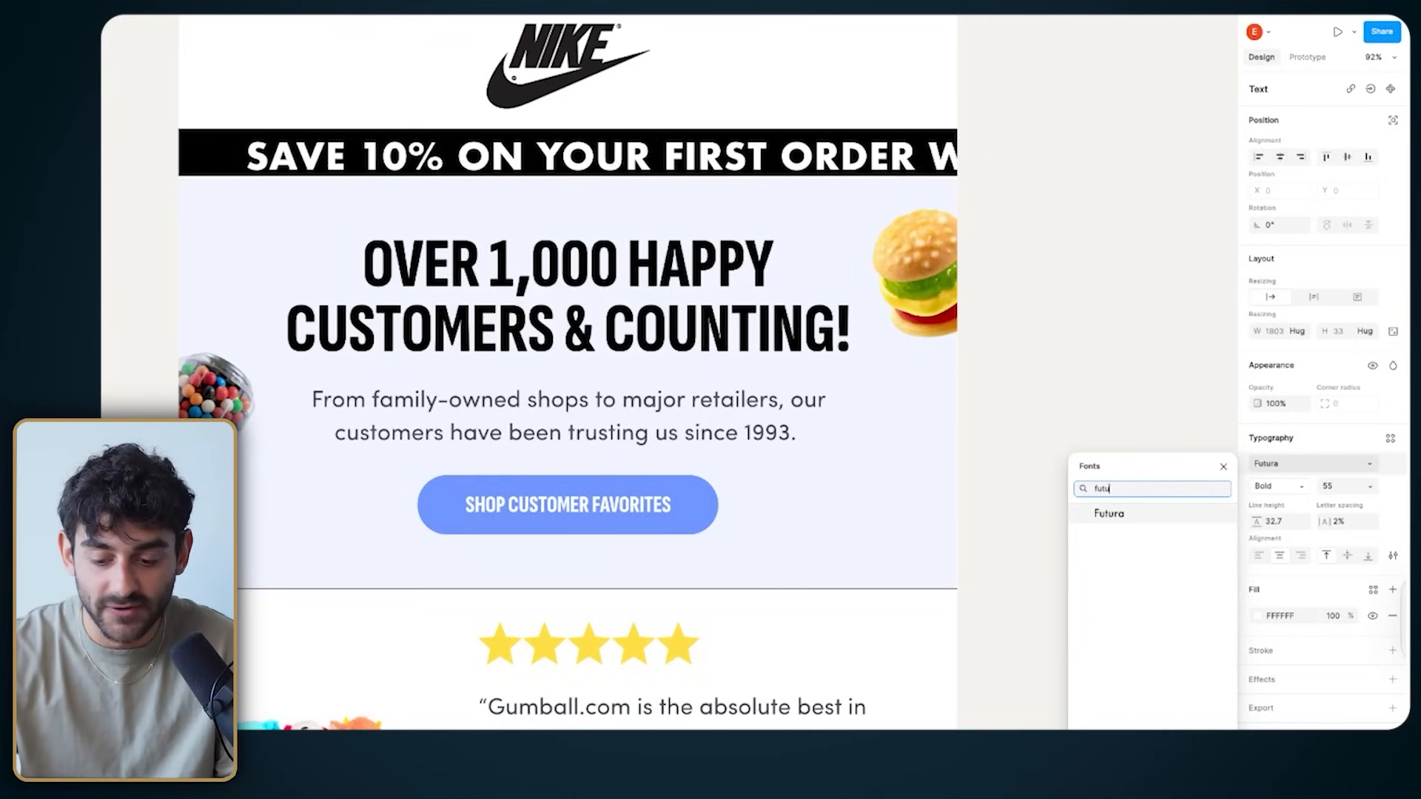
{"action": "key", "text": "Return"}
{"action": "triple_click", "coordinate": [536, 154]}
{"action": "key", "text": "Escape"}
Step: Fit the offer text inside the banner by narrowing its box to 988 wide and setting the font size to 30
{"action": "scroll", "coordinate": [897, 165], "scroll_direction": "down", "scroll_amount": 5}
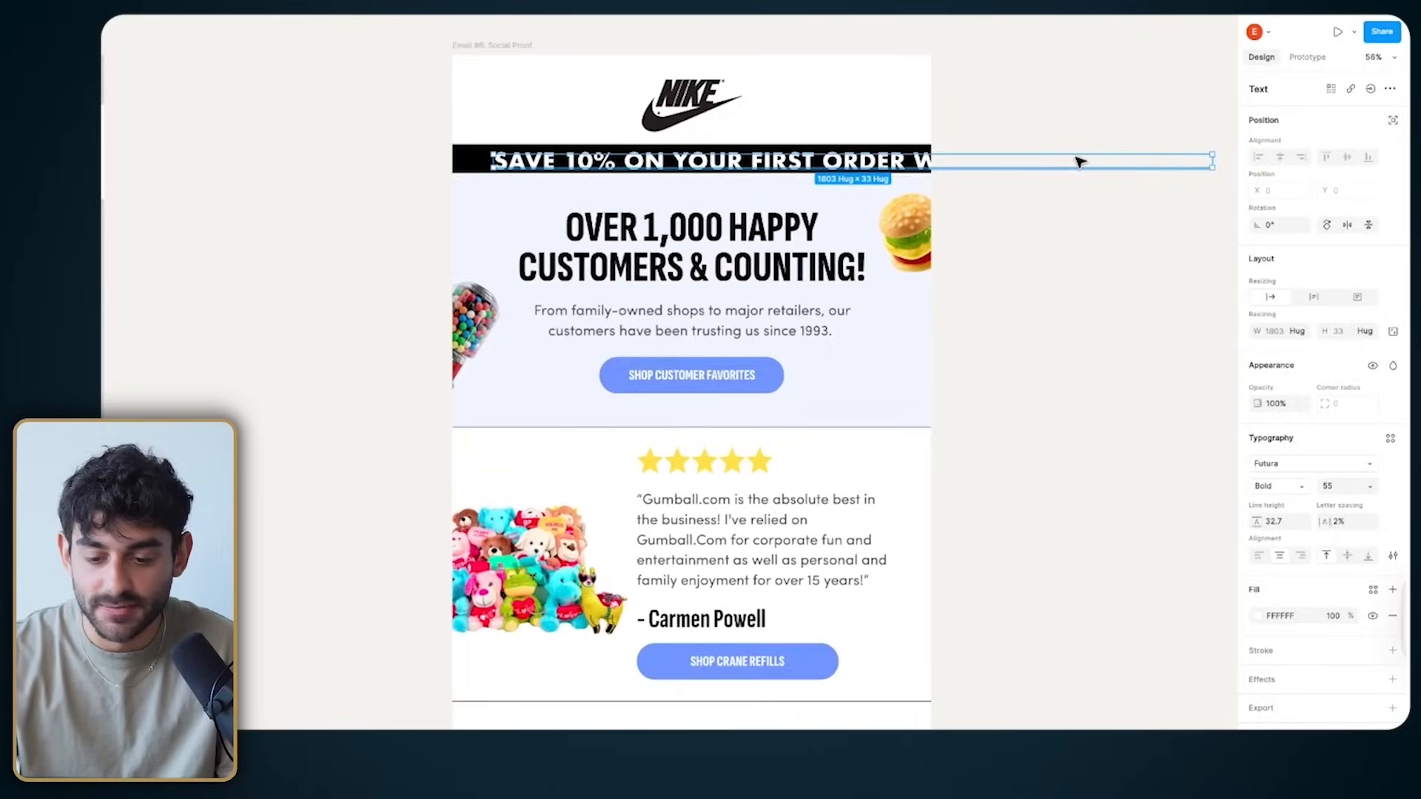
{"action": "left_click_drag", "start_coordinate": [1207, 160], "coordinate": [880, 160]}
{"action": "left_click", "coordinate": [1327, 486]}
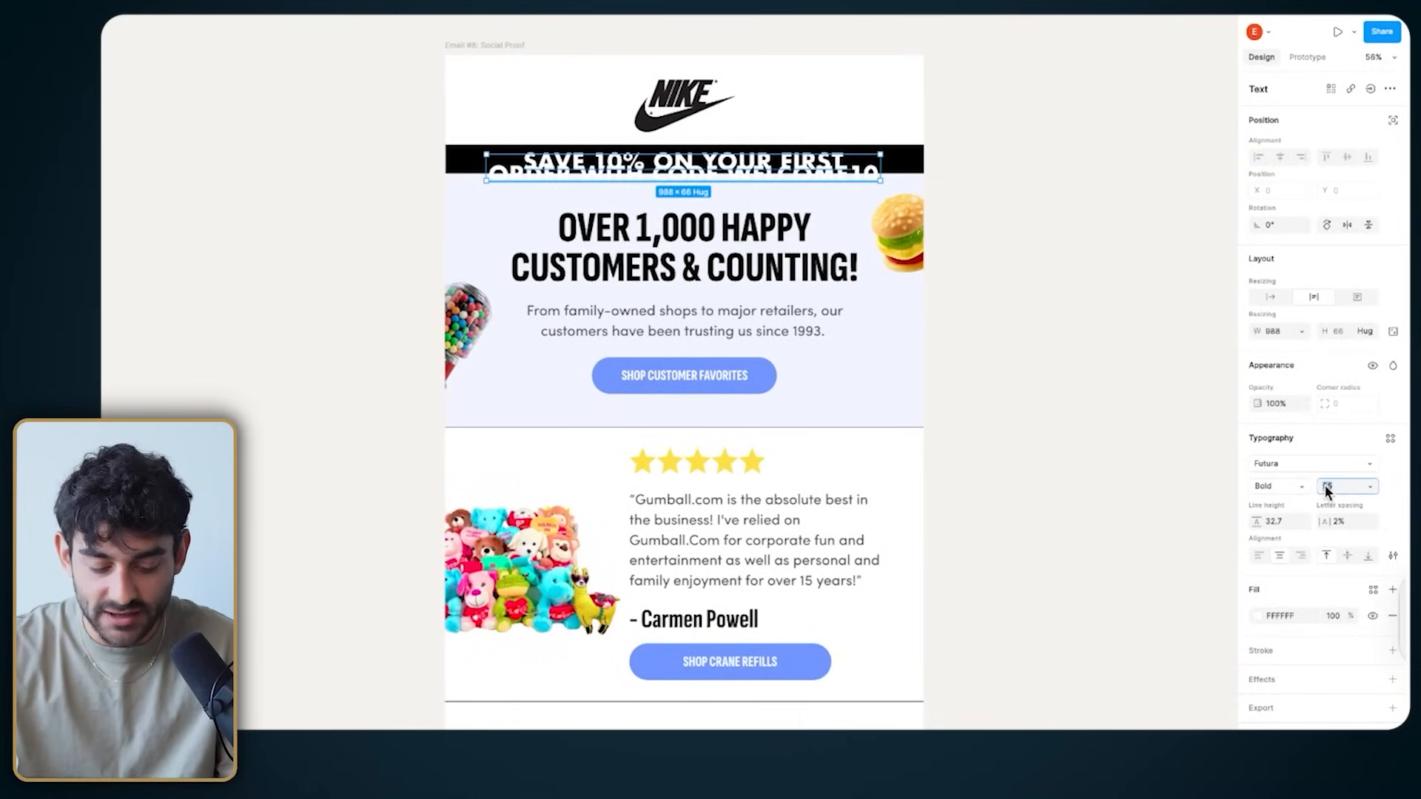
{"action": "type", "text": "30"}
{"action": "key", "text": "Return"}
{"action": "scroll", "coordinate": [689, 74], "scroll_direction": "up", "scroll_amount": 3}
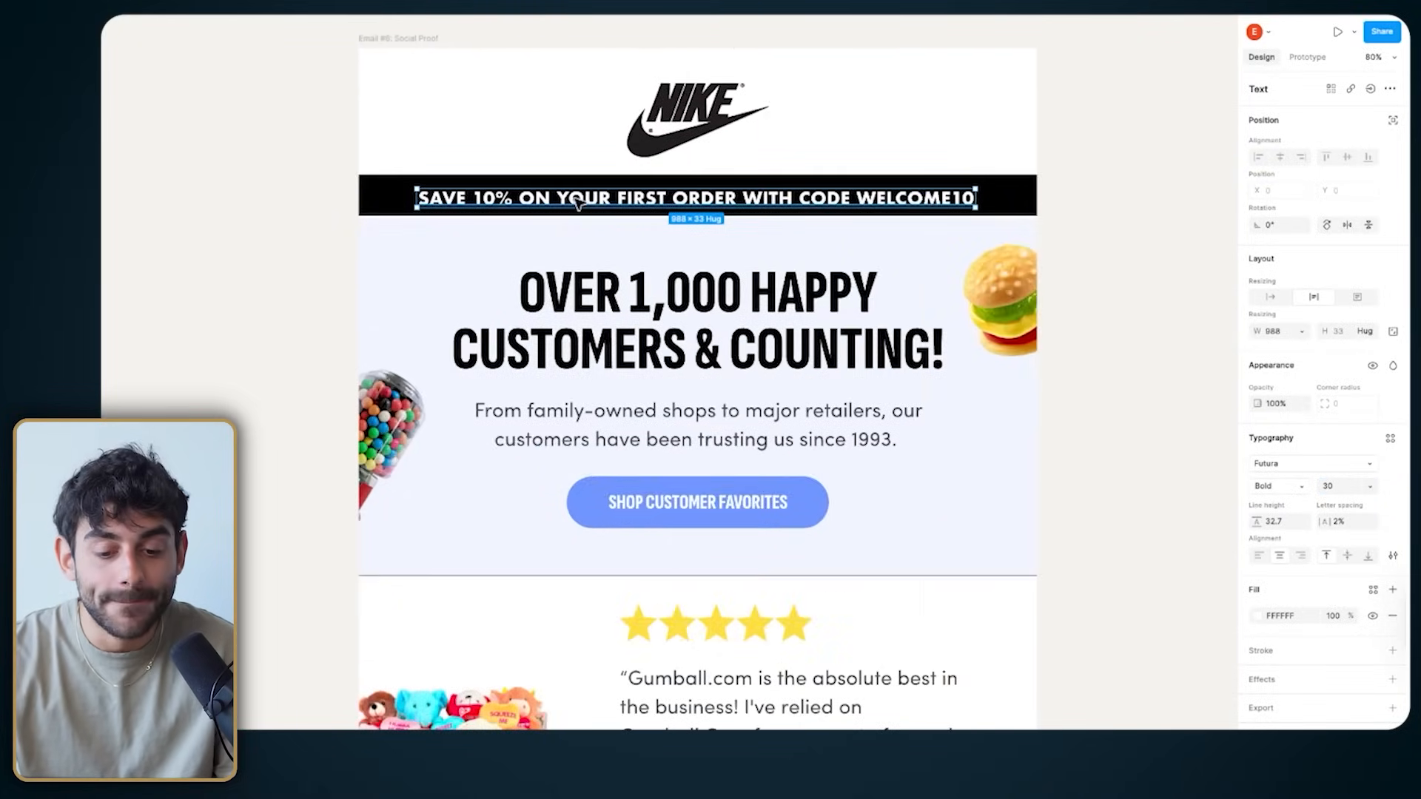
Step: Nudge the offer text slightly lower within the black banner and clear the selection
{"action": "left_click_drag", "start_coordinate": [601, 193], "coordinate": [600, 197]}
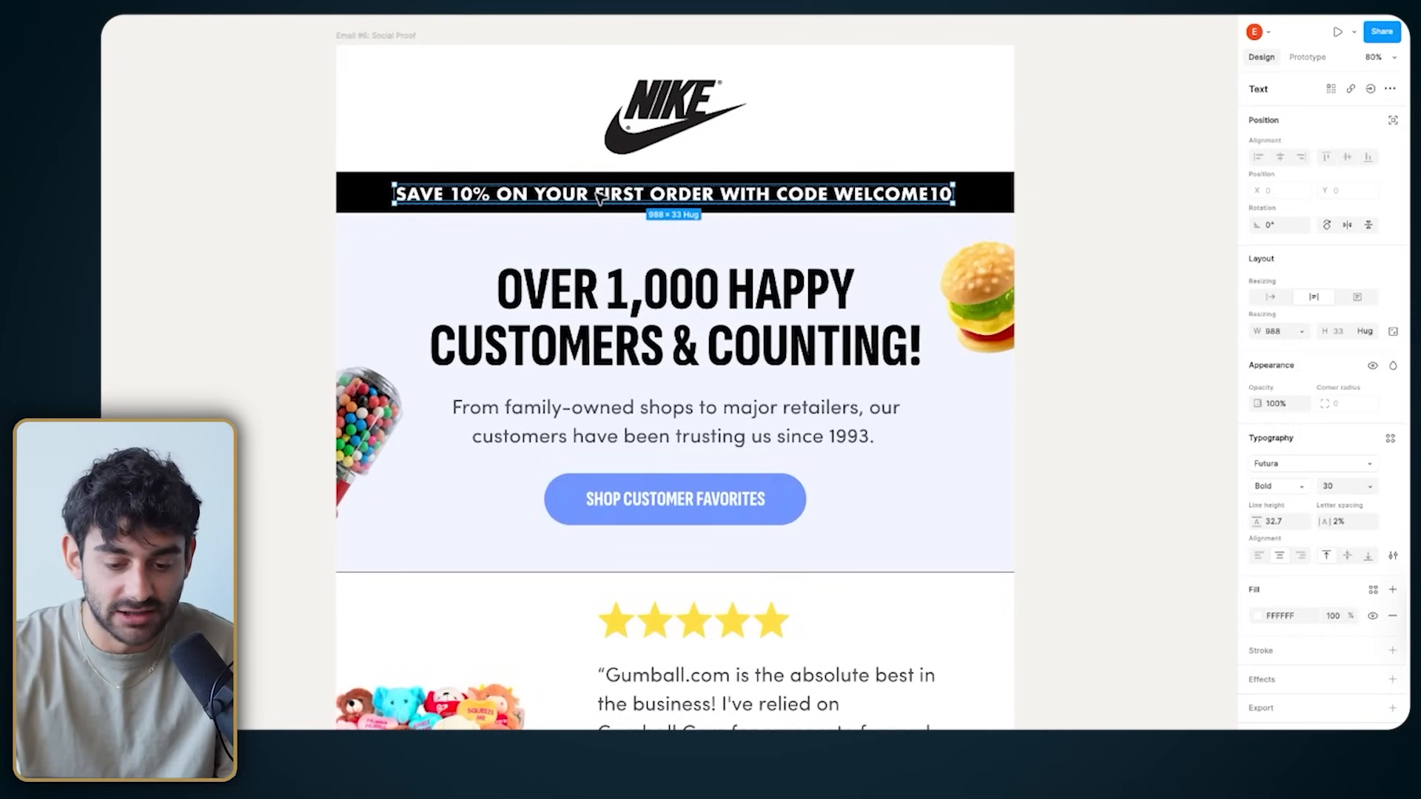
{"action": "left_click", "coordinate": [382, 188]}
{"action": "left_click", "coordinate": [238, 168]}
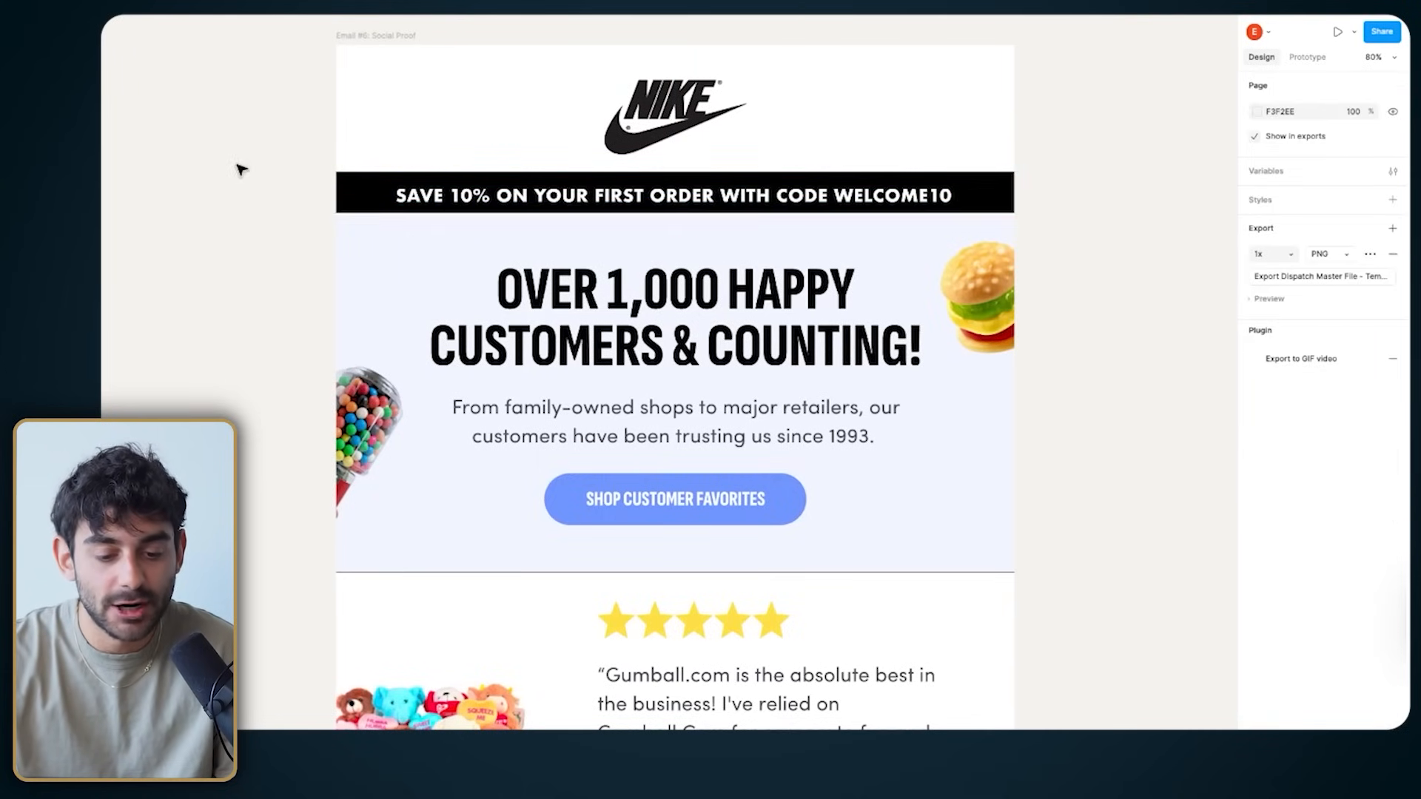
Step: Group the black banner rectangle together with its offer text
{"action": "left_click", "coordinate": [368, 192]}
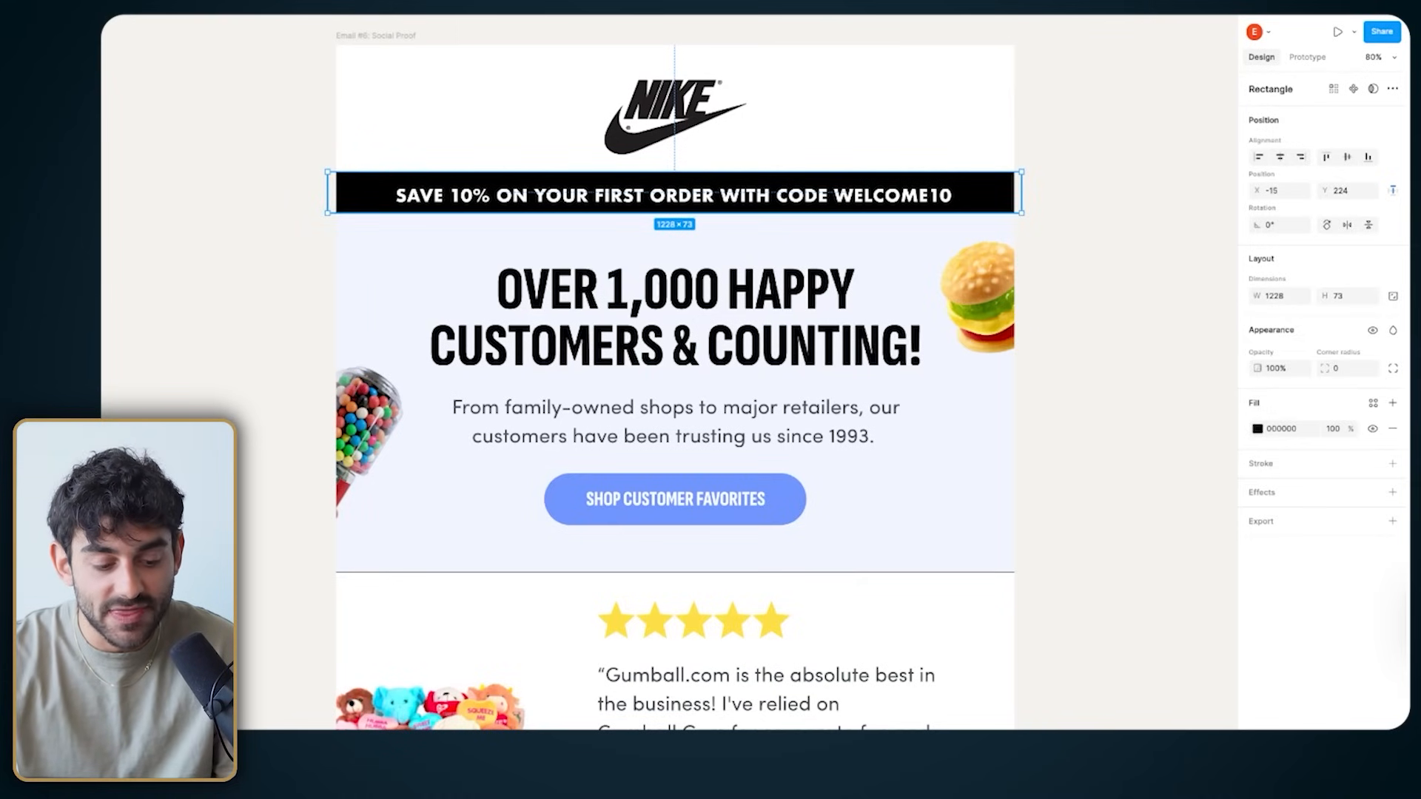
{"action": "left_click", "coordinate": [483, 197], "text": "shift"}
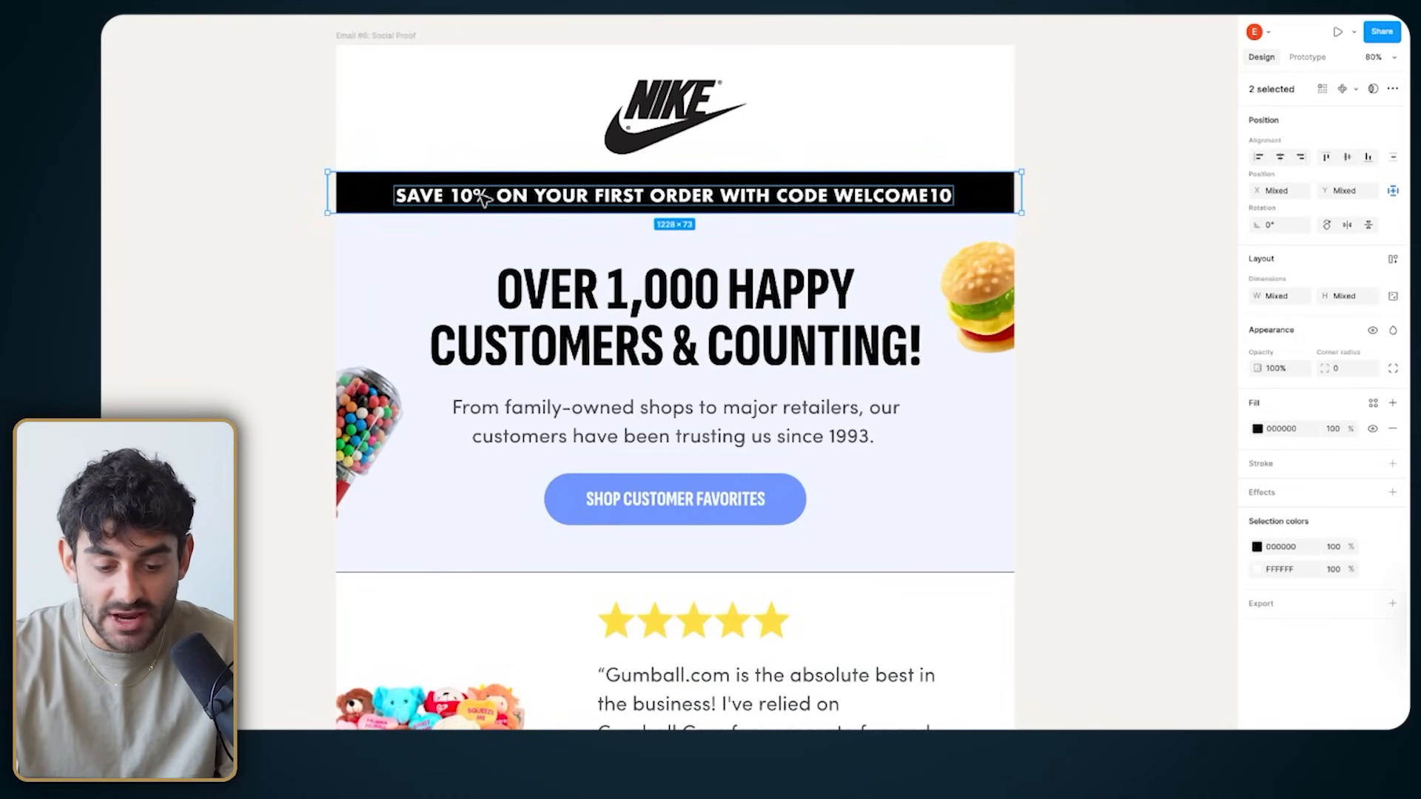
{"action": "right_click", "coordinate": [481, 198]}
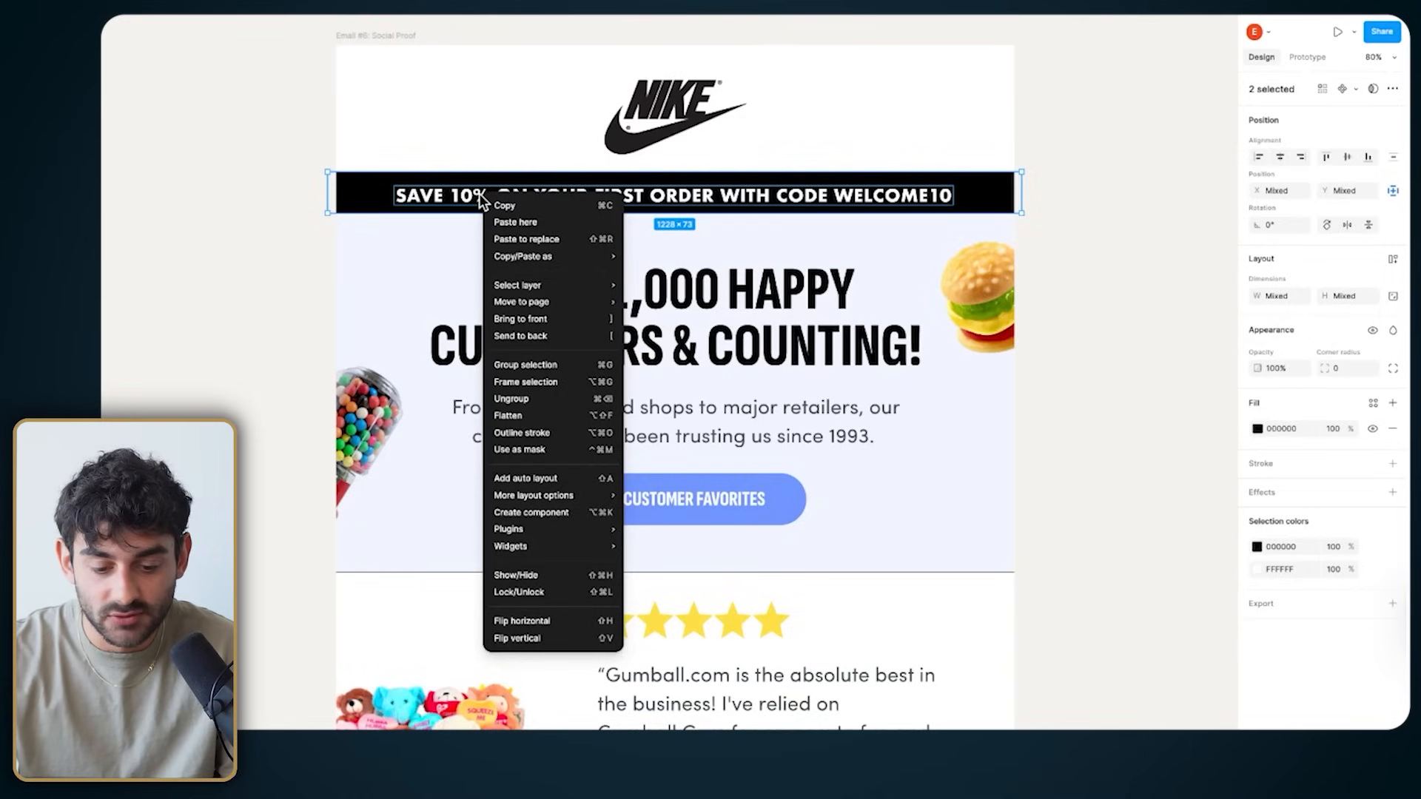
{"action": "left_click", "coordinate": [543, 364]}
Step: Center the offer text horizontally and vertically within the black banner and clear the selection
{"action": "double_click", "coordinate": [656, 196]}
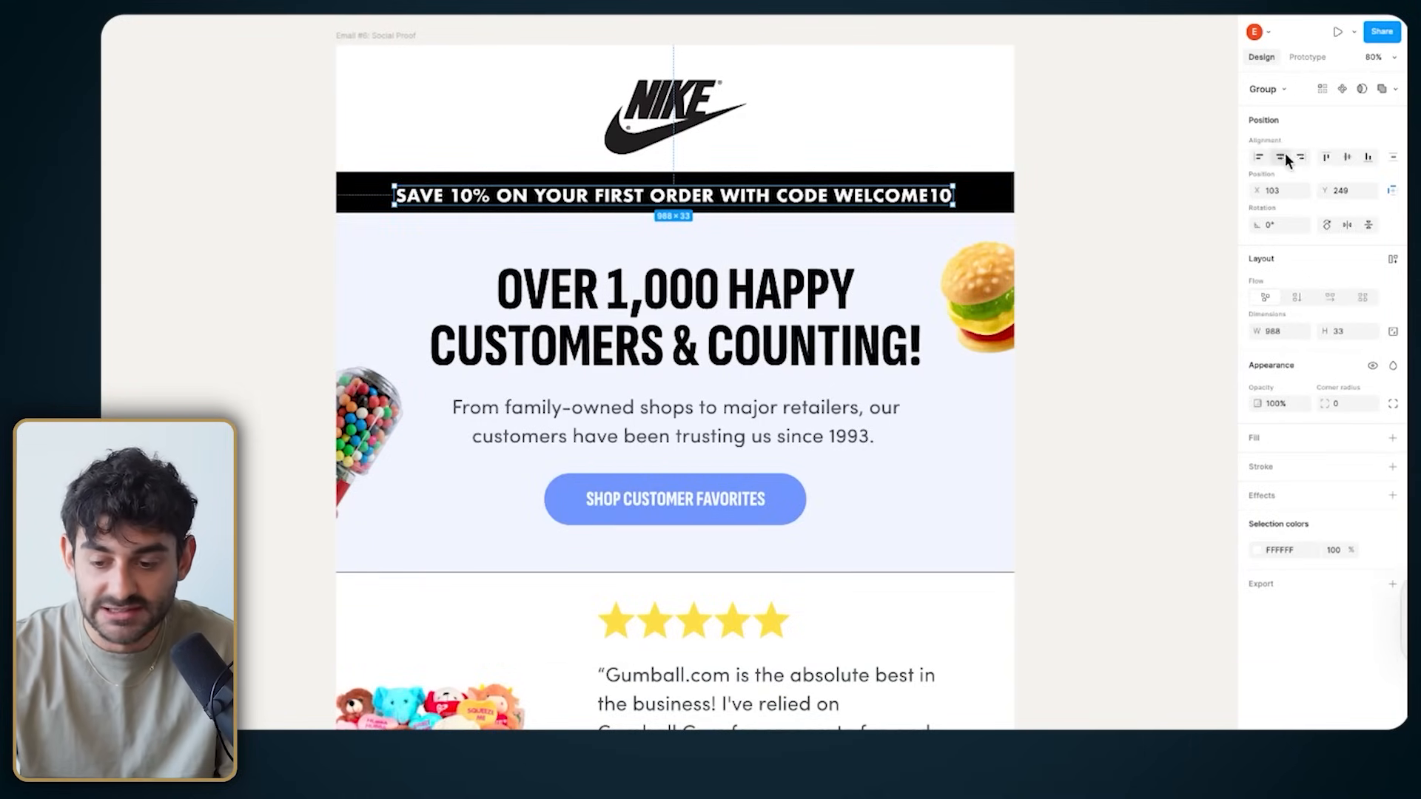
{"action": "left_click", "coordinate": [1282, 159]}
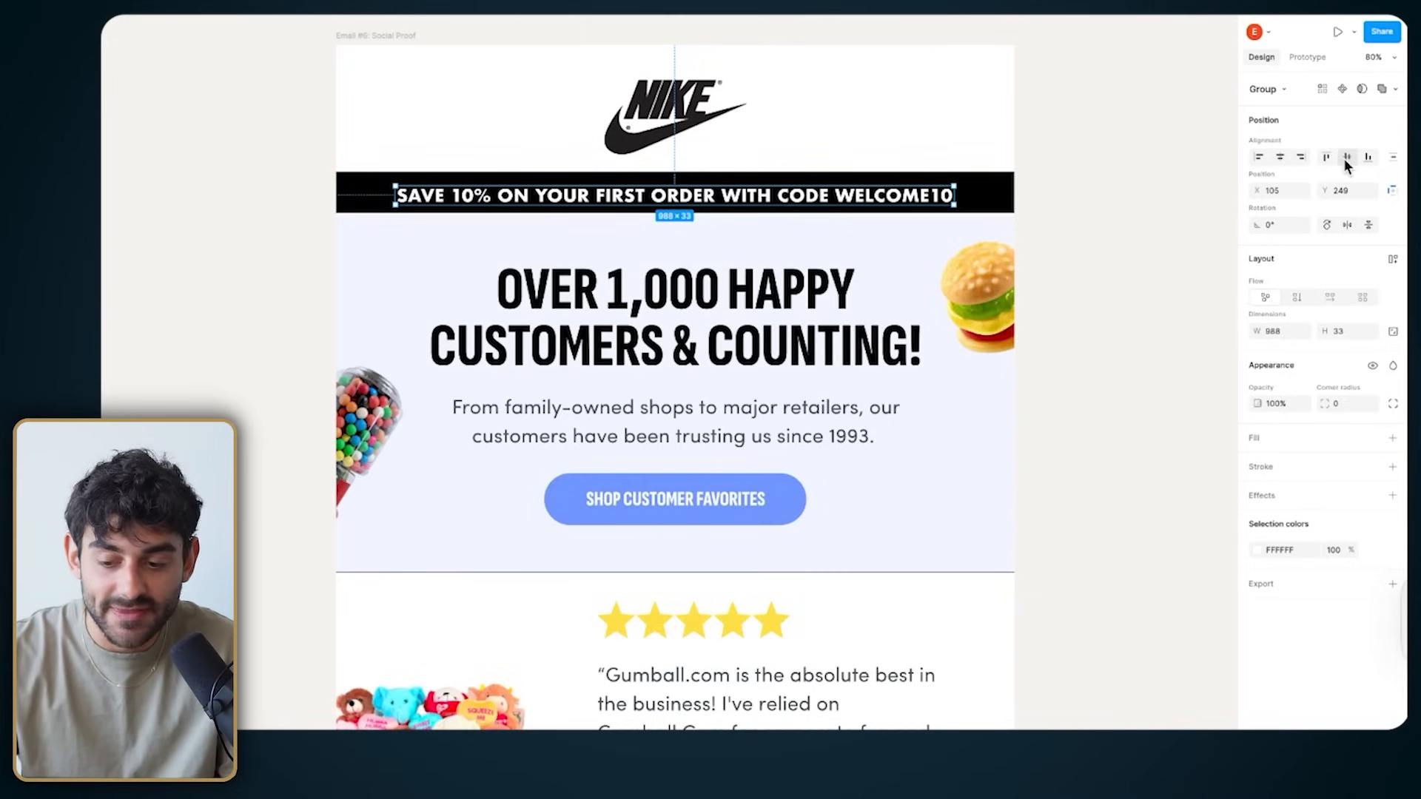
{"action": "left_click", "coordinate": [1347, 159]}
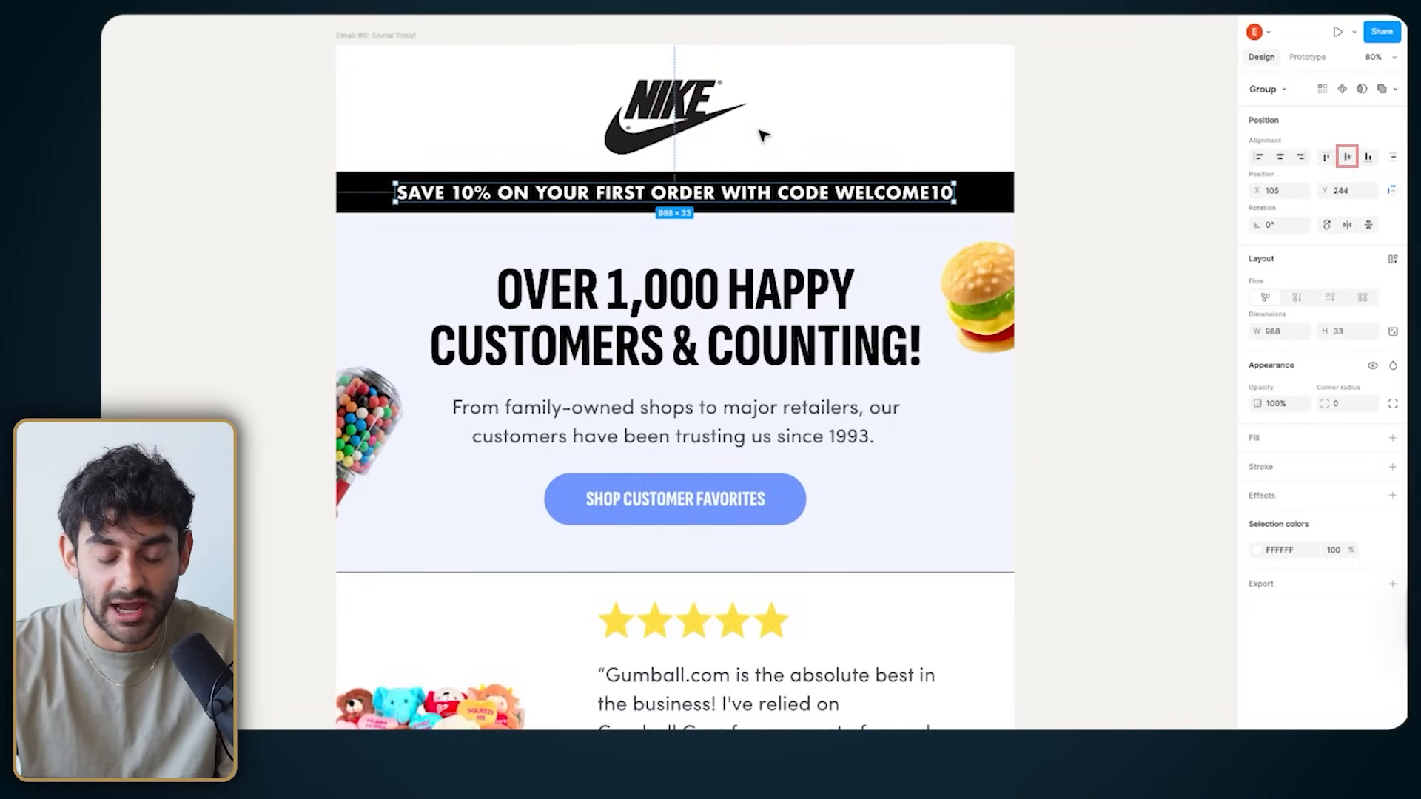
{"action": "key", "text": "Escape"}
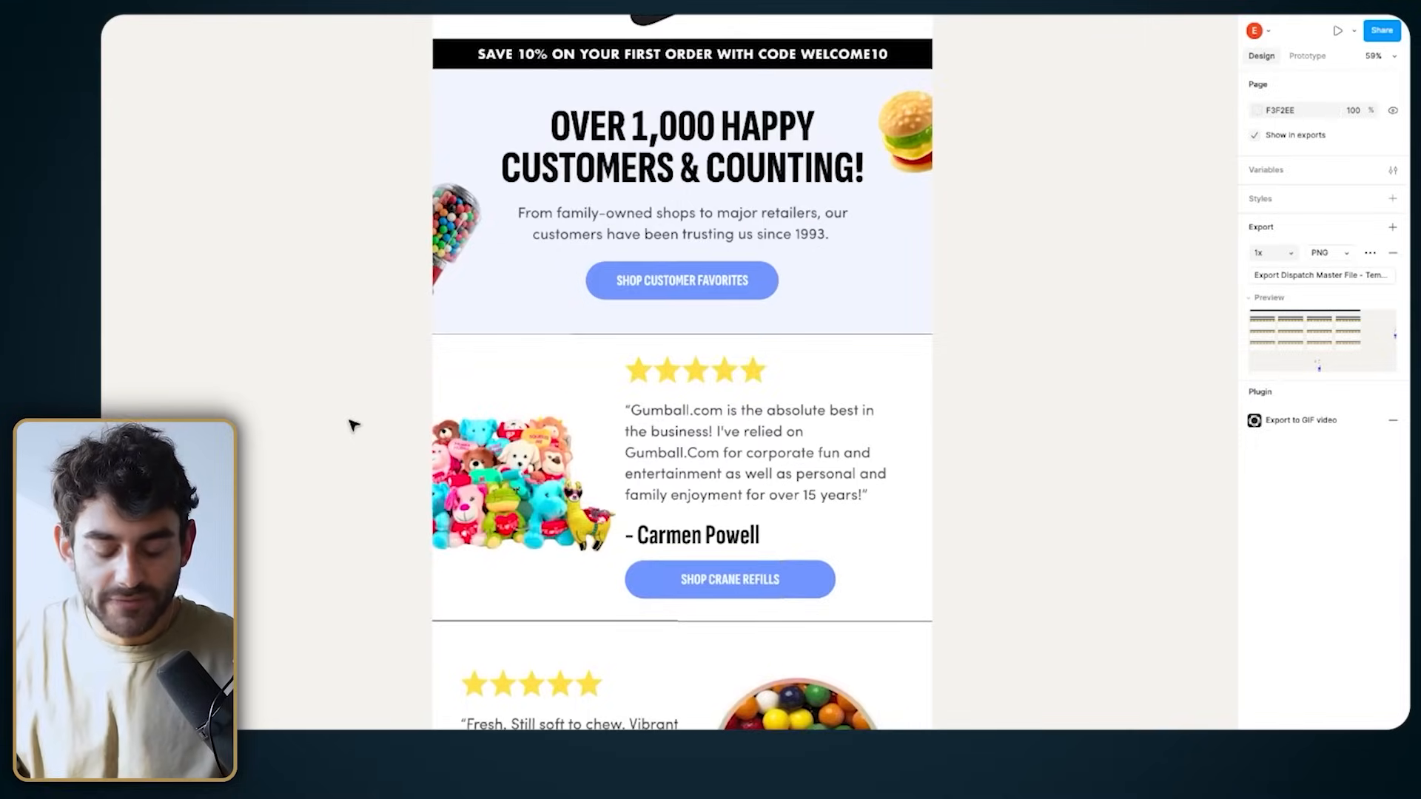
Step: Change the hero section's light blue background fill to white (FFFFFF)
{"action": "scroll", "coordinate": [352, 425], "scroll_direction": "up", "scroll_amount": 3}
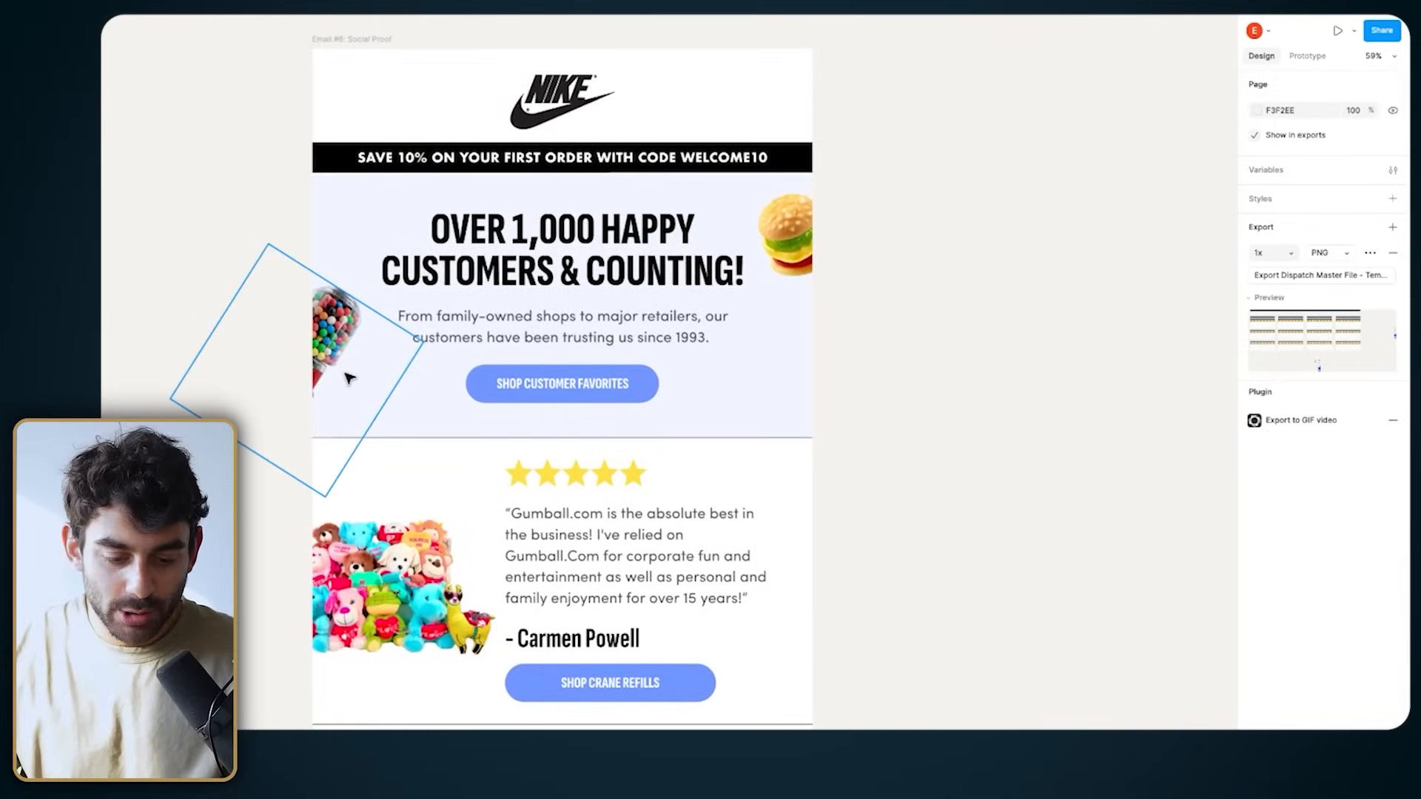
{"action": "left_click", "coordinate": [346, 215]}
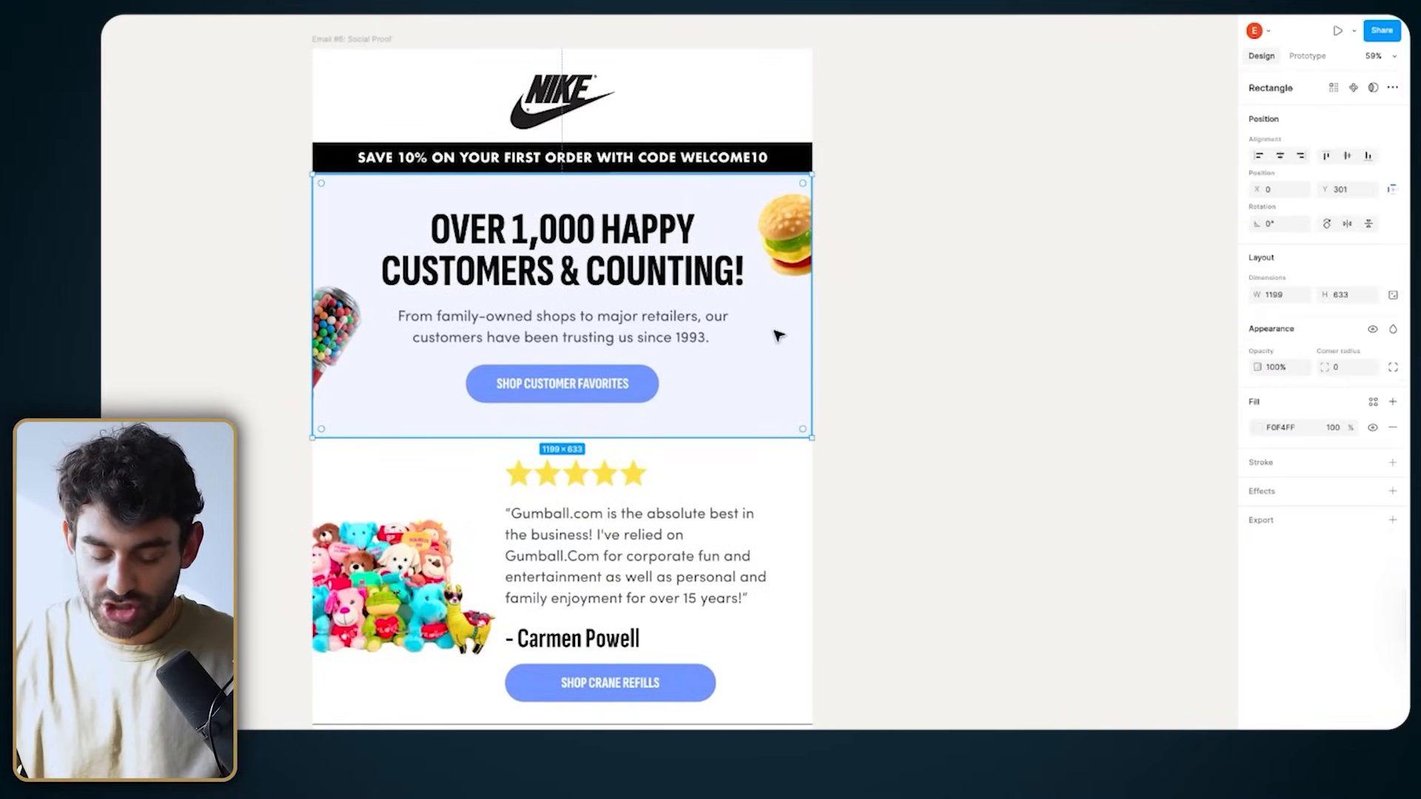
{"action": "scroll", "coordinate": [750, 360], "scroll_direction": "left", "scroll_amount": 1}
{"action": "left_click", "coordinate": [1260, 428]}
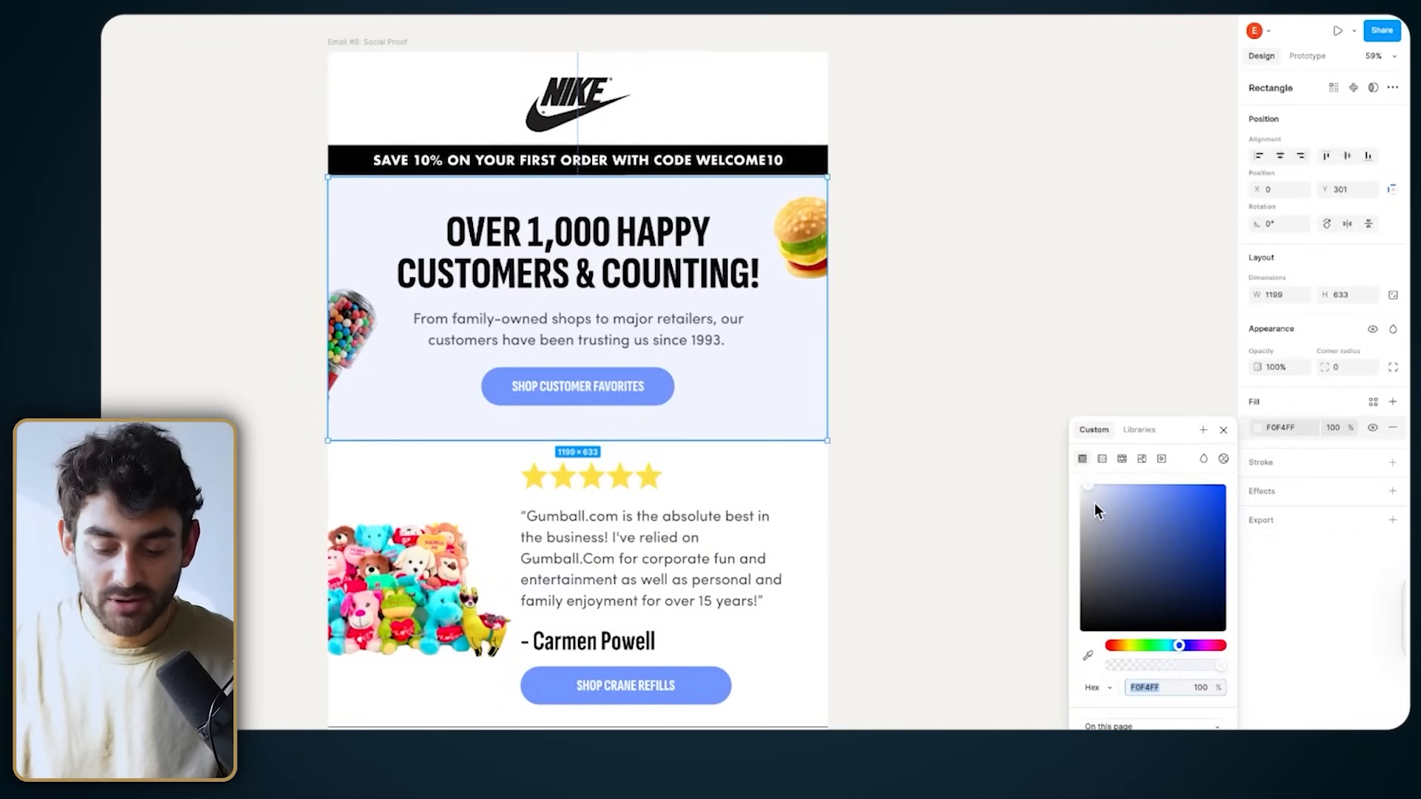
{"action": "left_click_drag", "start_coordinate": [1086, 566], "coordinate": [1051, 454]}
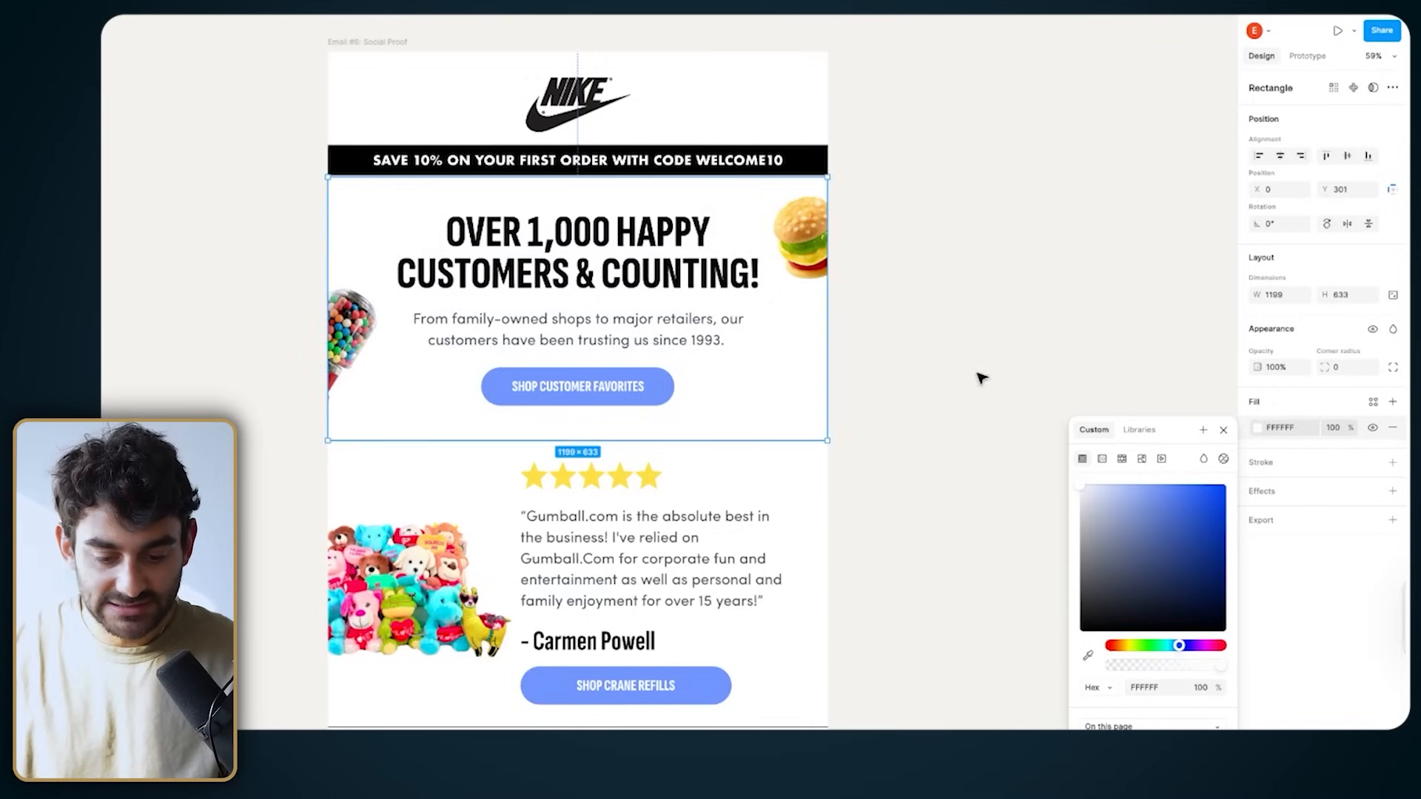
{"action": "left_click", "coordinate": [895, 289]}
Step: Edit the hero headline to read "OVER 1,000,000 HAPPY CUSTOMERS & COUNTING!" and finish text editing
{"action": "left_click", "coordinate": [558, 241]}
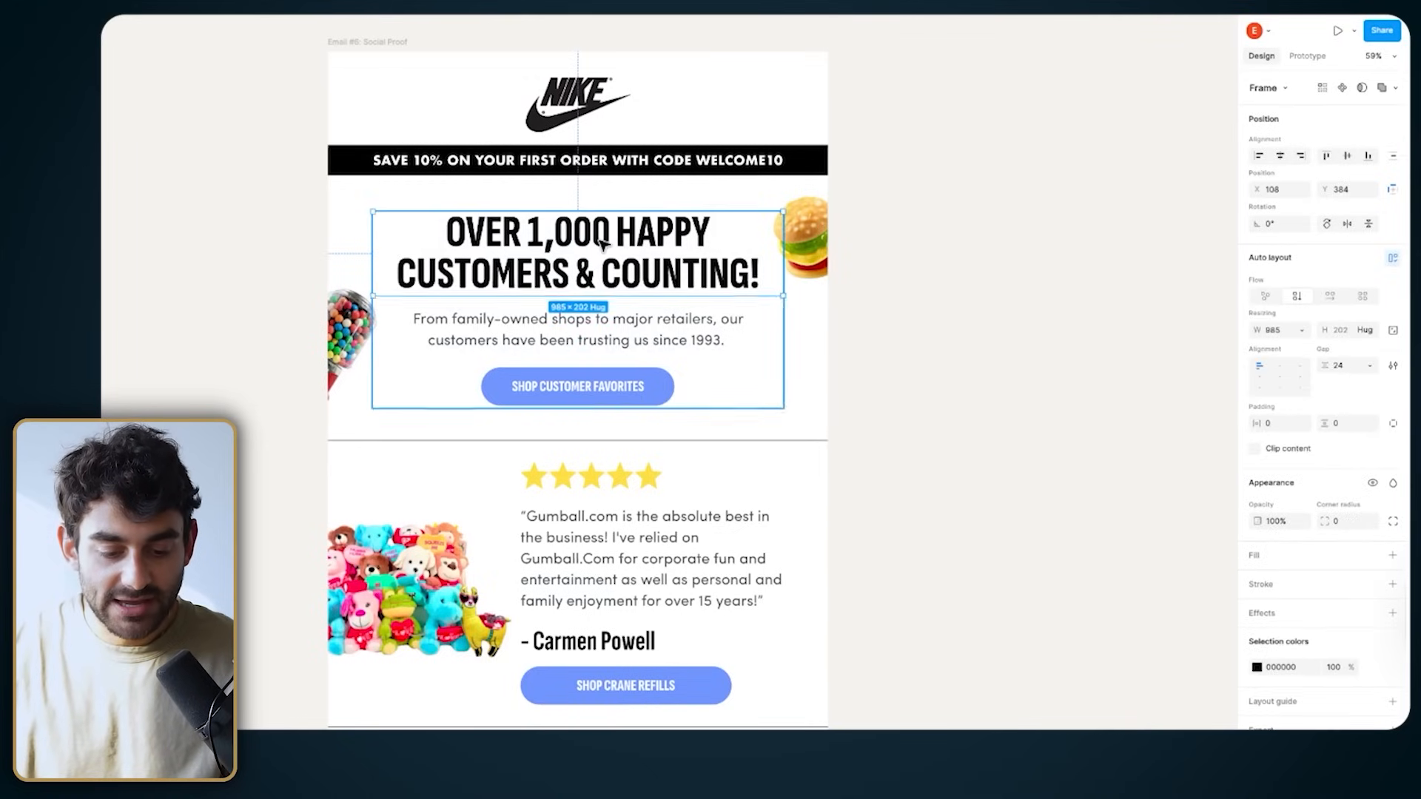
{"action": "double_click", "coordinate": [552, 244]}
{"action": "key", "text": "Return"}
{"action": "left_click", "coordinate": [605, 233]}
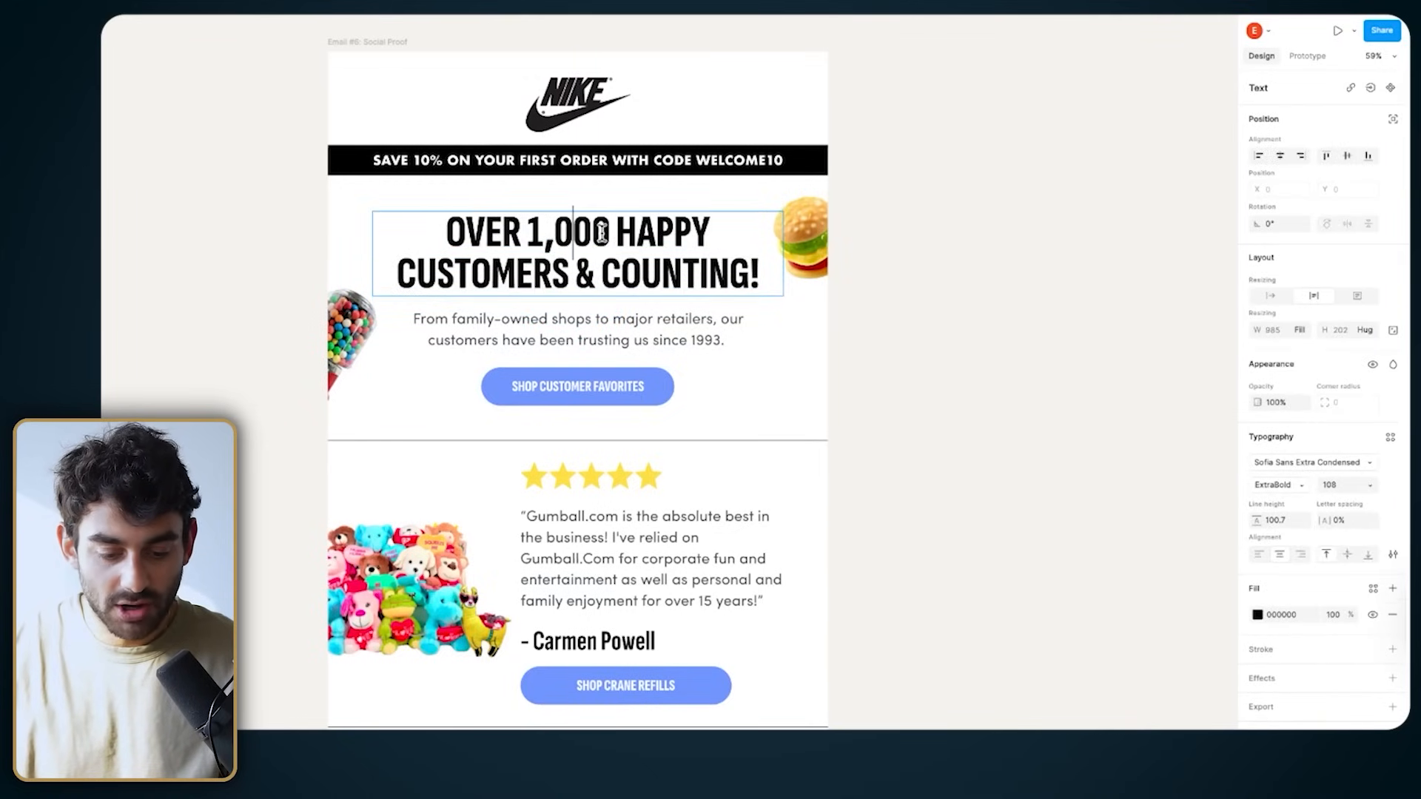
{"action": "type", "text": ","}
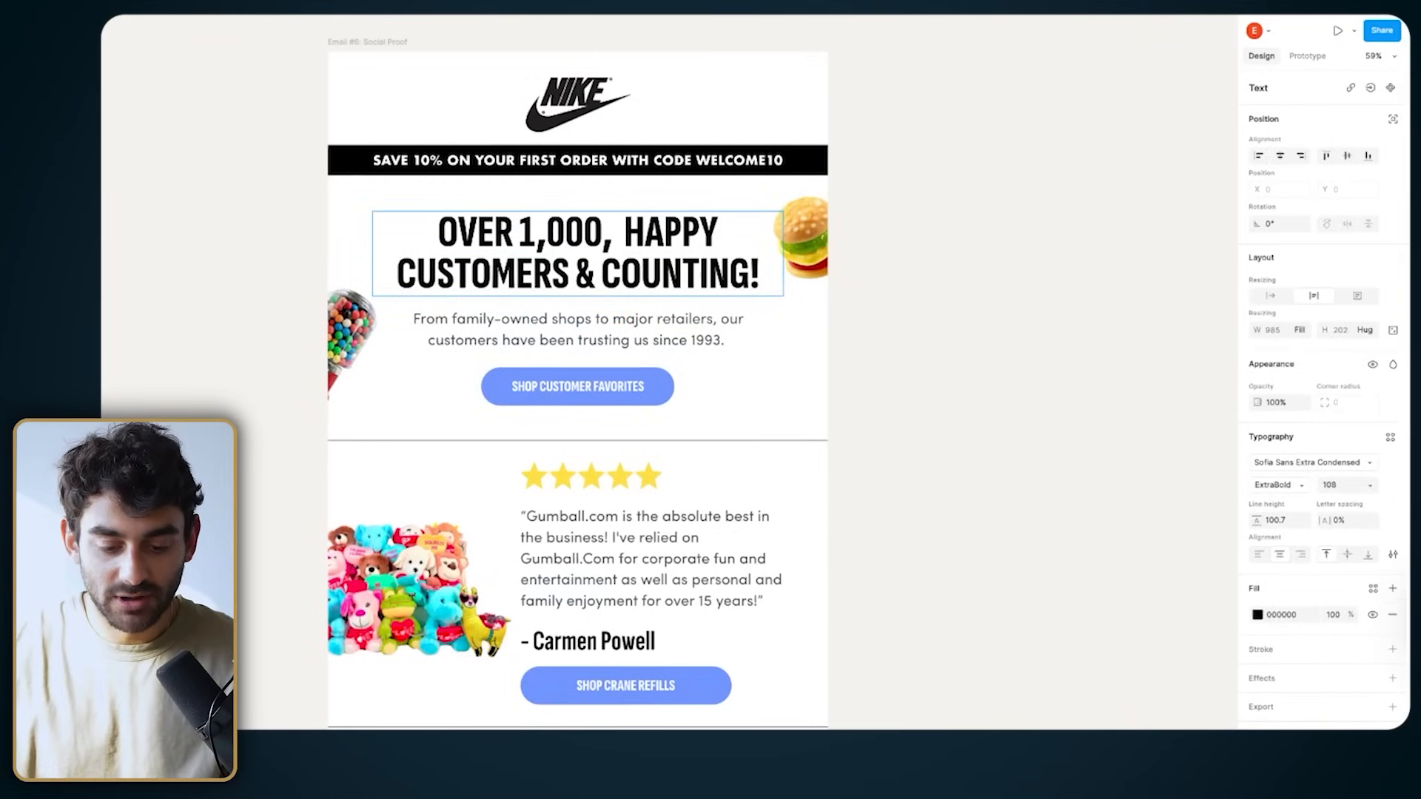
{"action": "type", "text": "000"}
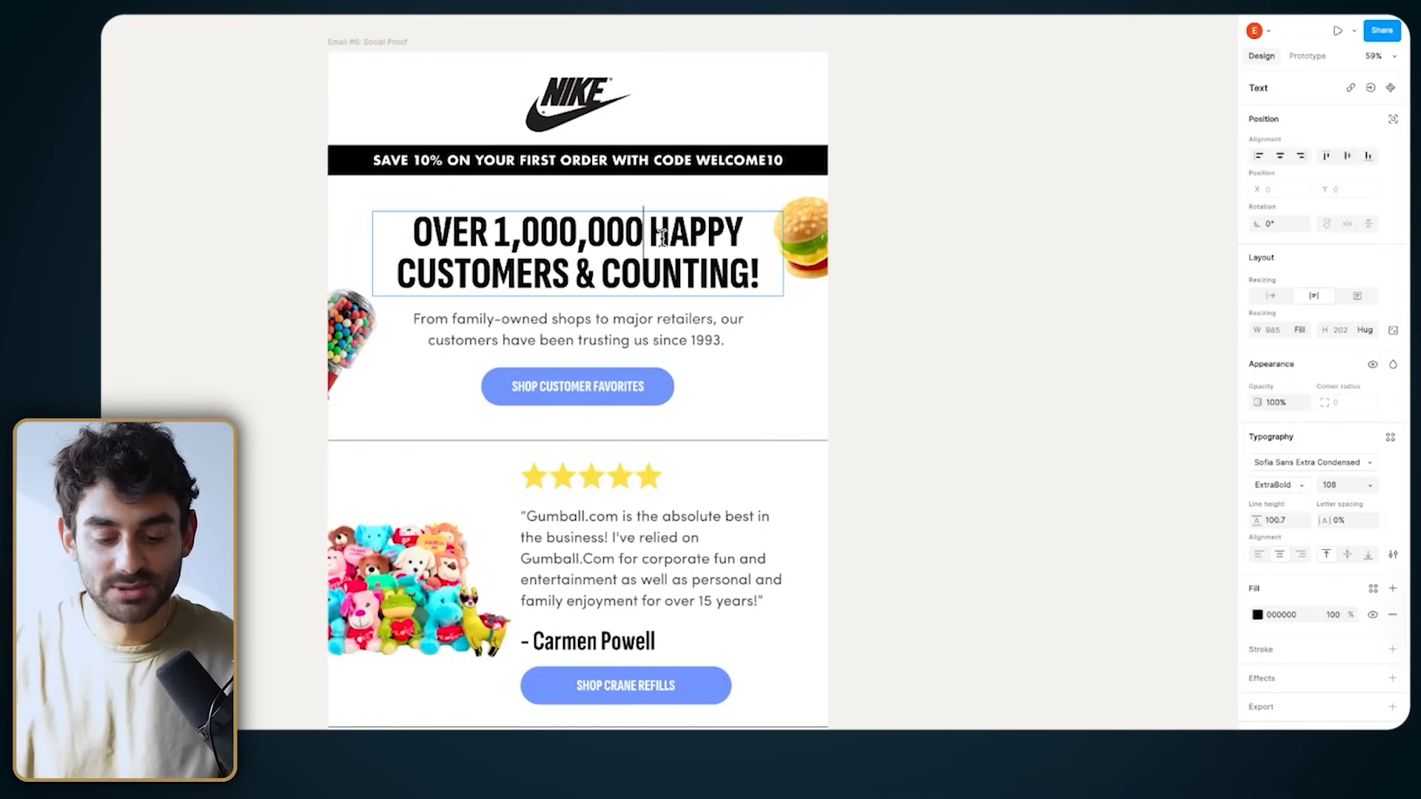
{"action": "double_click", "coordinate": [663, 235]}
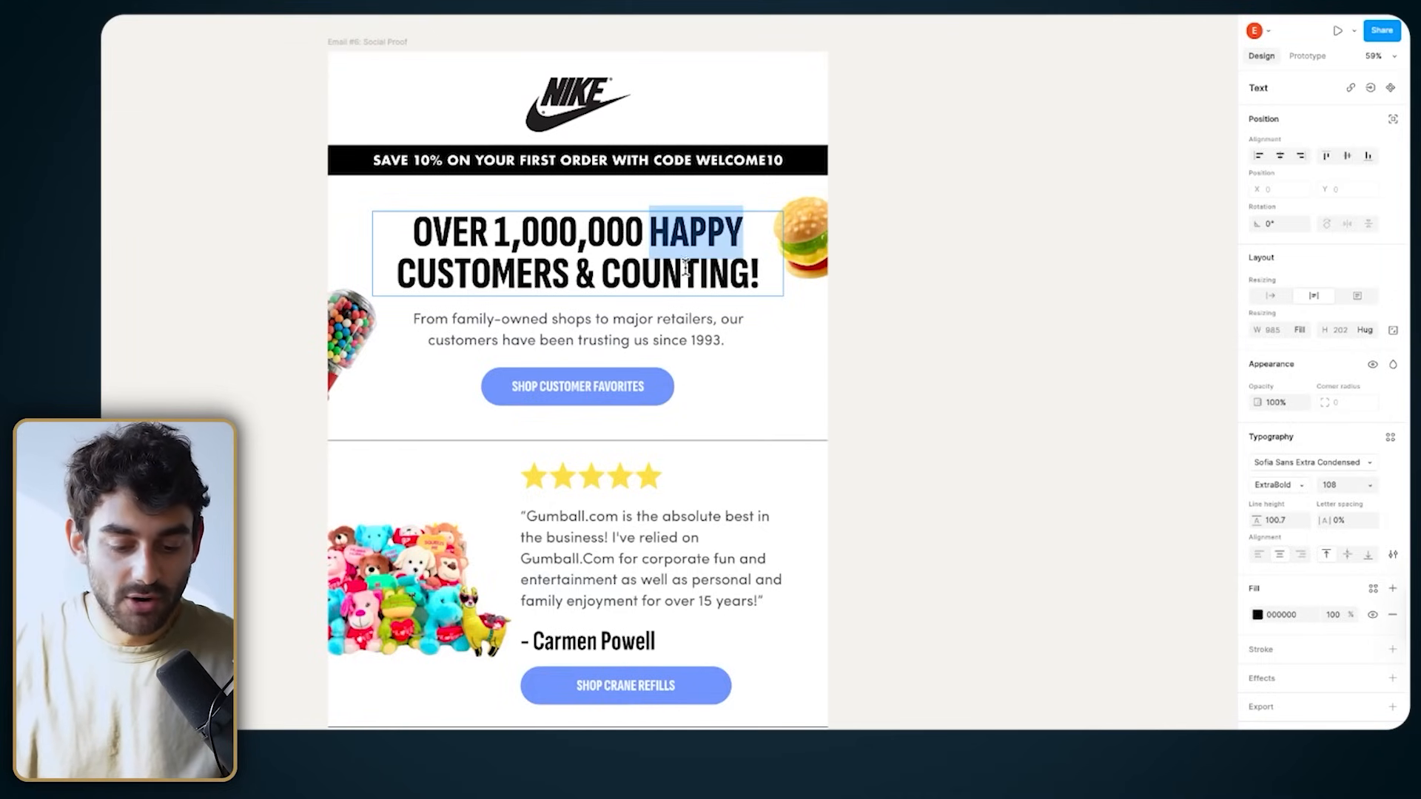
{"action": "double_click", "coordinate": [538, 261]}
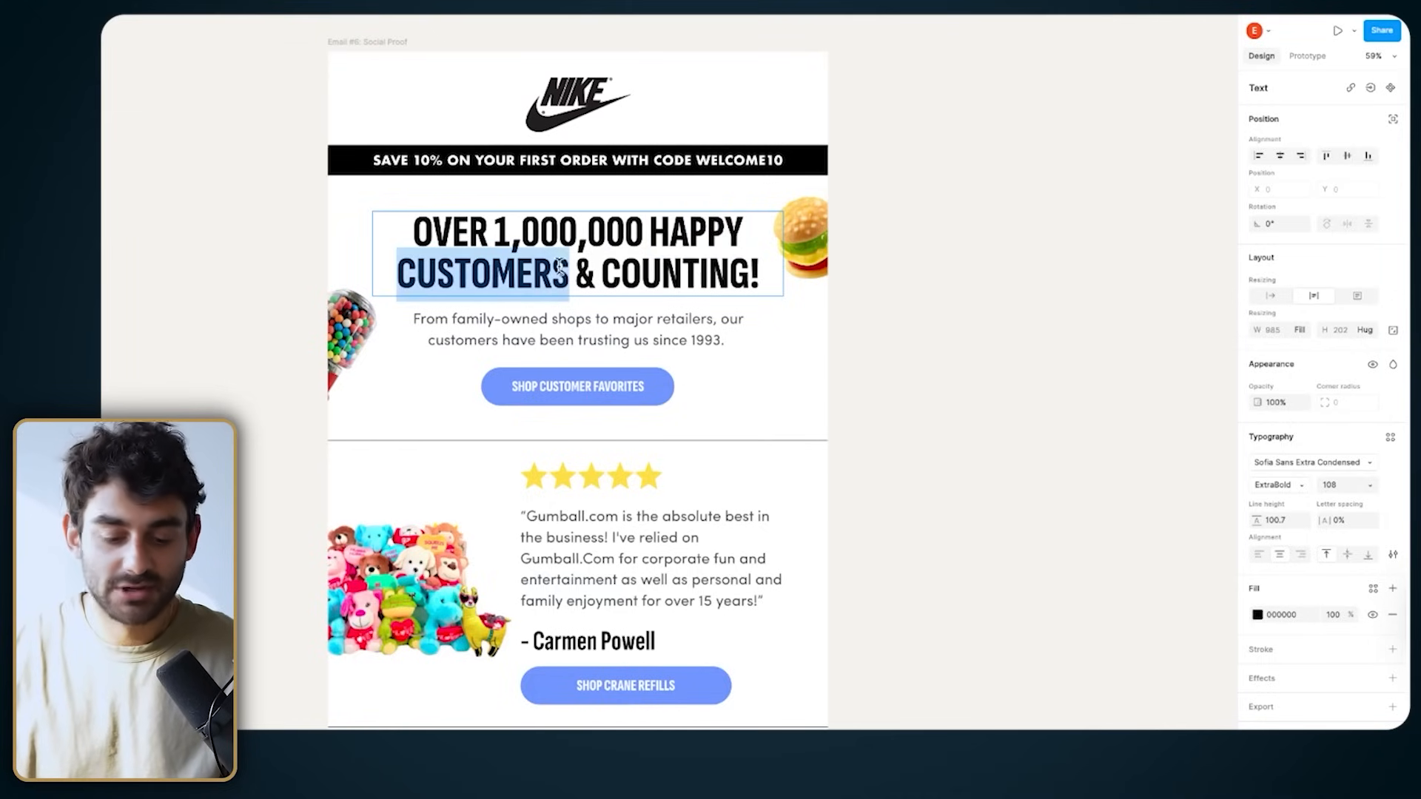
{"action": "left_click", "coordinate": [976, 321]}
{"action": "left_click", "coordinate": [949, 321]}
Step: Delete the burger and gumball machine images from the hero section
{"action": "left_click", "coordinate": [806, 244]}
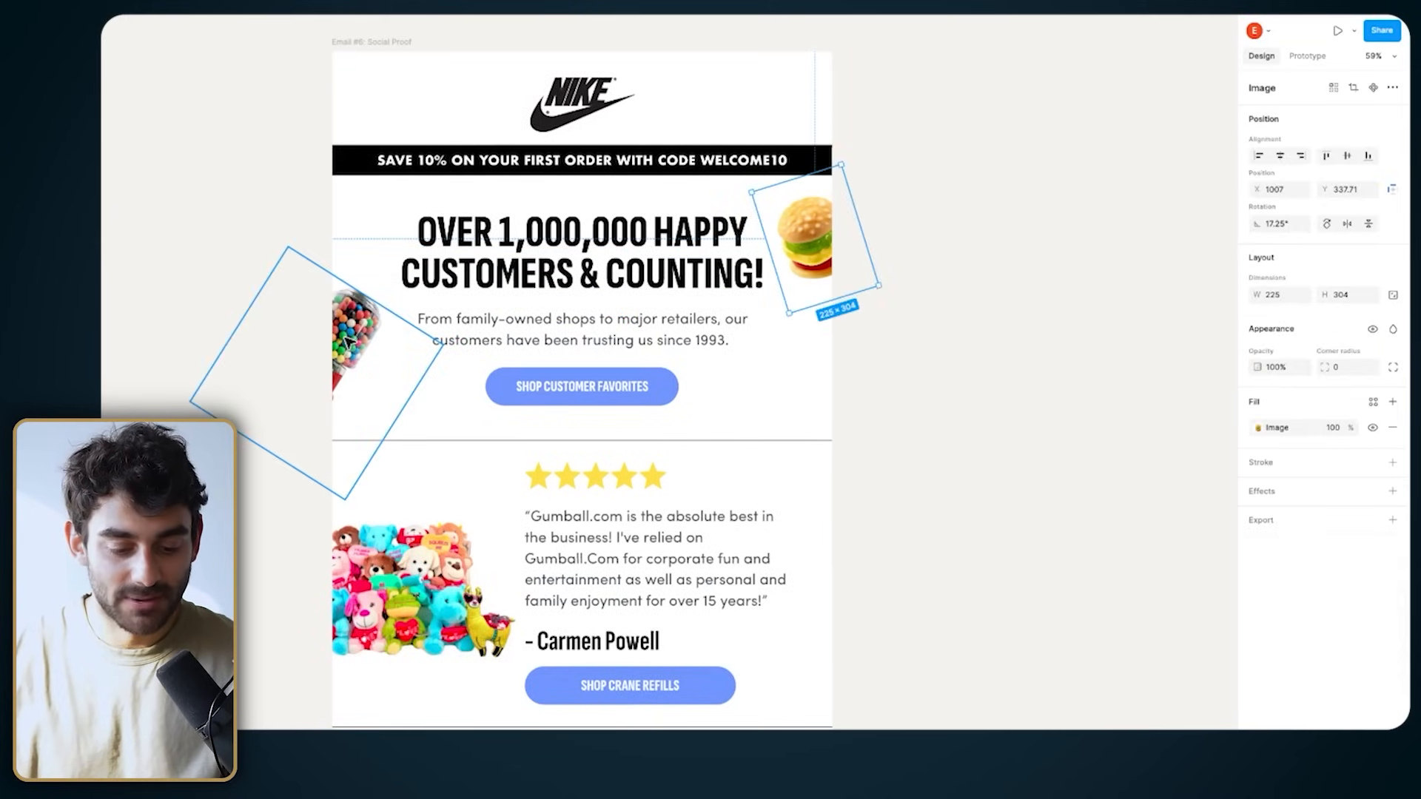
{"action": "key", "text": "Delete"}
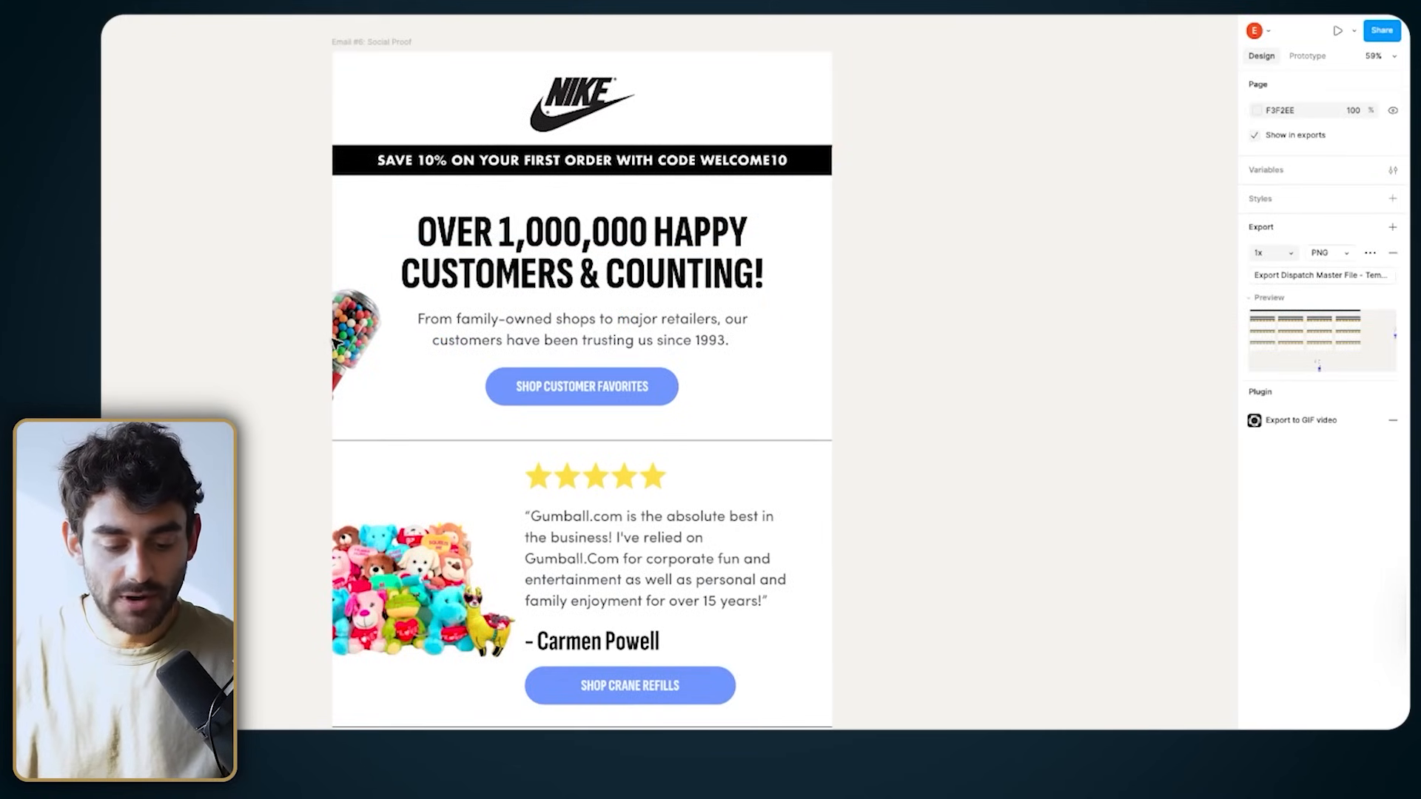
{"action": "left_click", "coordinate": [346, 347]}
{"action": "key", "text": "Delete"}
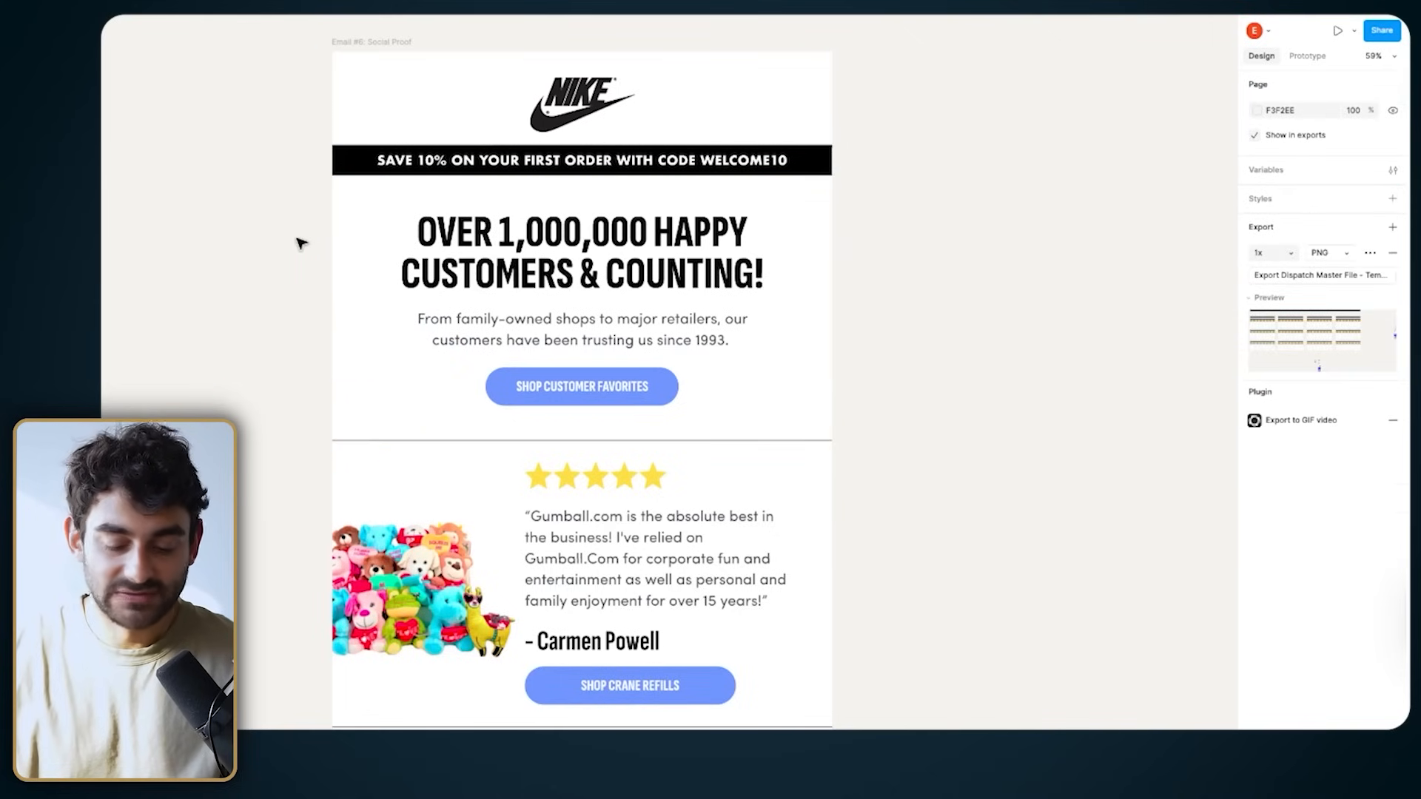
Step: Paste the Nike shoe images, then shrink the green shoe to about 287 wide, rotate it about 29° and place it at the hero's lower left edge
{"action": "key", "text": "ctrl+v"}
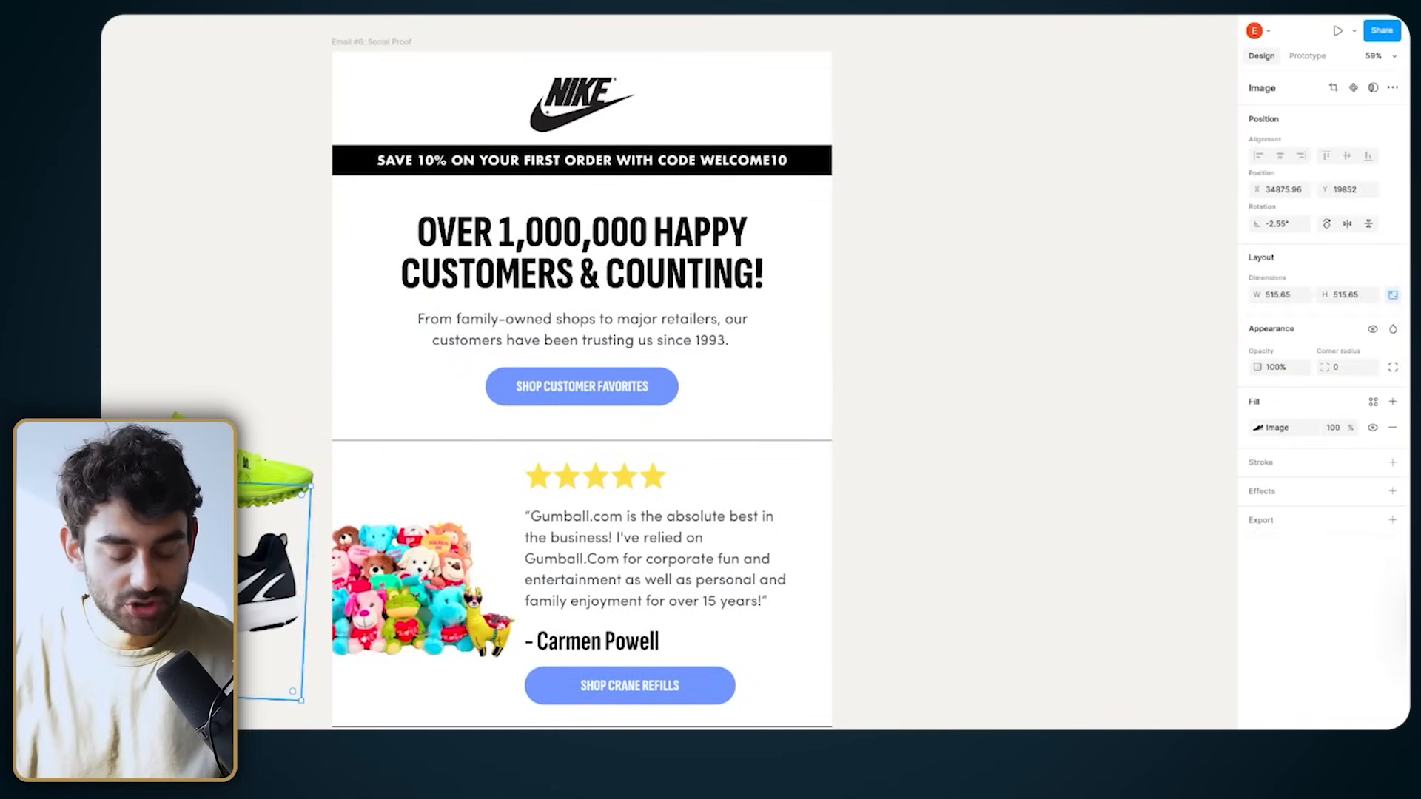
{"action": "left_click", "coordinate": [268, 475]}
{"action": "left_click_drag", "start_coordinate": [259, 439], "coordinate": [293, 362]}
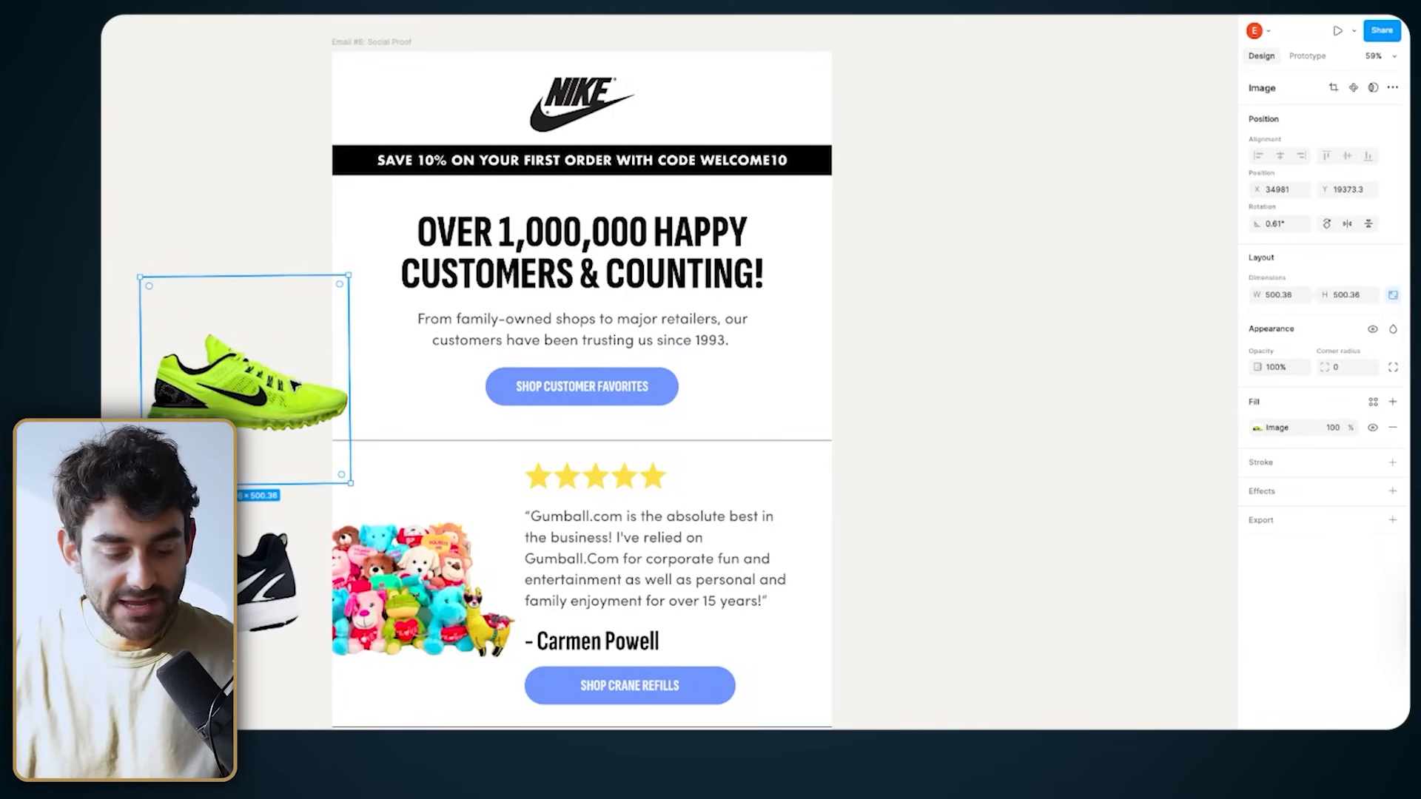
{"action": "left_click_drag", "start_coordinate": [353, 274], "coordinate": [324, 294]}
{"action": "left_click_drag", "start_coordinate": [285, 239], "coordinate": [252, 363]}
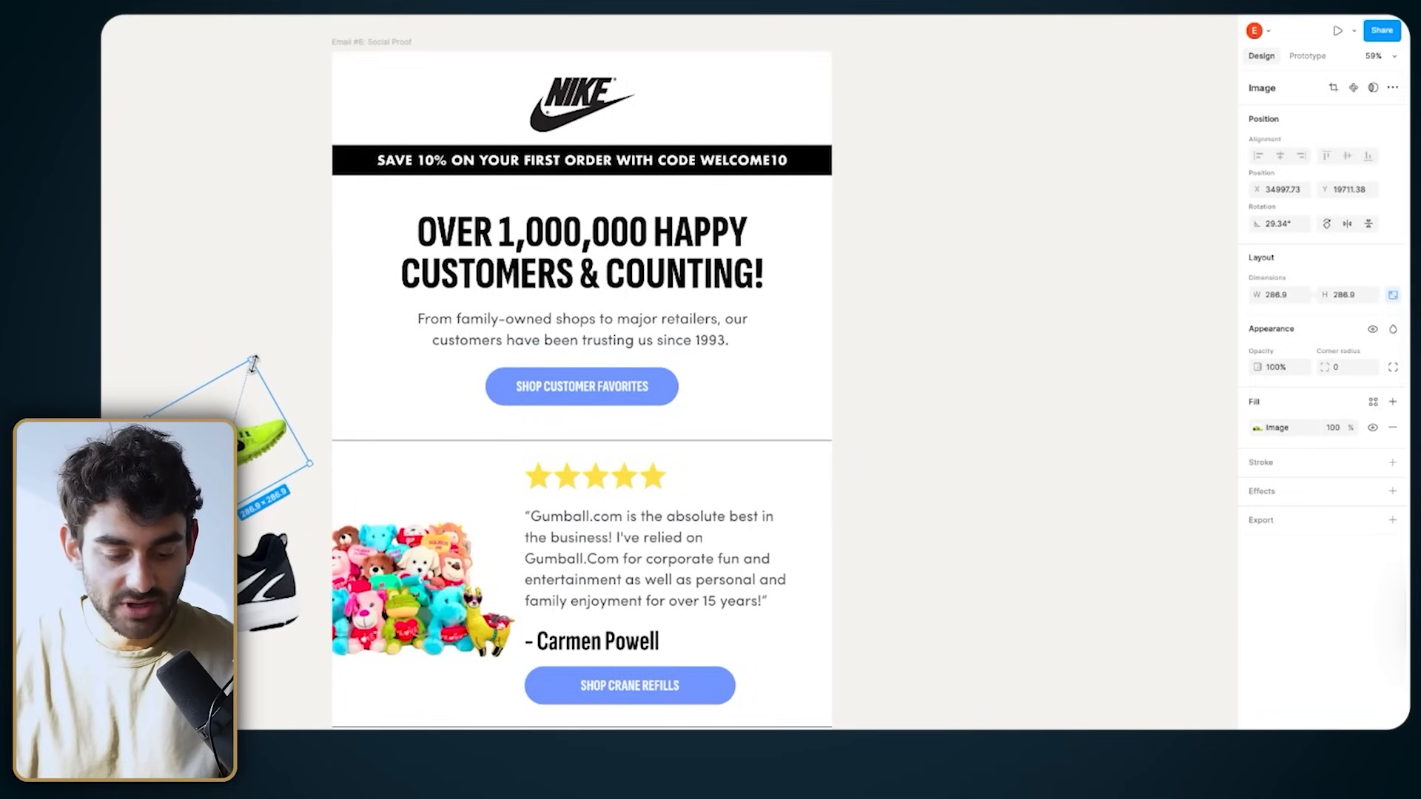
{"action": "left_click_drag", "start_coordinate": [259, 453], "coordinate": [374, 416]}
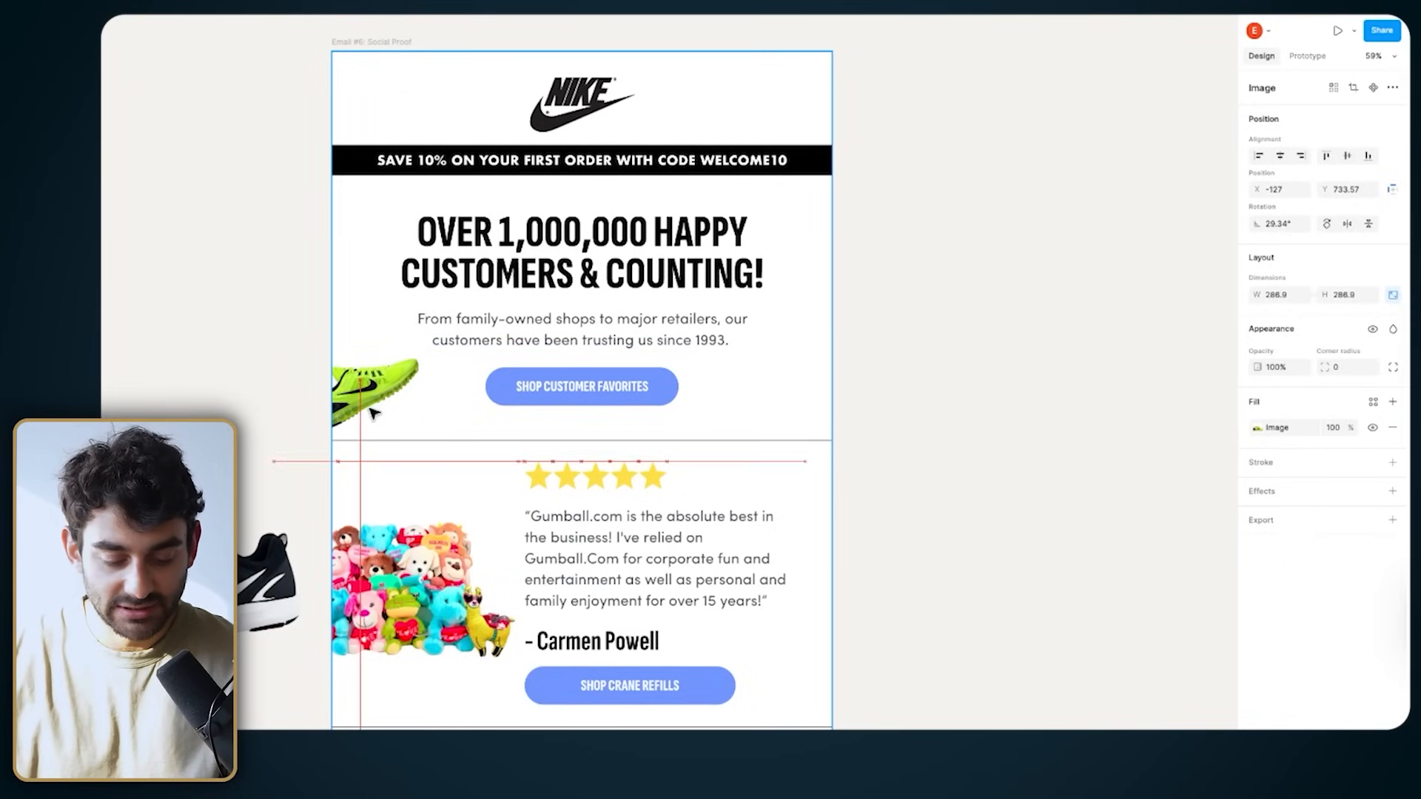
{"action": "left_click", "coordinate": [273, 422]}
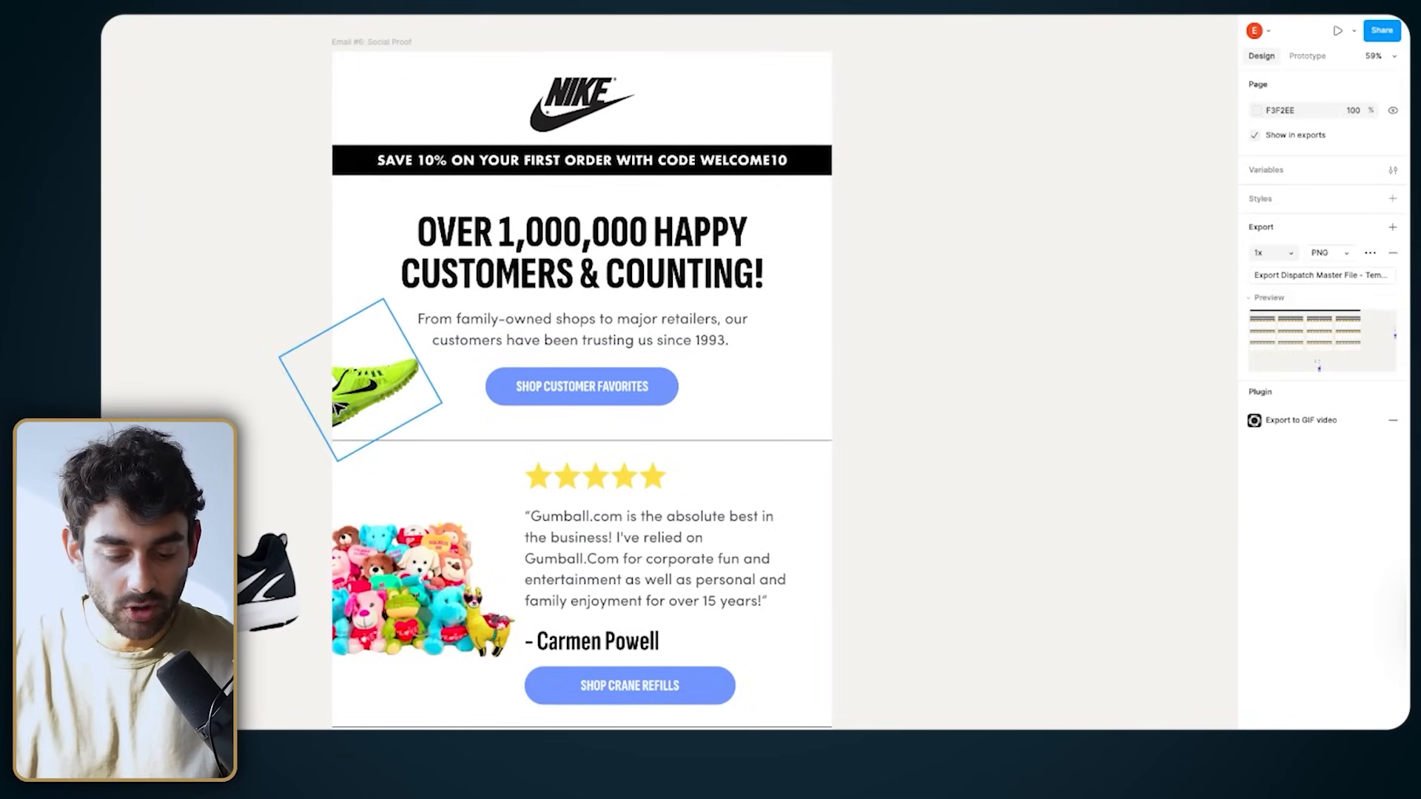
Step: Shrink the green shoe slightly to about 263 × 263 and nudge it at the hero section's left edge
{"action": "left_click", "coordinate": [338, 409]}
{"action": "left_click_drag", "start_coordinate": [382, 301], "coordinate": [378, 325]}
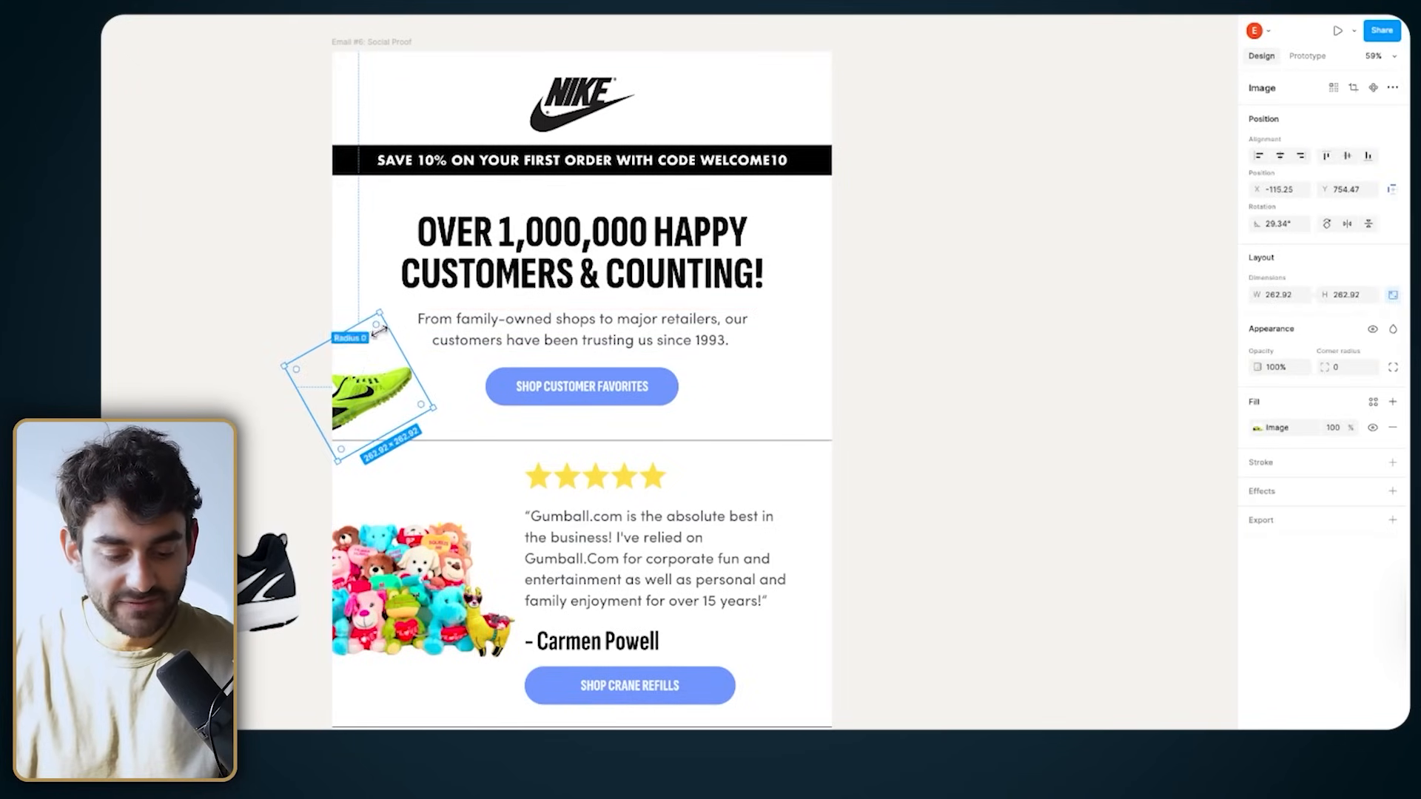
{"action": "left_click_drag", "start_coordinate": [370, 376], "coordinate": [372, 373]}
Step: Move the black Nike shoe to the hero section's lower right edge and adjust its size and angle to match the green shoe
{"action": "left_click", "coordinate": [259, 570]}
{"action": "left_click_drag", "start_coordinate": [259, 570], "coordinate": [851, 340]}
{"action": "left_click_drag", "start_coordinate": [897, 279], "coordinate": [834, 403]}
Step: Change the font of the hero headline to Futura
{"action": "left_click", "coordinate": [539, 334]}
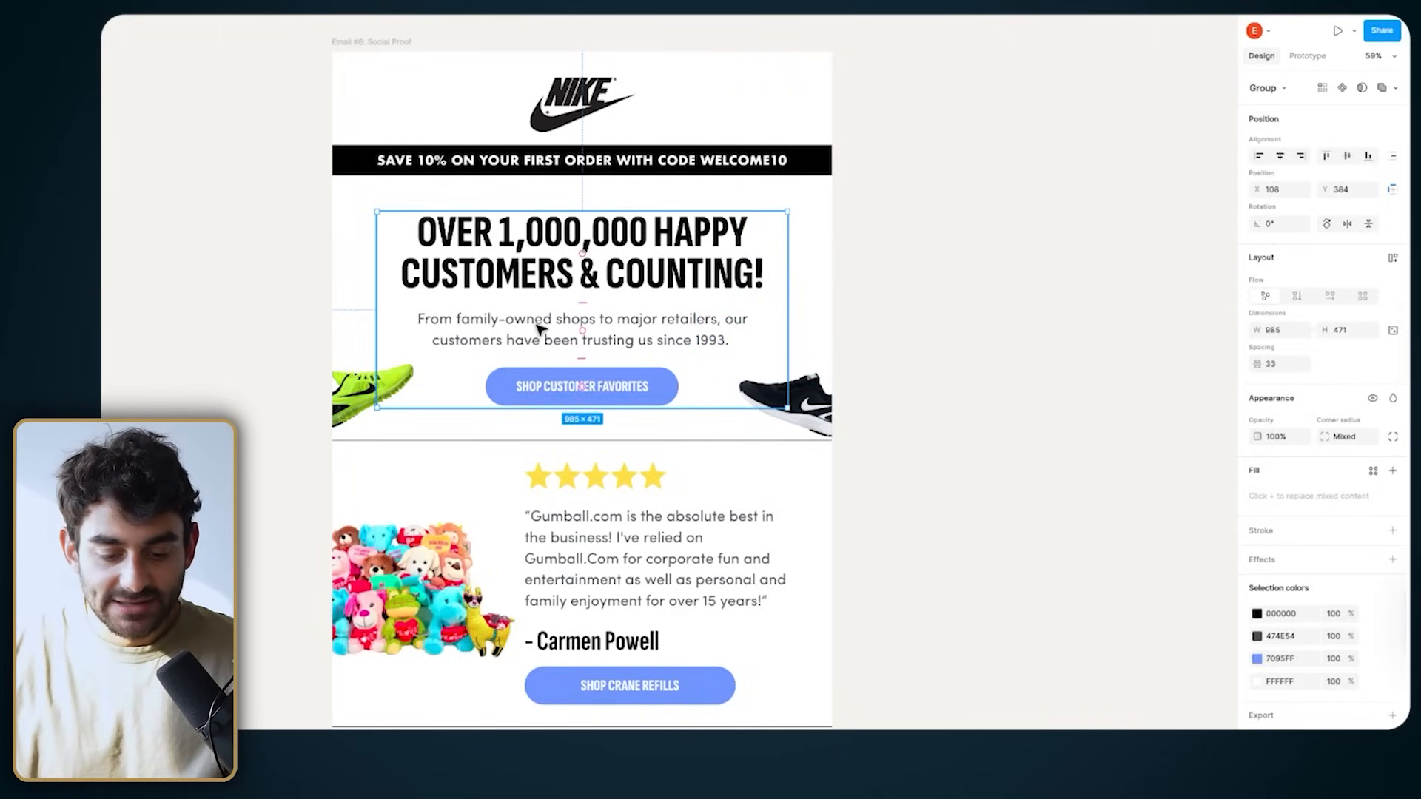
{"action": "left_click", "coordinate": [562, 283]}
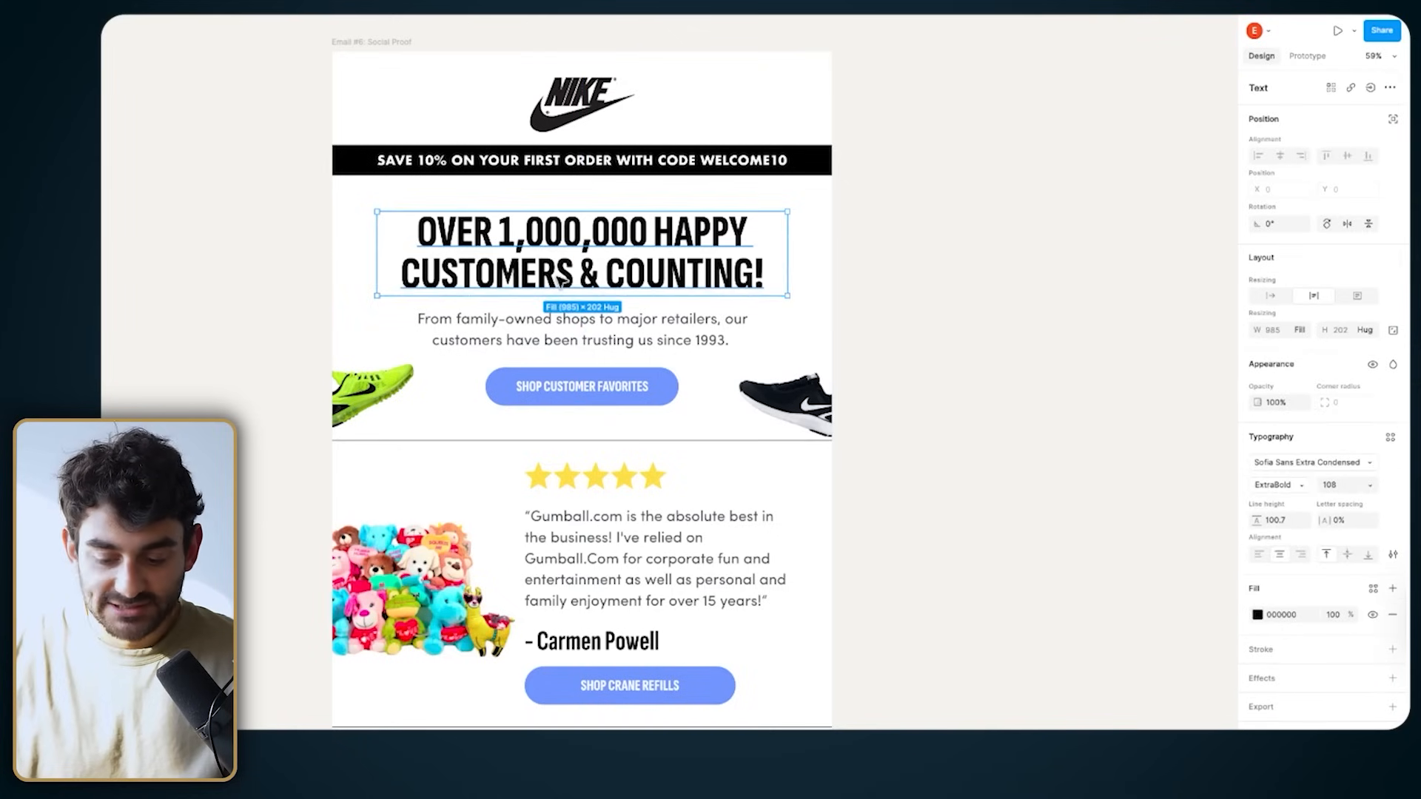
{"action": "left_click", "coordinate": [1300, 463]}
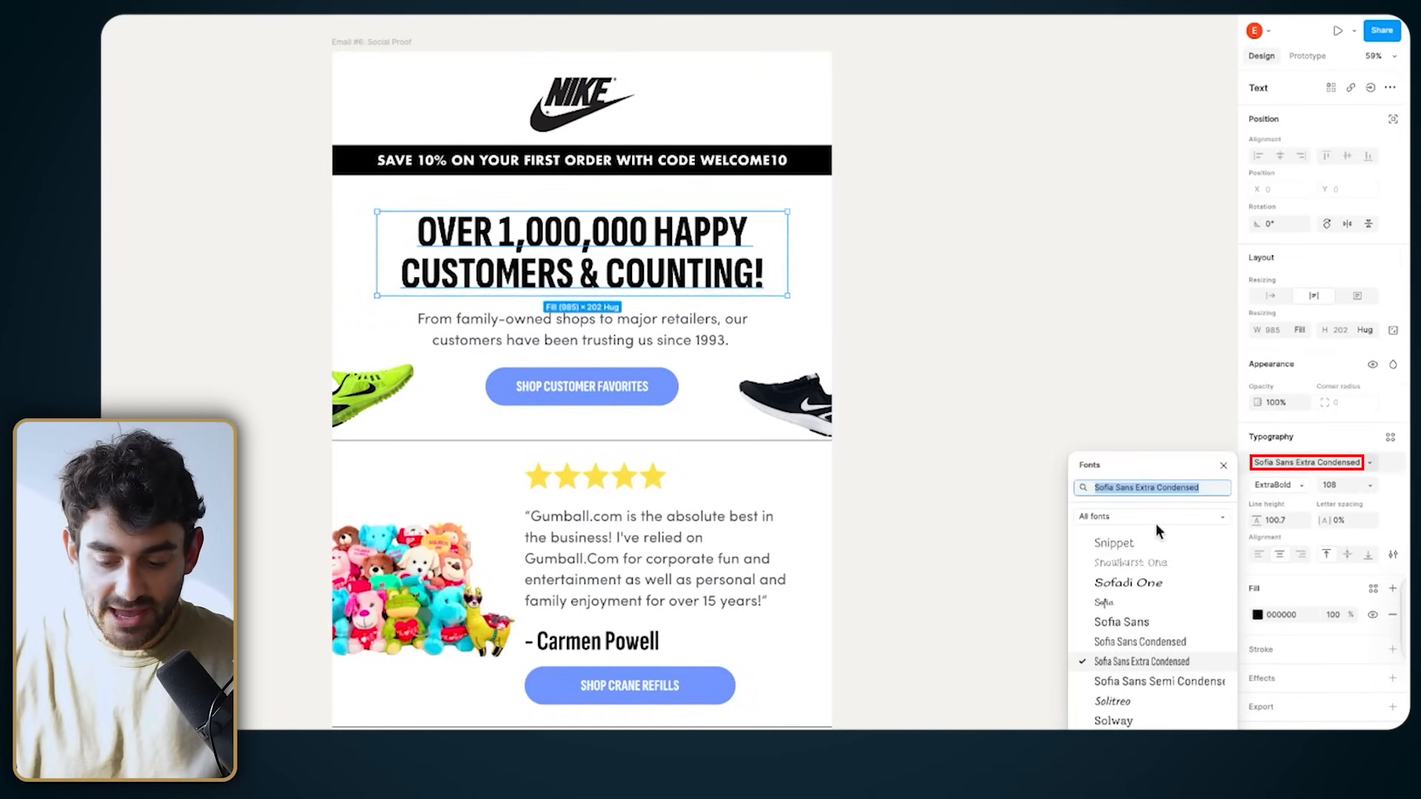
{"action": "left_click", "coordinate": [1121, 486]}
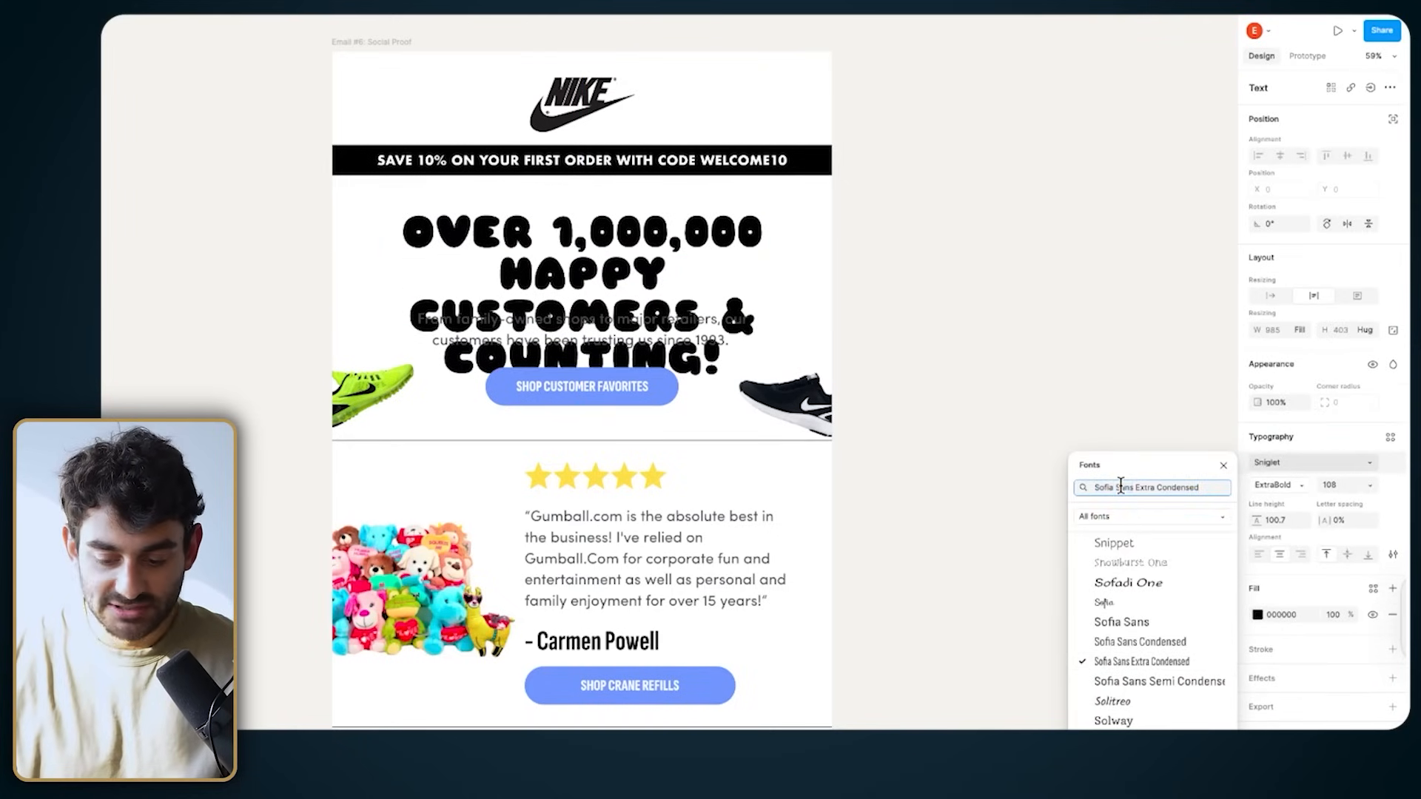
{"action": "key", "text": "ctrl+a"}
{"action": "type", "text": "futu"}
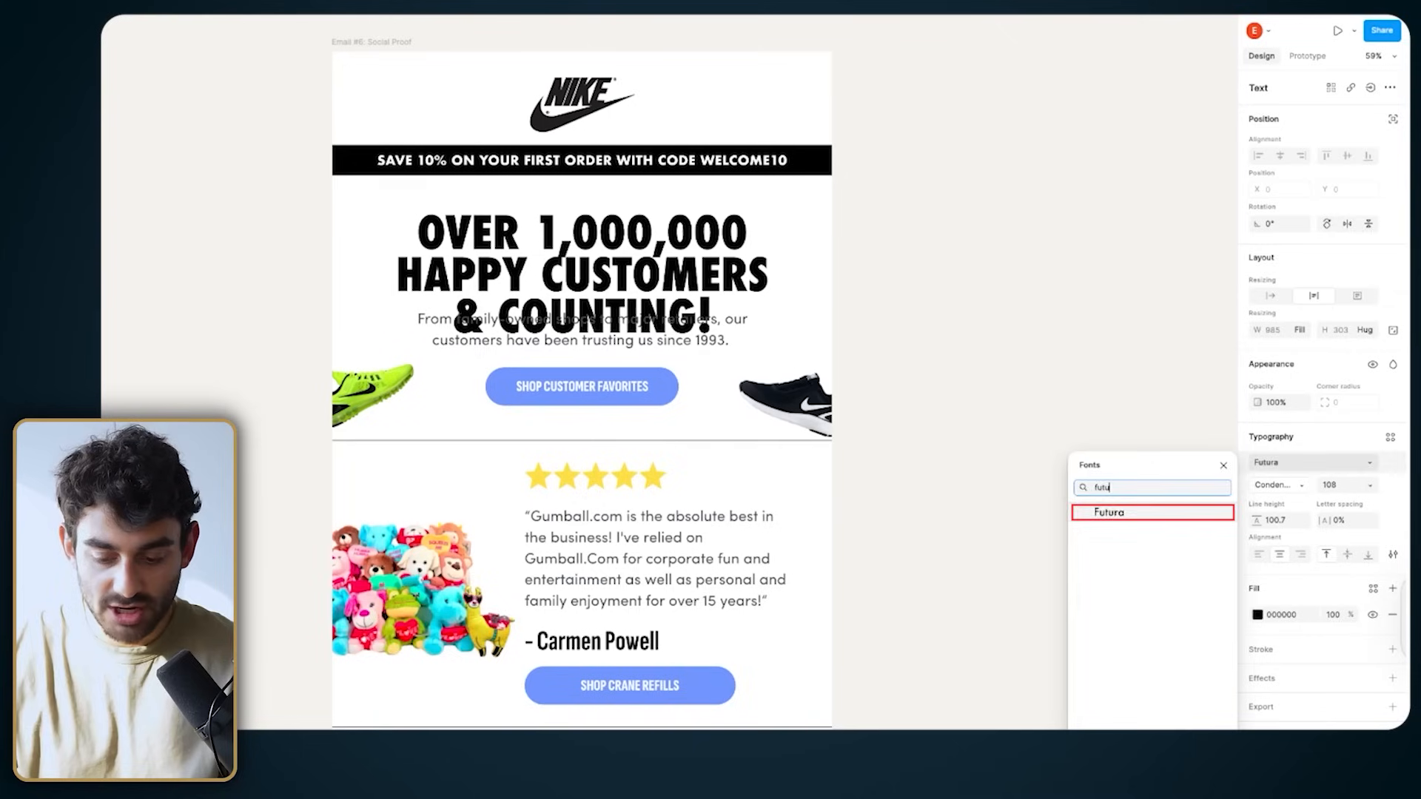
{"action": "left_click", "coordinate": [1121, 513]}
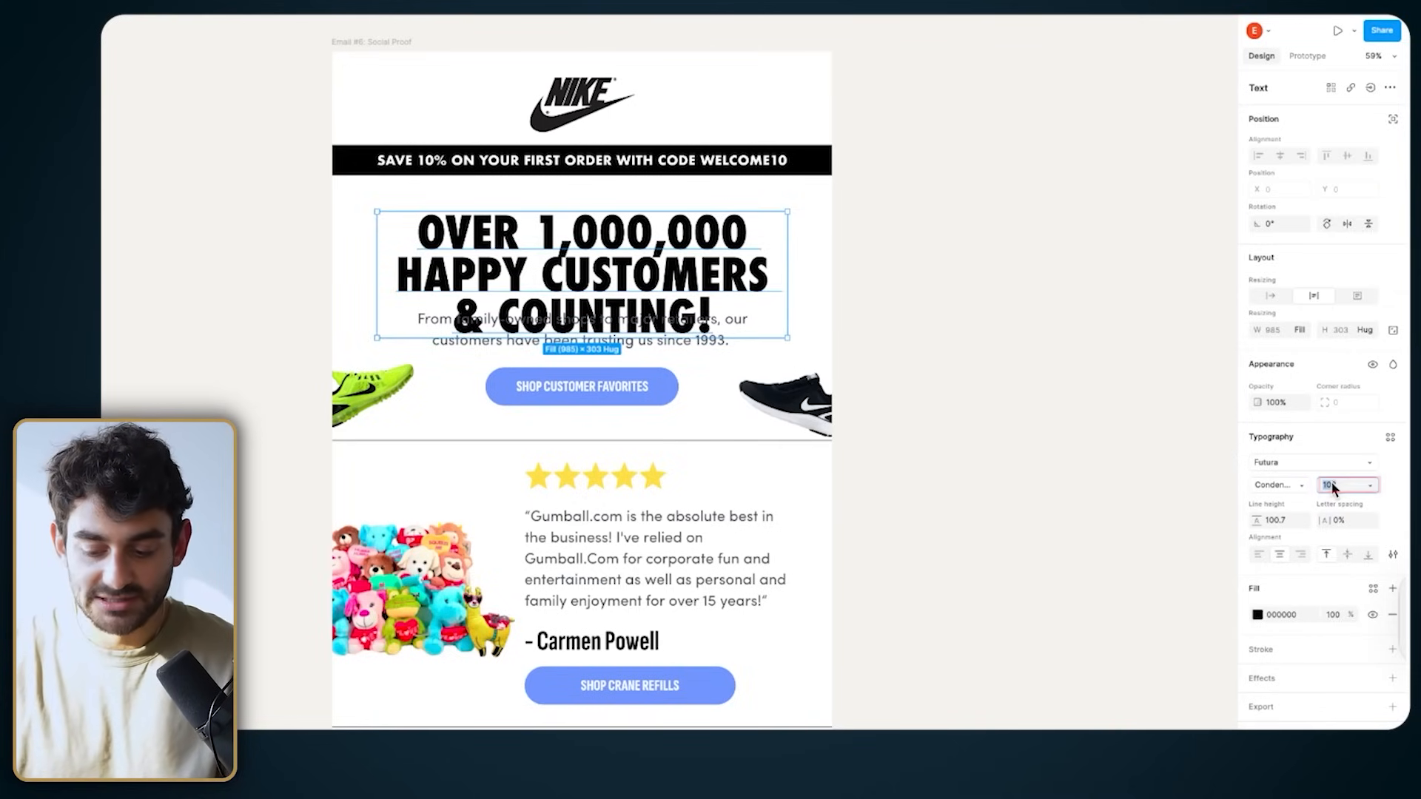
Step: Reduce the hero headline's font size, trying 65 and 75 before settling on 85
{"action": "type", "text": "65"}
{"action": "key", "text": "Return"}
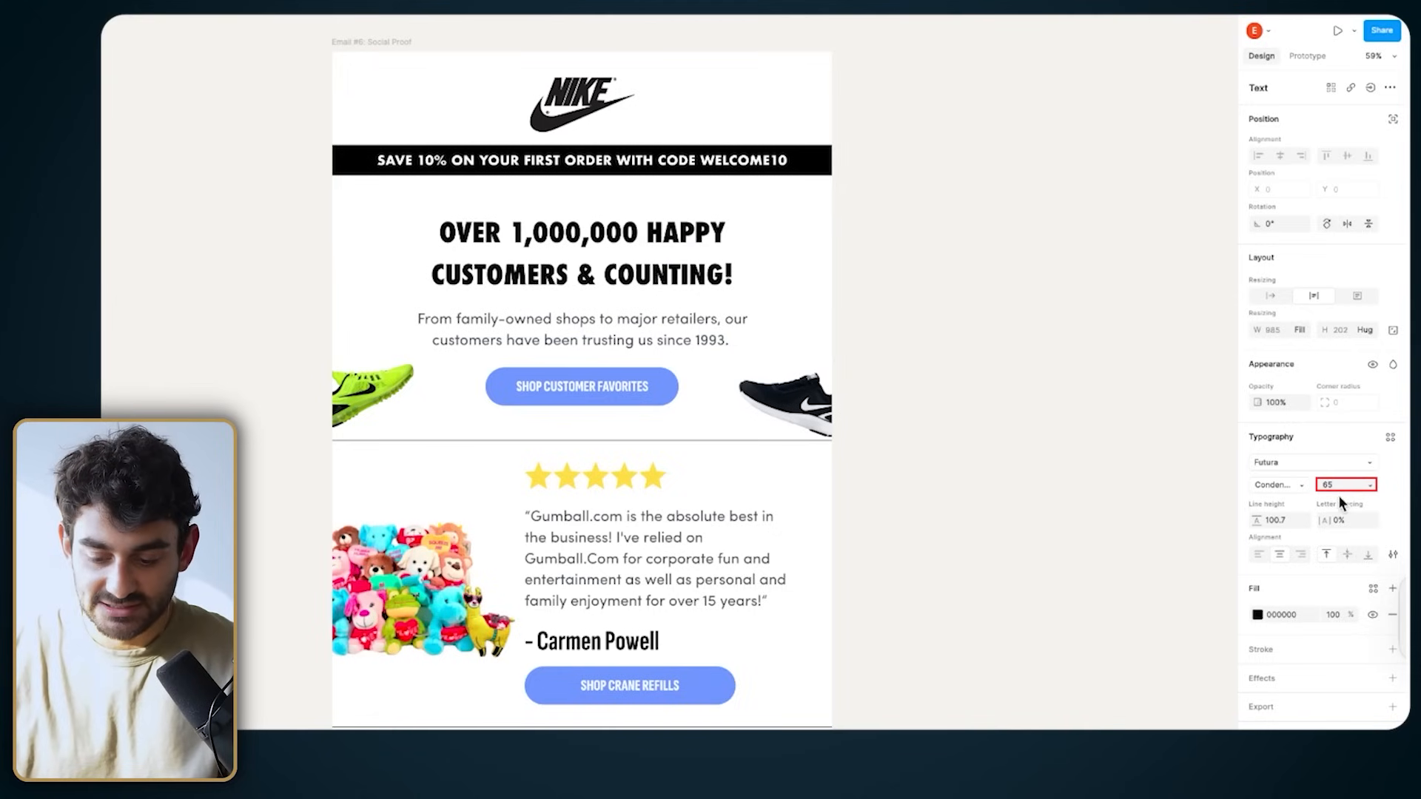
{"action": "type", "text": "75"}
{"action": "key", "text": "Return"}
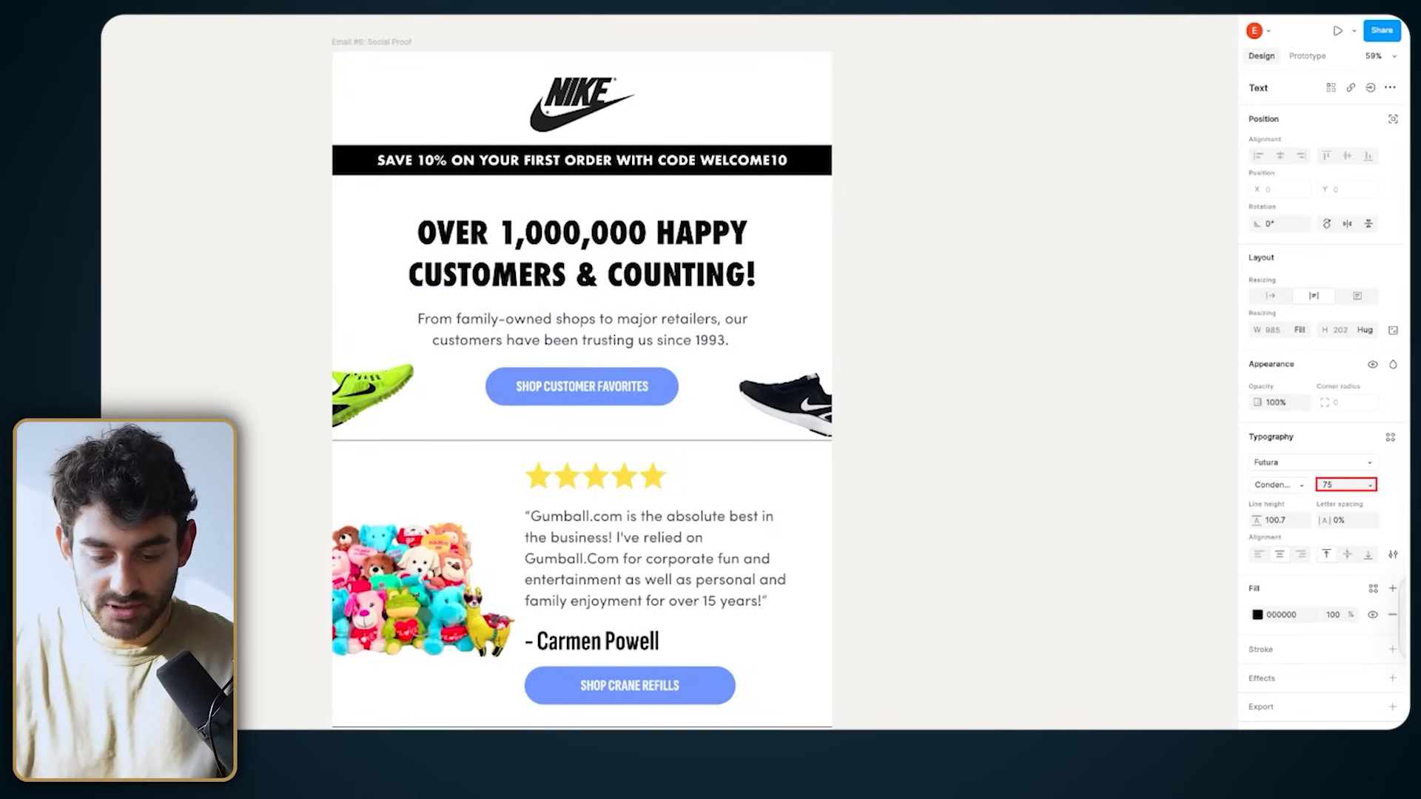
{"action": "type", "text": "85"}
{"action": "key", "text": "Return"}
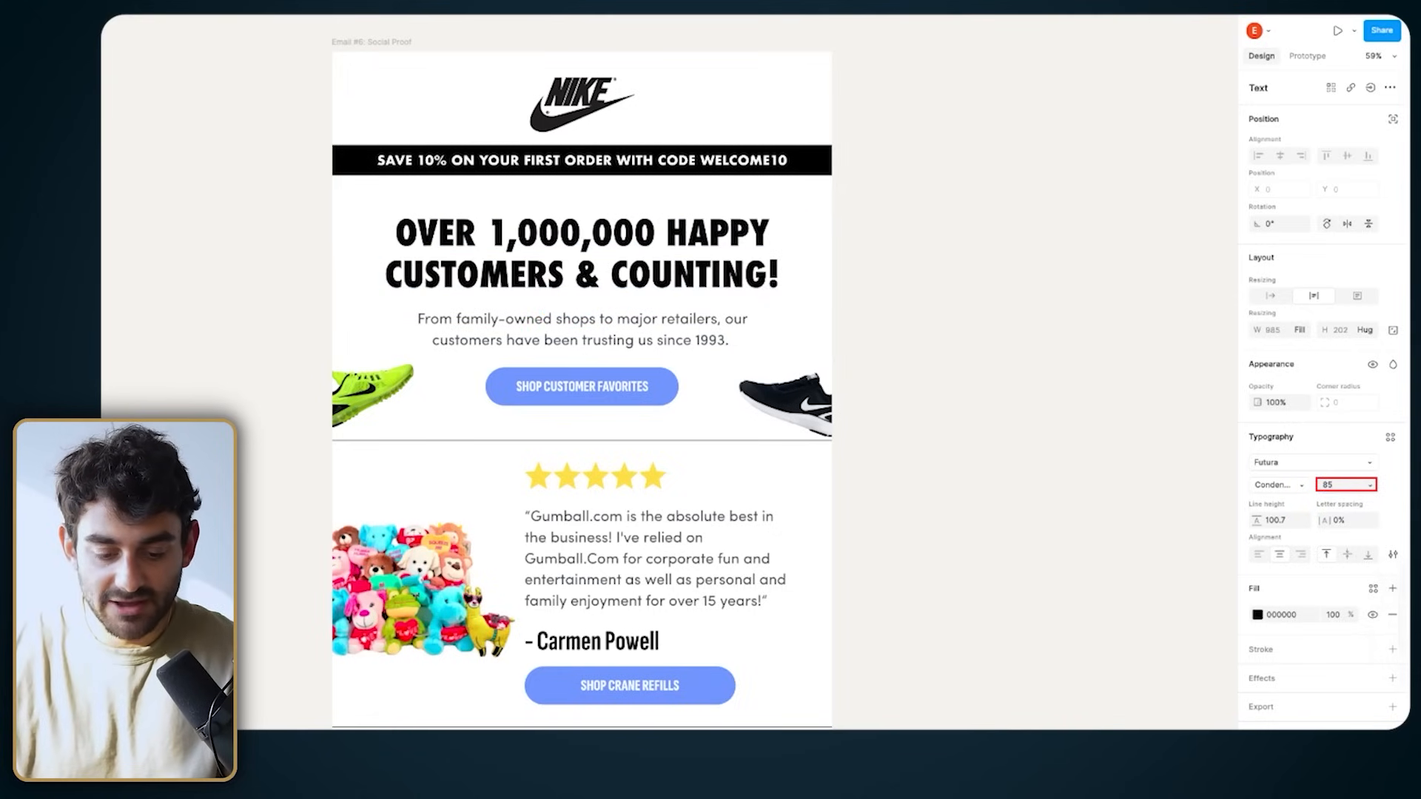
Step: Replace the missing Sofia Pro font of the hero subtext with Helvetica
{"action": "left_click", "coordinate": [560, 328]}
{"action": "double_click", "coordinate": [560, 328]}
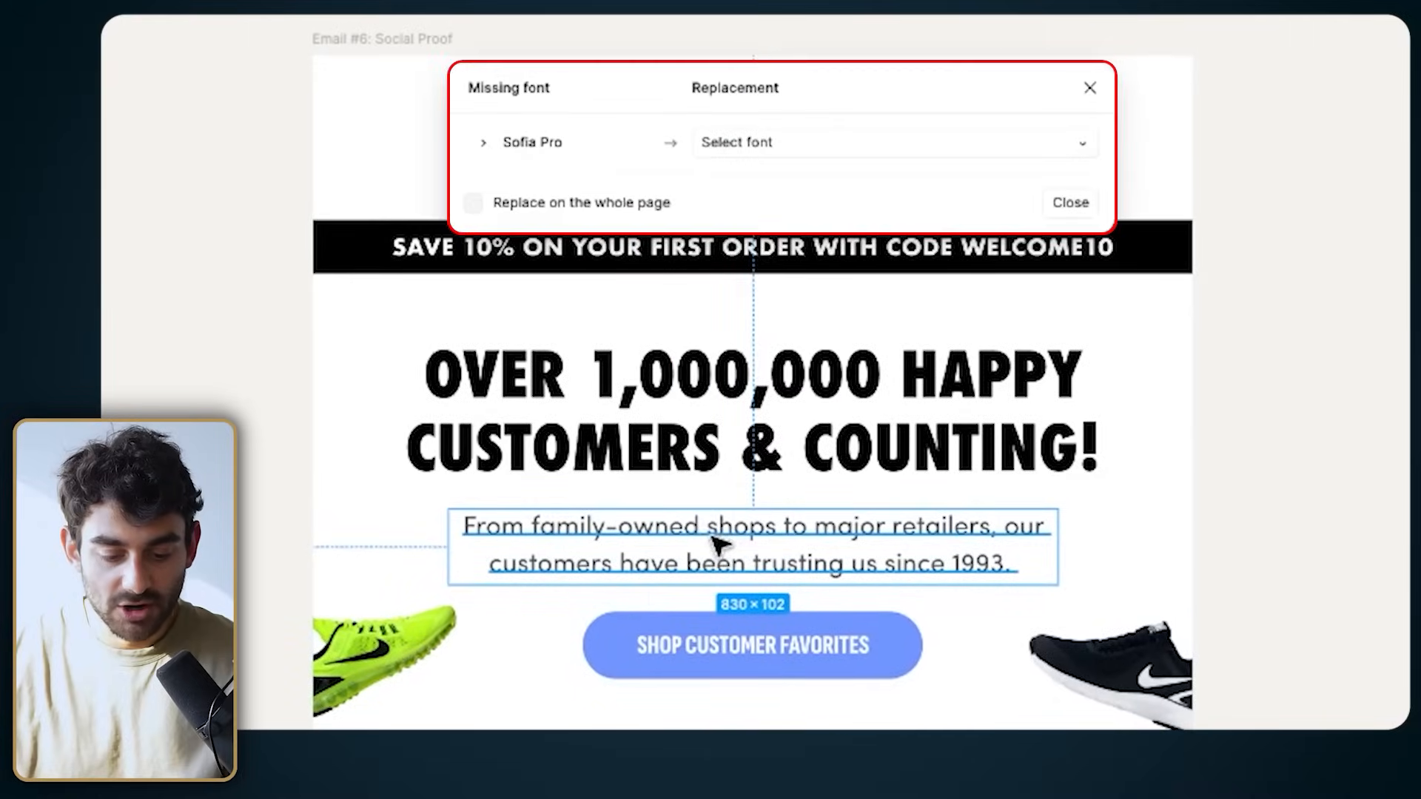
{"action": "left_click", "coordinate": [765, 158]}
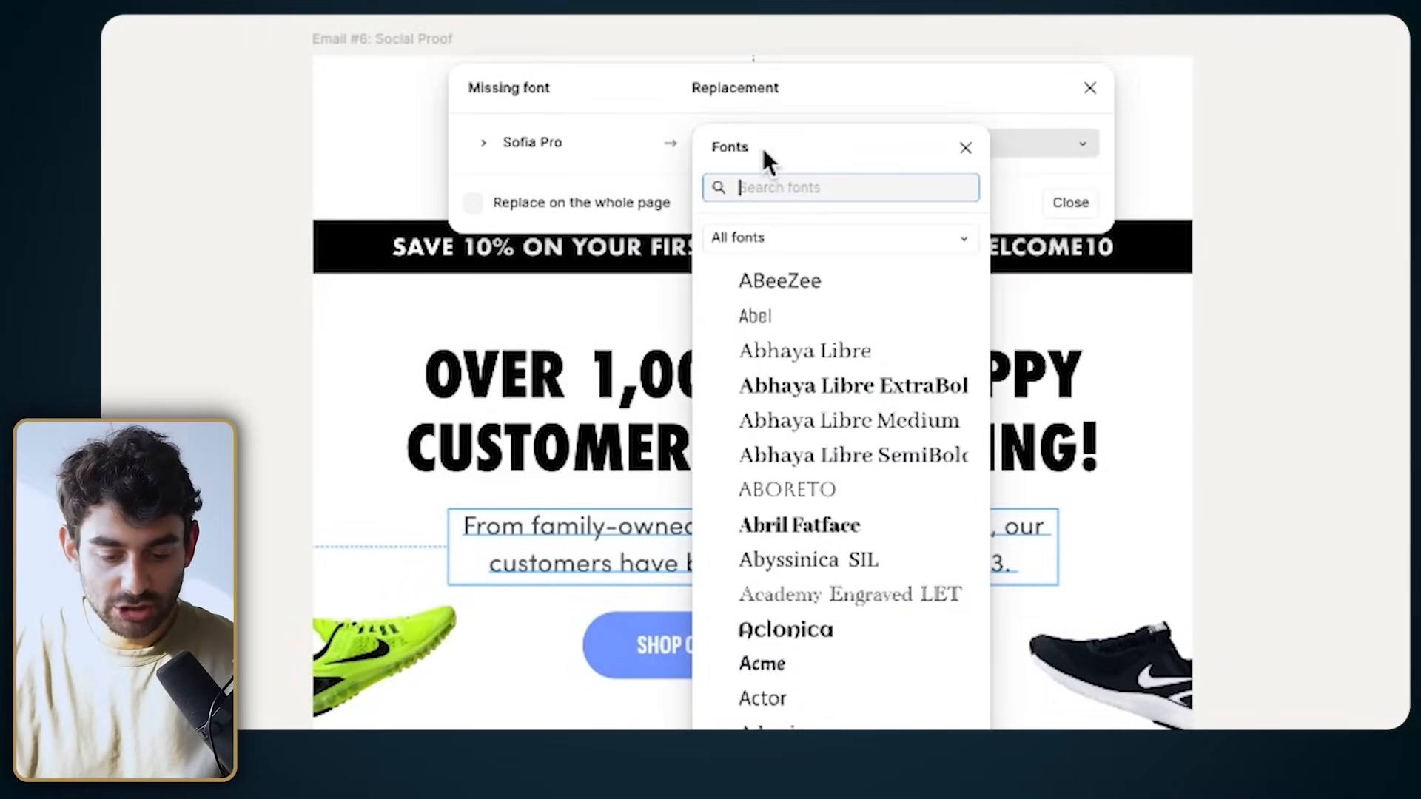
{"action": "type", "text": "helv"}
{"action": "left_click", "coordinate": [789, 221]}
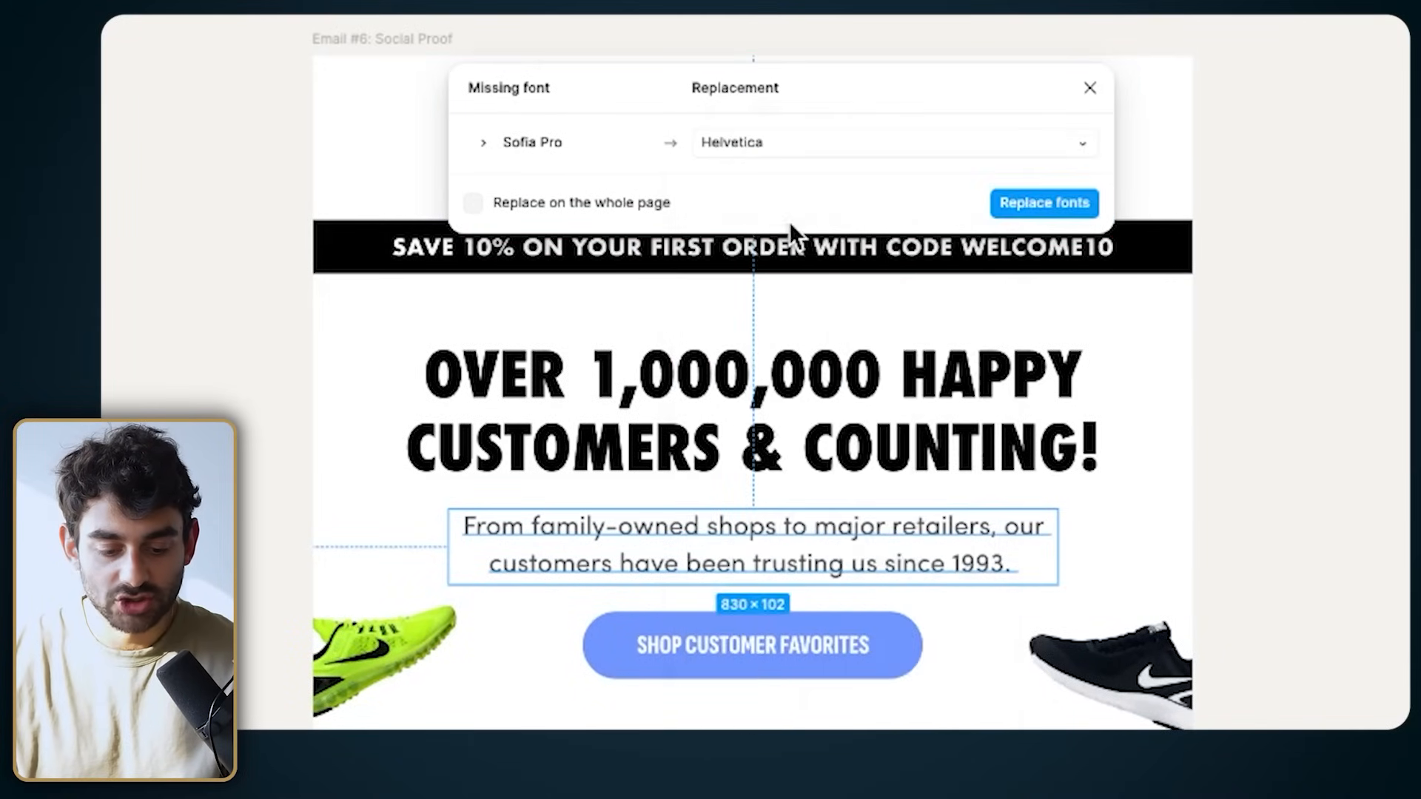
{"action": "left_click", "coordinate": [1029, 206]}
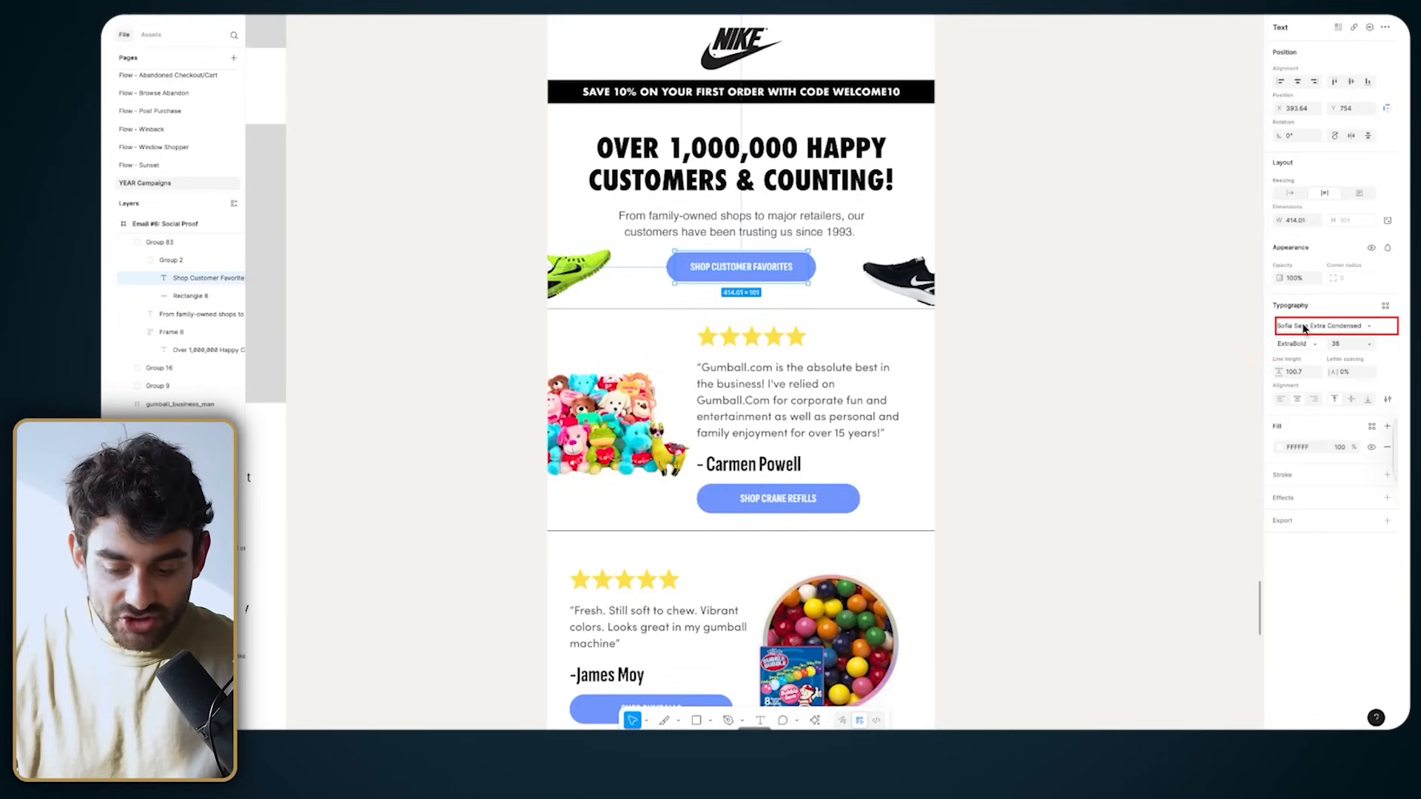
Step: Change the hero button label's font to Futura and set its size to 30
{"action": "left_click", "coordinate": [1304, 327]}
{"action": "type", "text": "futura"}
{"action": "key", "text": "Return"}
{"action": "left_click_drag", "start_coordinate": [777, 316], "coordinate": [777, 282]}
{"action": "key", "text": "ctrl+z"}
{"action": "double_click", "coordinate": [724, 266]}
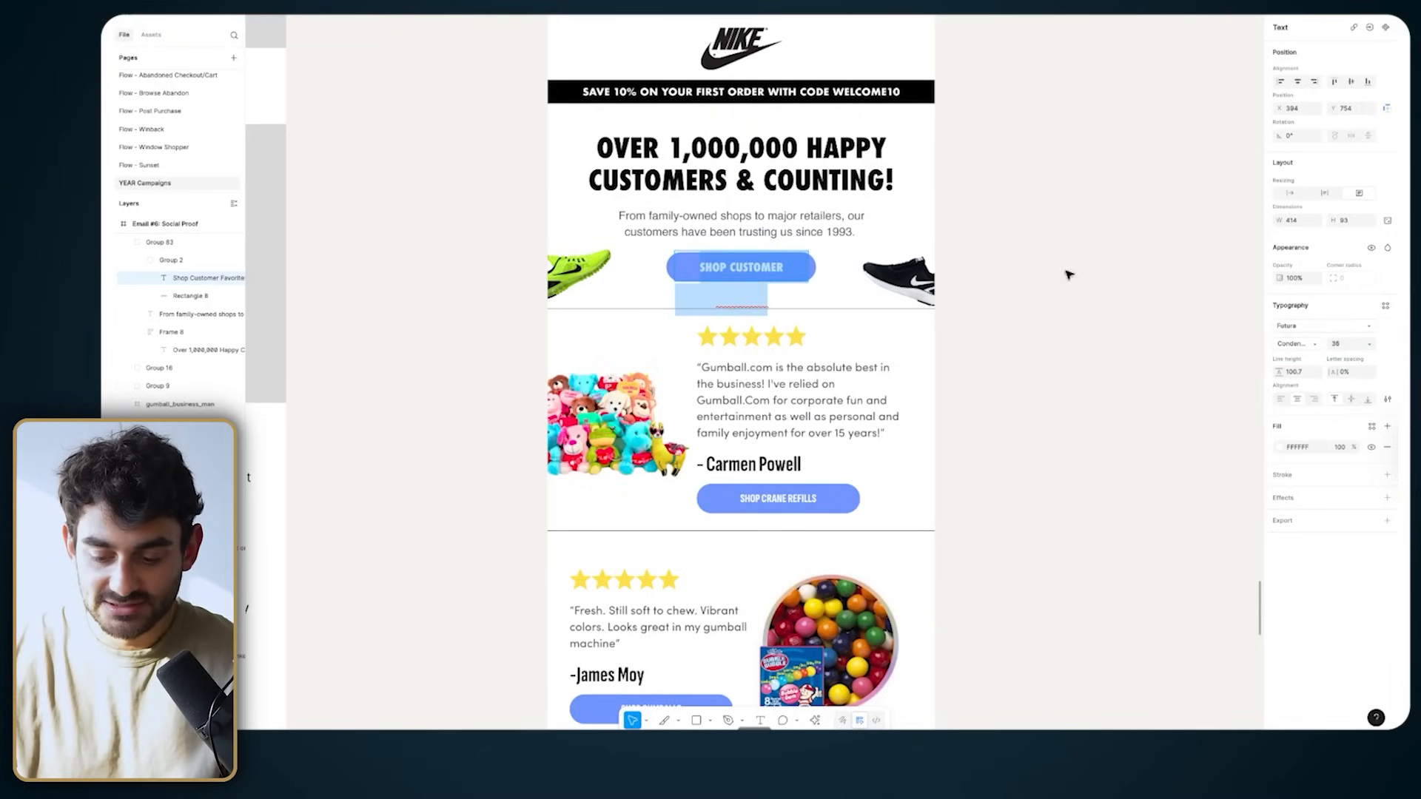
{"action": "left_click", "coordinate": [1336, 344]}
{"action": "type", "text": "30"}
{"action": "key", "text": "Return"}
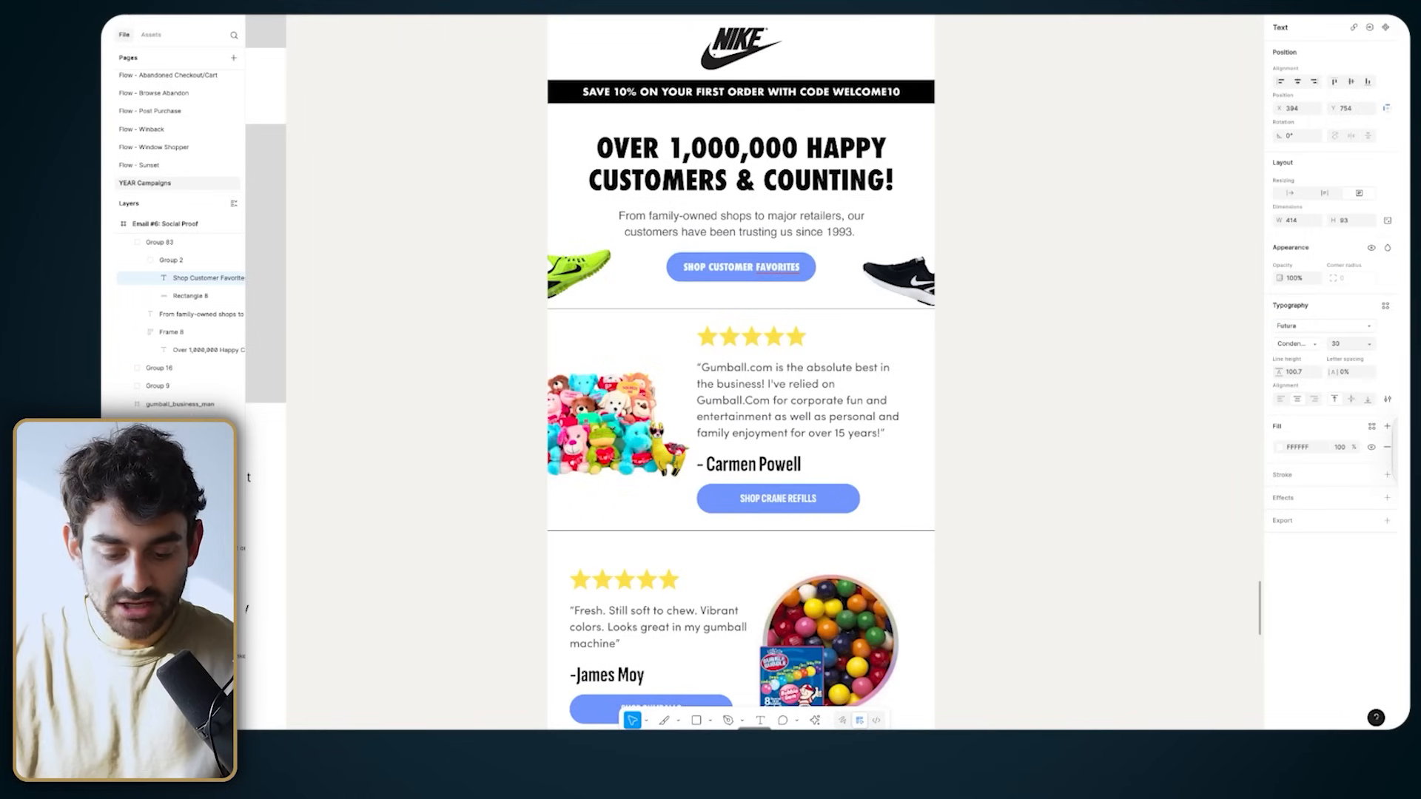
{"action": "scroll", "coordinate": [660, 260], "scroll_direction": "up", "scroll_amount": 2}
{"action": "key", "text": "Escape"}
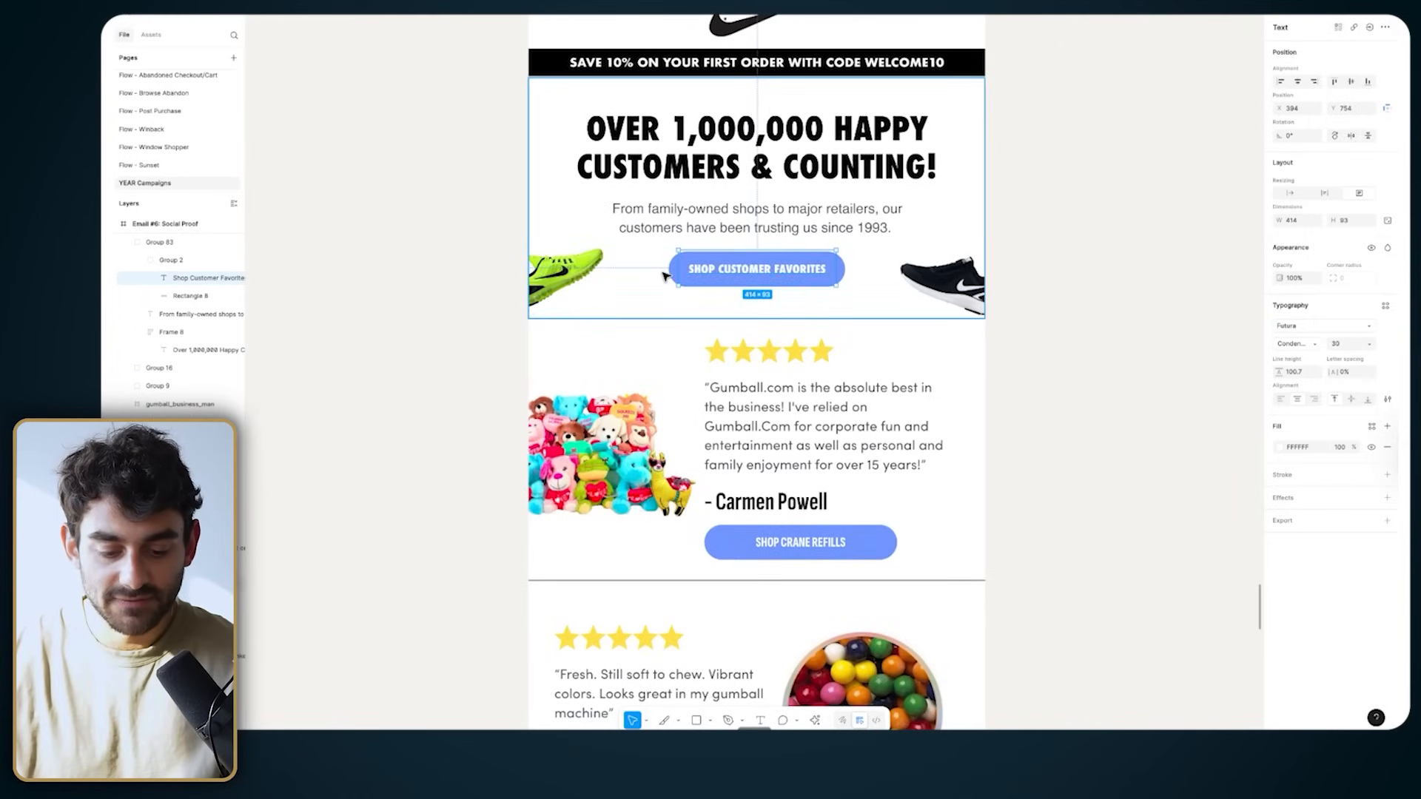
Step: Widen the hero button's background to about 558 and fit the label inside it at font size 36
{"action": "left_click", "coordinate": [673, 275]}
{"action": "left_click_drag", "start_coordinate": [669, 270], "coordinate": [634, 270]}
{"action": "left_click", "coordinate": [776, 273]}
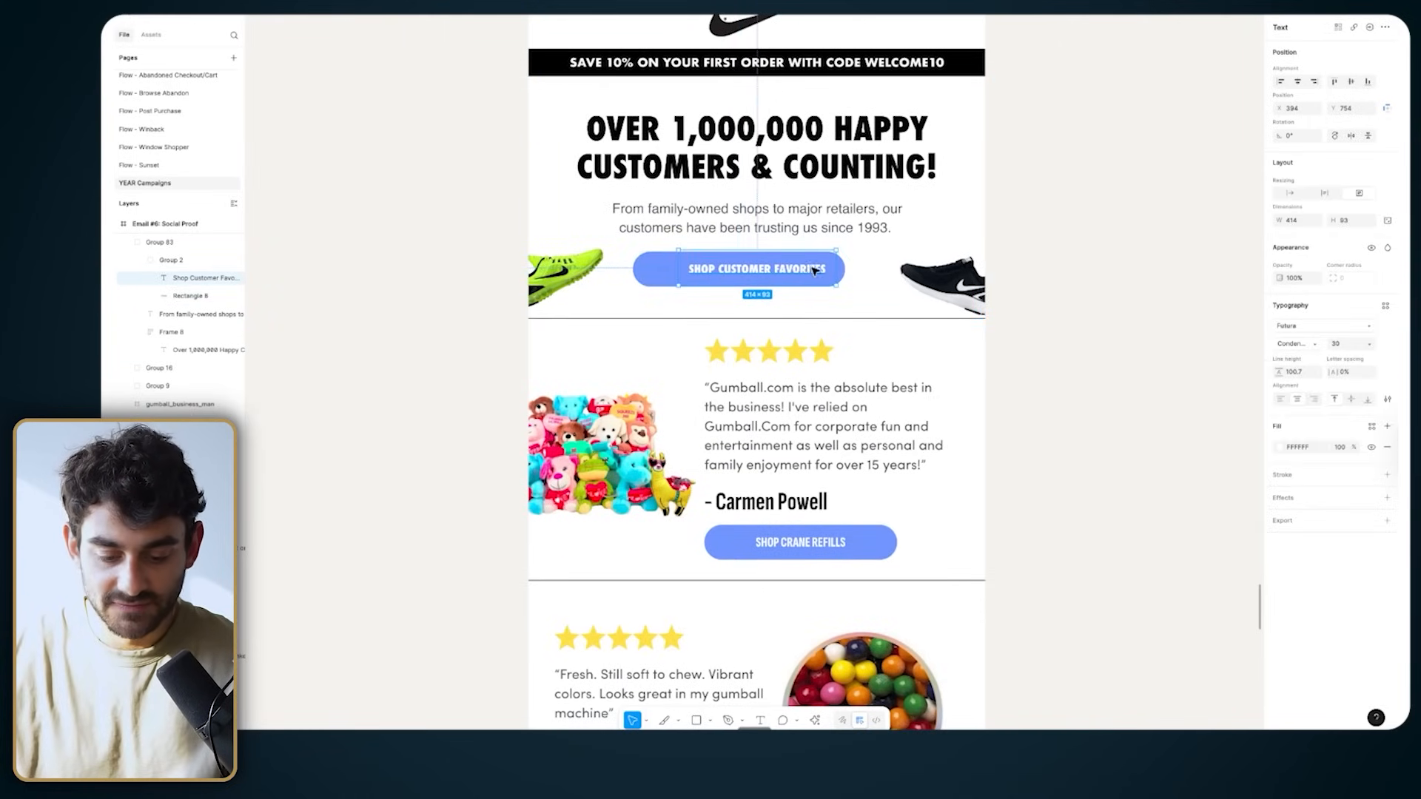
{"action": "left_click", "coordinate": [1339, 347]}
{"action": "type", "text": "36"}
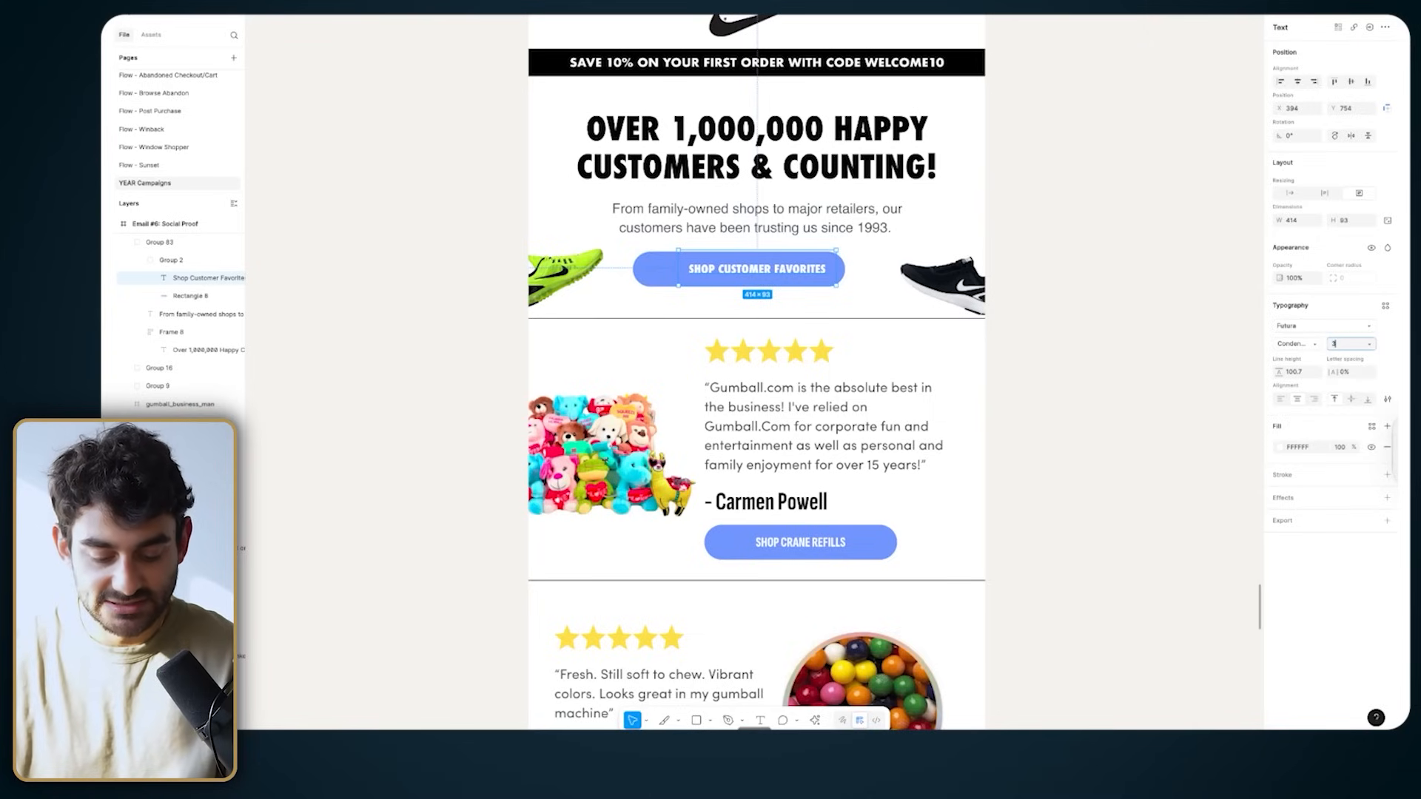
{"action": "key", "text": "Return"}
{"action": "left_click_drag", "start_coordinate": [837, 269], "coordinate": [786, 274]}
{"action": "left_click", "coordinate": [840, 272]}
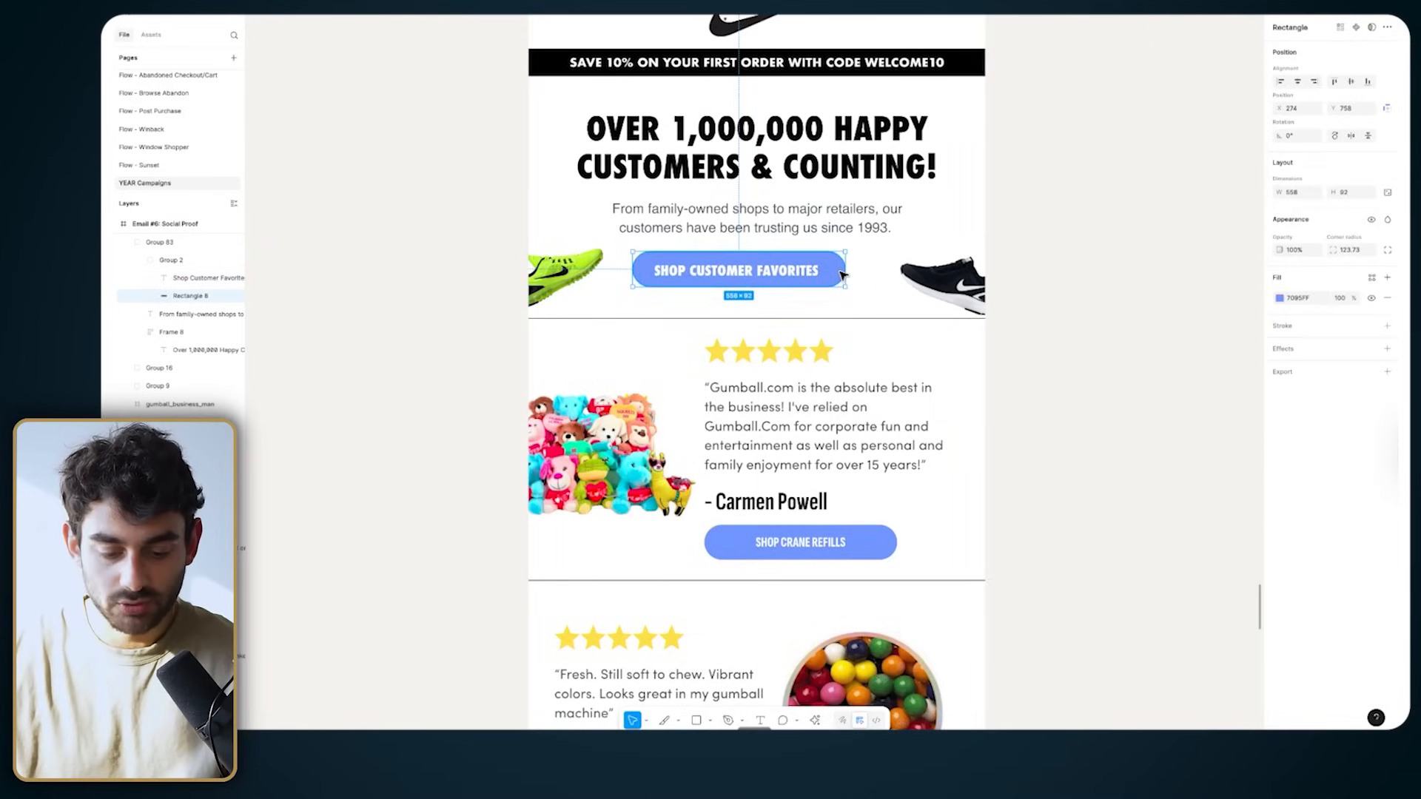
Step: Group the hero button's label with its background and align the label to the middle of the button
{"action": "left_click", "coordinate": [766, 269]}
{"action": "left_click", "coordinate": [844, 270], "text": "shift"}
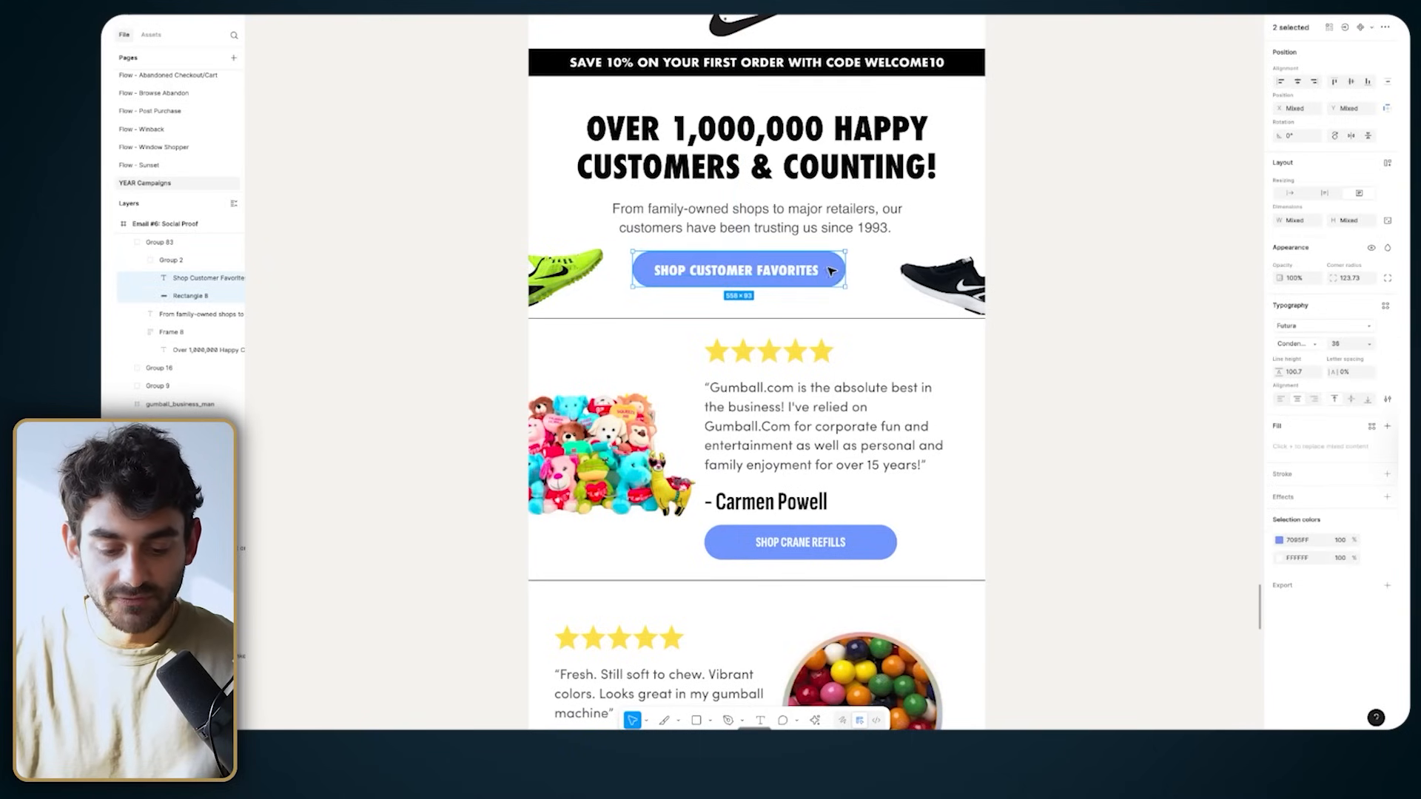
{"action": "right_click", "coordinate": [831, 270]}
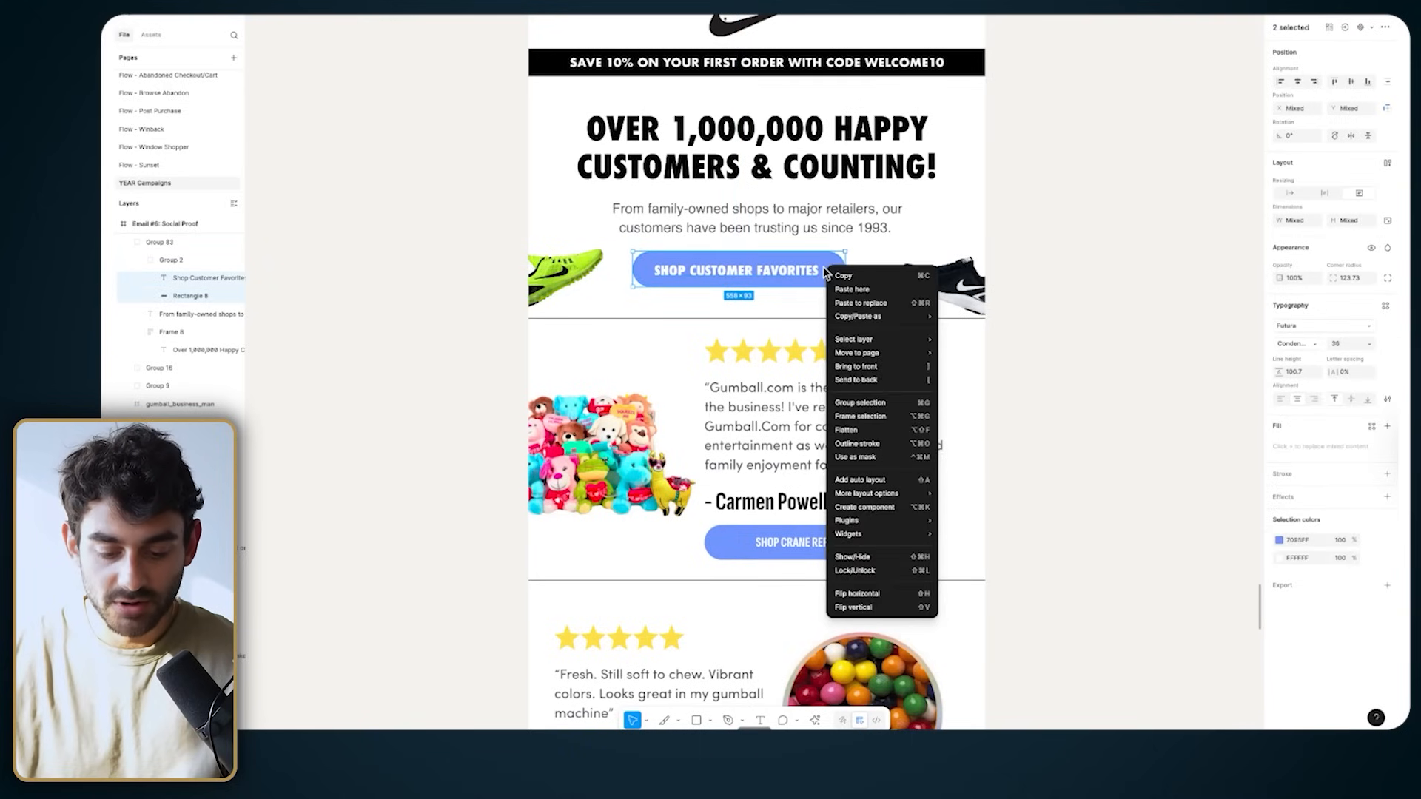
{"action": "left_click", "coordinate": [870, 405]}
{"action": "left_click", "coordinate": [751, 271]}
{"action": "left_click", "coordinate": [1298, 83]}
{"action": "left_click", "coordinate": [744, 273], "text": "shift"}
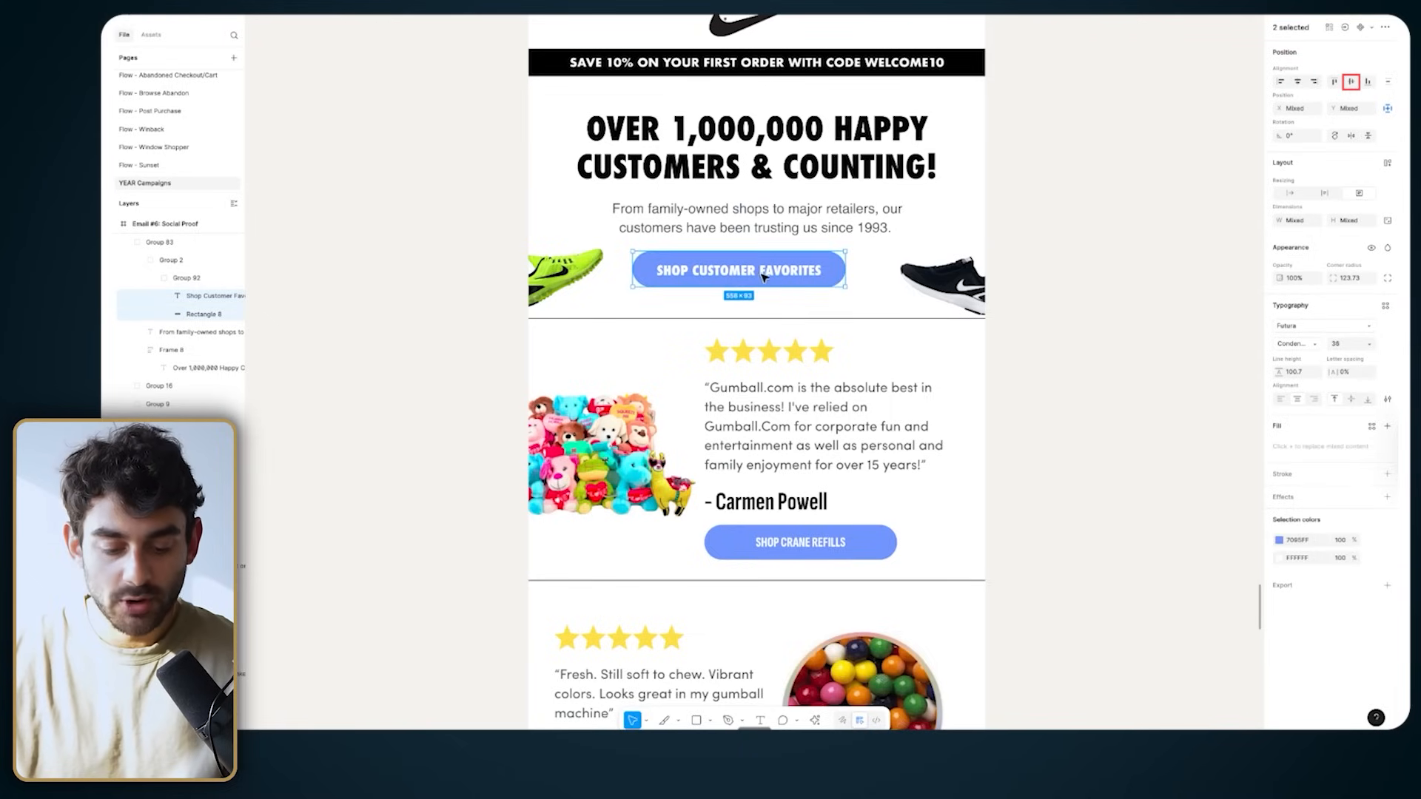
Step: Move the hero button to the horizontal centre of the section and recolour its background to black 000000
{"action": "mouse_move", "coordinate": [744, 272]}
{"action": "left_mouse_down"}
{"action": "mouse_move", "coordinate": [765, 270]}
{"action": "mouse_move", "coordinate": [761, 280]}
{"action": "left_mouse_up"}
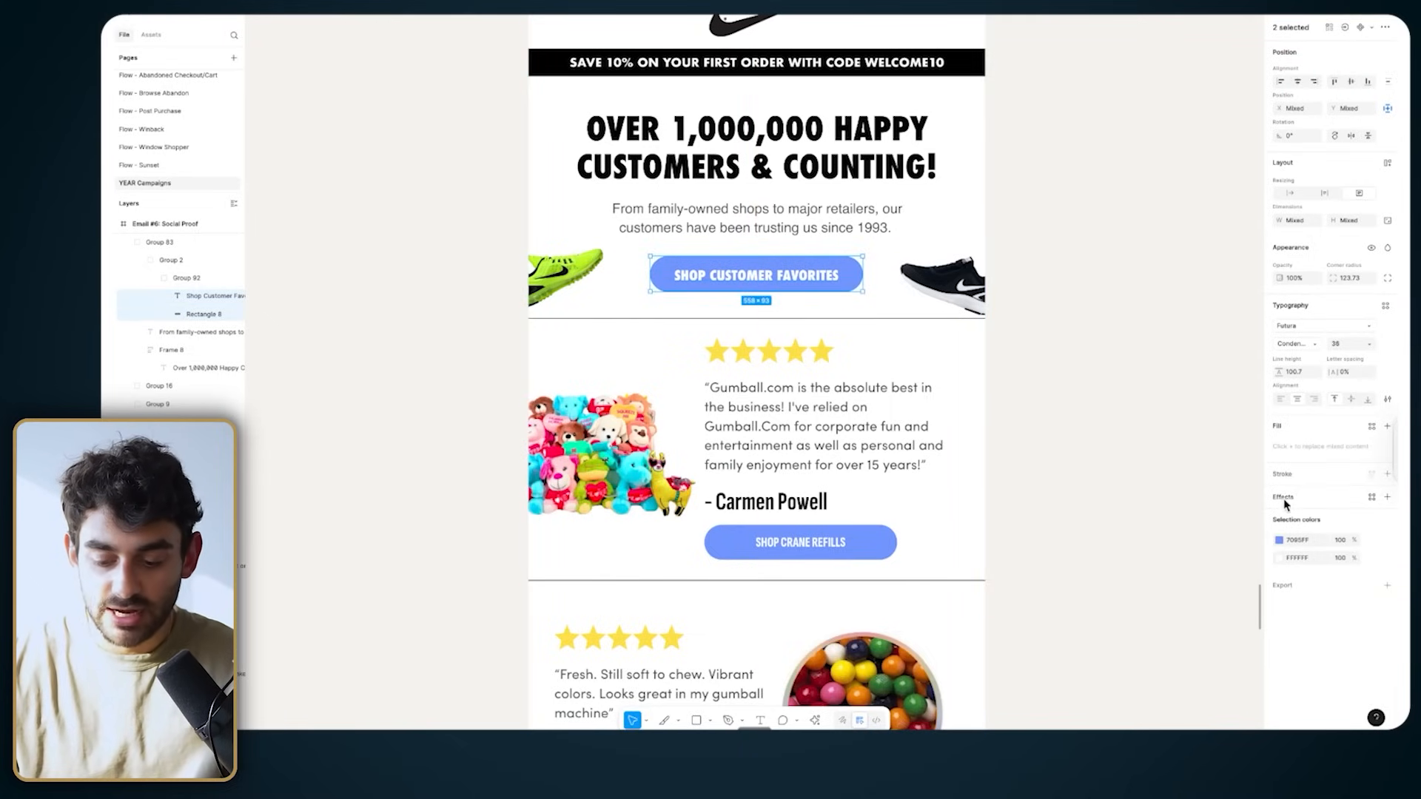
{"action": "left_click", "coordinate": [1280, 539]}
{"action": "left_click_drag", "start_coordinate": [1179, 529], "coordinate": [1133, 619]}
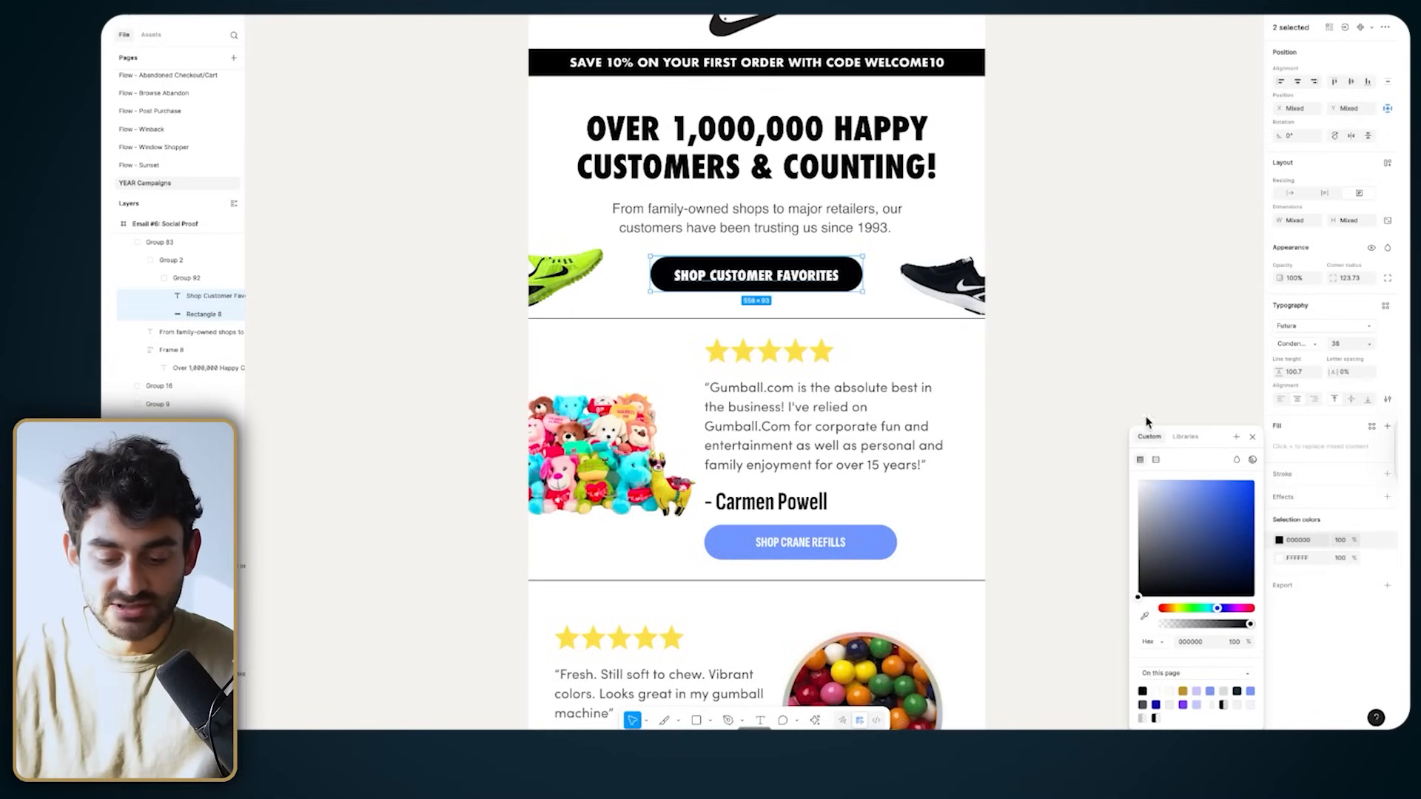
{"action": "left_click", "coordinate": [1181, 278]}
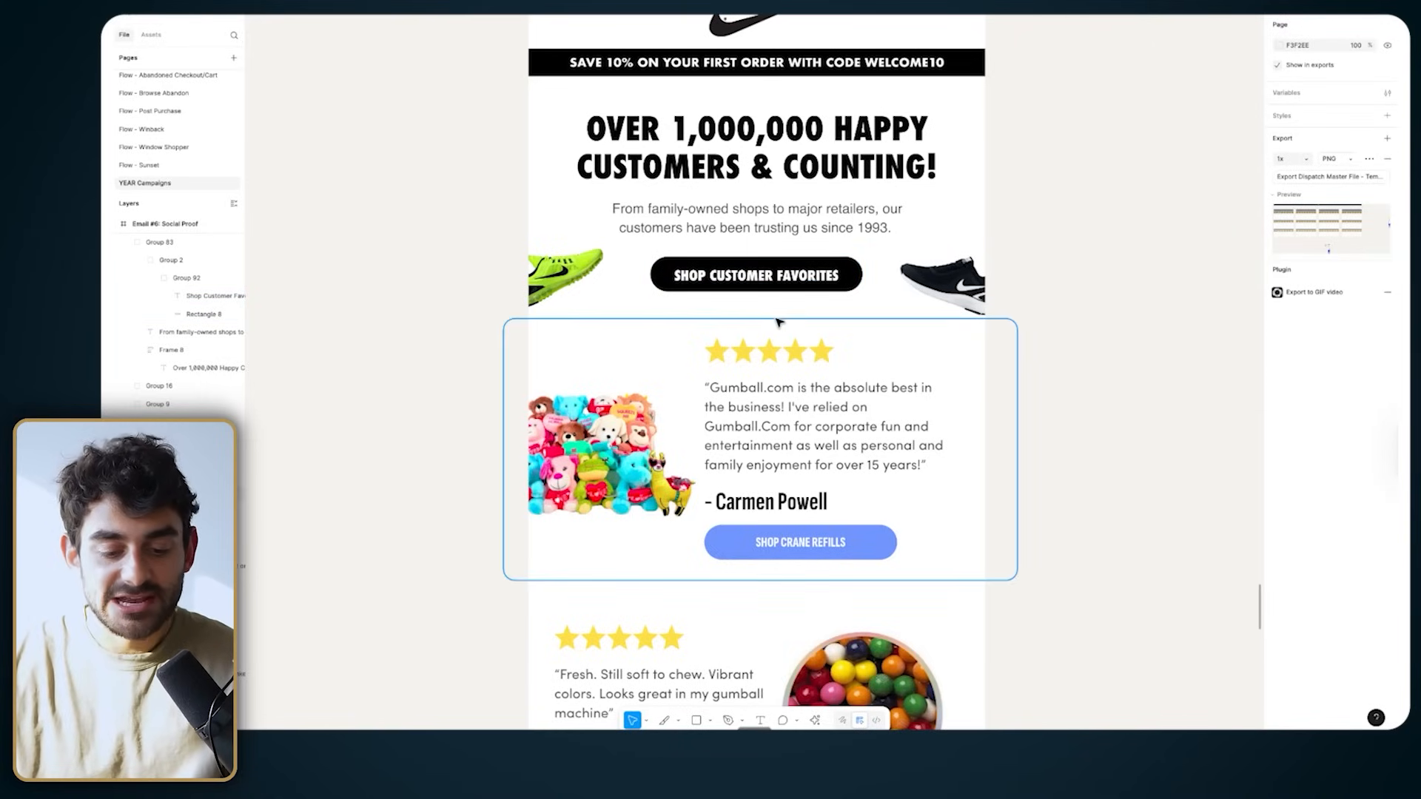
Step: Replace the hero subtext with "Trusted by runners around the world" and centre it between the headline and the button
{"action": "scroll", "coordinate": [754, 287], "scroll_direction": "up", "scroll_amount": 1}
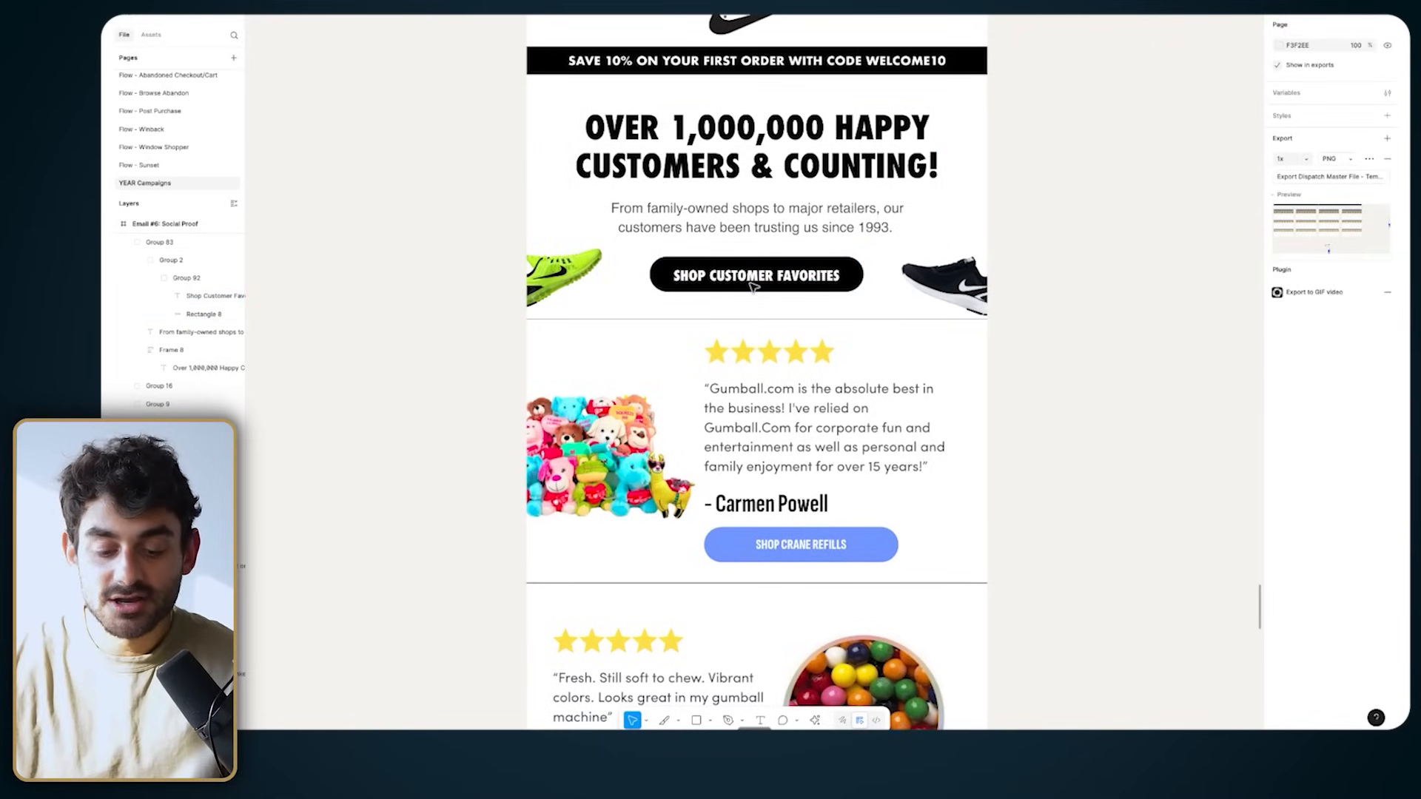
{"action": "left_click", "coordinate": [738, 228]}
{"action": "double_click", "coordinate": [737, 215]}
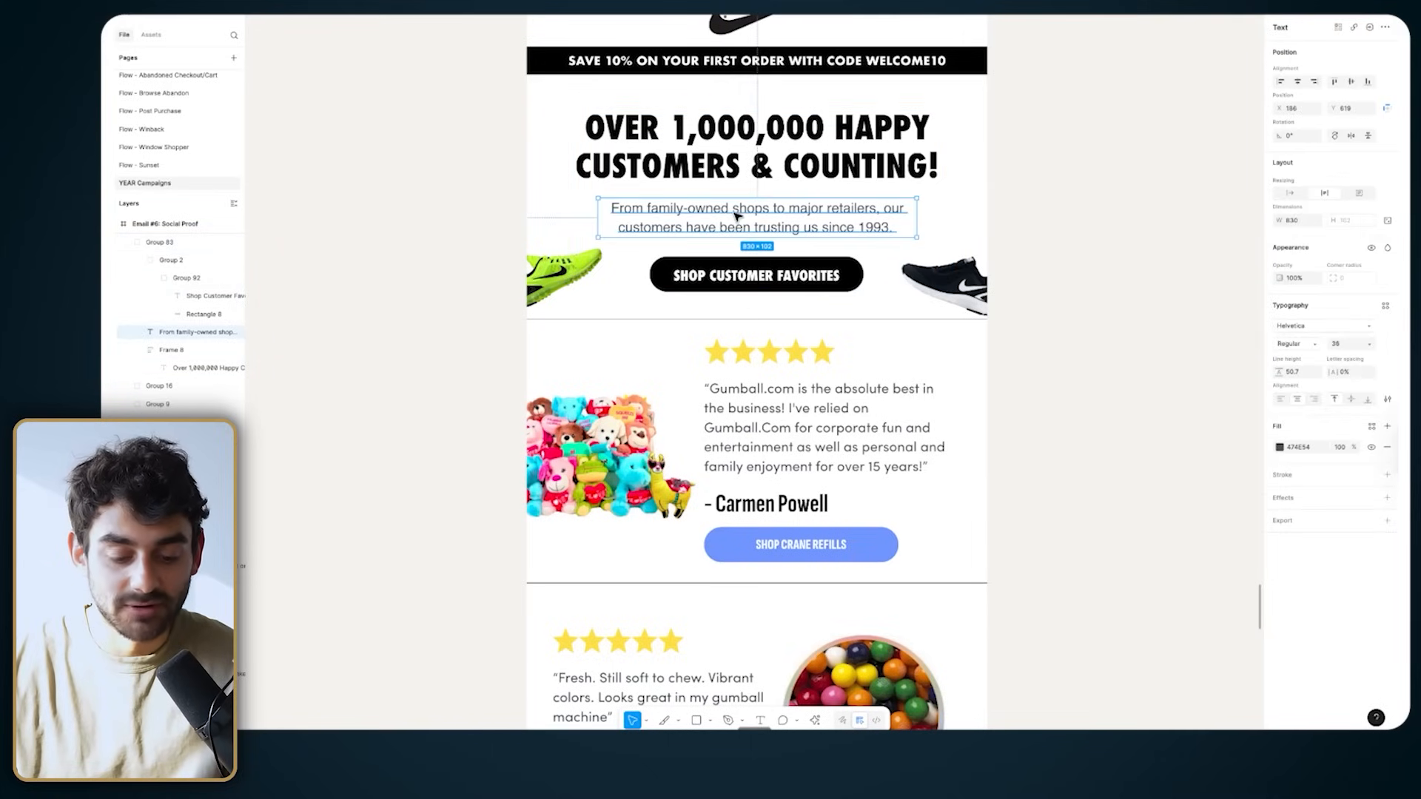
{"action": "double_click", "coordinate": [735, 213]}
{"action": "type", "text": "Trus"}
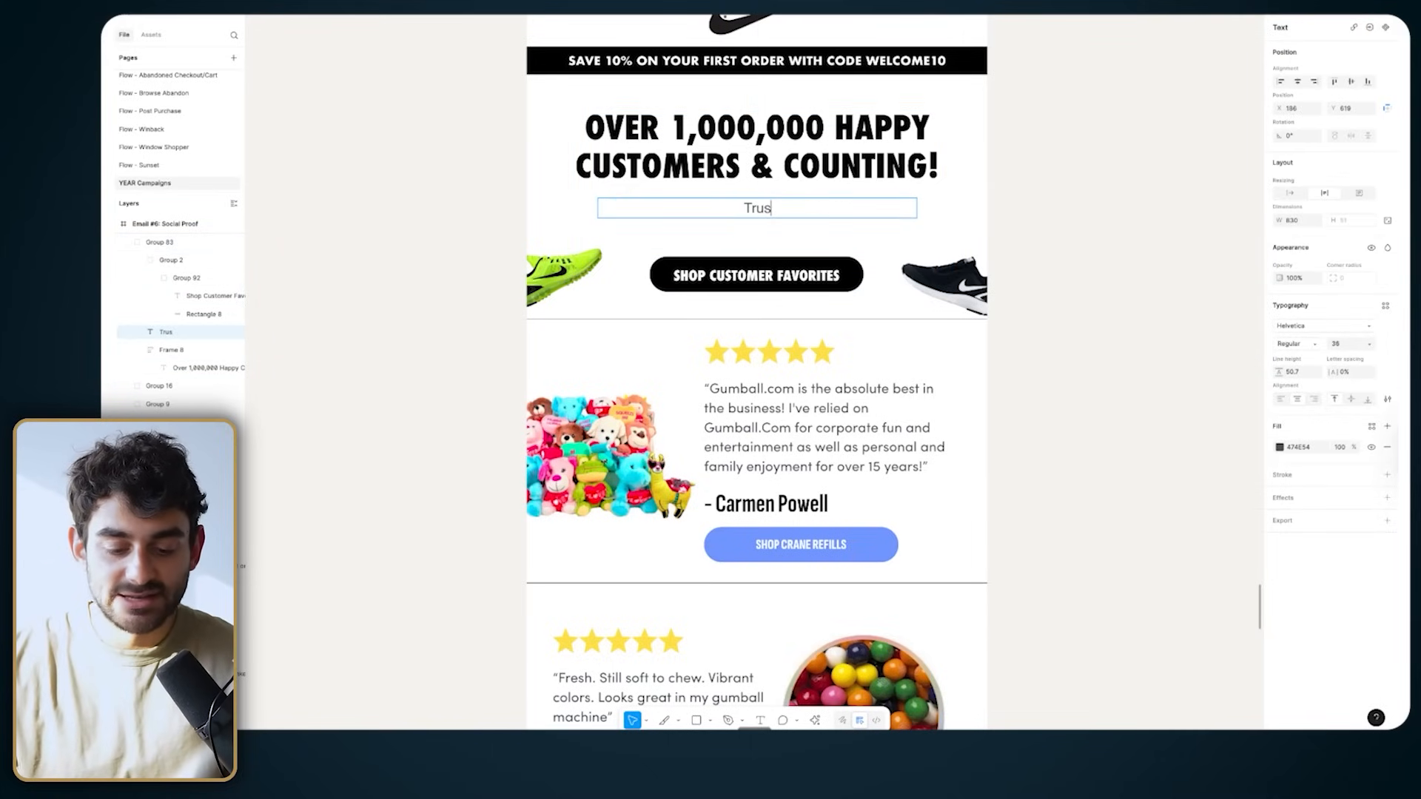
{"action": "type", "text": "ted by run"}
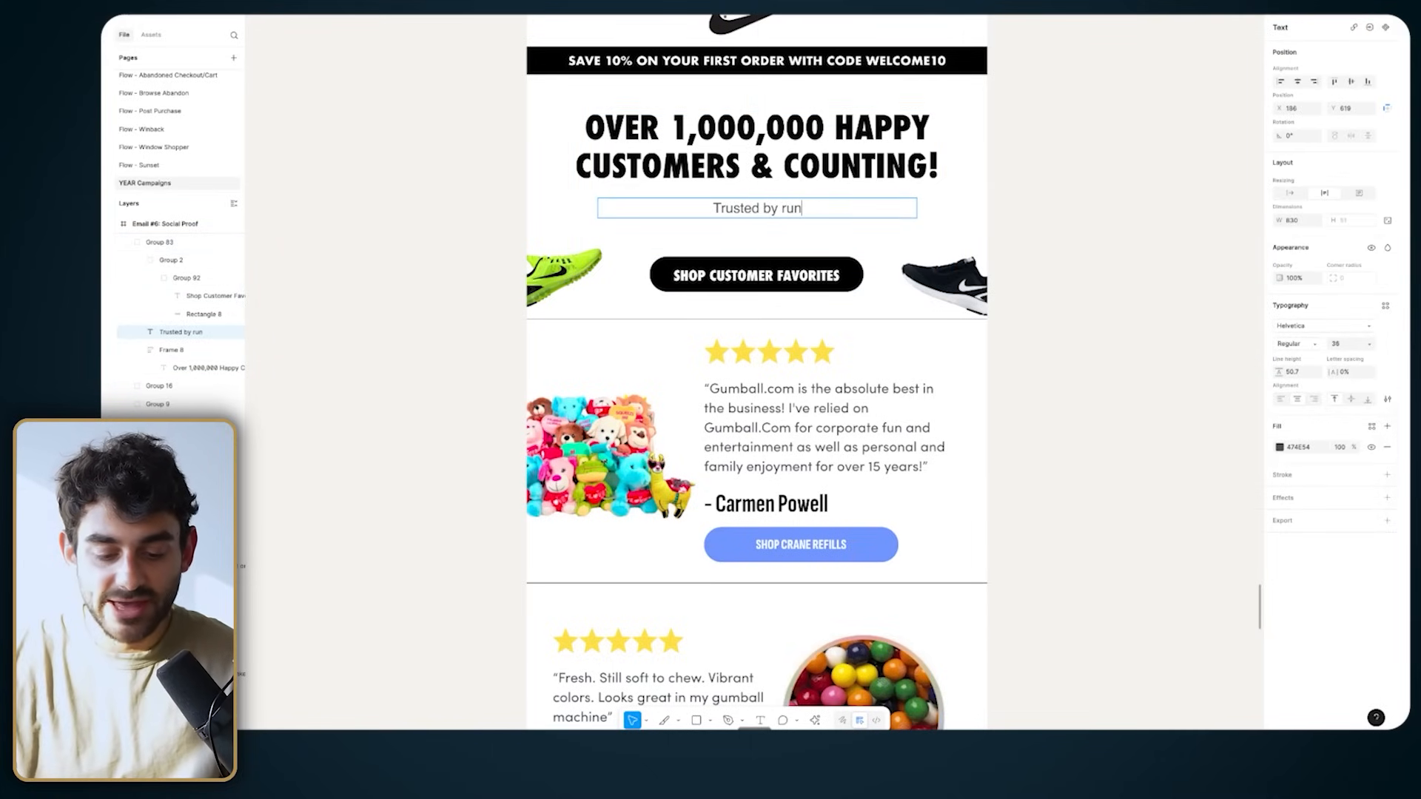
{"action": "type", "text": "ners around the world"}
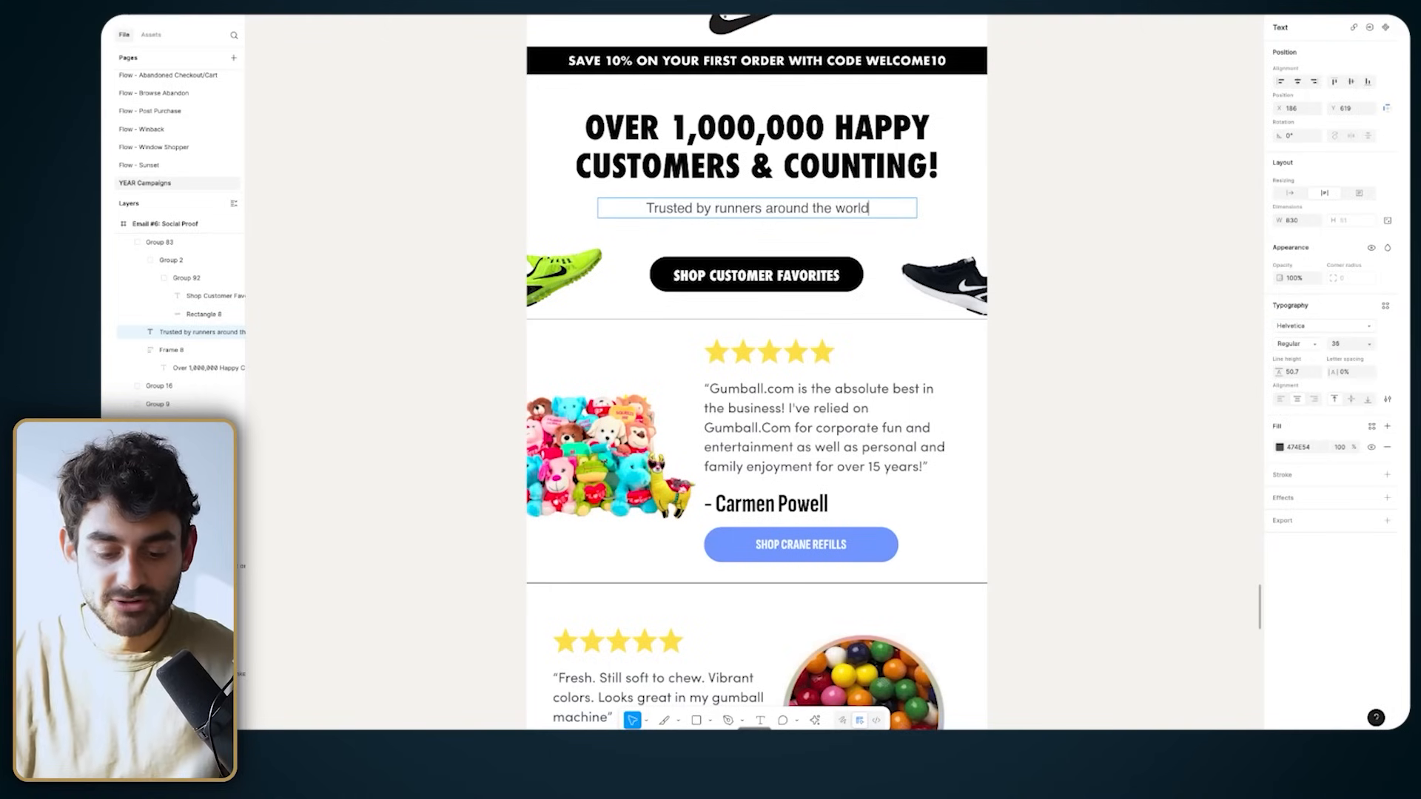
{"action": "key", "text": "Escape"}
{"action": "left_click_drag", "start_coordinate": [783, 215], "coordinate": [787, 223]}
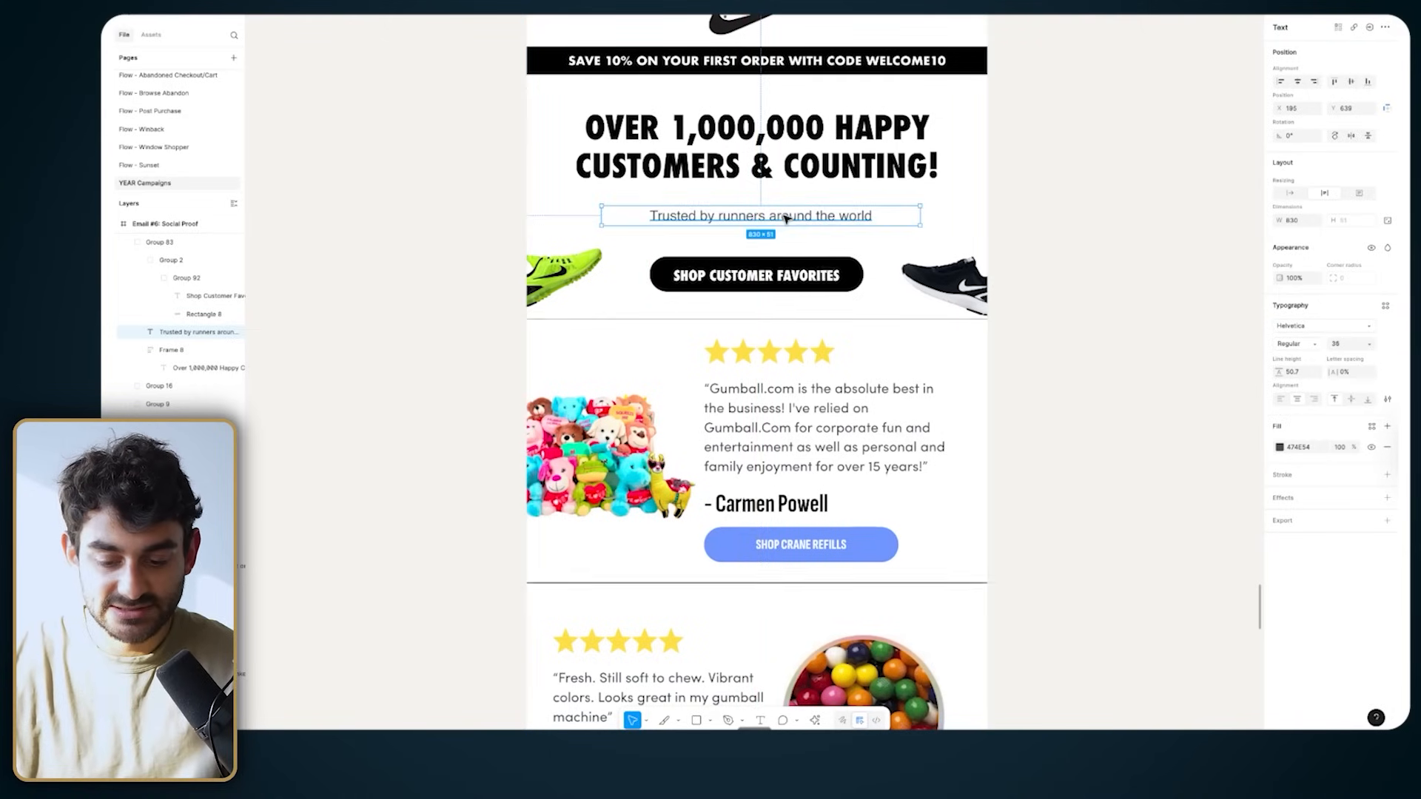
{"action": "left_click", "coordinate": [1297, 82]}
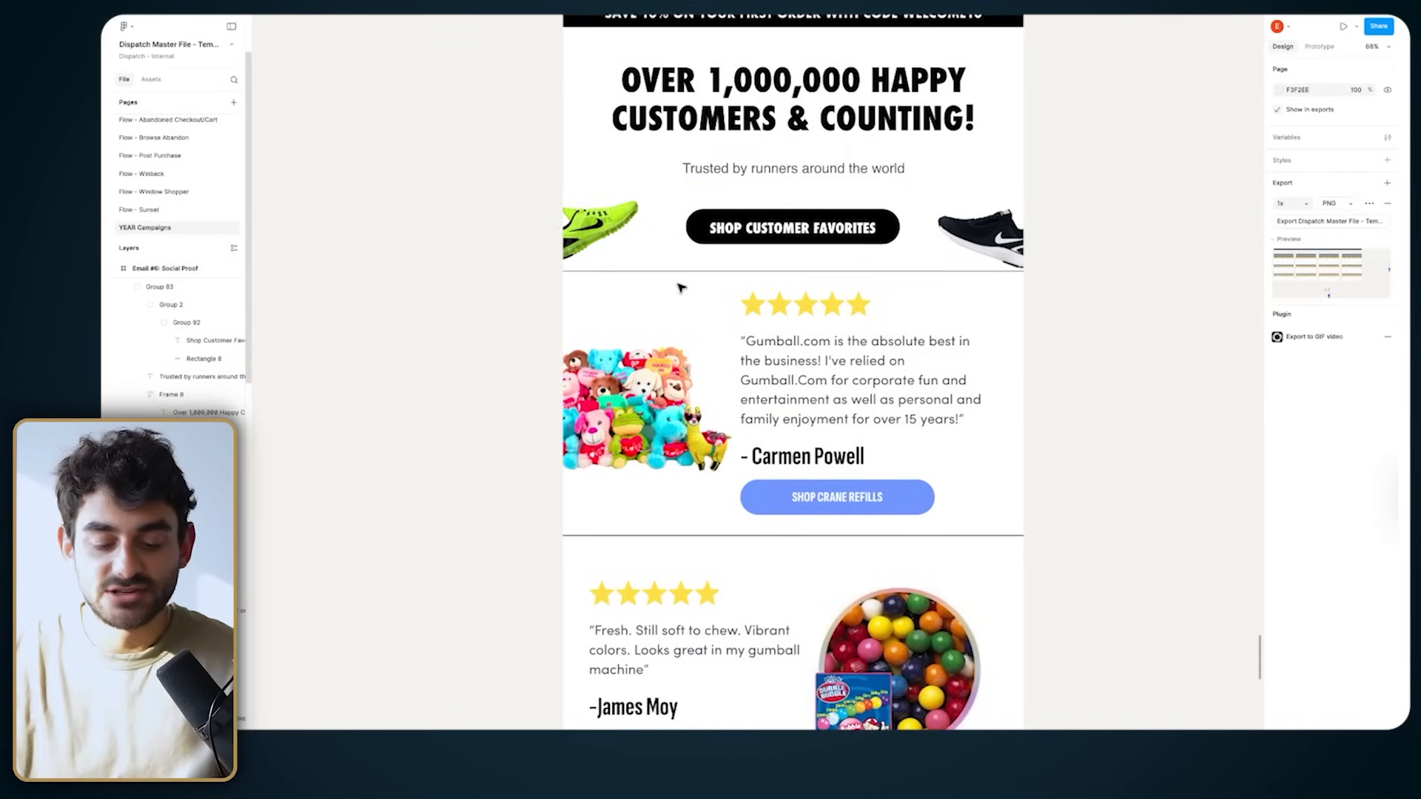
Step: Examine the first testimonial section's product image, star rating, review text and reviewer name
{"action": "scroll", "coordinate": [680, 287], "scroll_direction": "up", "scroll_amount": 2}
{"action": "scroll", "coordinate": [506, 188], "scroll_direction": "down", "scroll_amount": 2}
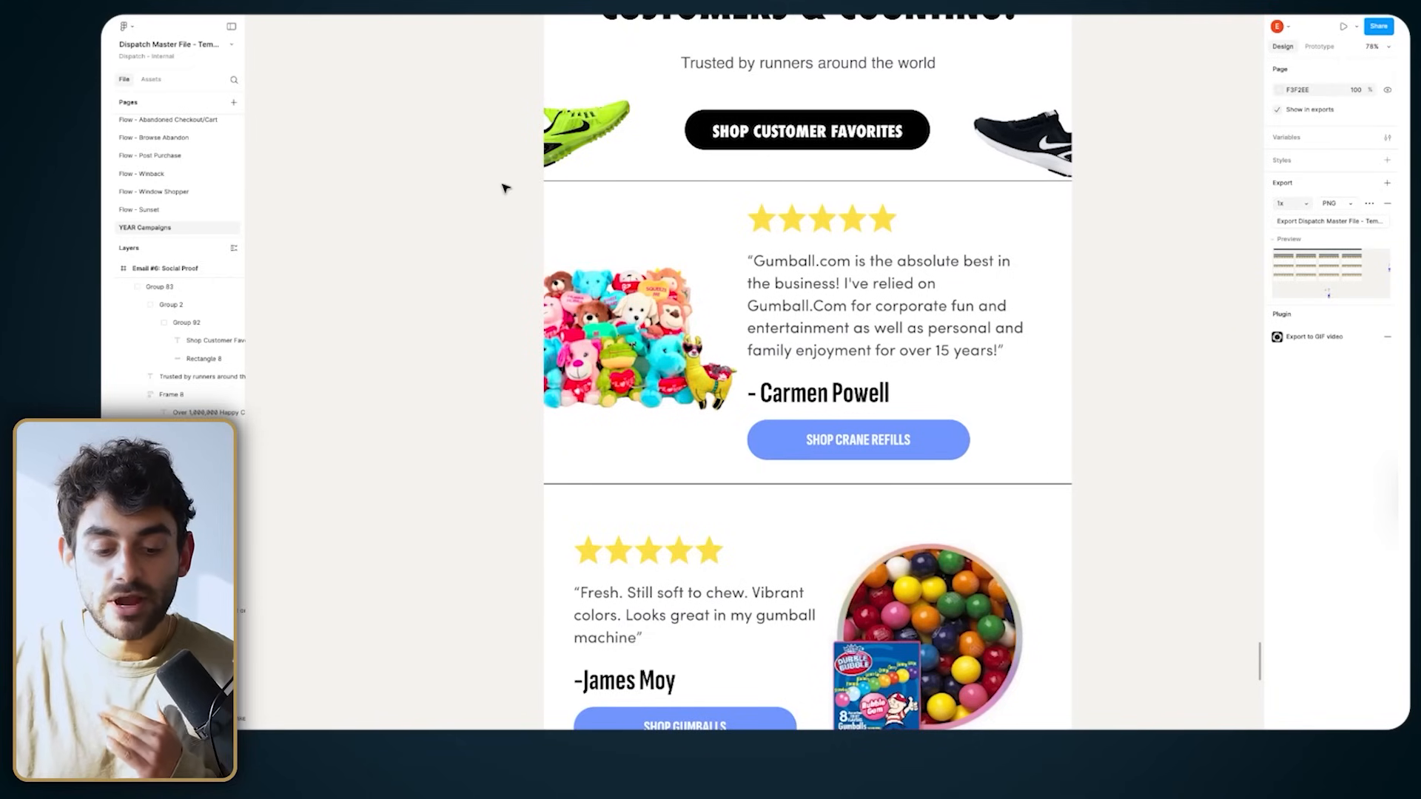
{"action": "scroll", "coordinate": [506, 188], "scroll_direction": "down", "scroll_amount": 2}
{"action": "scroll", "coordinate": [503, 196], "scroll_direction": "up", "scroll_amount": 3}
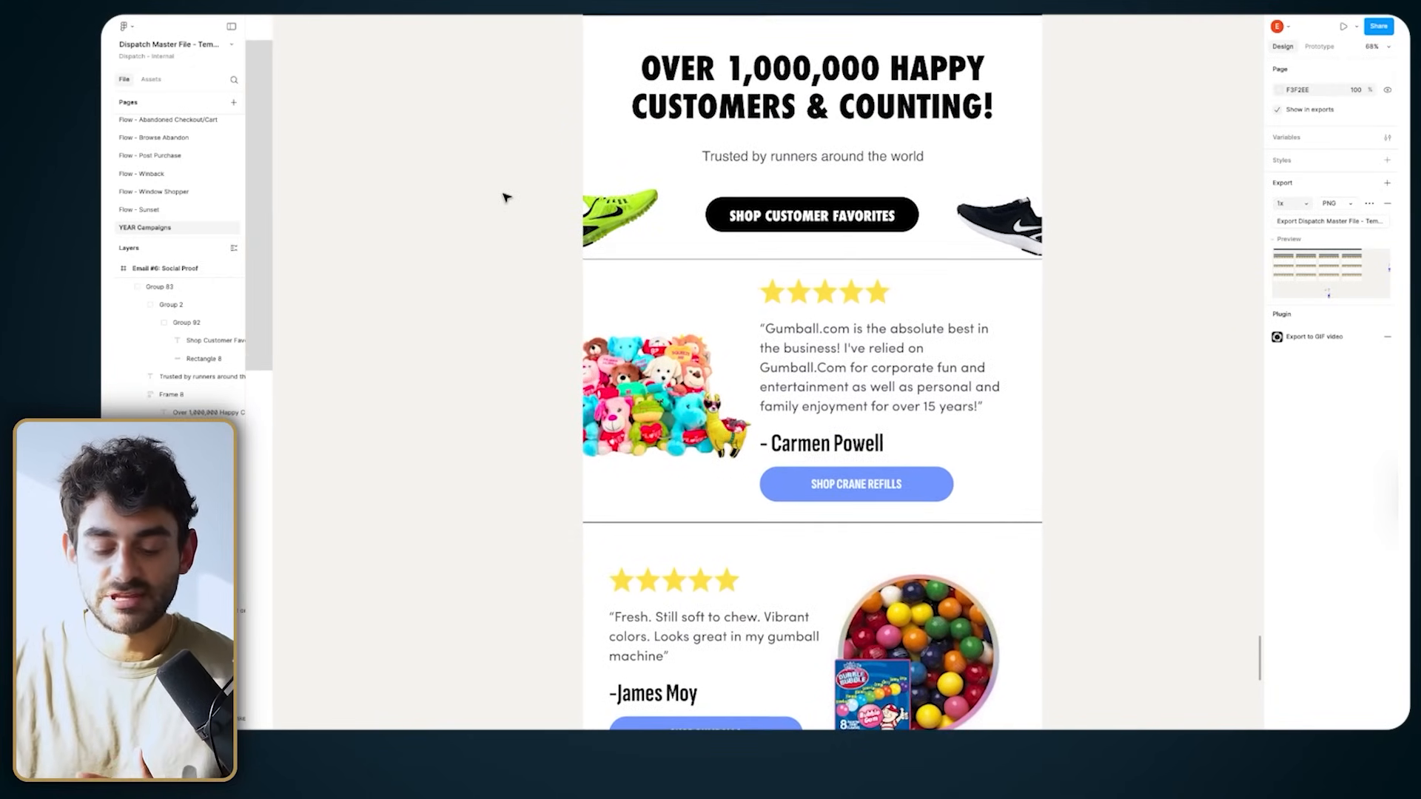
{"action": "scroll", "coordinate": [506, 200], "scroll_direction": "up", "scroll_amount": 1}
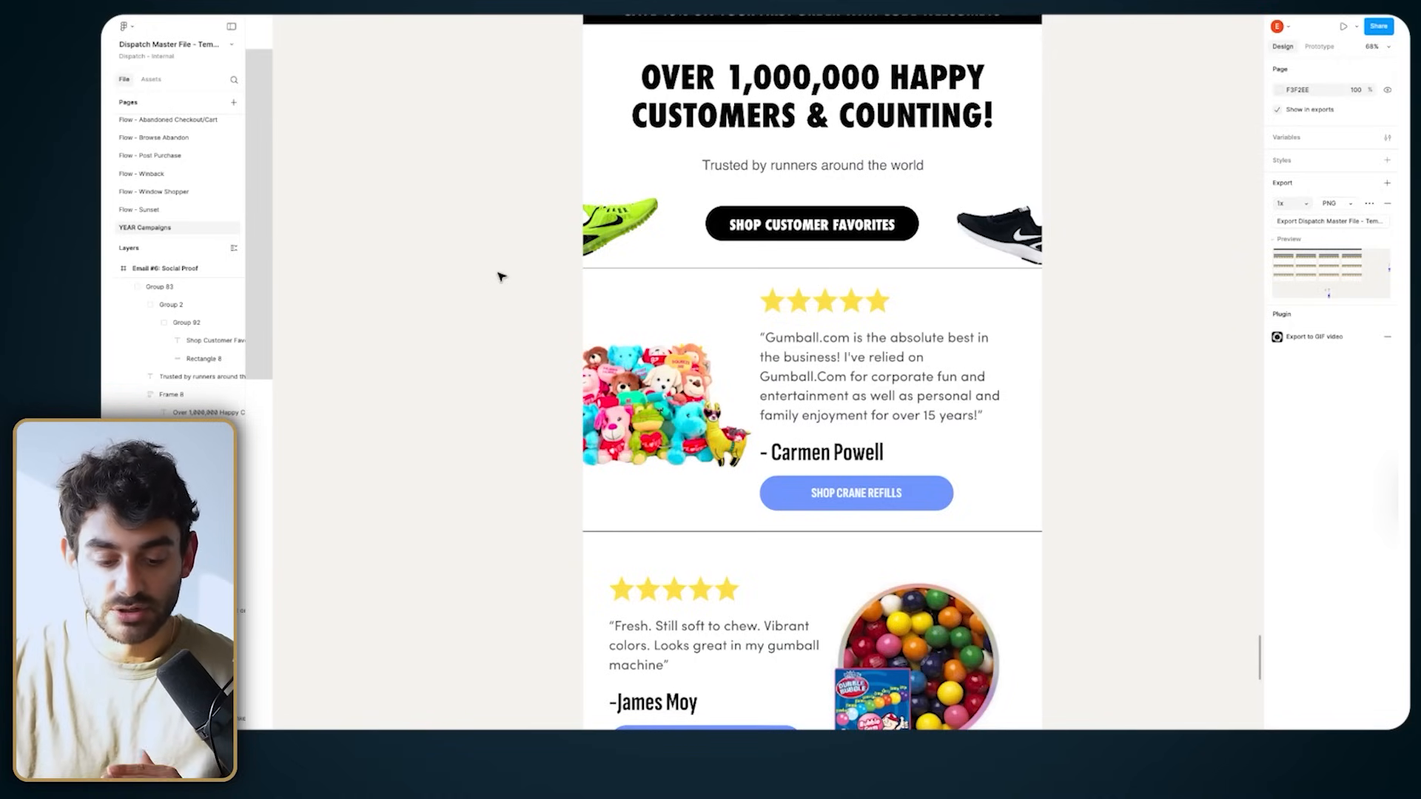
{"action": "double_click", "coordinate": [638, 391]}
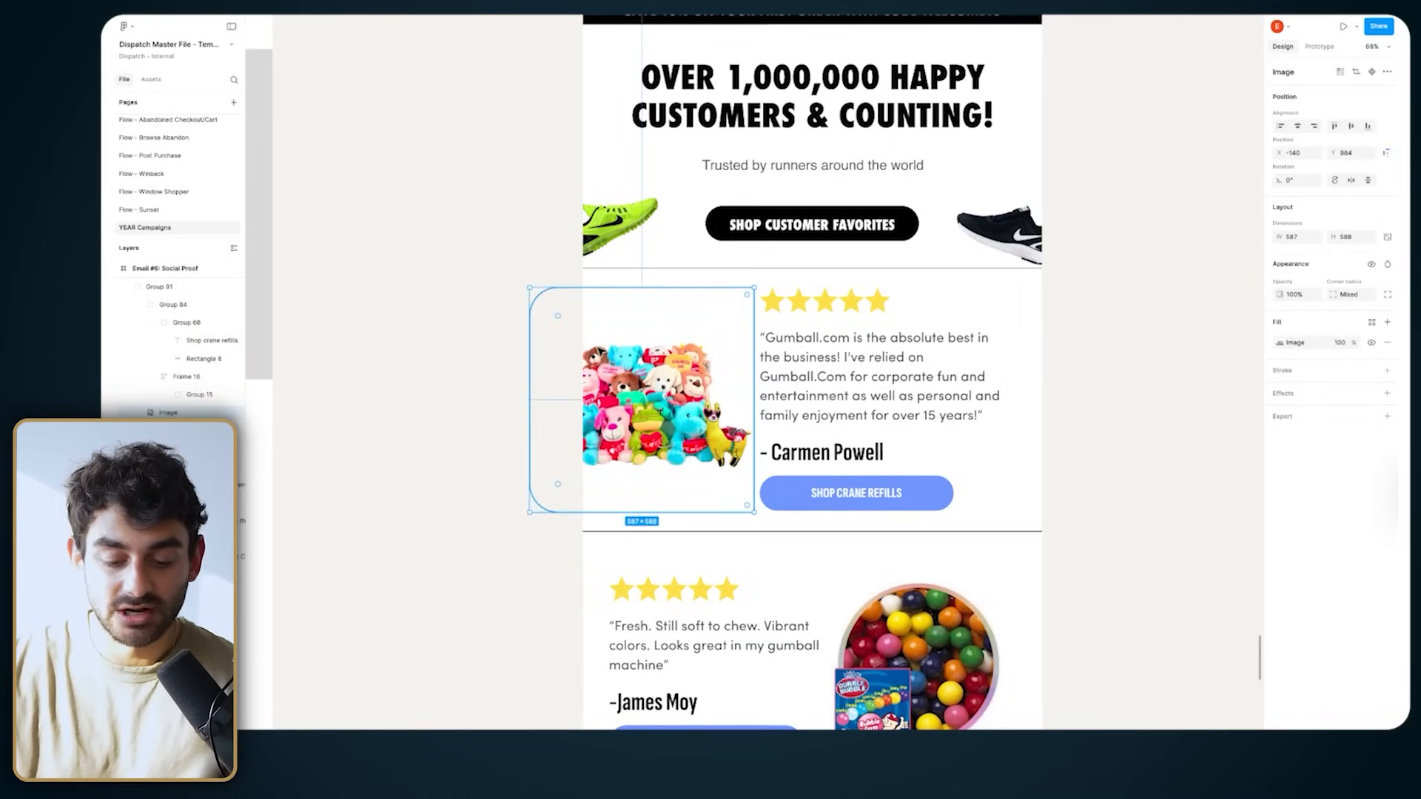
{"action": "left_click", "coordinate": [827, 306]}
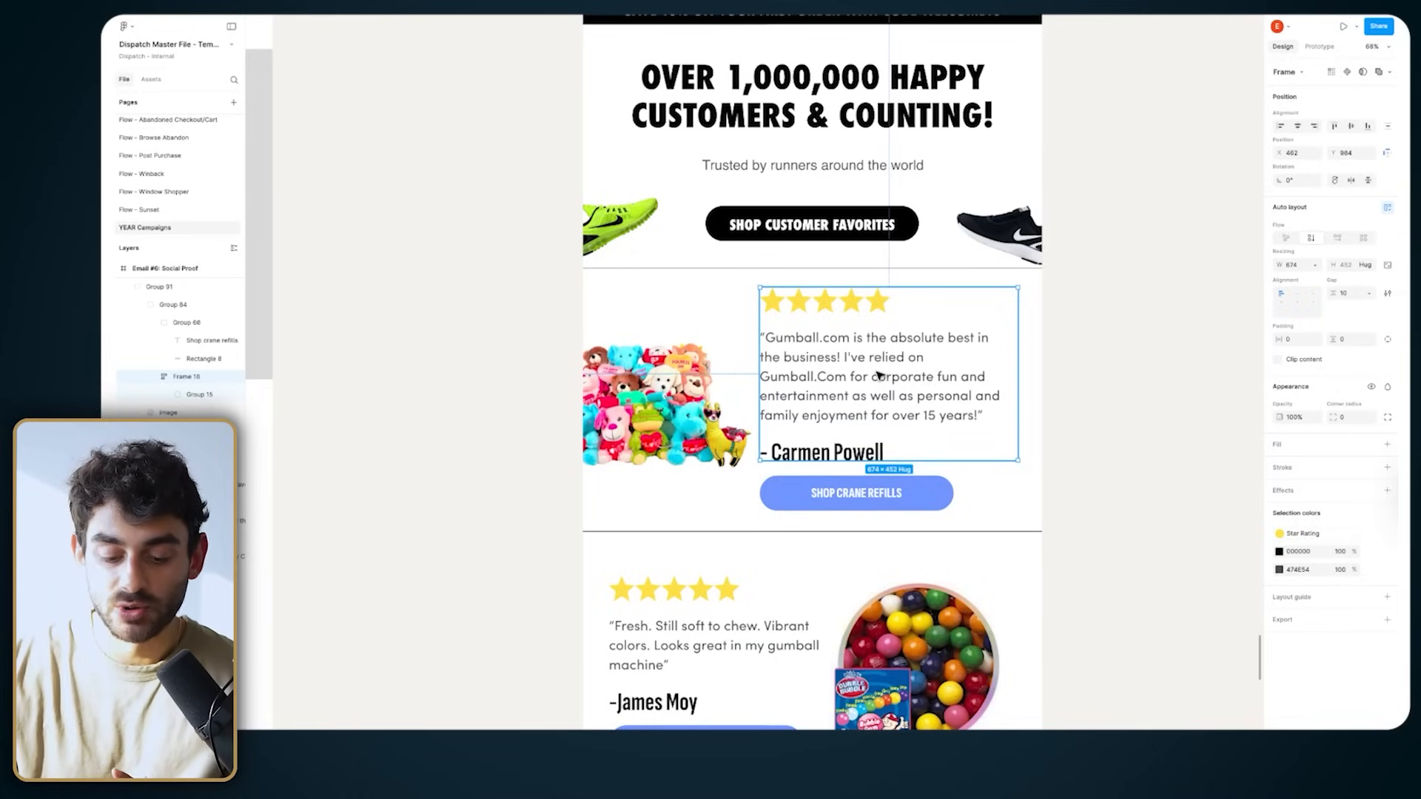
{"action": "left_click", "coordinate": [571, 412]}
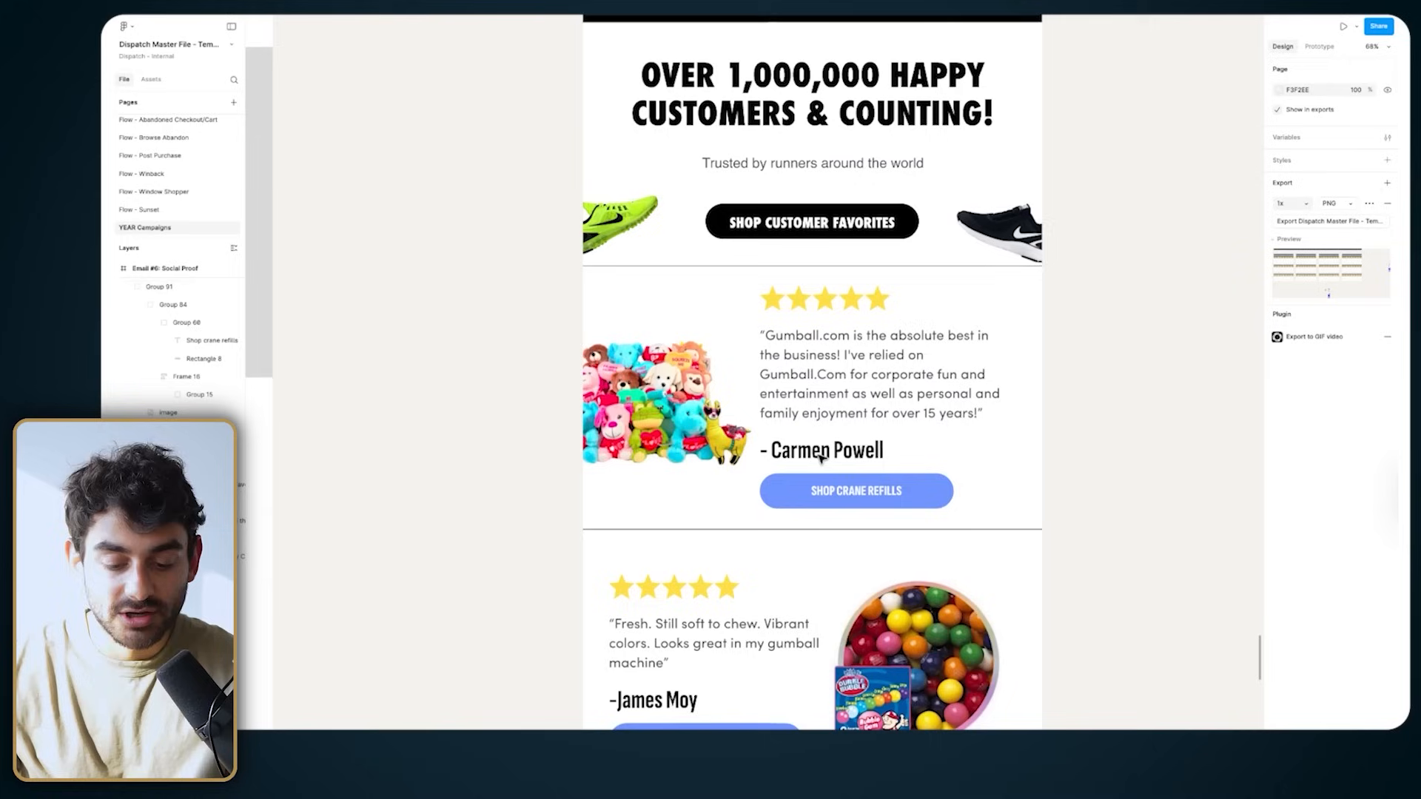
{"action": "left_click", "coordinate": [820, 457]}
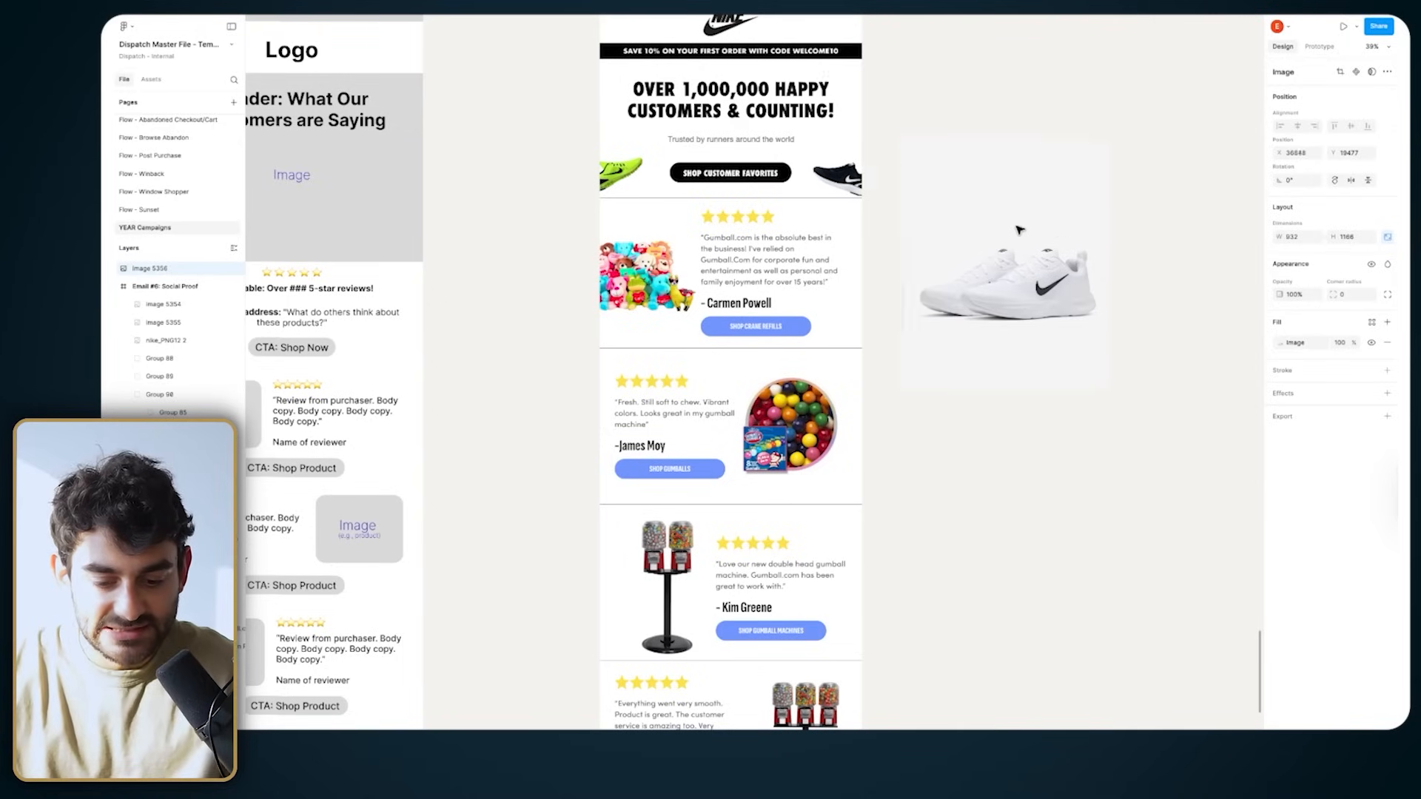
Step: Shrink the white Nike shoe image to about 553 × 692 beside the first testimonial and delete the plush-toy picture
{"action": "left_click_drag", "start_coordinate": [1022, 249], "coordinate": [982, 249]}
{"action": "left_click_drag", "start_coordinate": [868, 215], "coordinate": [544, 279]}
{"action": "left_click", "coordinate": [629, 287]}
{"action": "left_click", "coordinate": [629, 287]}
{"action": "key", "text": "Delete"}
Step: Shrink the white shoe image to about 410 × 513 and place it beside the first testimonial's text
{"action": "left_click", "coordinate": [585, 278]}
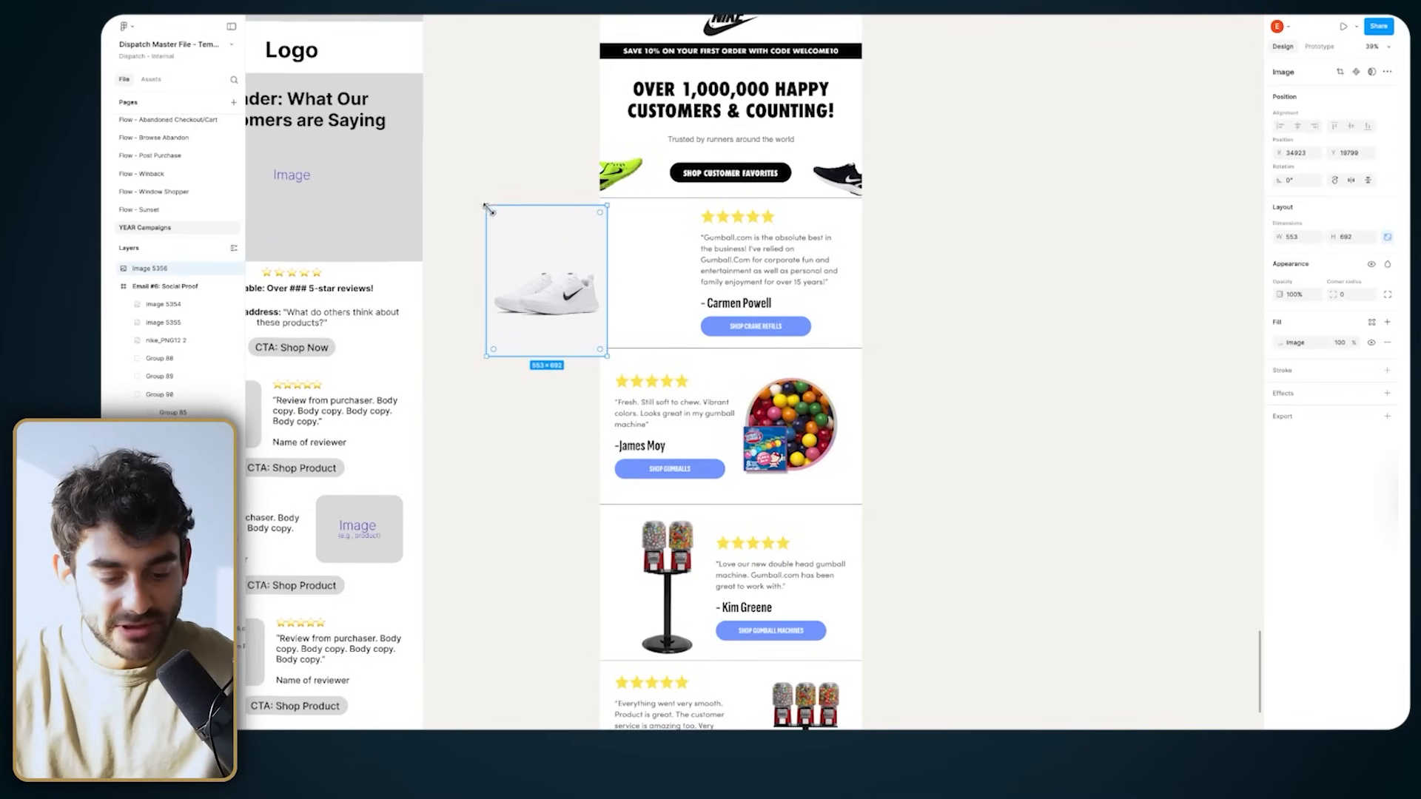
{"action": "left_click_drag", "start_coordinate": [492, 211], "coordinate": [627, 270]}
{"action": "left_click_drag", "start_coordinate": [606, 220], "coordinate": [645, 250]}
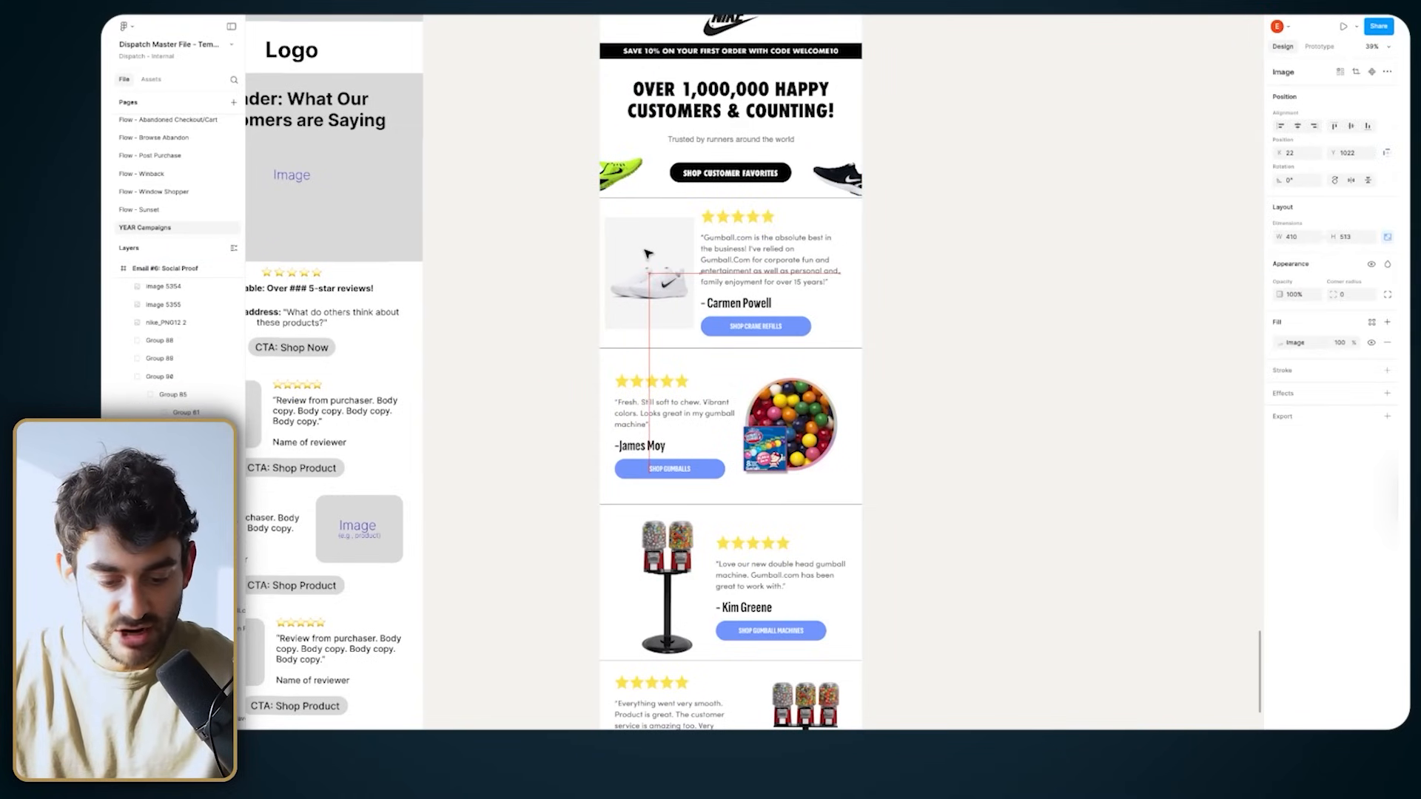
{"action": "left_click", "coordinate": [559, 230]}
{"action": "scroll", "coordinate": [625, 236], "scroll_direction": "up", "scroll_amount": 3}
{"action": "left_click", "coordinate": [652, 274]}
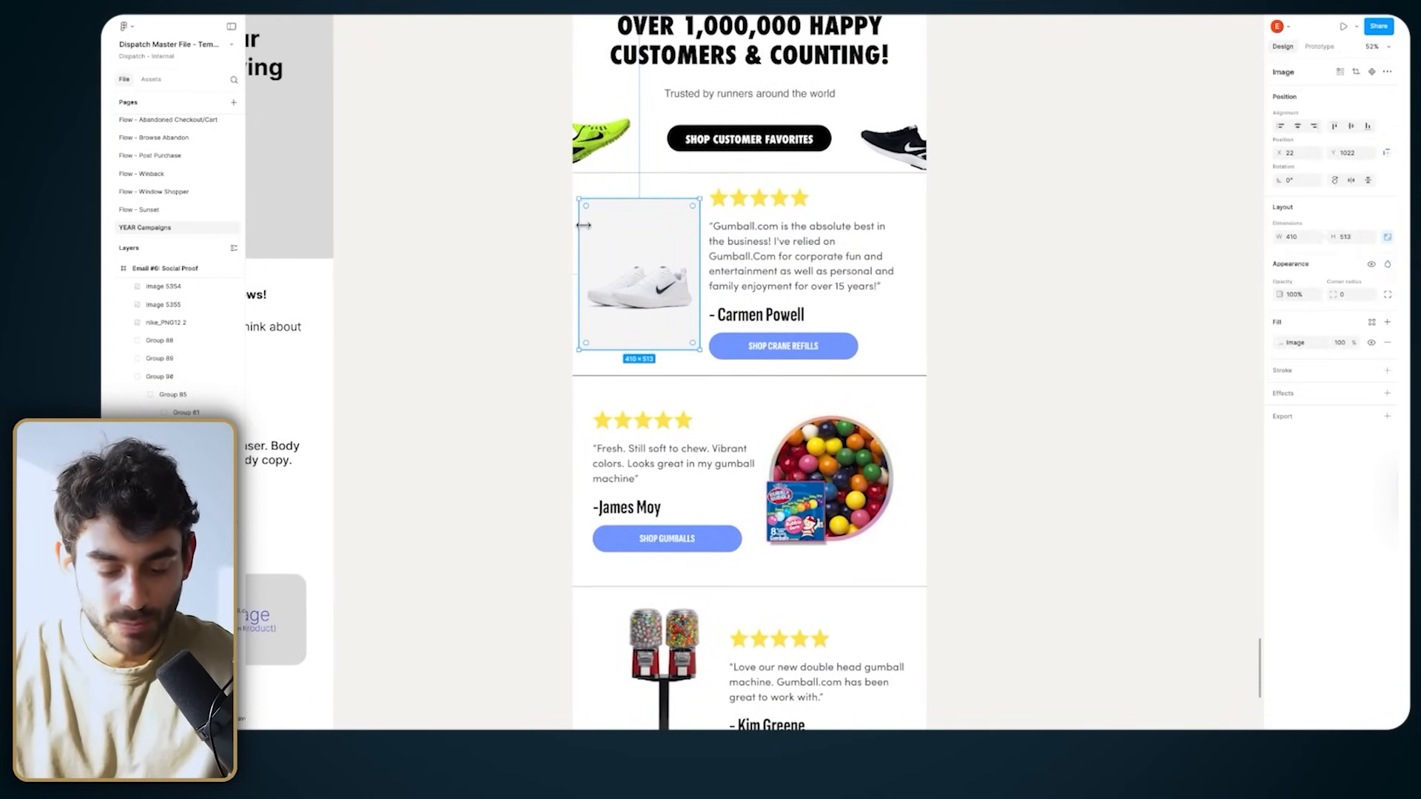
Step: Replace the missing Sofia Pro font in the testimonial review texts with Helvetica
{"action": "left_click", "coordinate": [508, 237]}
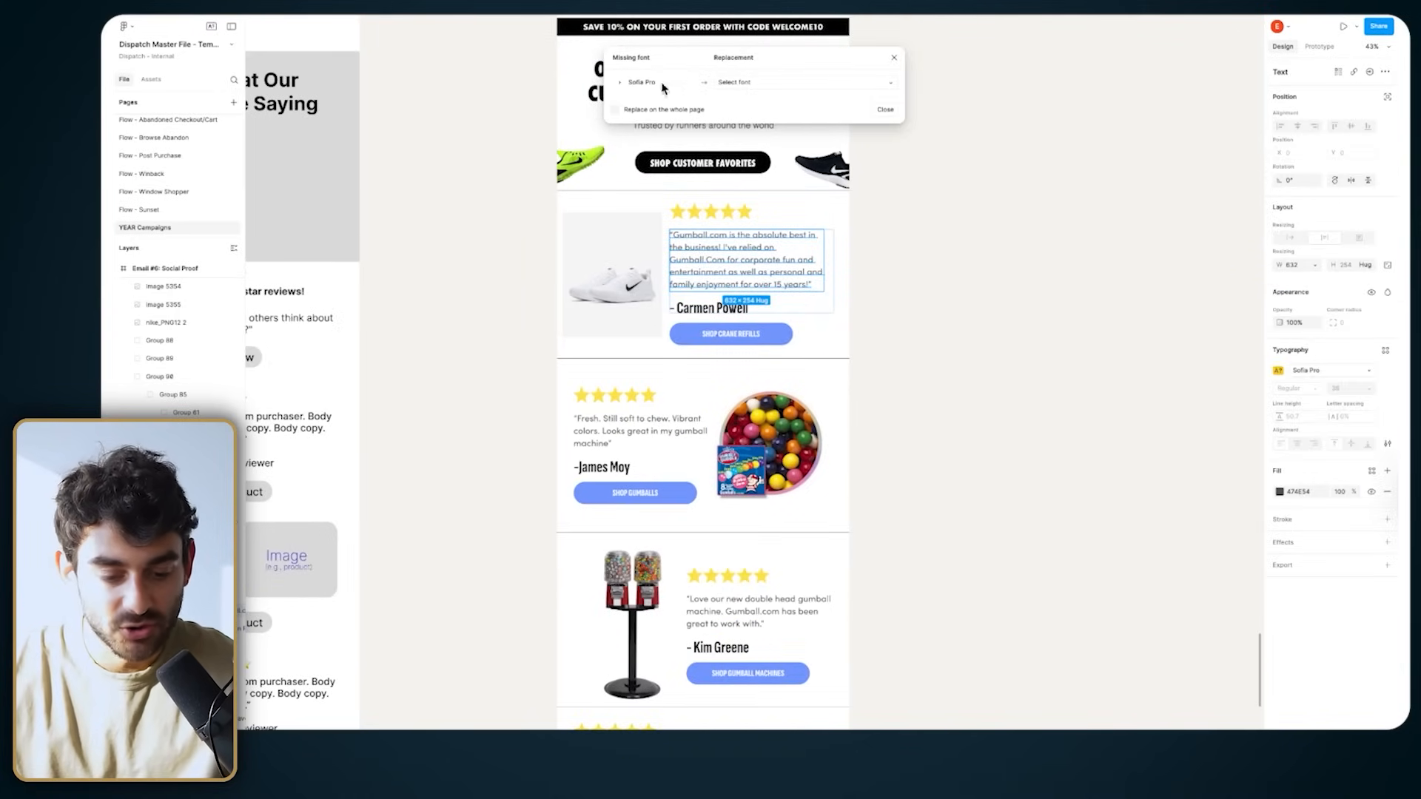
{"action": "scroll", "coordinate": [710, 104], "scroll_direction": "up", "scroll_amount": 1}
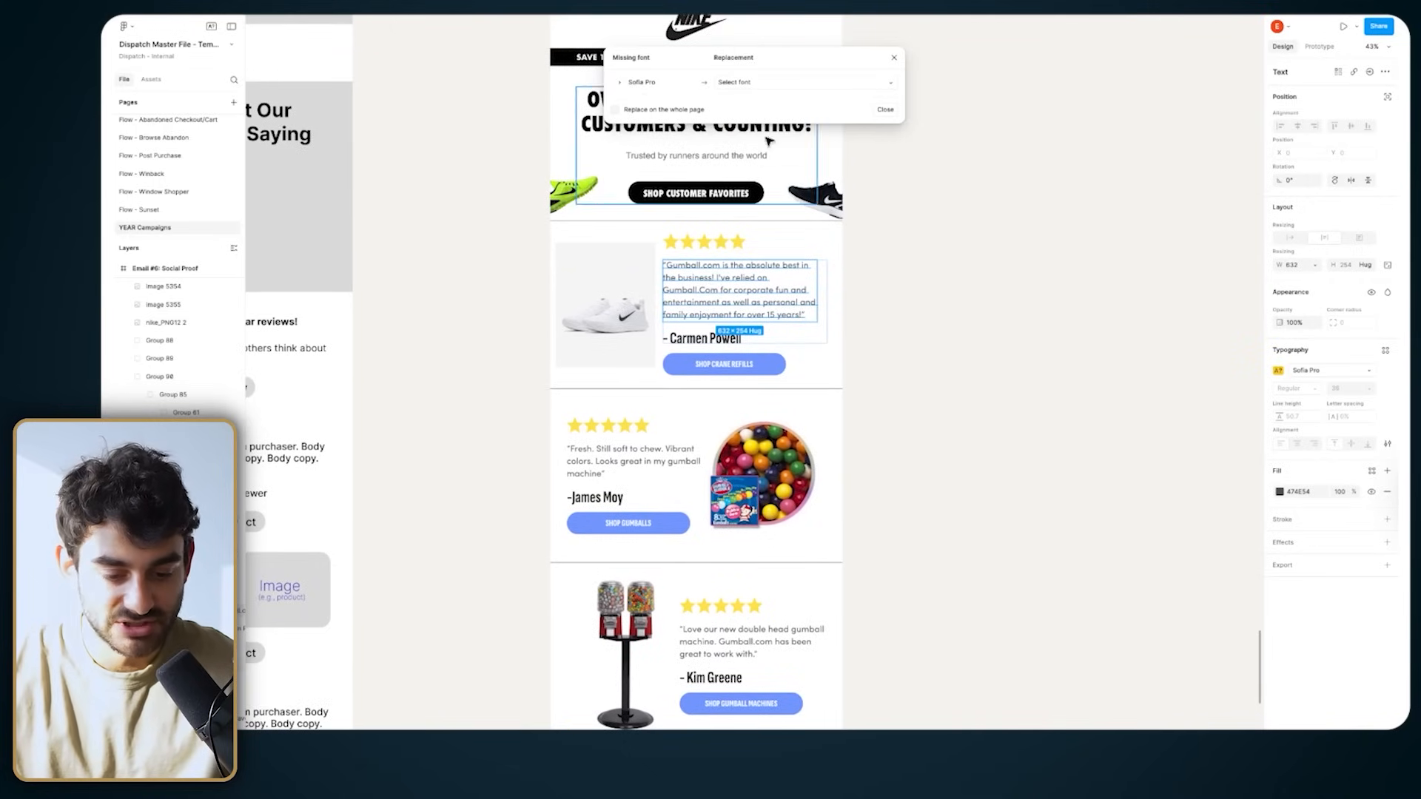
{"action": "left_click", "coordinate": [765, 83]}
{"action": "type", "text": "hel"}
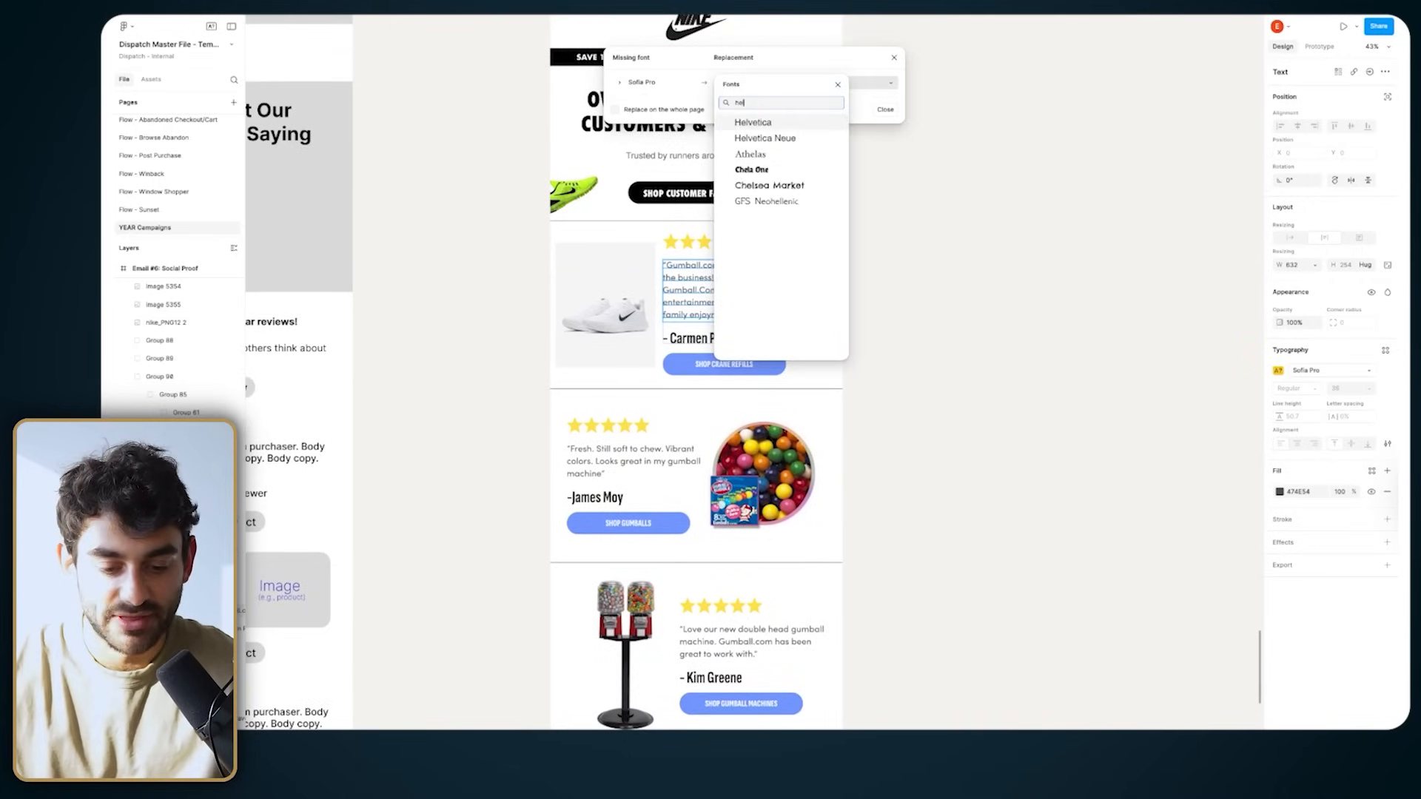
{"action": "left_click", "coordinate": [755, 122]}
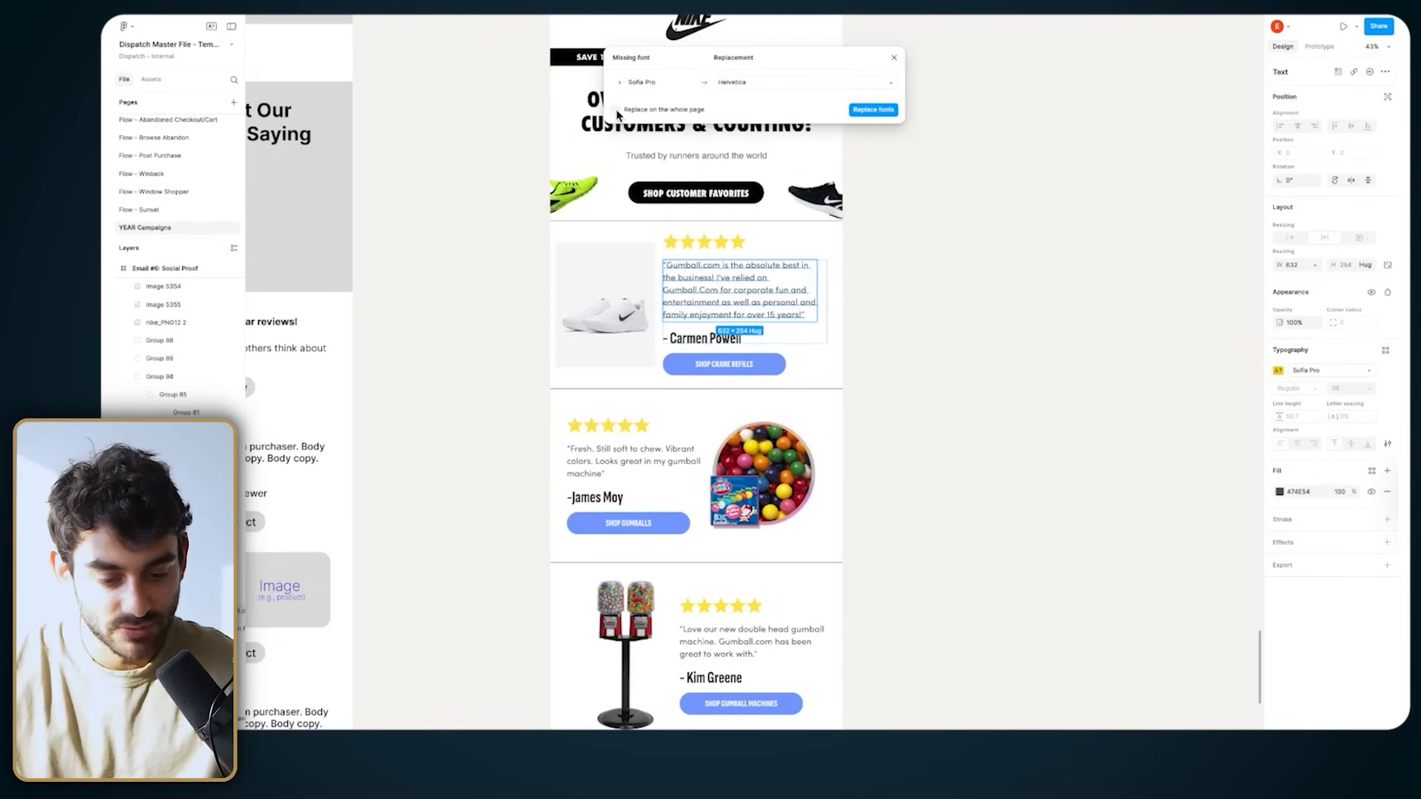
{"action": "left_click", "coordinate": [881, 111]}
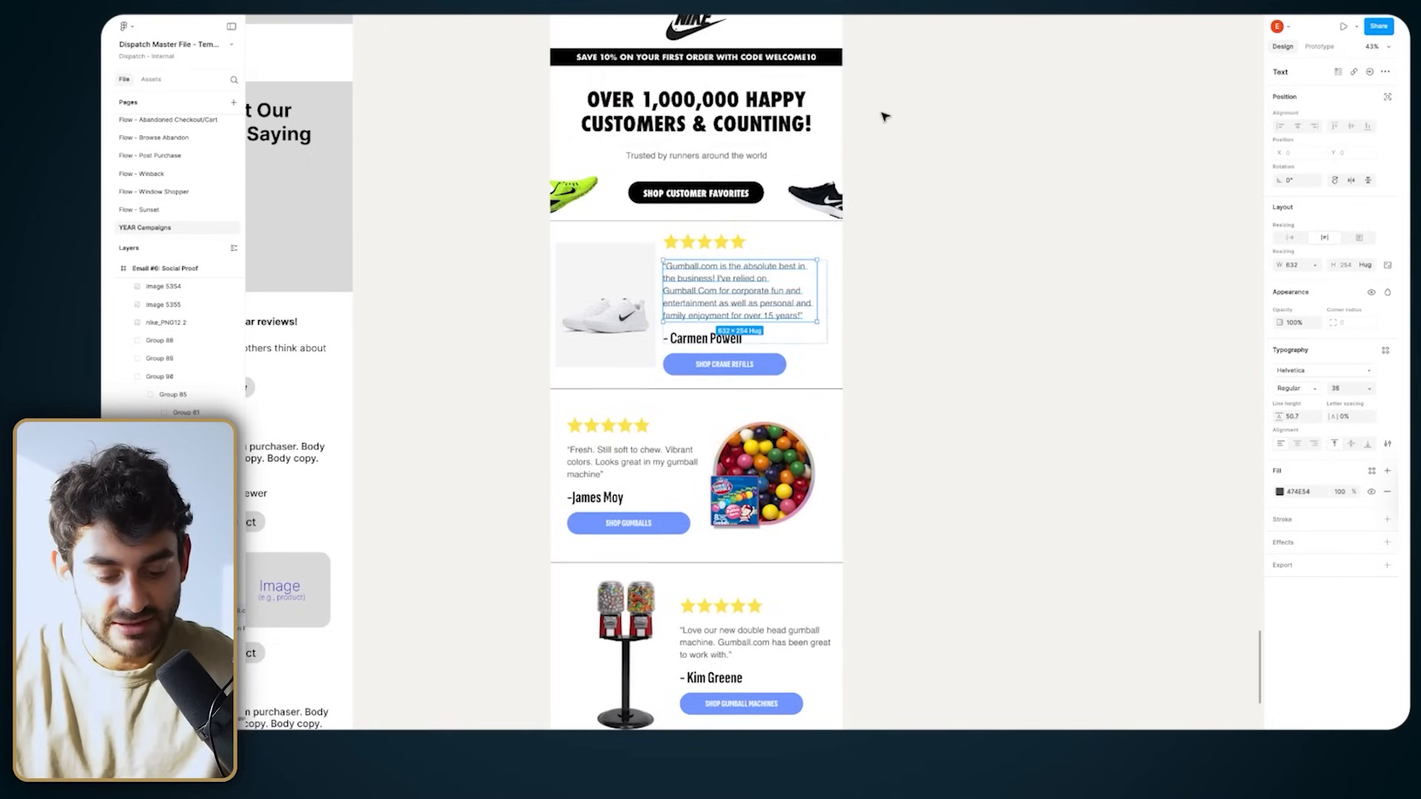
Step: Replace the first testimonial's review with the text running from "These are literally the comfiest trainers Nike sell" to "these in Summer months and on Holiday."
{"action": "scroll", "coordinate": [690, 485], "scroll_direction": "down", "scroll_amount": 1}
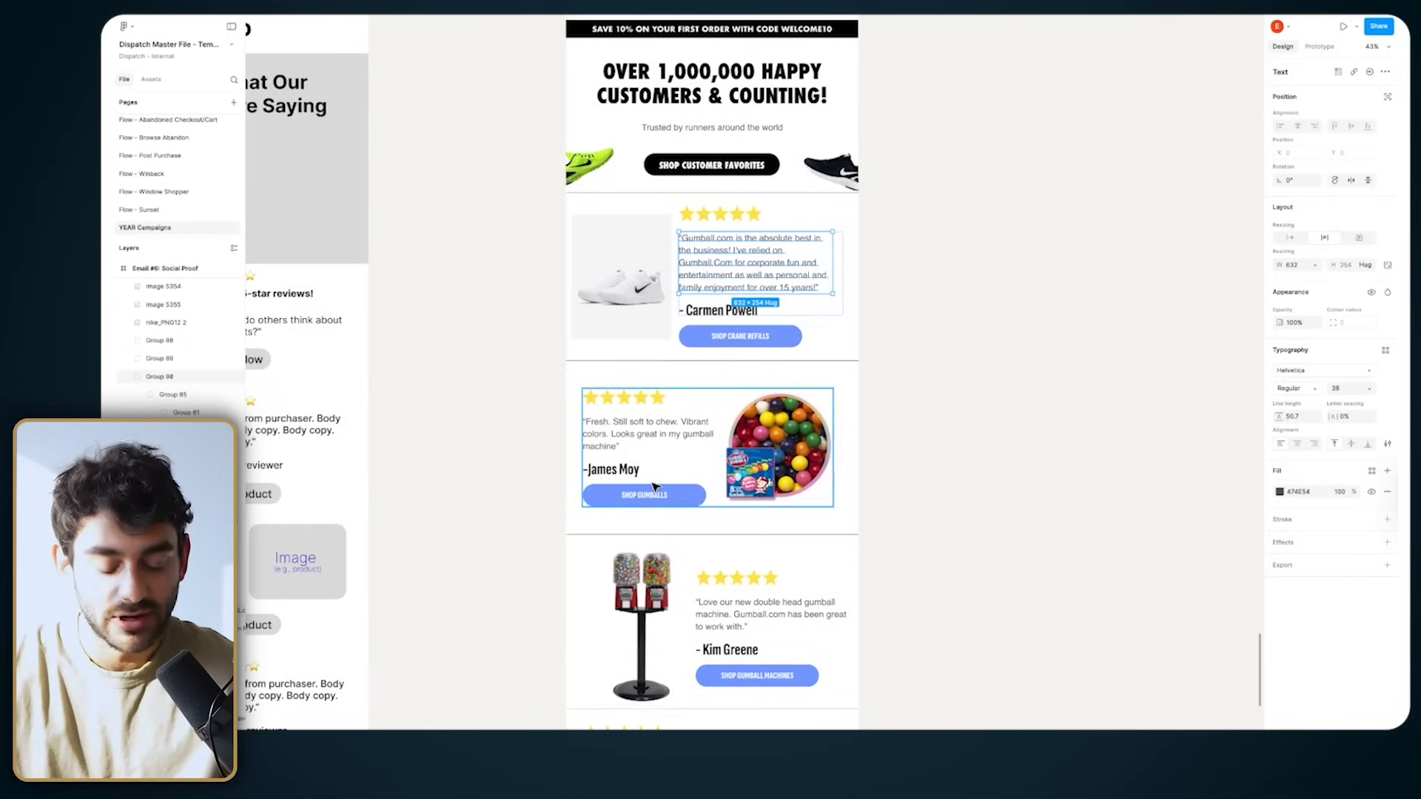
{"action": "scroll", "coordinate": [653, 485], "scroll_direction": "up", "scroll_amount": 1}
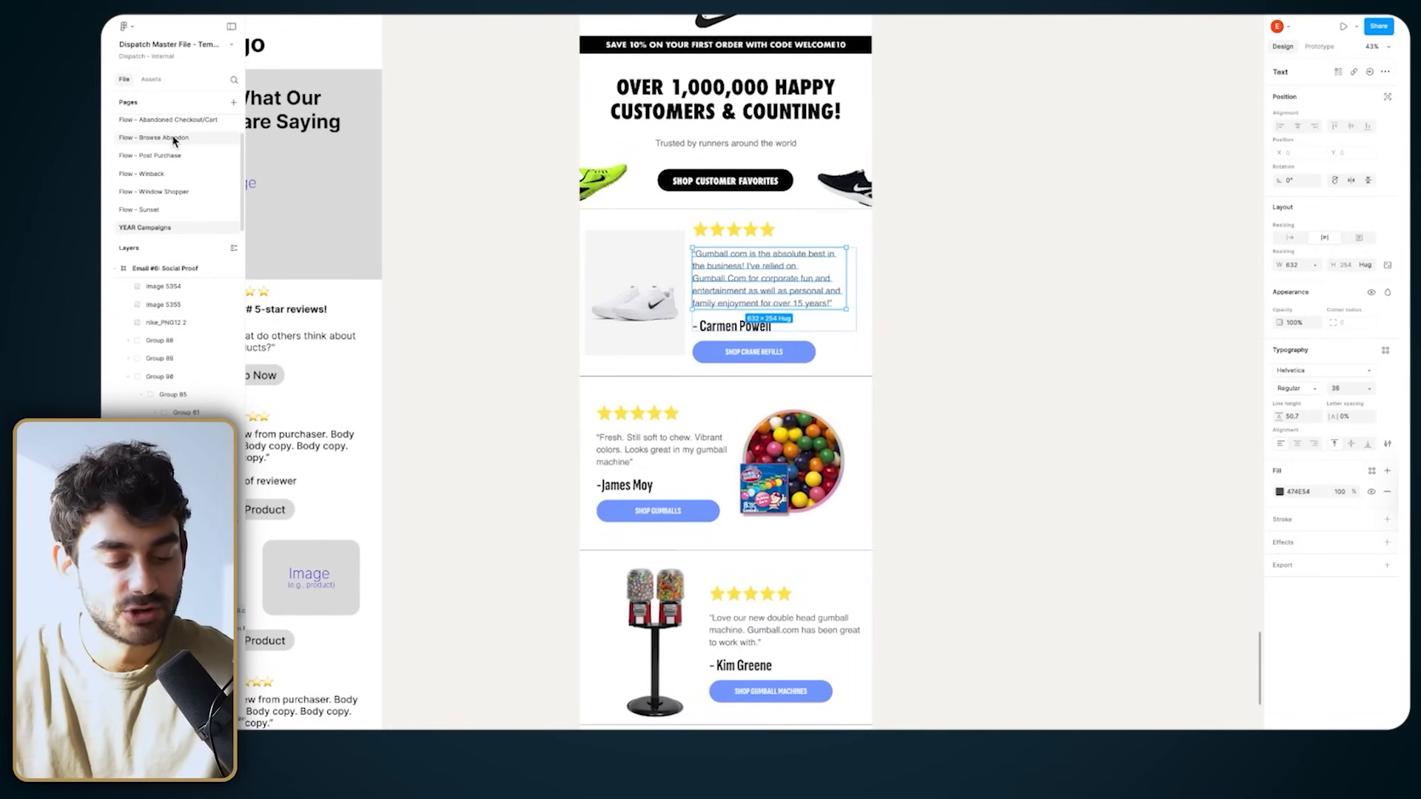
{"action": "key", "text": "Return"}
{"action": "type", "text": "\"These are literally the comfiest trainers Nike sell and surprisingly one of the cheapest. Im on my 2nd pair and use these in Summer months and on Holiday.\""}
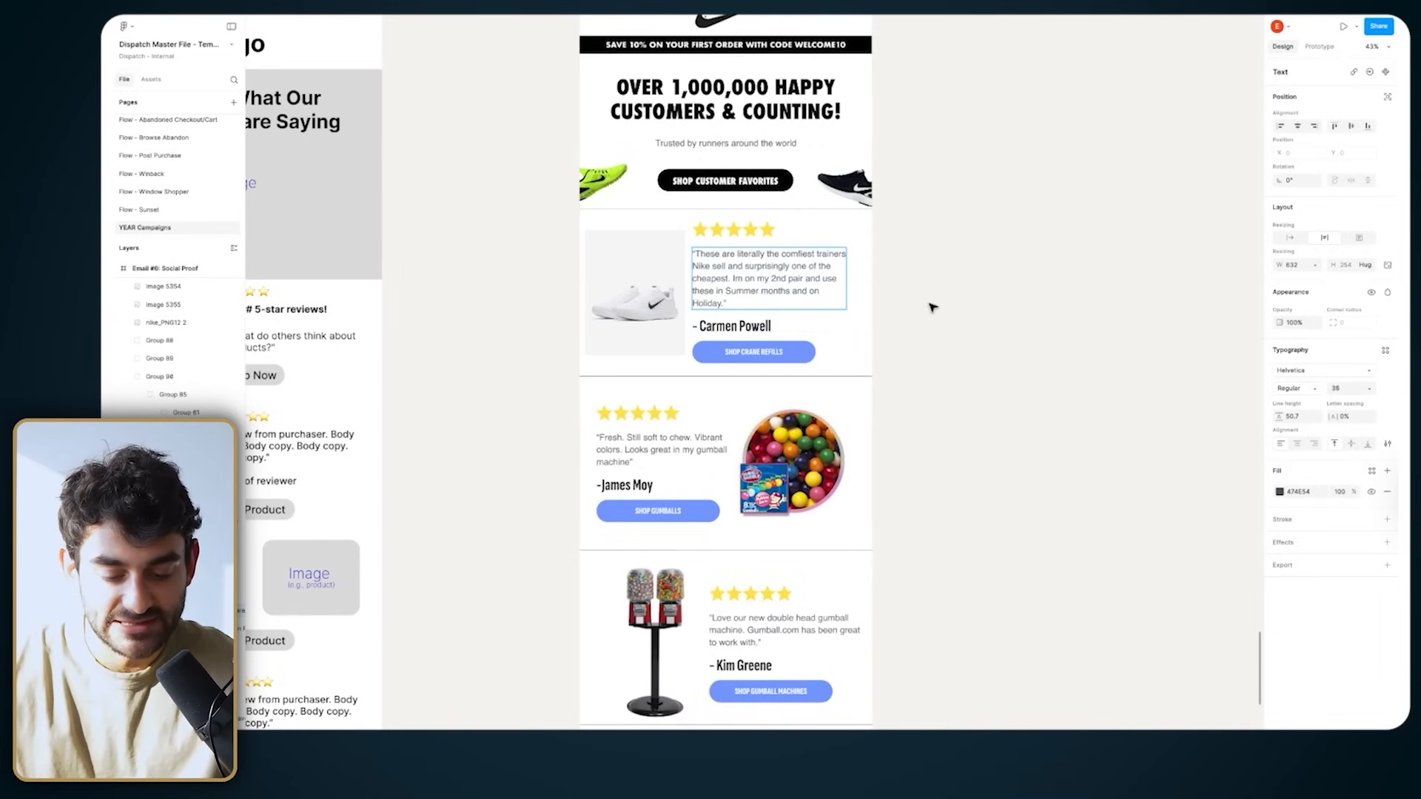
Step: Replace the reviewer name under the first testimonial with the new reviewer's first name in capitals, keeping the leading dash
{"action": "scroll", "coordinate": [822, 292], "scroll_direction": "up", "scroll_amount": 5, "text": "ctrl"}
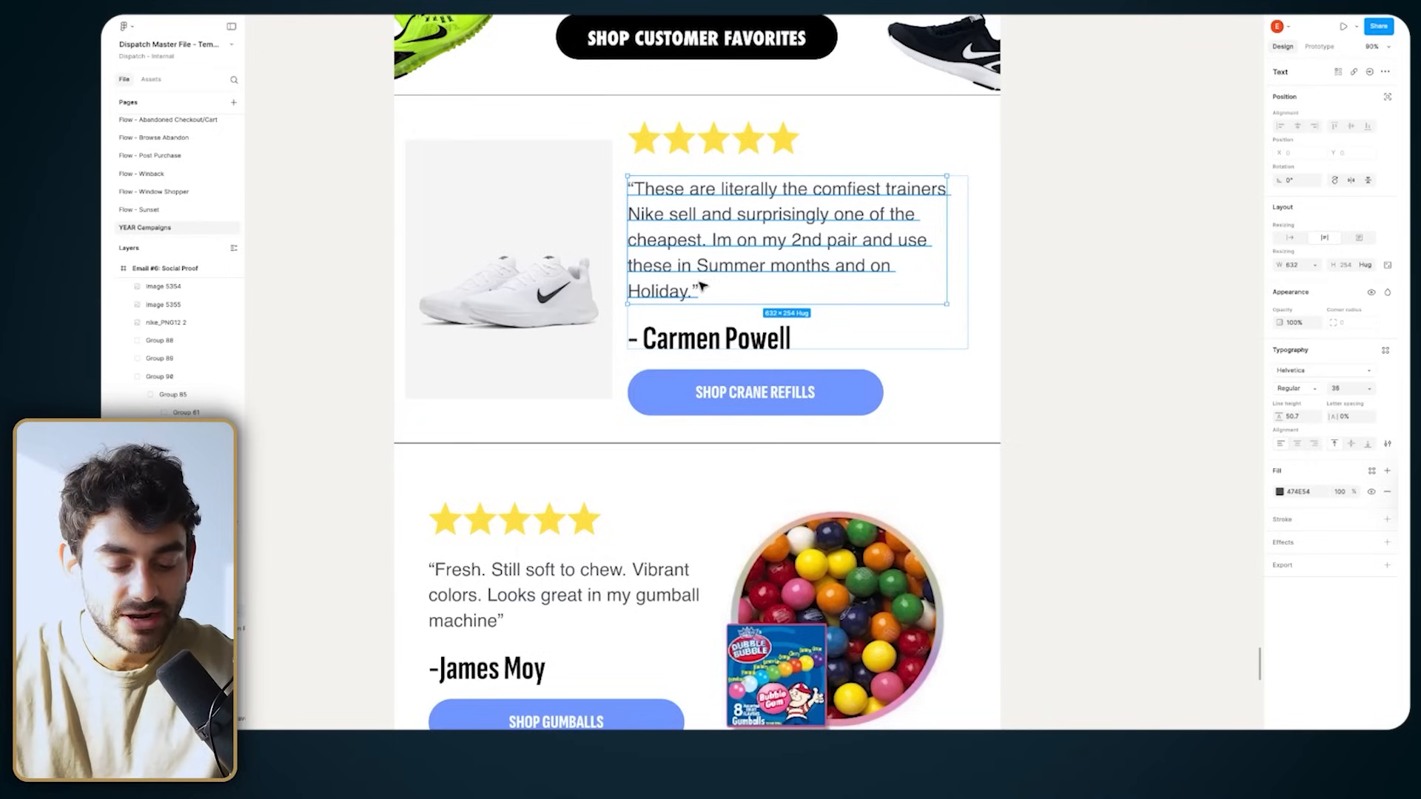
{"action": "scroll", "coordinate": [703, 287], "scroll_direction": "down", "scroll_amount": 2, "text": "ctrl"}
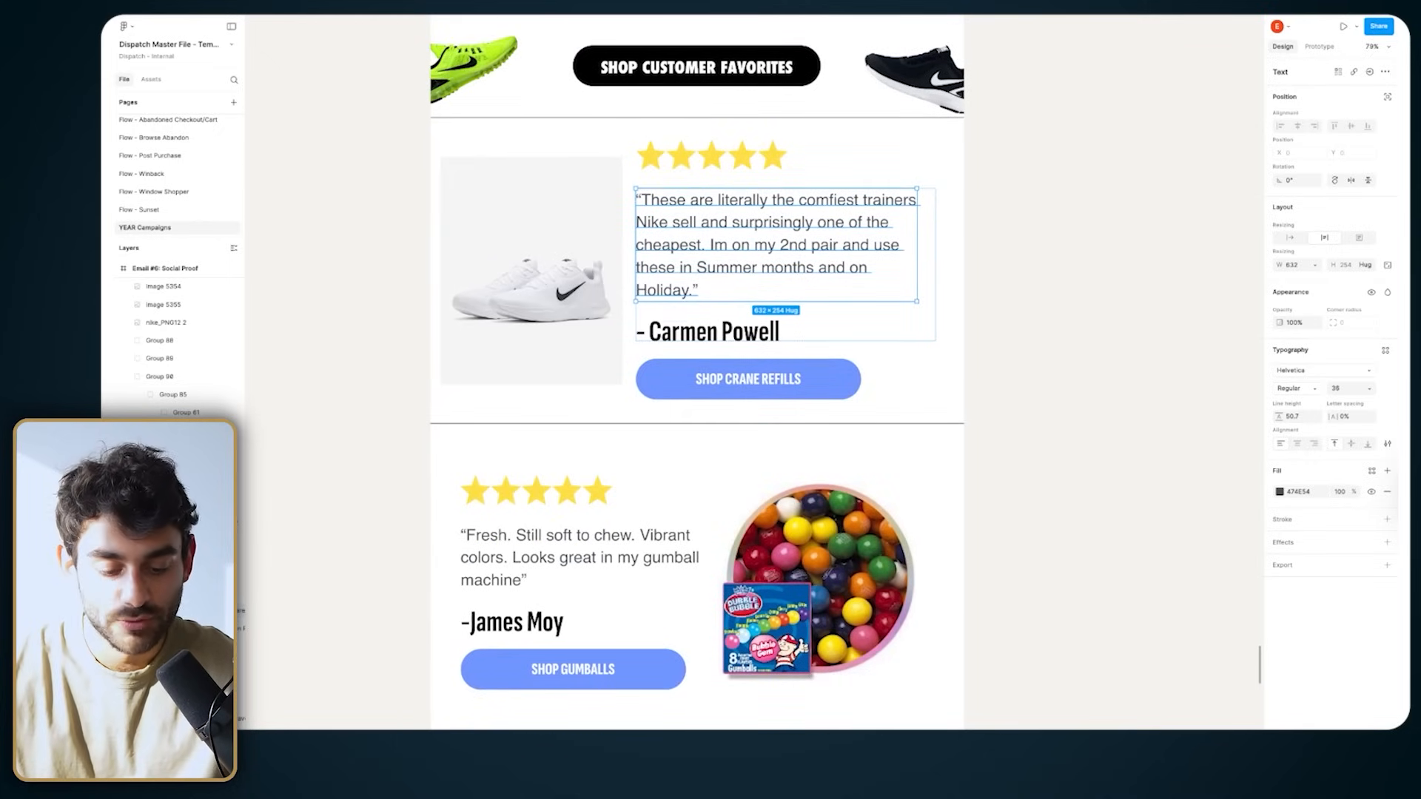
{"action": "left_click", "coordinate": [696, 334]}
{"action": "left_click_drag", "start_coordinate": [661, 331], "coordinate": [803, 331]}
{"action": "type", "text": "RICHARD"}
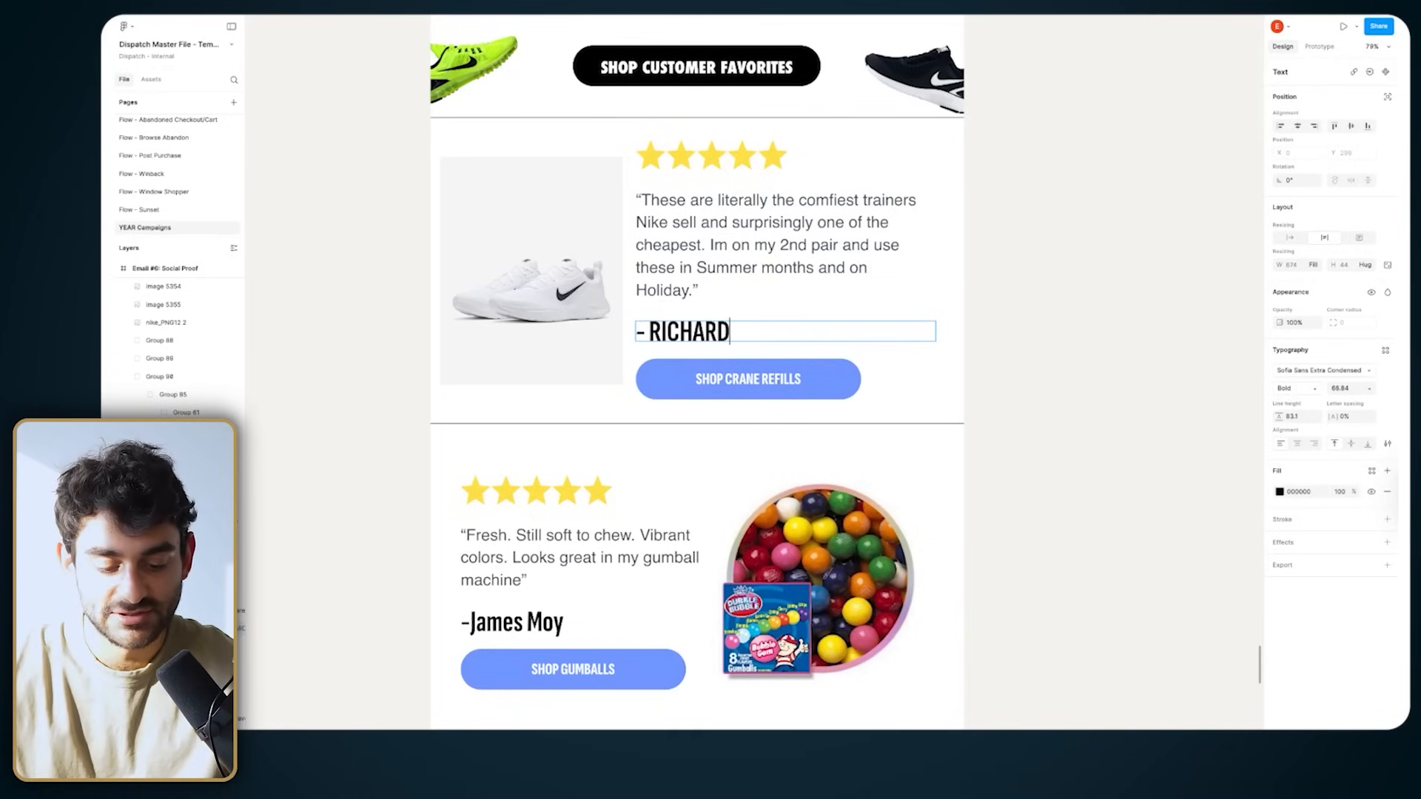
Step: Recolour the blue background of the first testimonial's button to black (000000)
{"action": "double_click", "coordinate": [685, 378]}
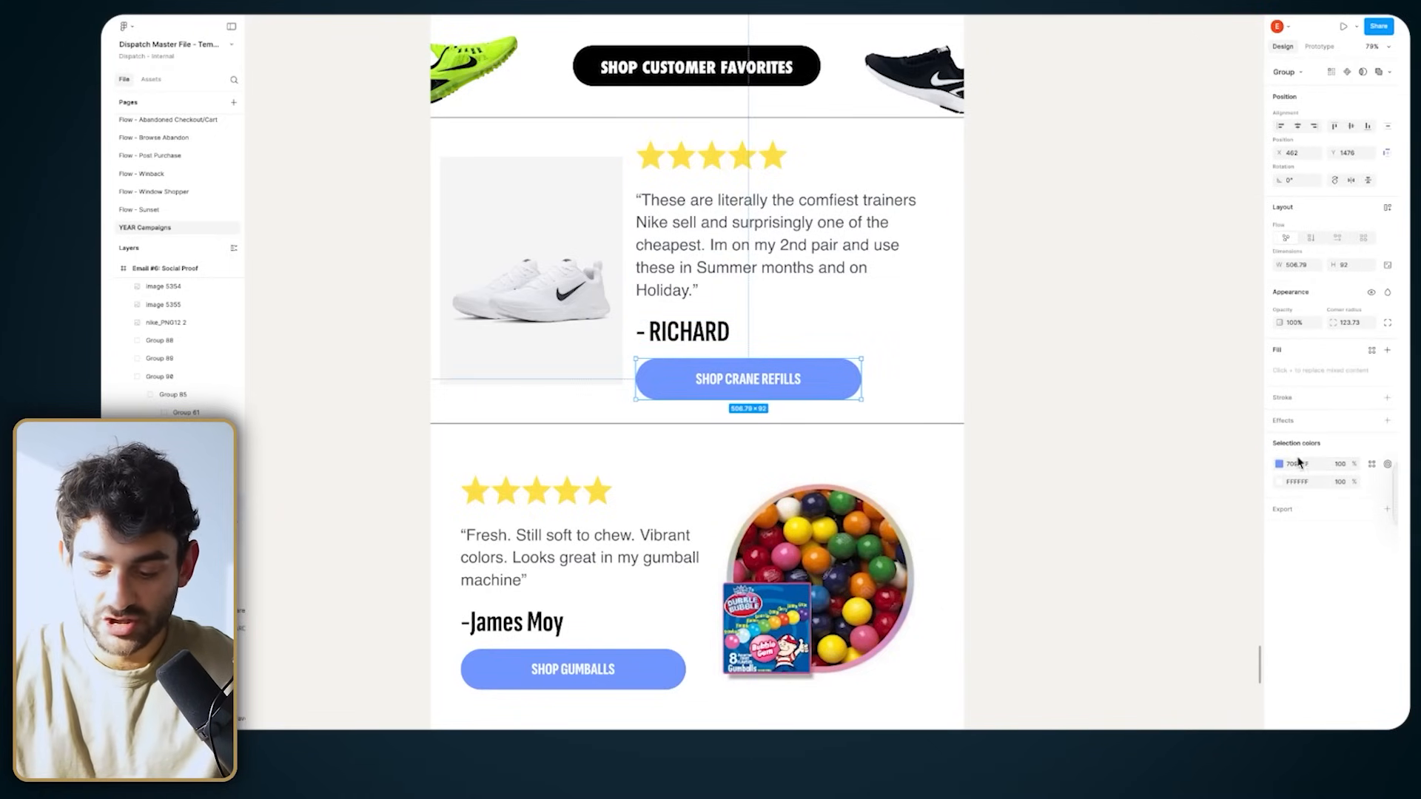
{"action": "left_click", "coordinate": [1279, 464]}
{"action": "left_click_drag", "start_coordinate": [1162, 603], "coordinate": [1137, 629]}
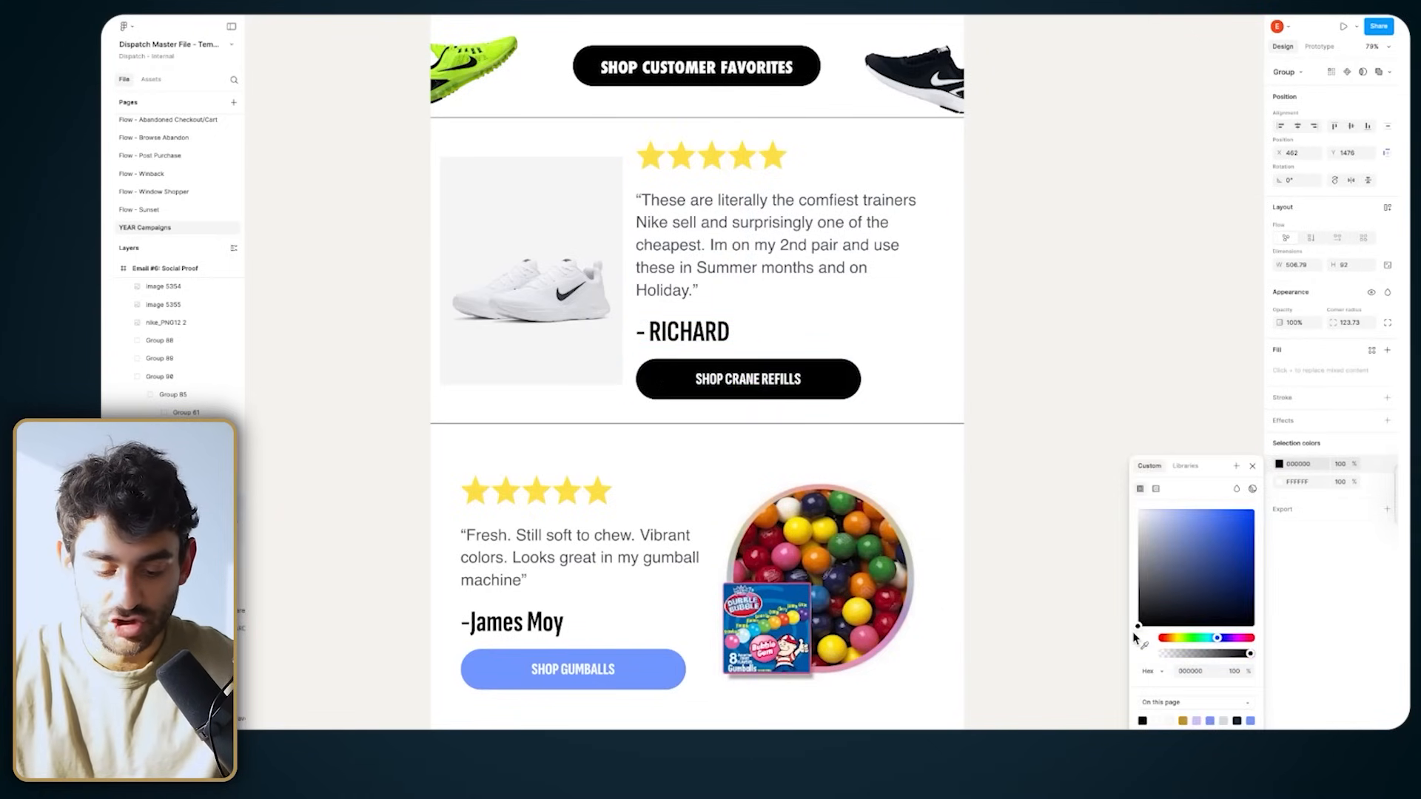
Step: Set the first testimonial's button label to the Futura font and change its wording to "SHOP ALLDAYS"
{"action": "double_click", "coordinate": [784, 379]}
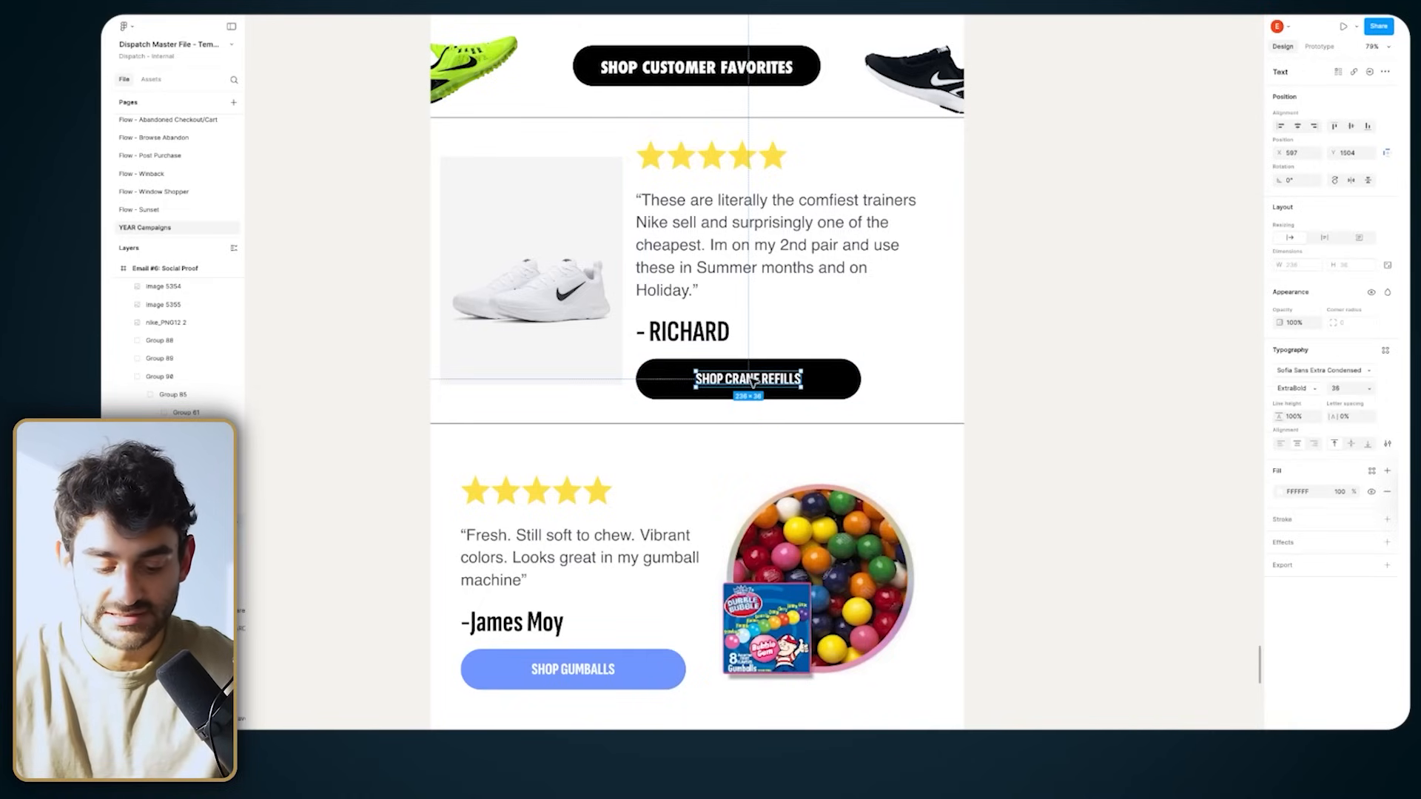
{"action": "left_click", "coordinate": [1318, 372]}
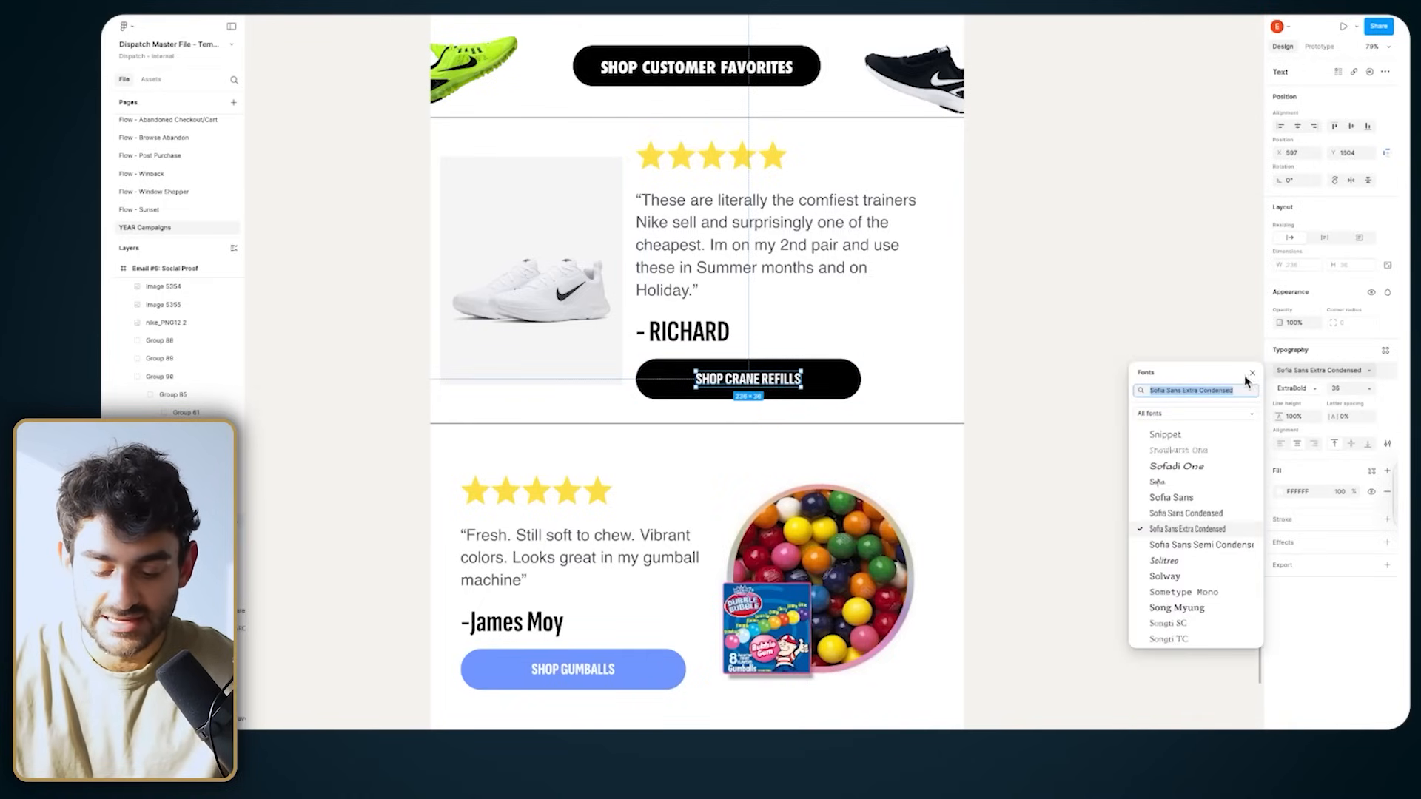
{"action": "type", "text": "futura"}
{"action": "left_click", "coordinate": [1197, 409]}
{"action": "left_click_drag", "start_coordinate": [717, 379], "coordinate": [834, 378]}
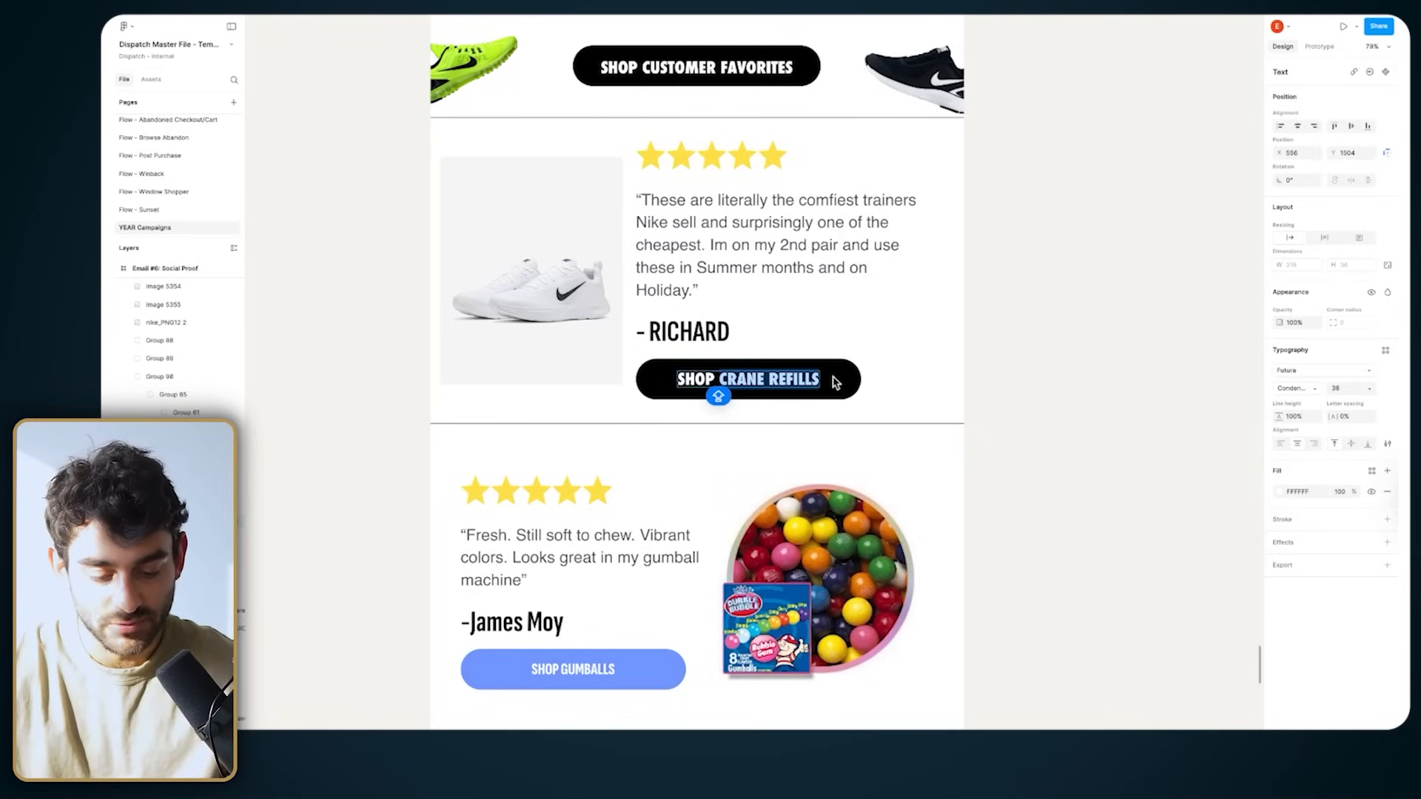
{"action": "type", "text": "ALLDAYS"}
{"action": "left_click", "coordinate": [1035, 355]}
{"action": "left_click", "coordinate": [1036, 356]}
Step: Move the black low-top shoe image into the second testimonial section and delete the gumball picture there
{"action": "scroll", "coordinate": [795, 359], "scroll_direction": "left", "scroll_amount": 2}
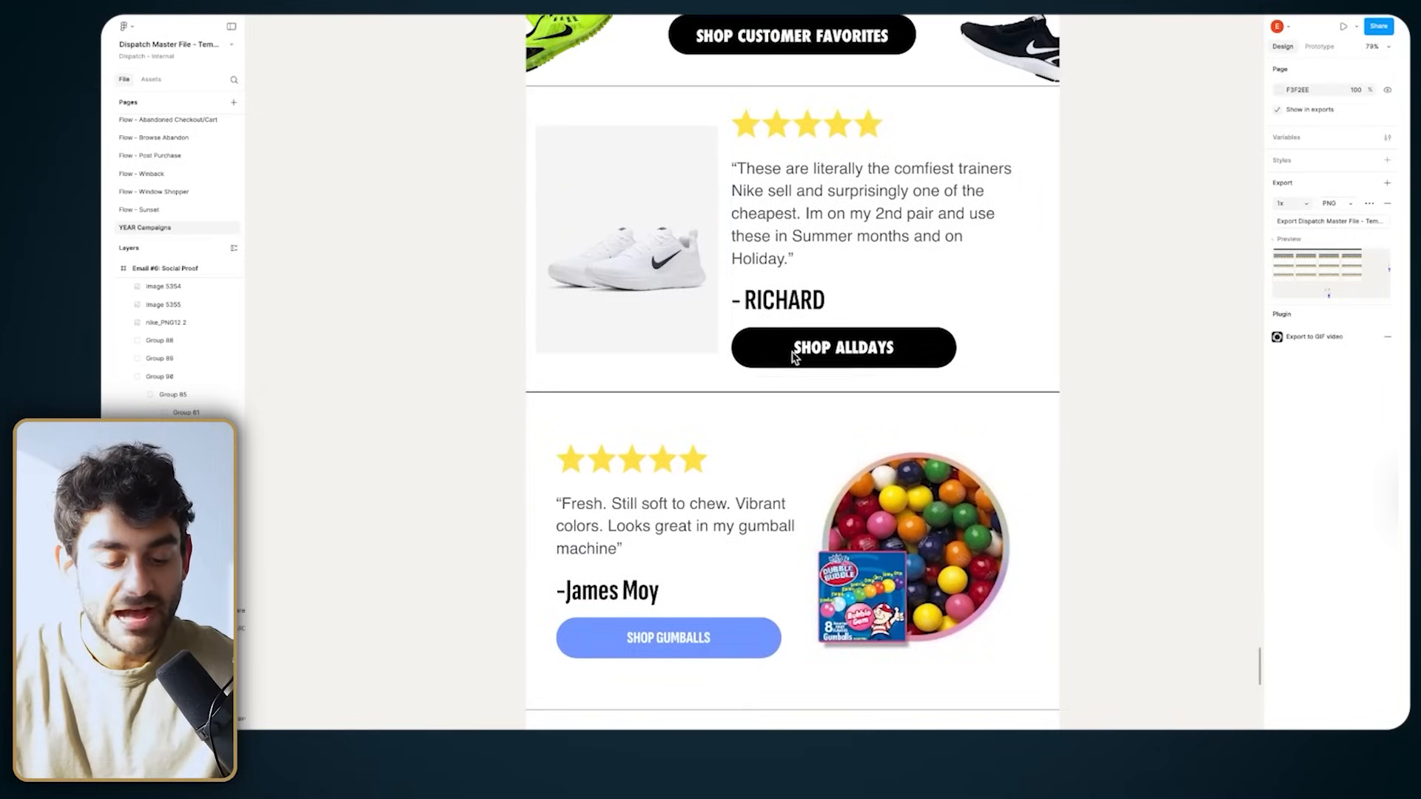
{"action": "scroll", "coordinate": [699, 234], "scroll_direction": "down", "scroll_amount": 2}
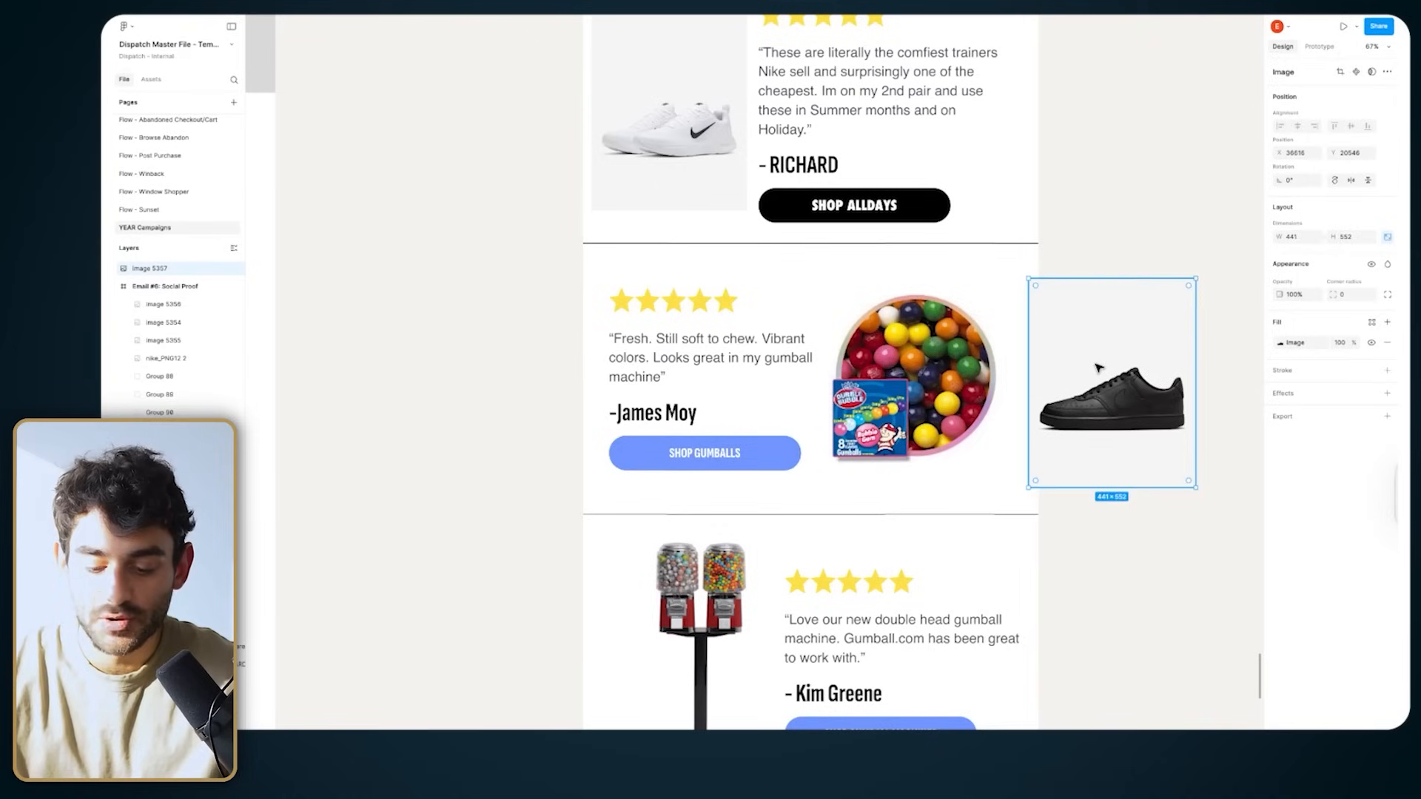
{"action": "left_click_drag", "start_coordinate": [1095, 371], "coordinate": [1148, 368]}
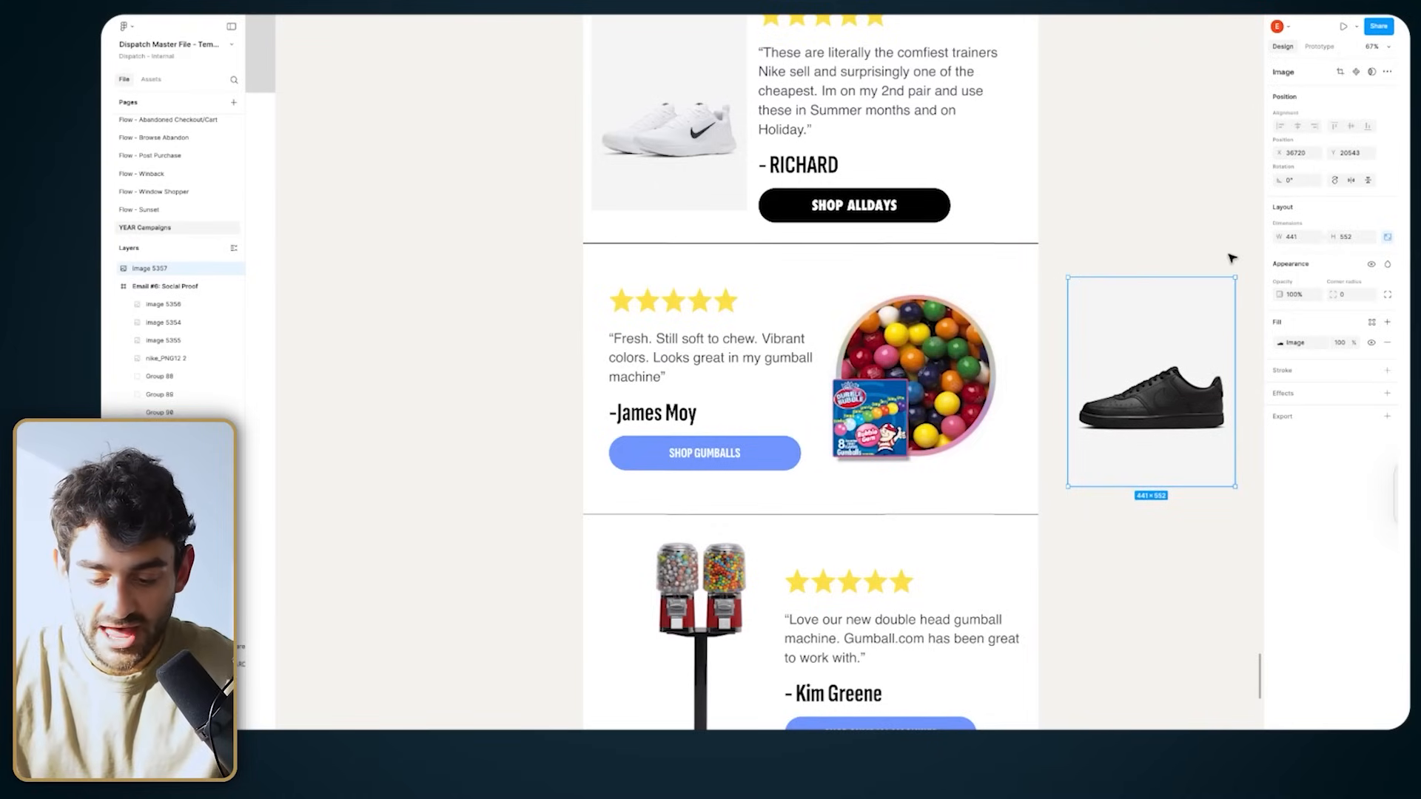
{"action": "left_click_drag", "start_coordinate": [1235, 276], "coordinate": [1257, 246]}
{"action": "left_click_drag", "start_coordinate": [1162, 342], "coordinate": [916, 396]}
{"action": "left_click", "coordinate": [938, 352]}
{"action": "left_click", "coordinate": [937, 352]}
{"action": "key", "text": "Delete"}
Step: Shrink the black low-top shoe image to about 422 × 527 and place it beside the second testimonial's text
{"action": "left_click", "coordinate": [1143, 385]}
{"action": "left_click_drag", "start_coordinate": [809, 271], "coordinate": [846, 310]}
{"action": "scroll", "coordinate": [875, 422], "scroll_direction": "up", "scroll_amount": 2}
{"action": "left_click_drag", "start_coordinate": [884, 446], "coordinate": [895, 413]}
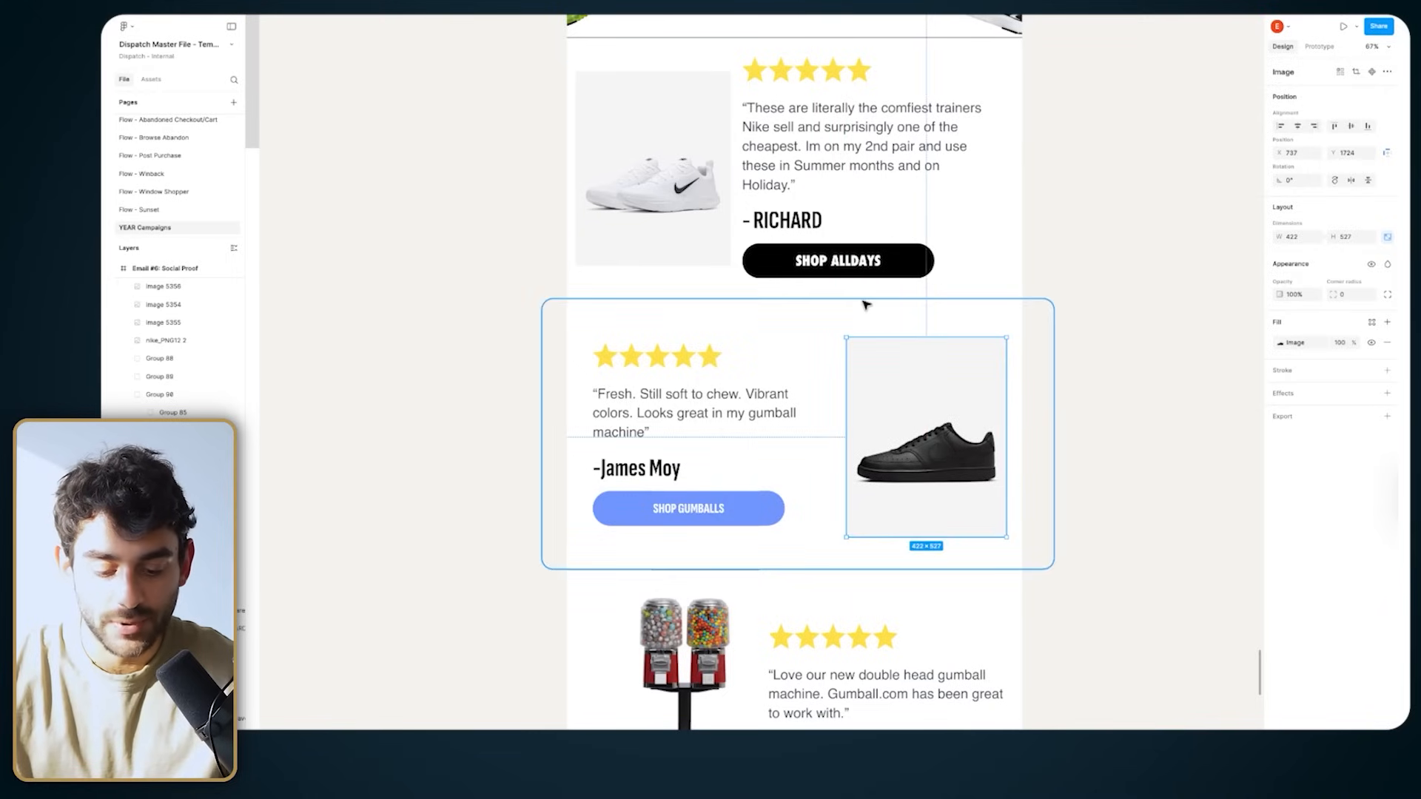
{"action": "left_click_drag", "start_coordinate": [850, 339], "coordinate": [846, 335]}
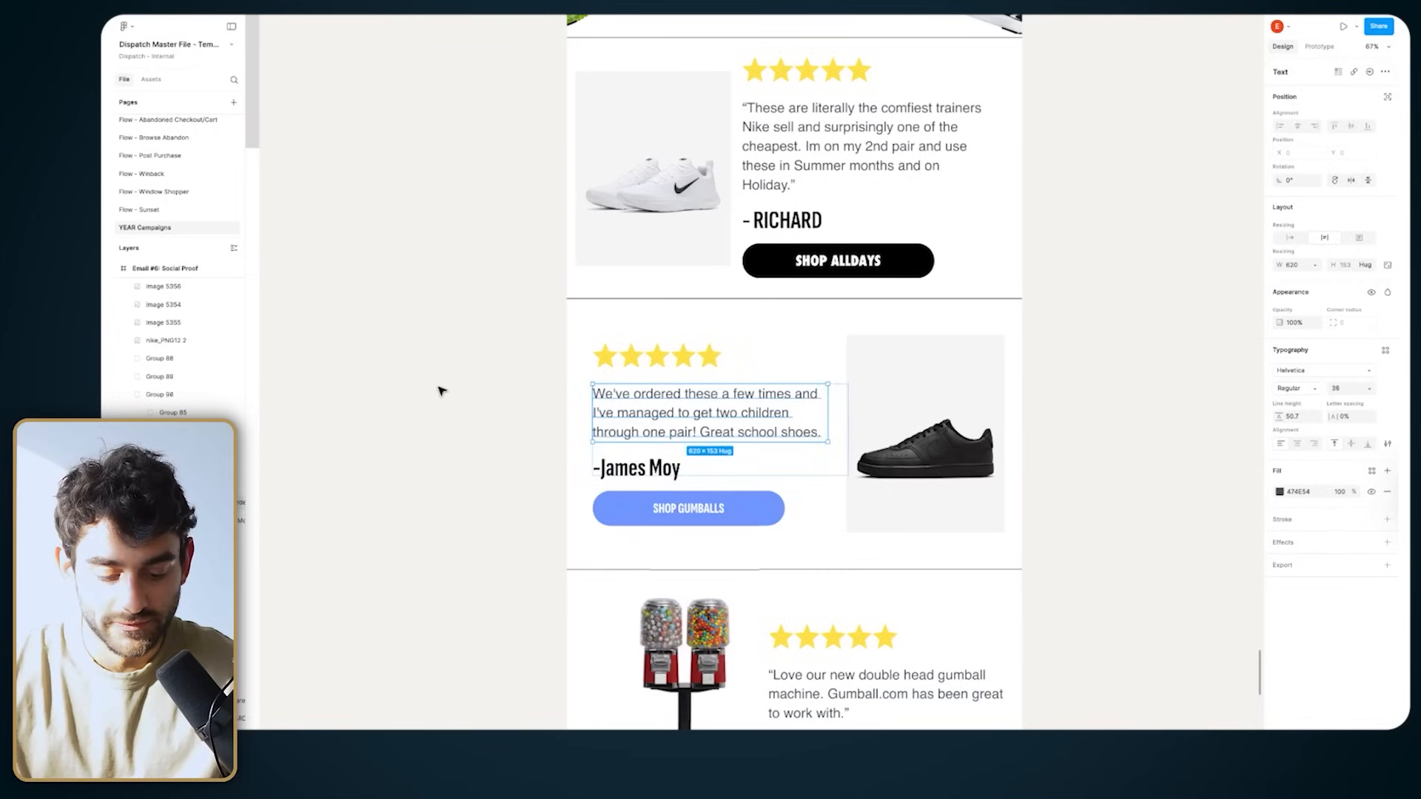
Step: Replace the reviewer name under the second testimonial with the new reviewer's first name in capitals, keeping the leading dash
{"action": "scroll", "coordinate": [538, 423], "scroll_direction": "down", "scroll_amount": 1}
{"action": "left_click", "coordinate": [628, 457]}
{"action": "double_click", "coordinate": [631, 459]}
{"action": "left_click", "coordinate": [660, 458]}
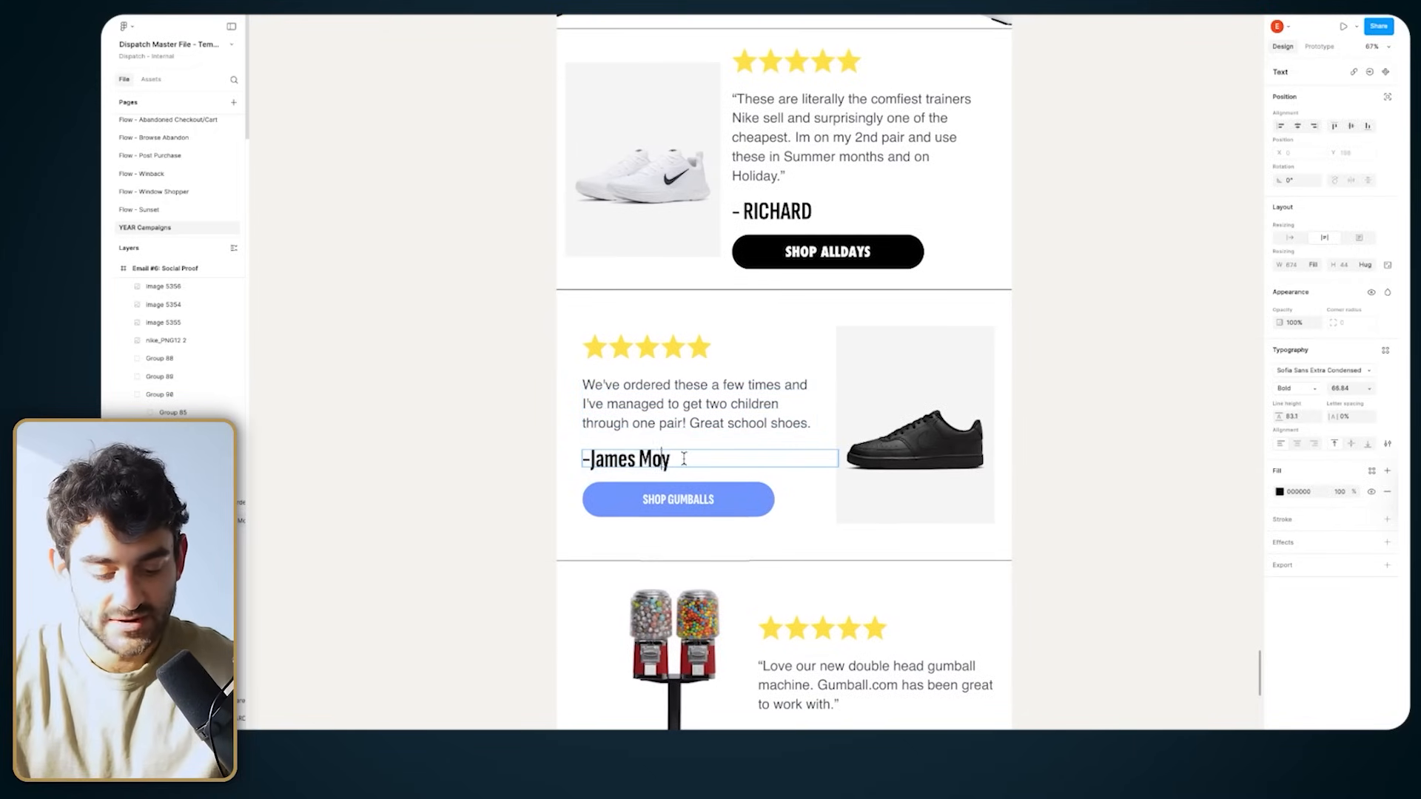
{"action": "key", "text": "ctrl+a"}
{"action": "left_click", "coordinate": [618, 459]}
{"action": "left_click_drag", "start_coordinate": [587, 459], "coordinate": [705, 459]}
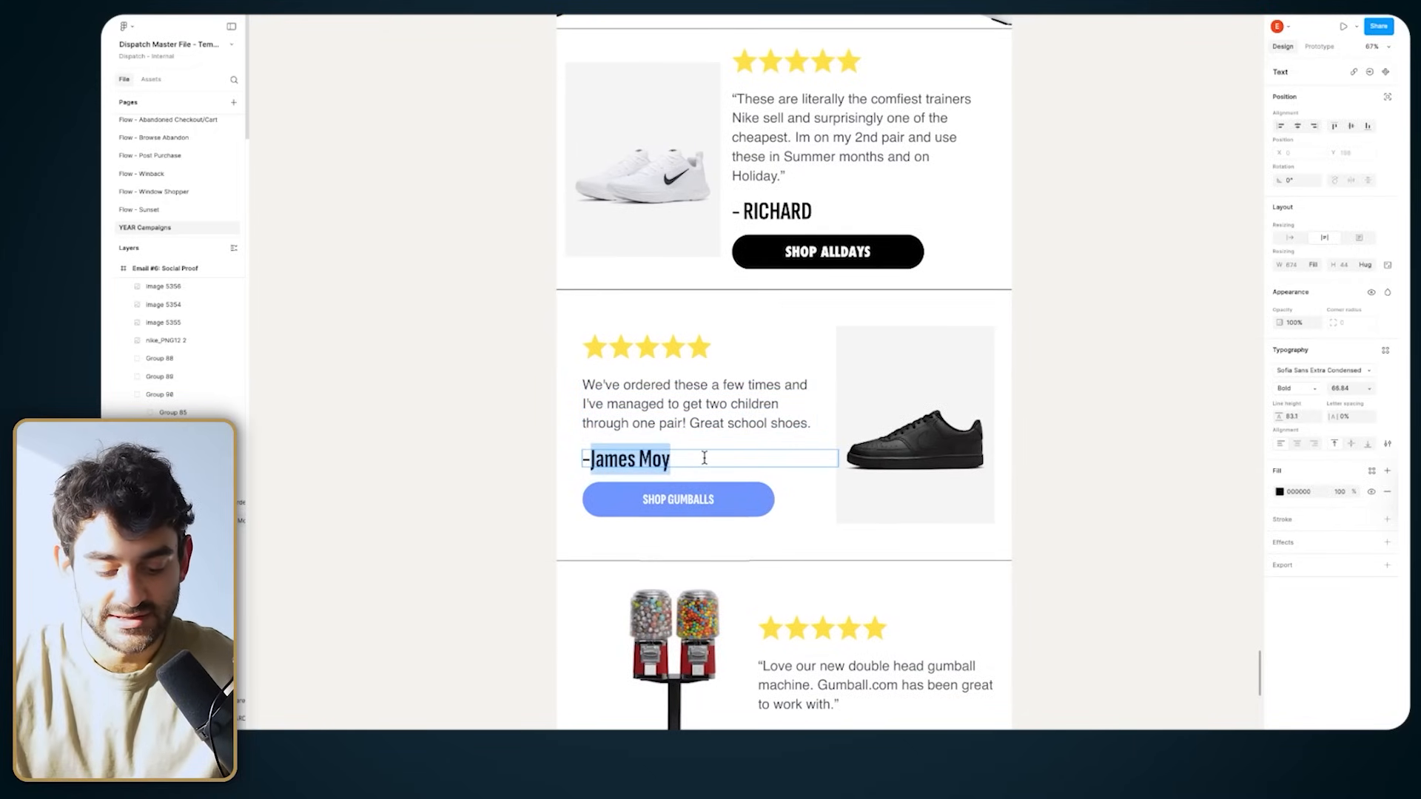
{"action": "type", "text": "BETH"}
Step: Change the second testimonial's button label to "SHOP COURT VISION LOWS" and set its font to Futura
{"action": "double_click", "coordinate": [703, 498]}
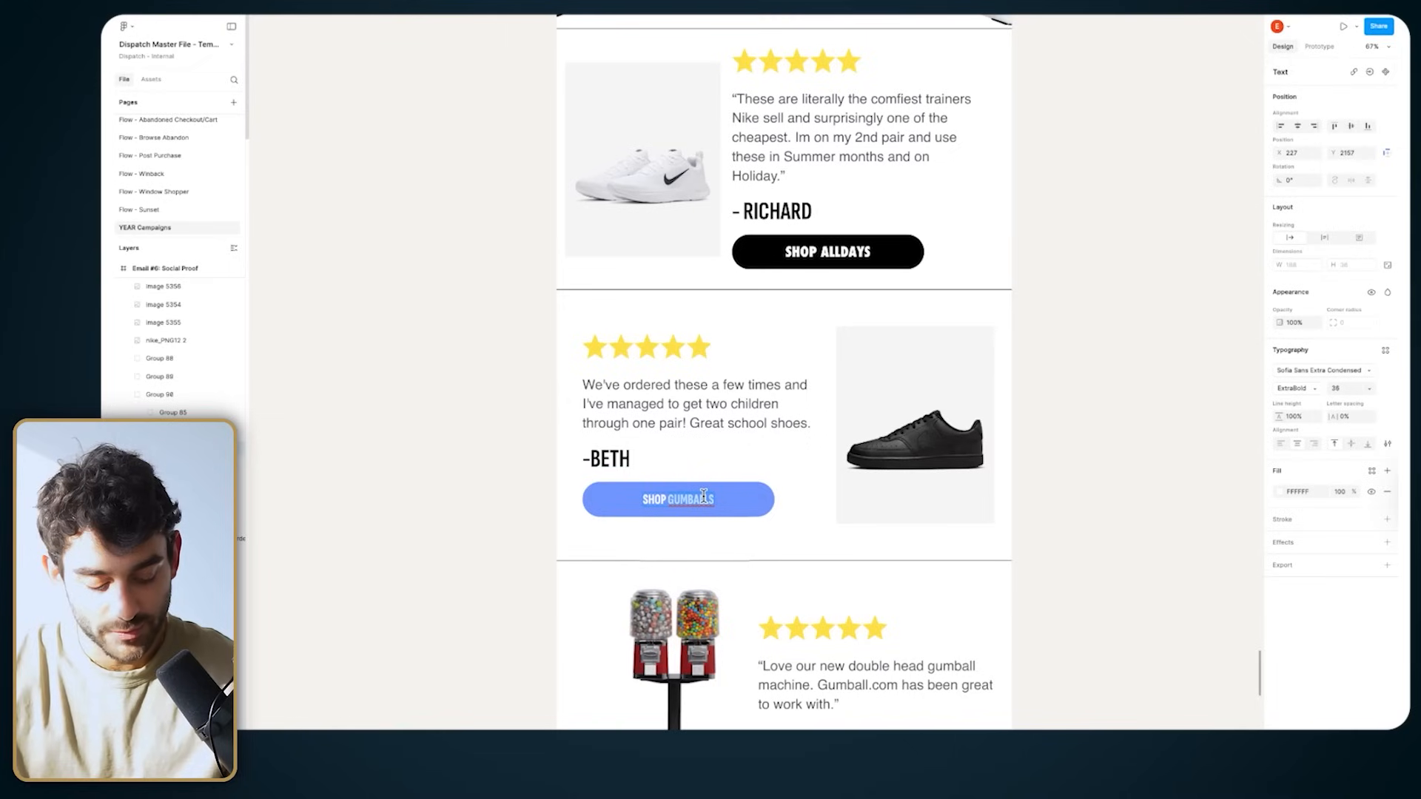
{"action": "type", "text": "COURT VI"}
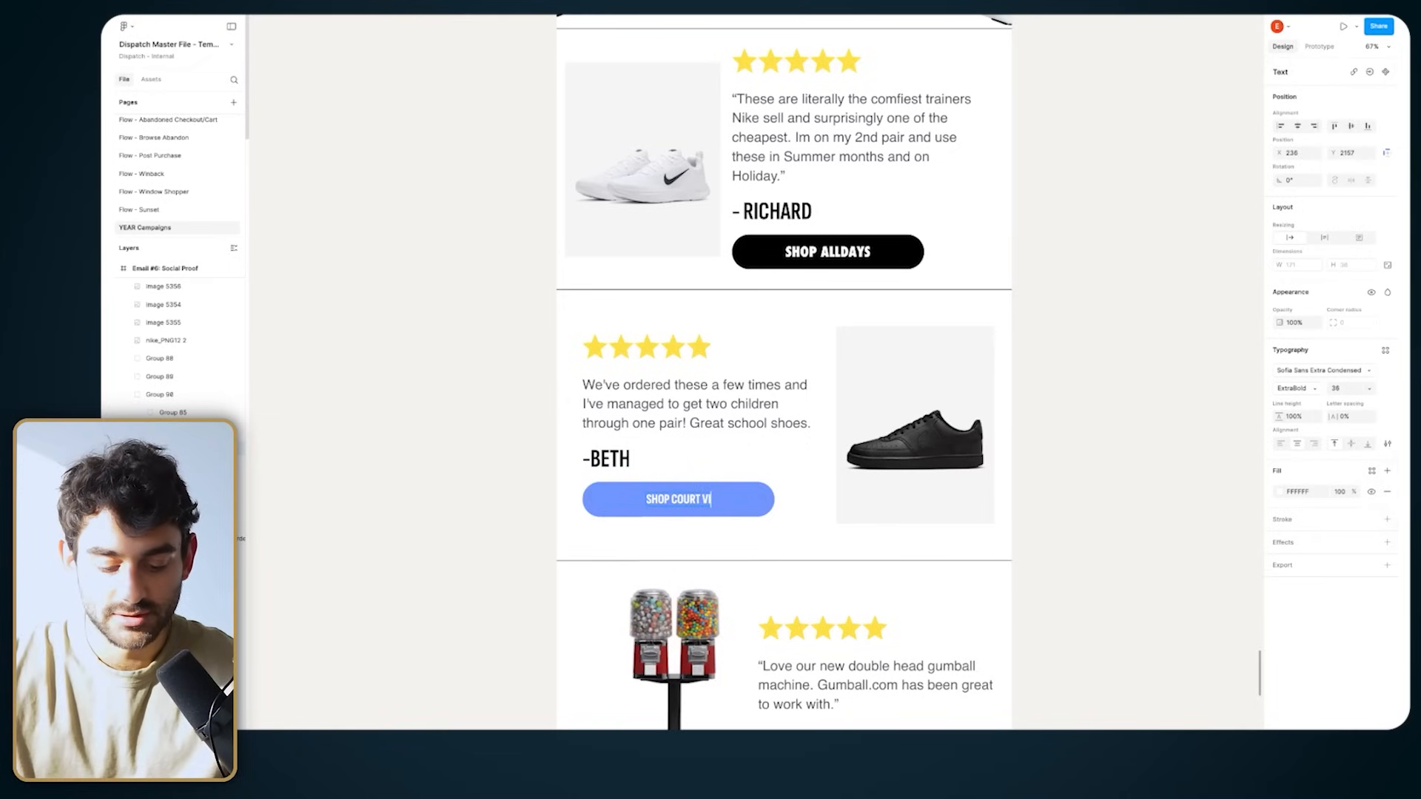
{"action": "type", "text": "SION LOWS"}
{"action": "key", "text": "Escape"}
{"action": "left_click", "coordinate": [1306, 370]}
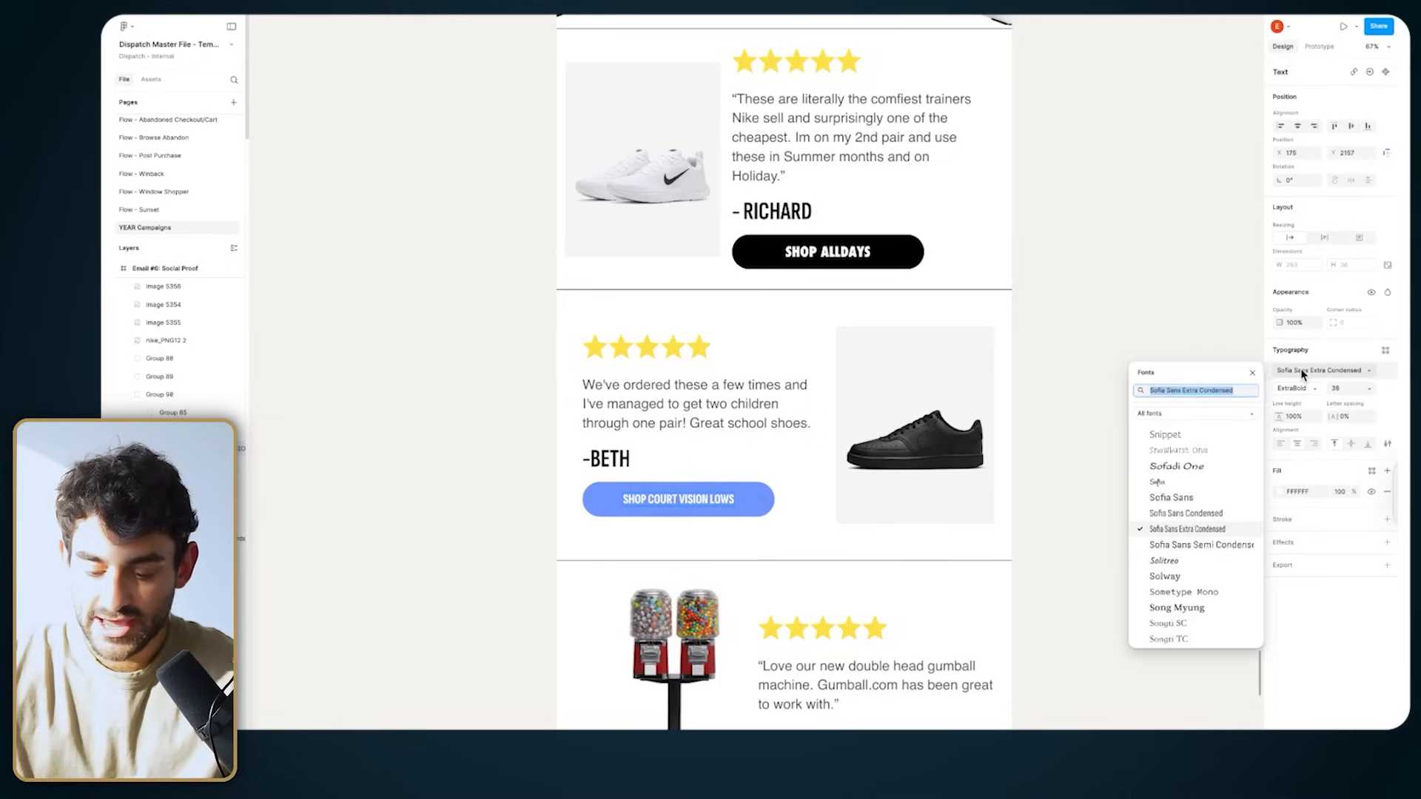
{"action": "type", "text": "FUTURA"}
{"action": "left_click", "coordinate": [1187, 410]}
{"action": "left_click", "coordinate": [1310, 370]}
{"action": "type", "text": "FUTURA"}
{"action": "left_click", "coordinate": [1187, 410]}
Step: Fill the second testimonial's button rectangle with black (000000) to match the button above
{"action": "left_click", "coordinate": [836, 248]}
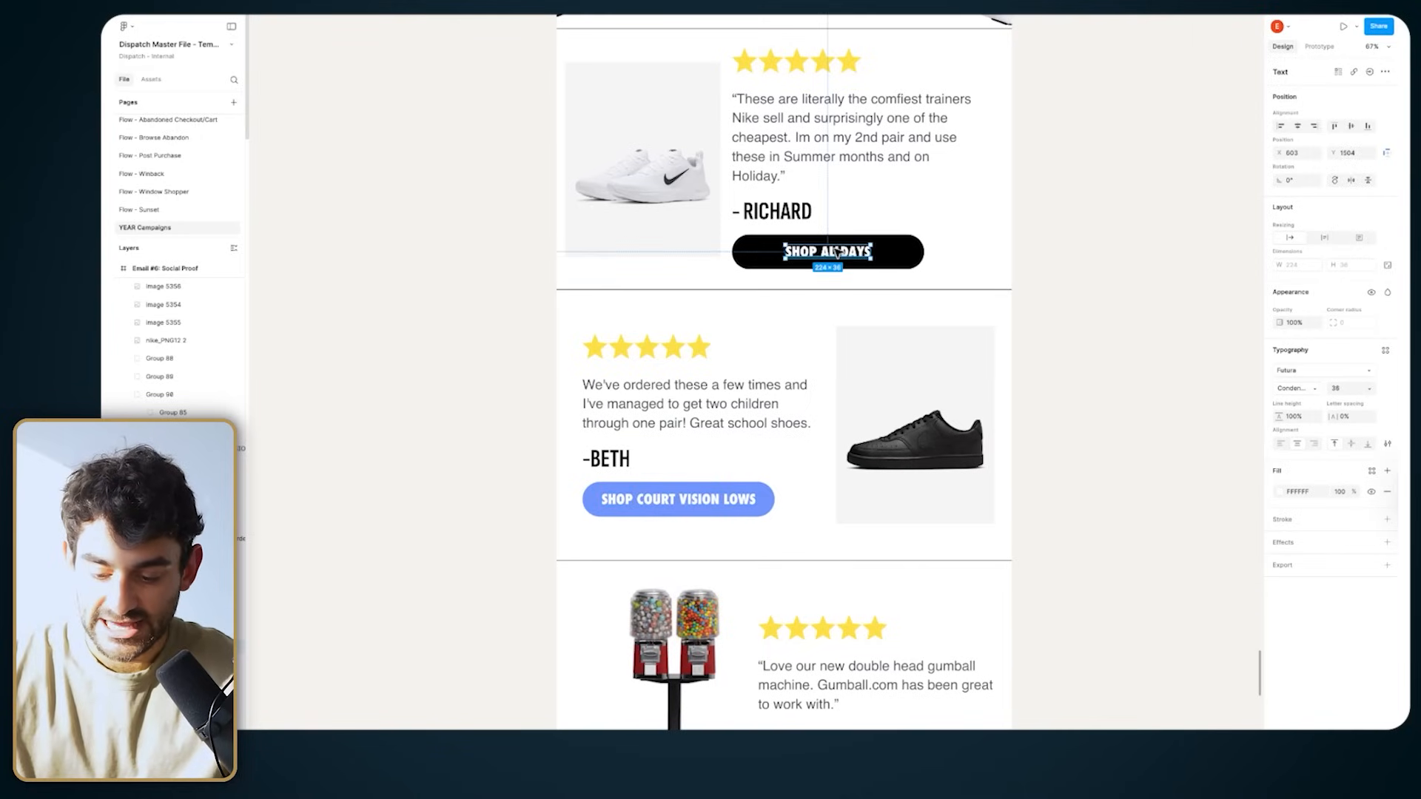
{"action": "double_click", "coordinate": [642, 497]}
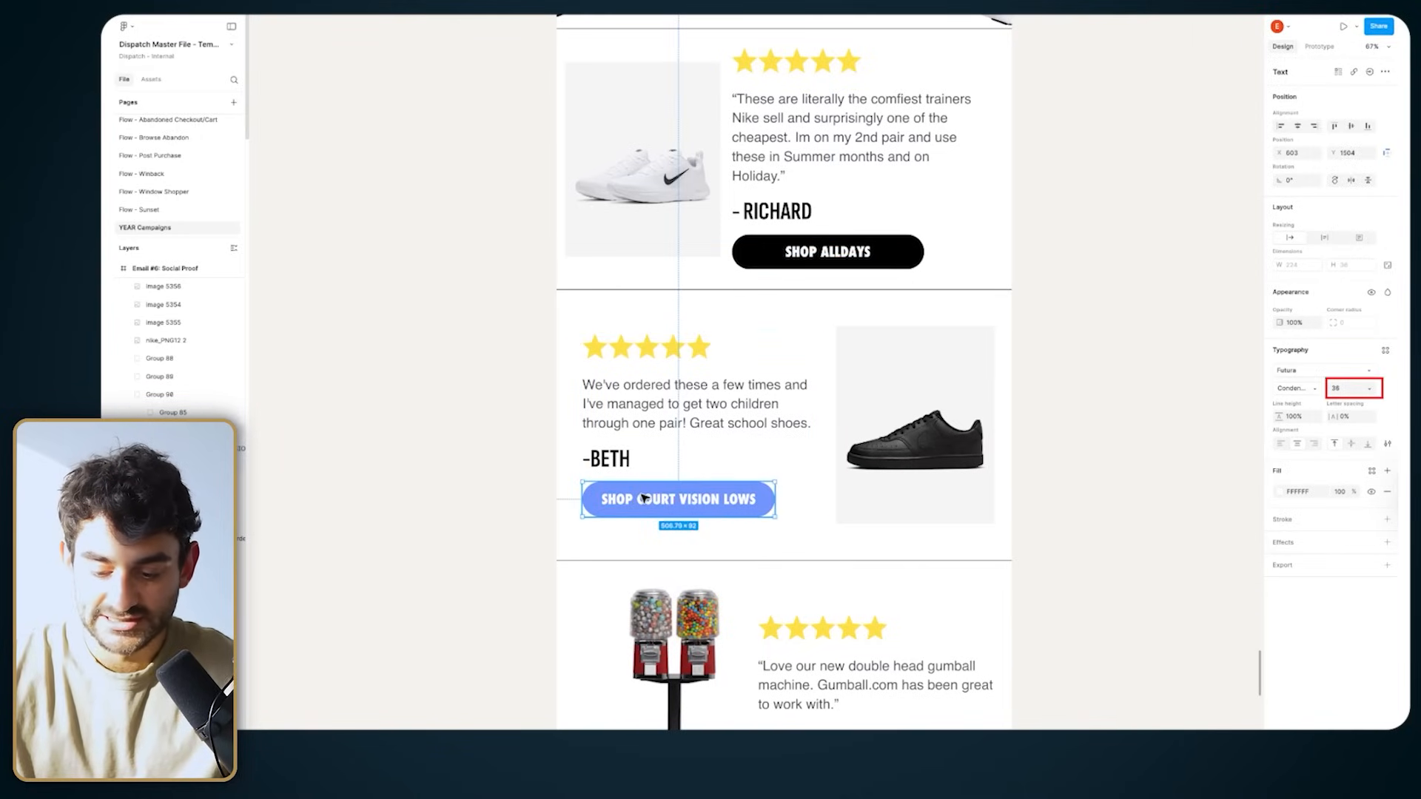
{"action": "left_click", "coordinate": [594, 506]}
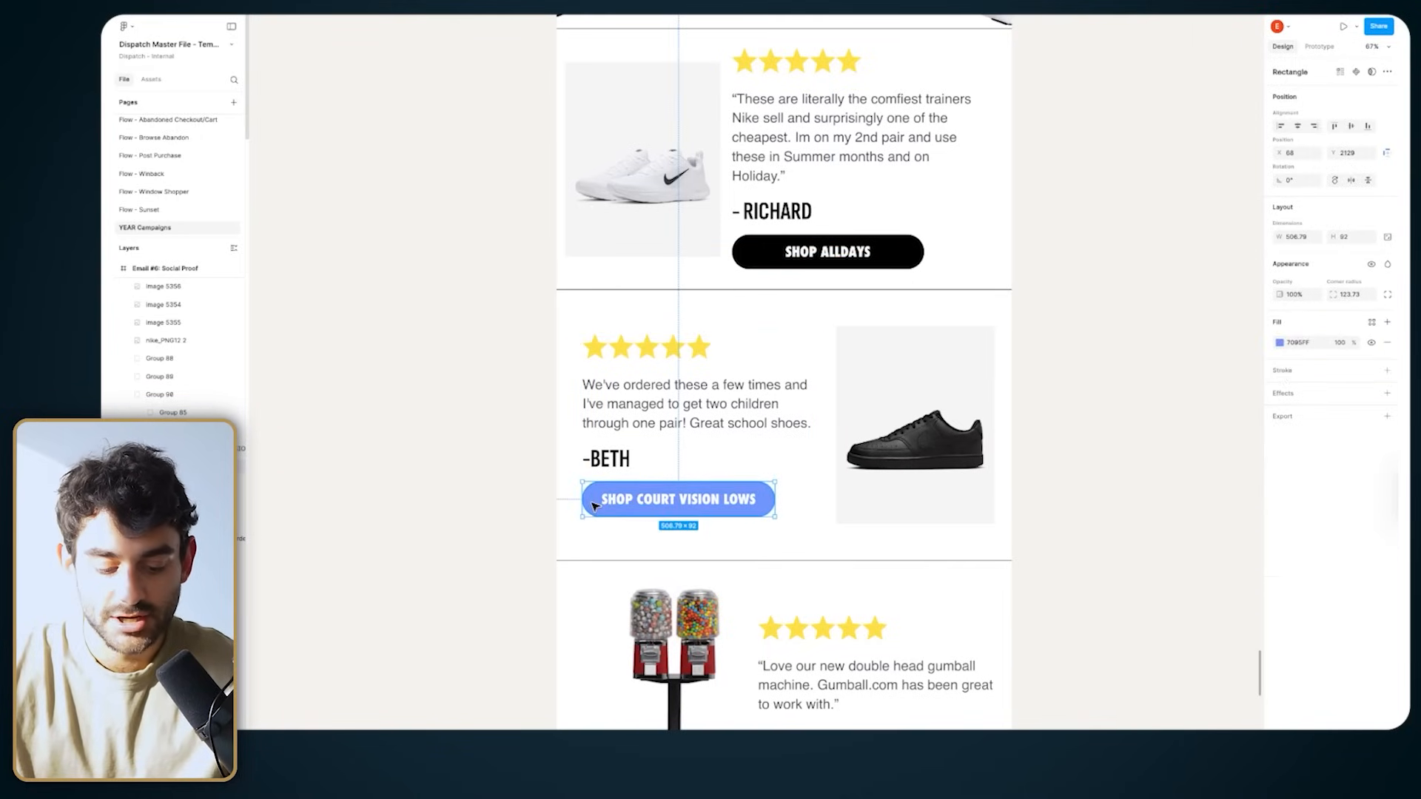
{"action": "left_click", "coordinate": [1279, 343]}
{"action": "left_click_drag", "start_coordinate": [1152, 437], "coordinate": [1125, 560]}
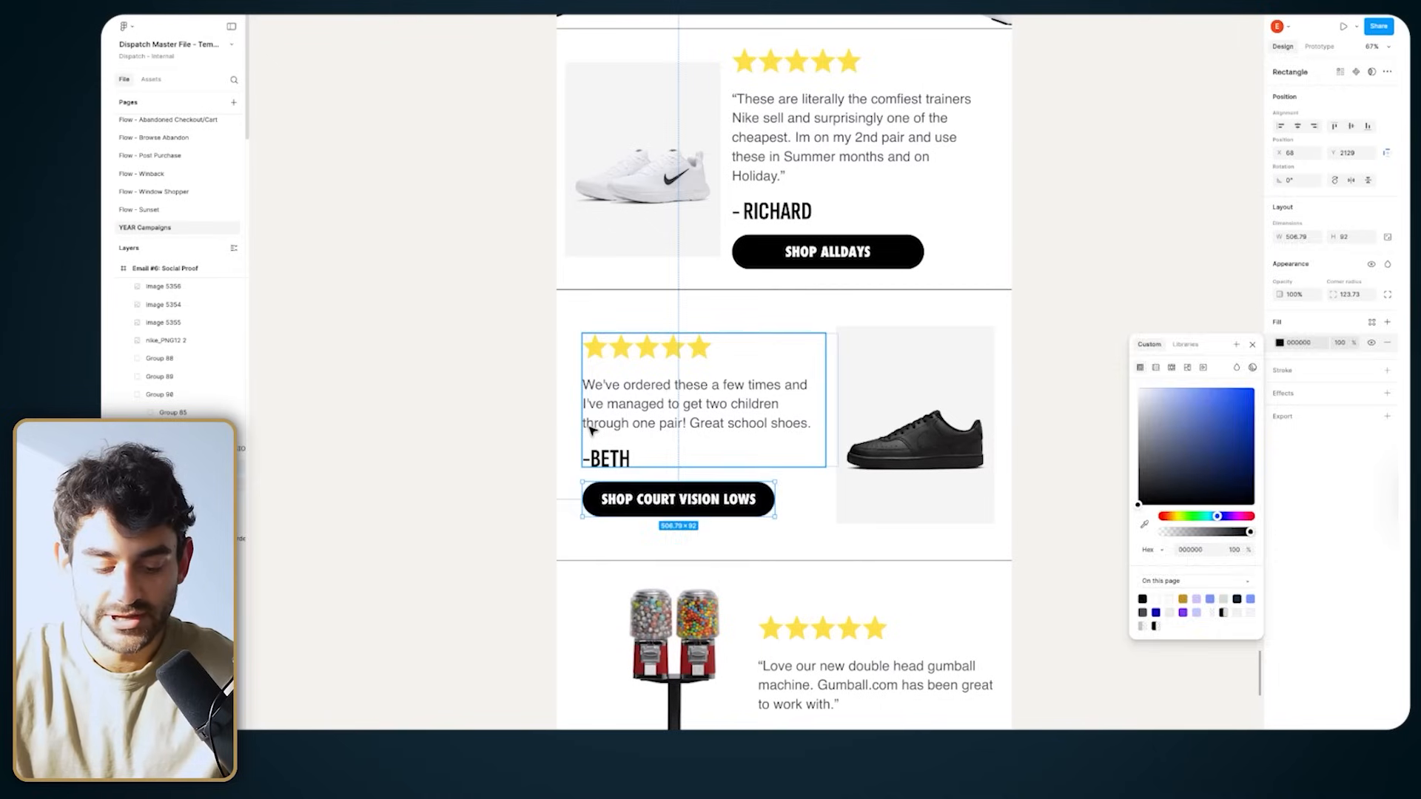
{"action": "left_click", "coordinate": [501, 407]}
Step: Delete the third testimonial's gumball machine picture and put the copied black Nike sneaker image, about 449 × 561, in its place
{"action": "scroll", "coordinate": [501, 407], "scroll_direction": "down", "scroll_amount": 4}
{"action": "left_click", "coordinate": [667, 422]}
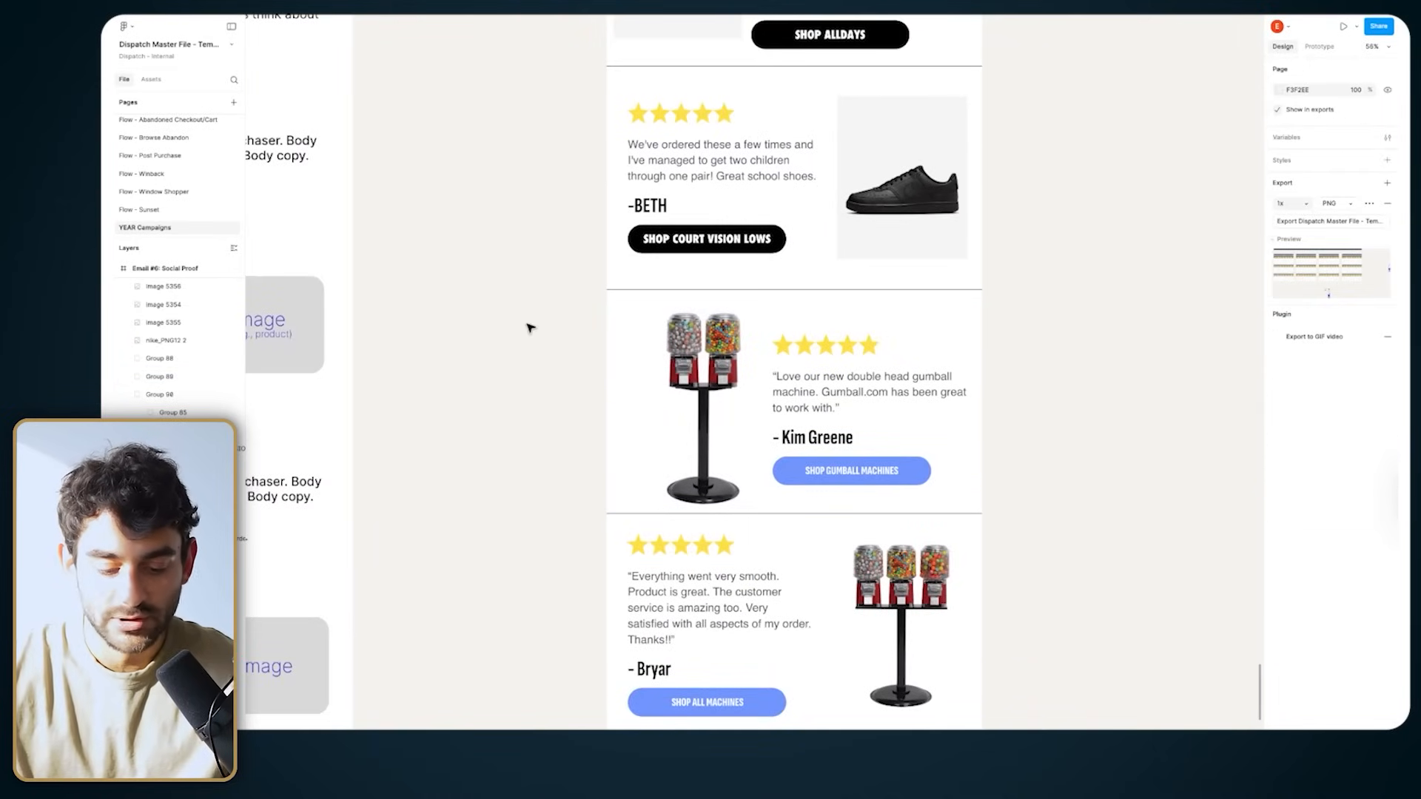
{"action": "double_click", "coordinate": [693, 377]}
{"action": "key", "text": "BackSpace"}
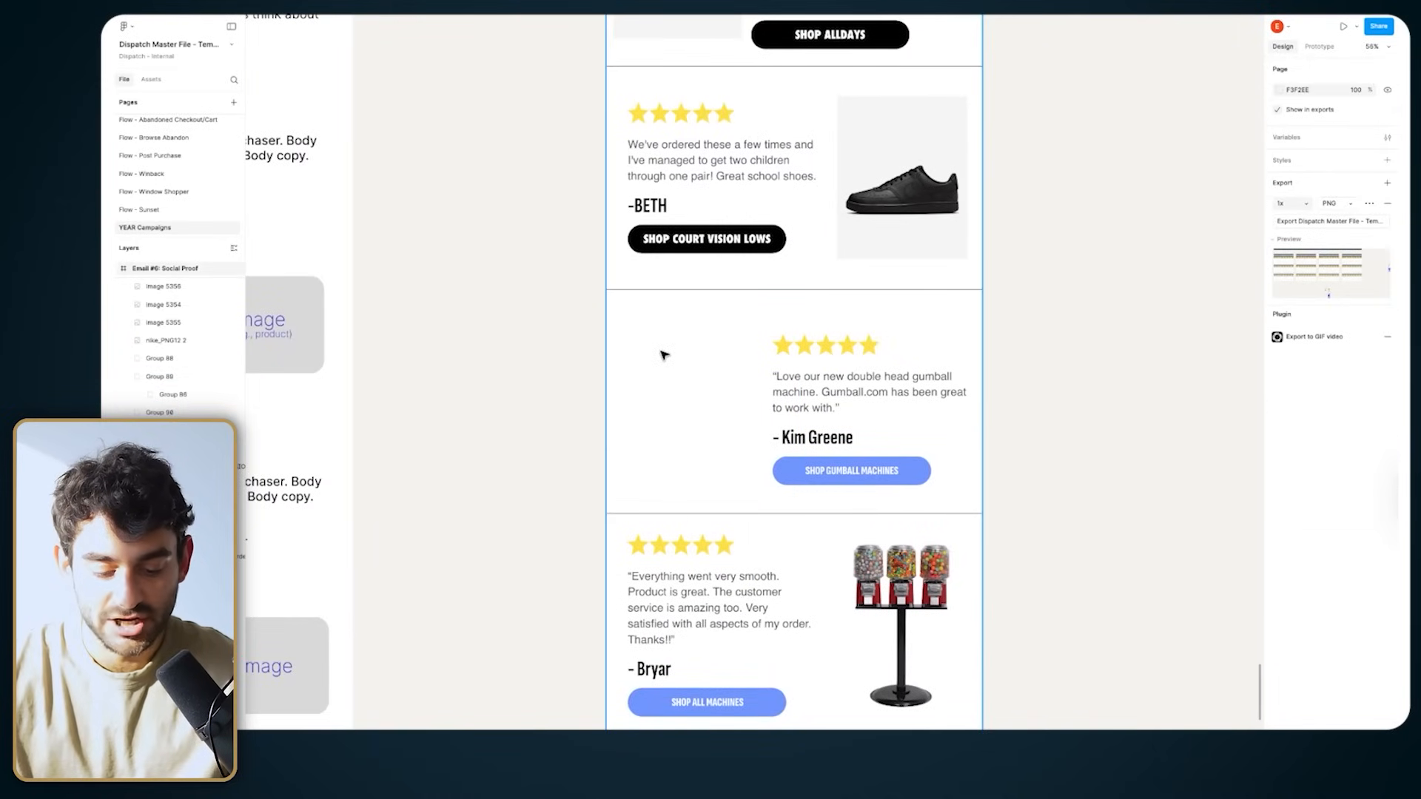
{"action": "key", "text": "ctrl+v"}
{"action": "left_click_drag", "start_coordinate": [721, 394], "coordinate": [655, 403]}
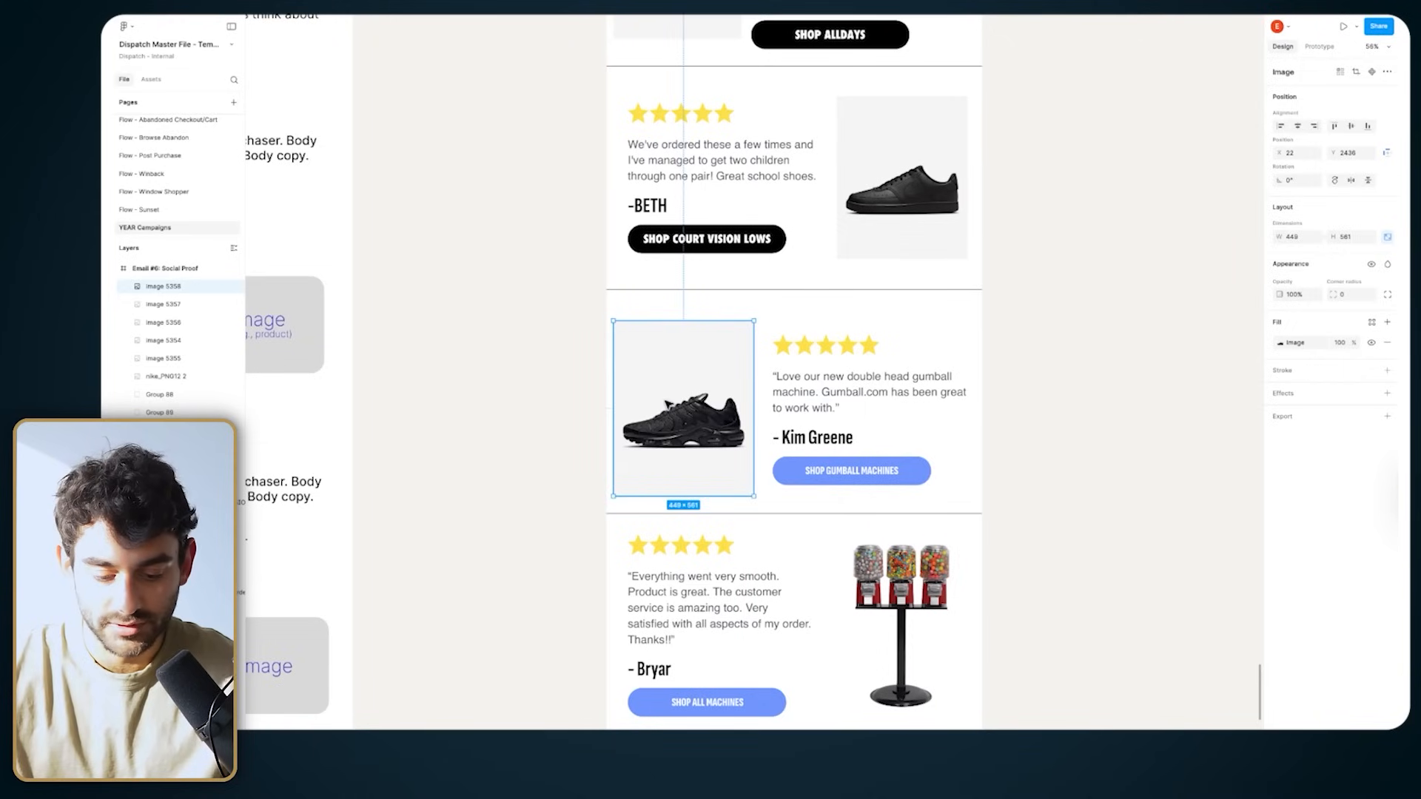
Step: Replace the third testimonial's review with "Colours pop and stand out. Classic design and one of my most sought after pairs" and enter the new reviewer's first name in capitals
{"action": "left_click", "coordinate": [831, 462]}
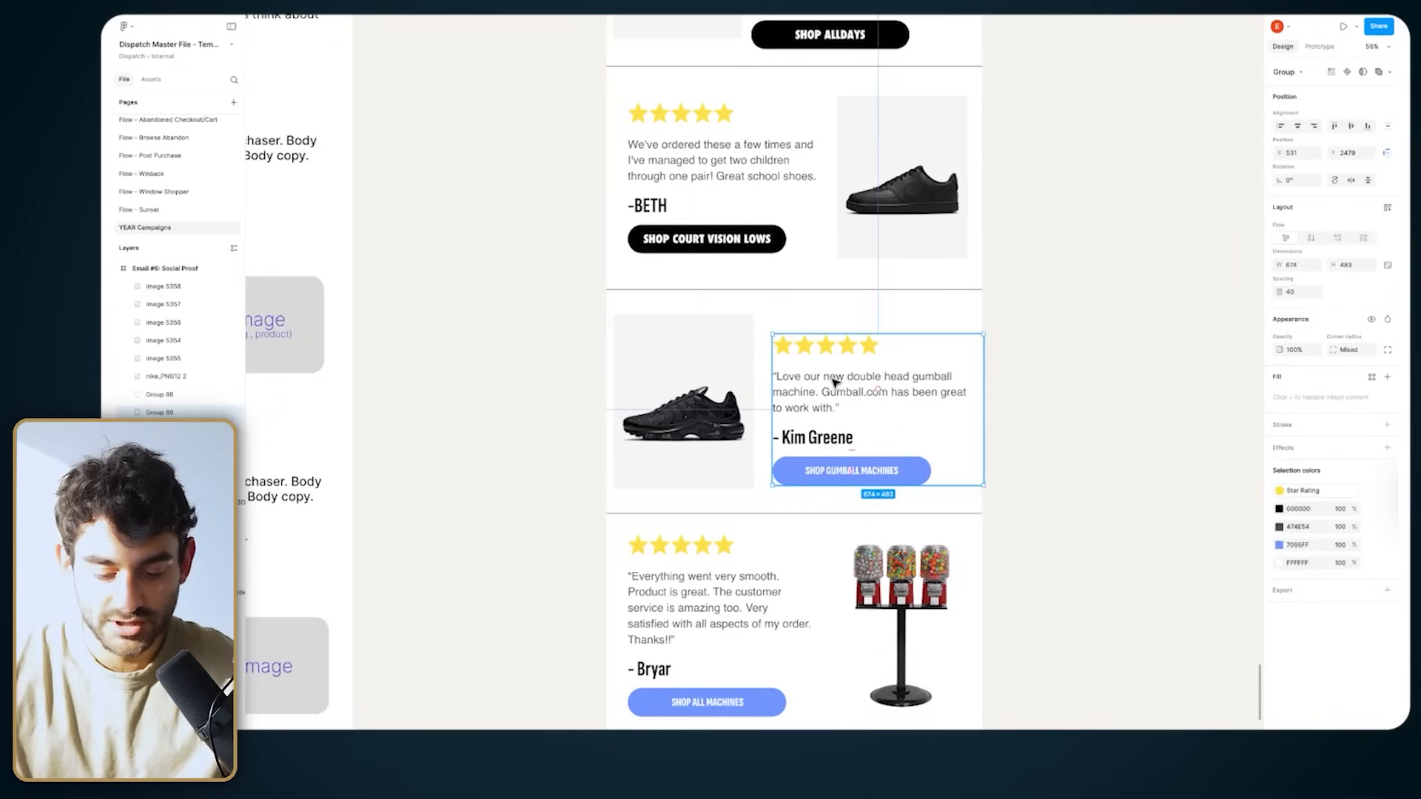
{"action": "left_click", "coordinate": [601, 22]}
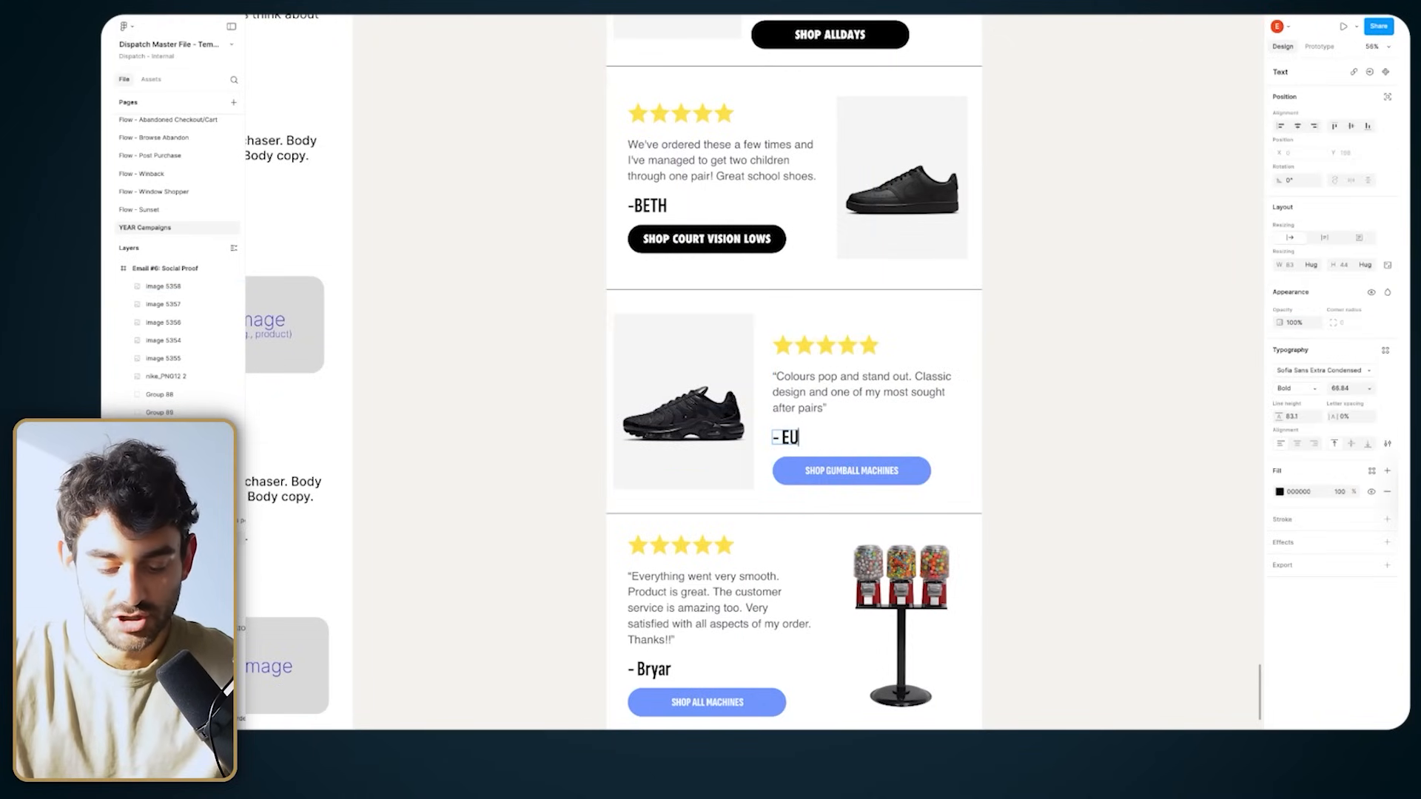
{"action": "type", "text": "AN"}
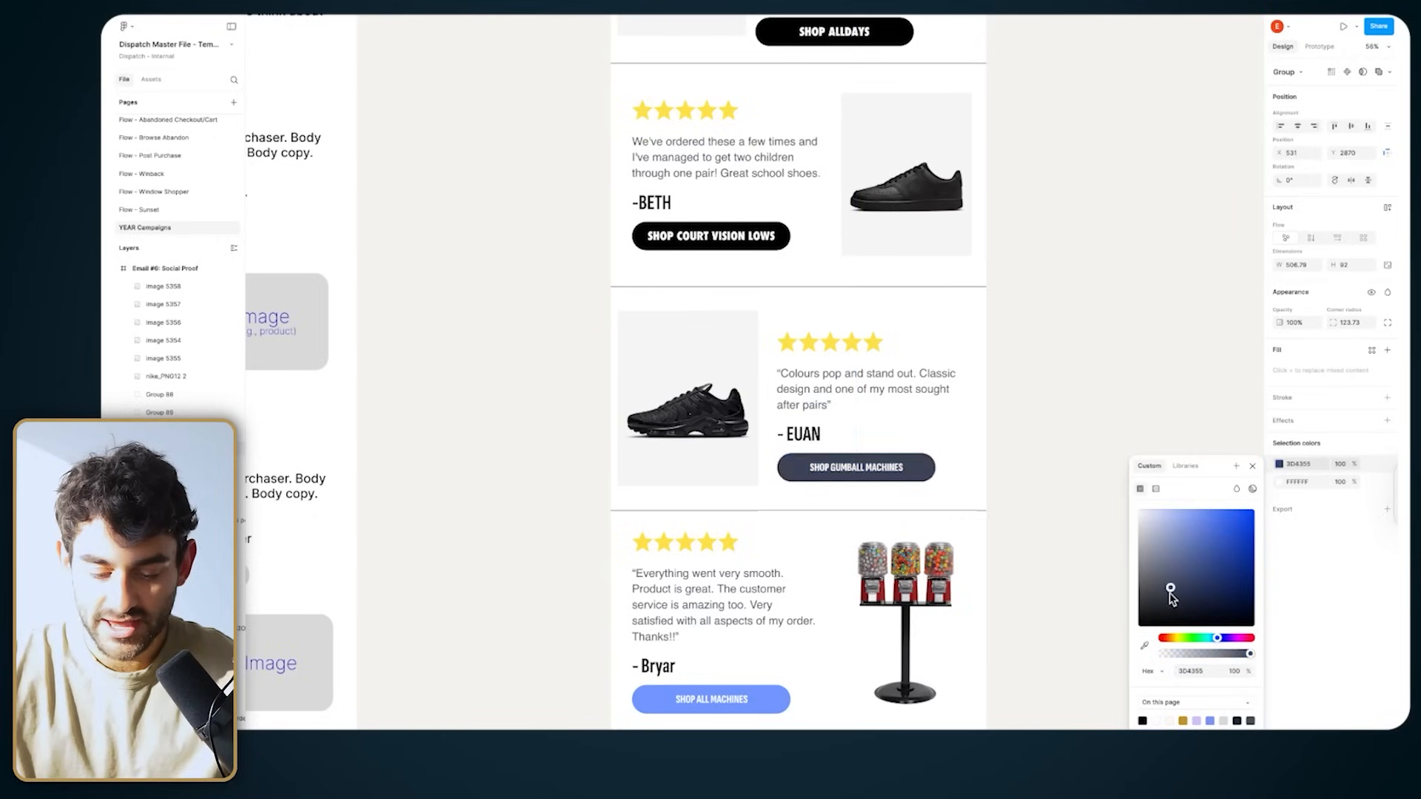
Step: Fill the third testimonial's button with black and set its label font to Futura
{"action": "double_click", "coordinate": [850, 471]}
{"action": "left_click", "coordinate": [1304, 375]}
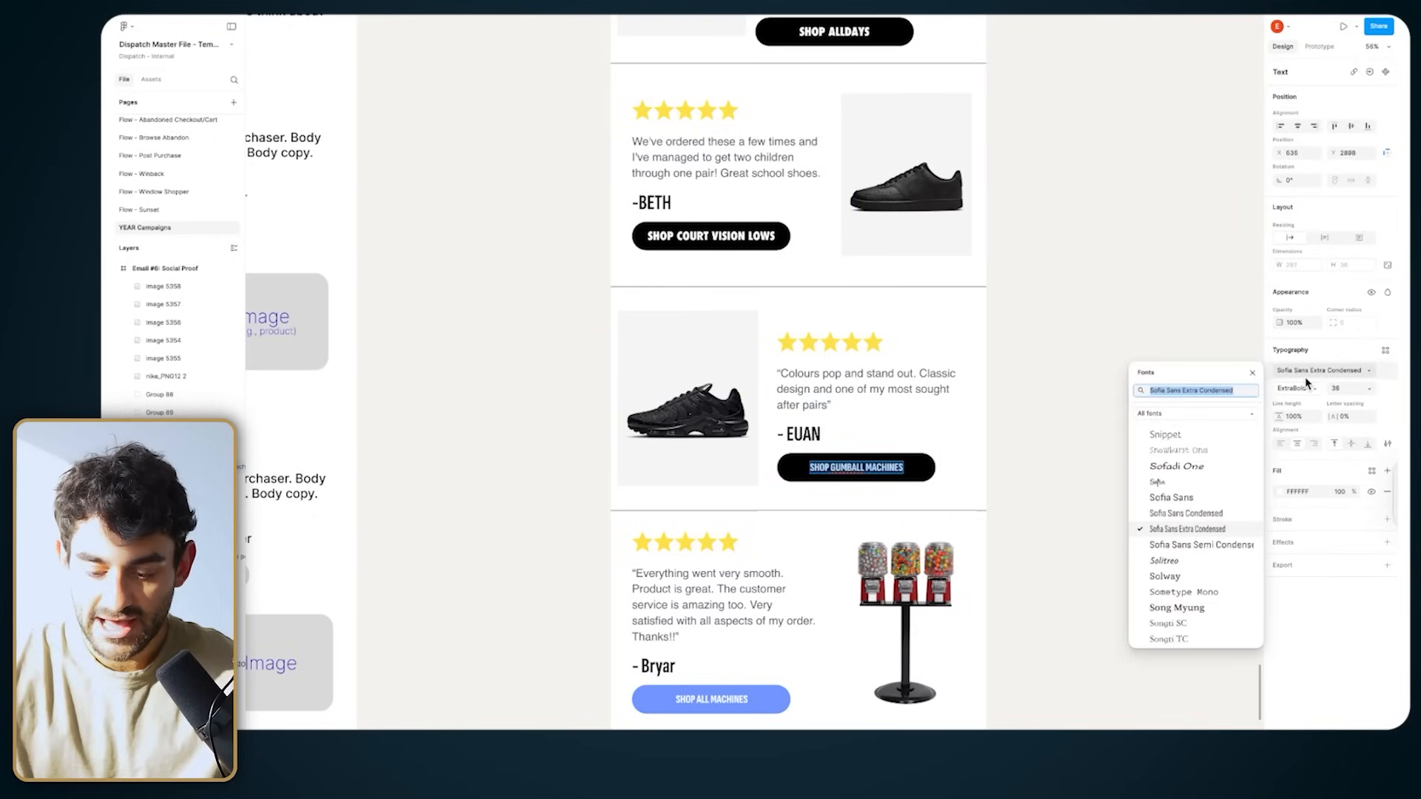
{"action": "type", "text": "Futura"}
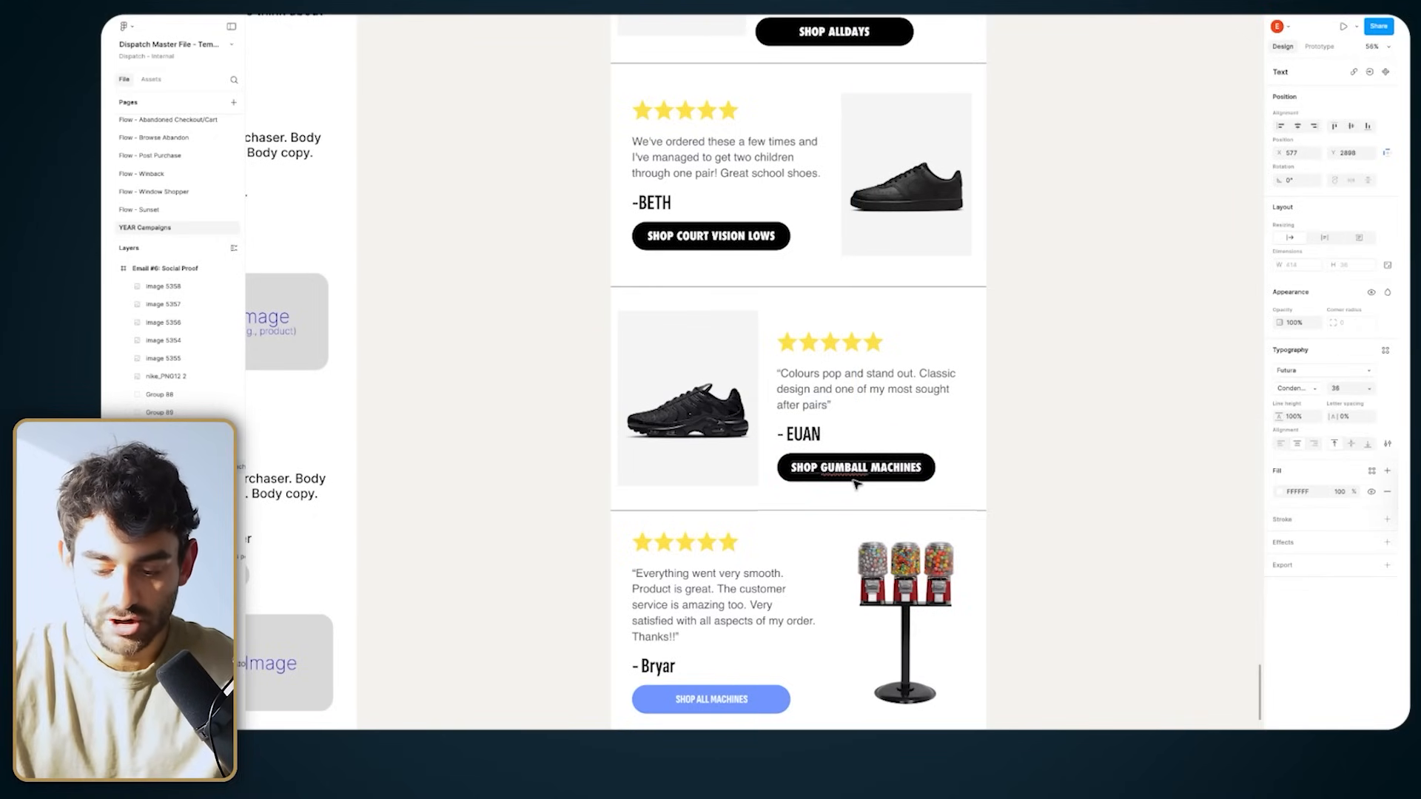
{"action": "key", "text": "Escape"}
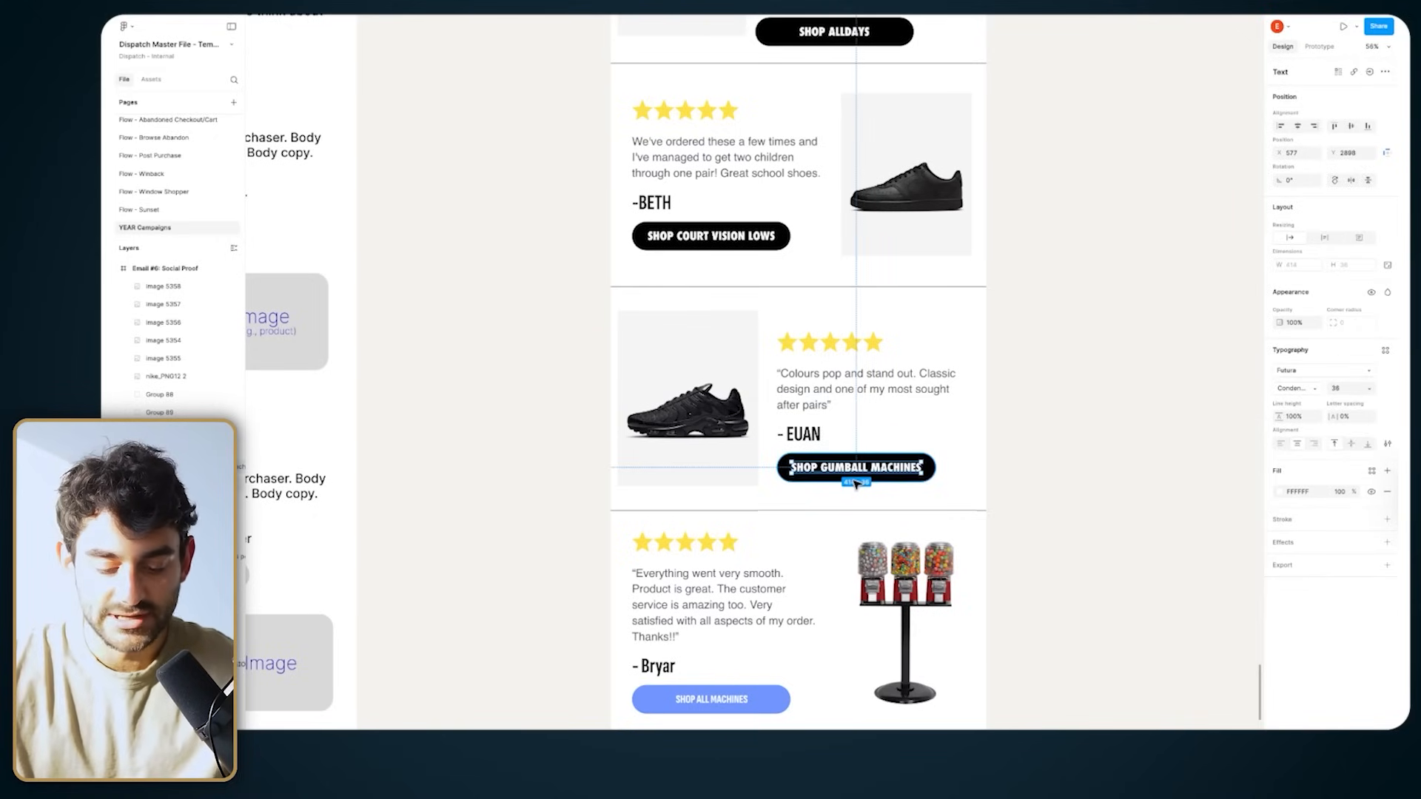
Step: Change the third testimonial's button label to "SHOP AIR MAXES"
{"action": "scroll", "coordinate": [1014, 469], "scroll_direction": "left", "scroll_amount": 1}
{"action": "double_click", "coordinate": [848, 467]}
{"action": "left_click", "coordinate": [874, 467]}
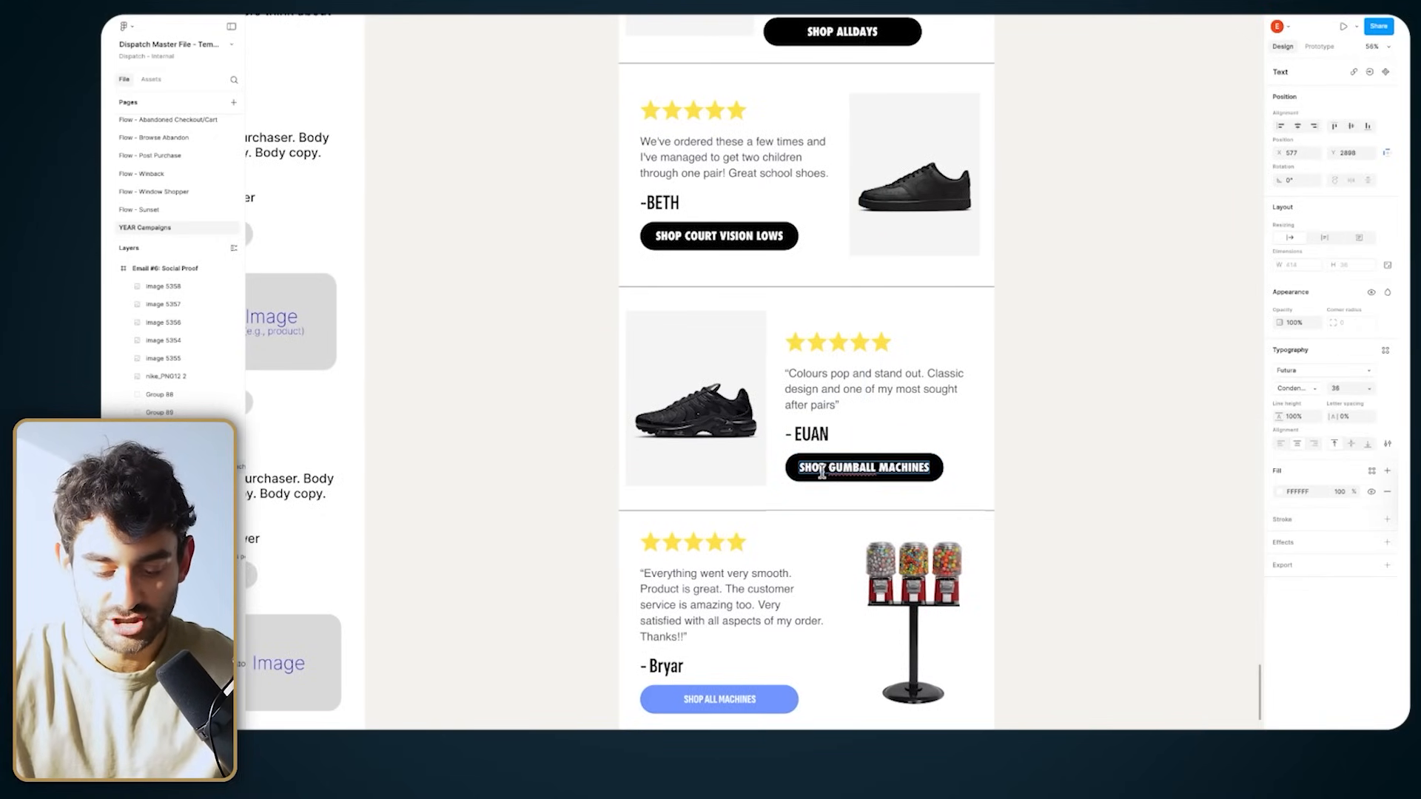
{"action": "left_click_drag", "start_coordinate": [900, 469], "coordinate": [958, 474]}
{"action": "type", "text": "AIR MAXES"}
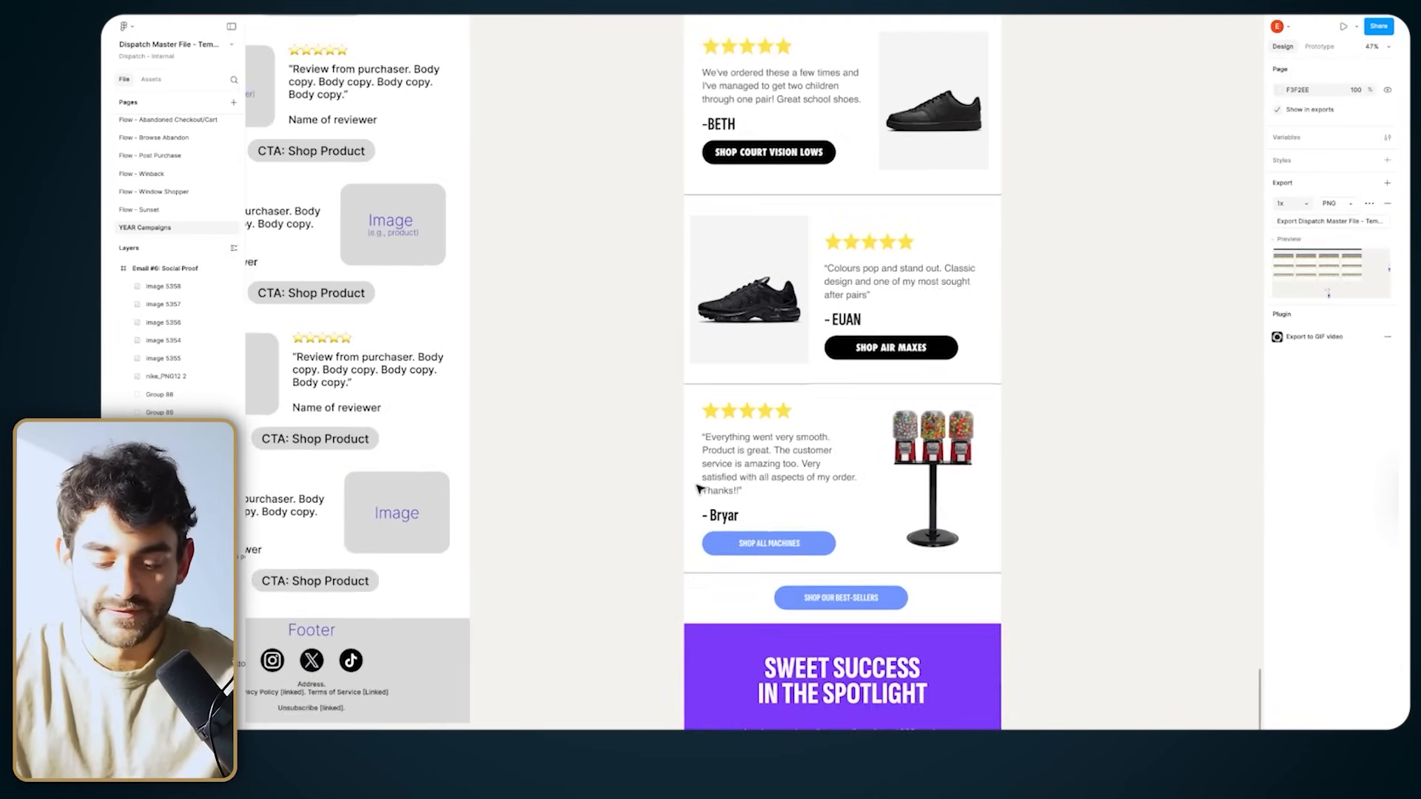
Step: Delete the fourth testimonial with its gumball machine picture and the "SHOP OUR BEST-SELLERS" button beneath it
{"action": "left_click", "coordinate": [699, 490]}
{"action": "key", "text": "Delete"}
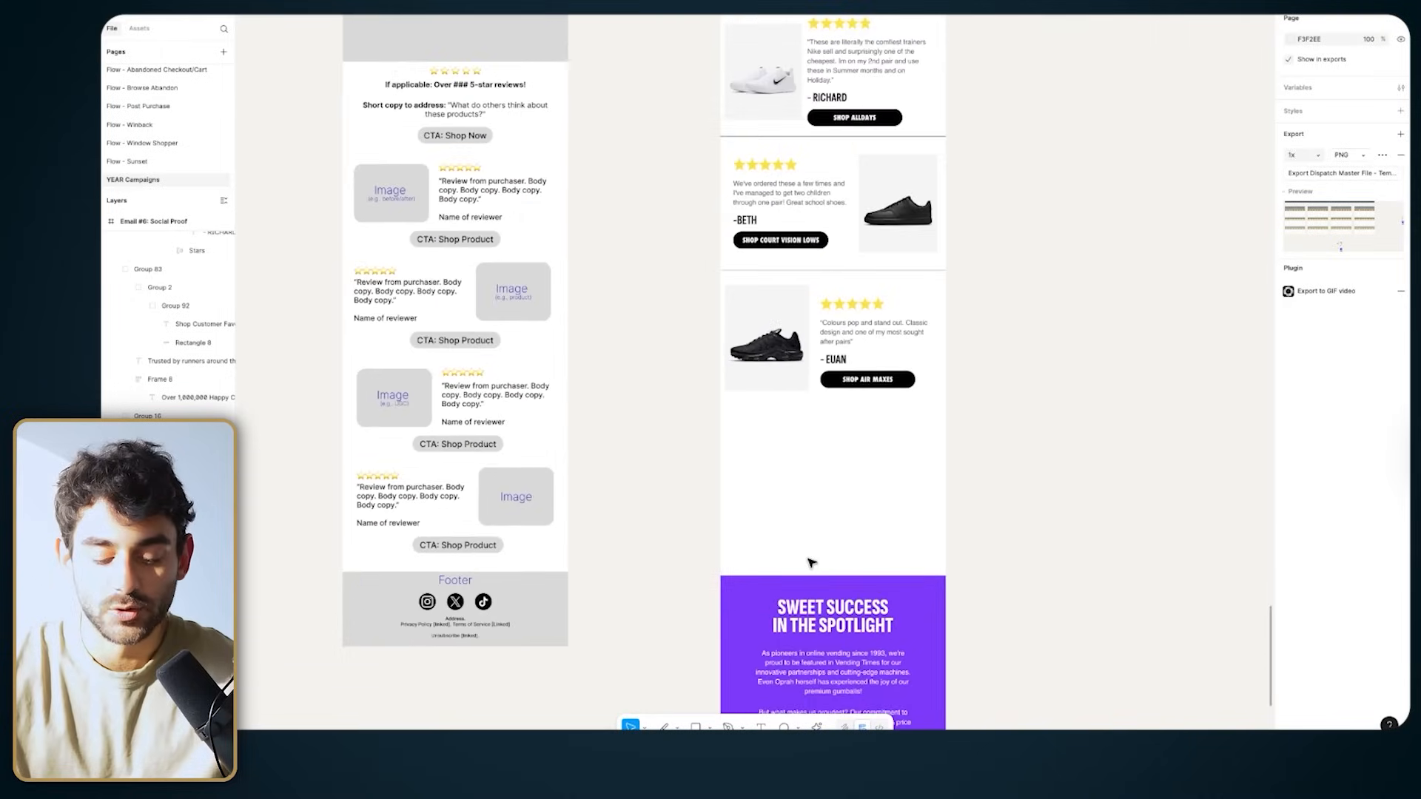
Step: Look over the Nike email against the wireframe, from the header down to the purple spotlight section and footer
{"action": "scroll", "coordinate": [812, 563], "scroll_direction": "up", "scroll_amount": 3}
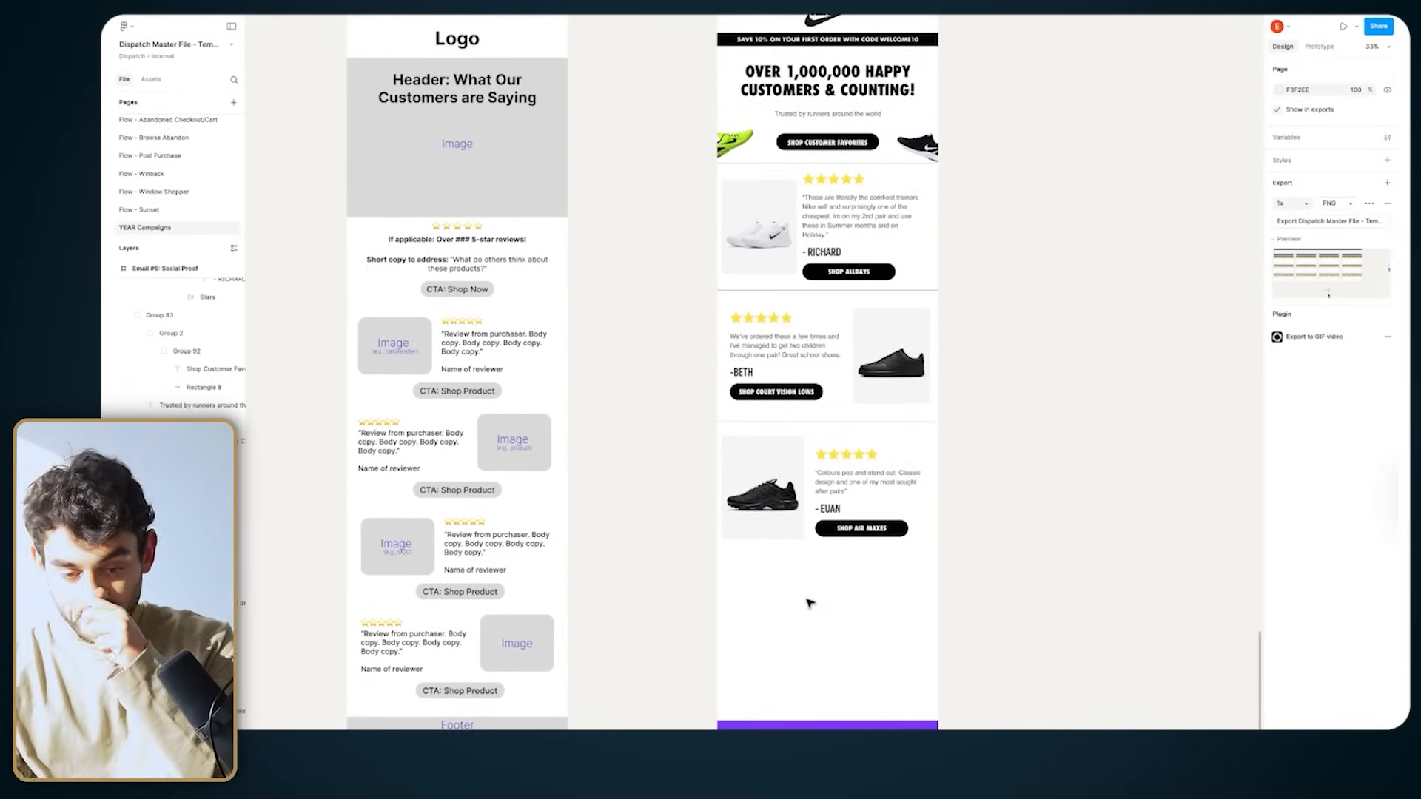
{"action": "scroll", "coordinate": [809, 603], "scroll_direction": "up", "scroll_amount": 2}
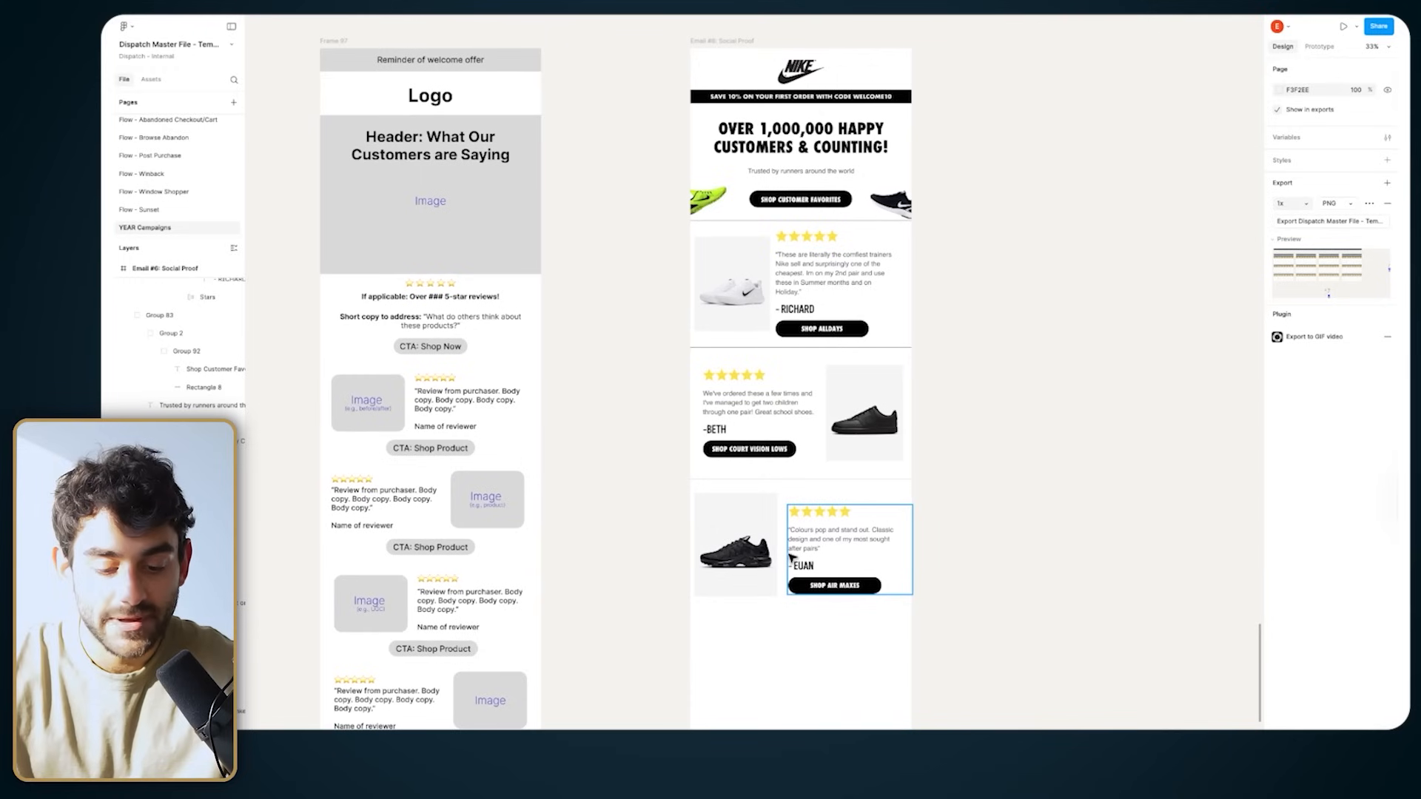
{"action": "scroll", "coordinate": [791, 559], "scroll_direction": "down", "scroll_amount": 1}
{"action": "scroll", "coordinate": [790, 558], "scroll_direction": "down", "scroll_amount": 7}
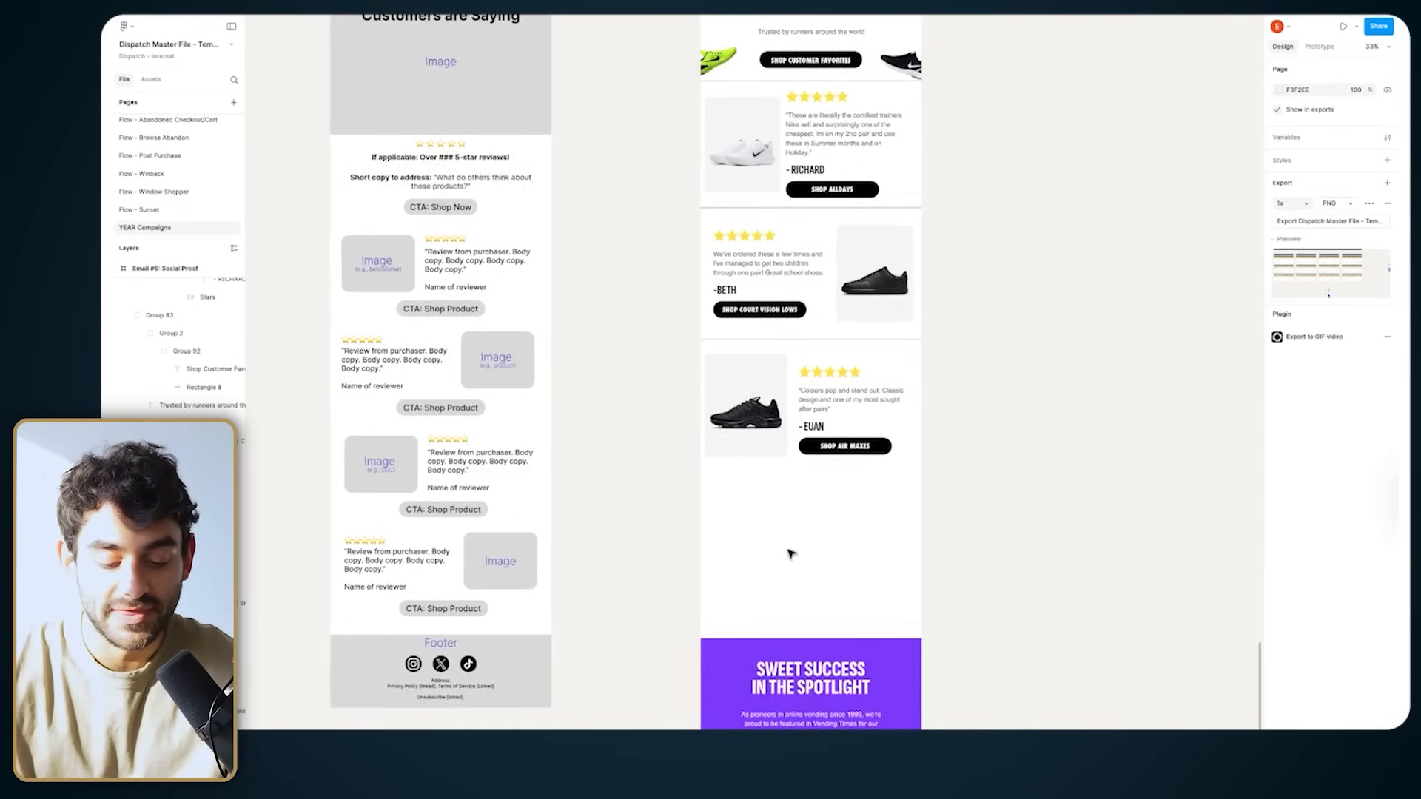
{"action": "scroll", "coordinate": [790, 553], "scroll_direction": "down", "scroll_amount": 3}
{"action": "scroll", "coordinate": [787, 533], "scroll_direction": "up", "scroll_amount": 3, "text": "ctrl"}
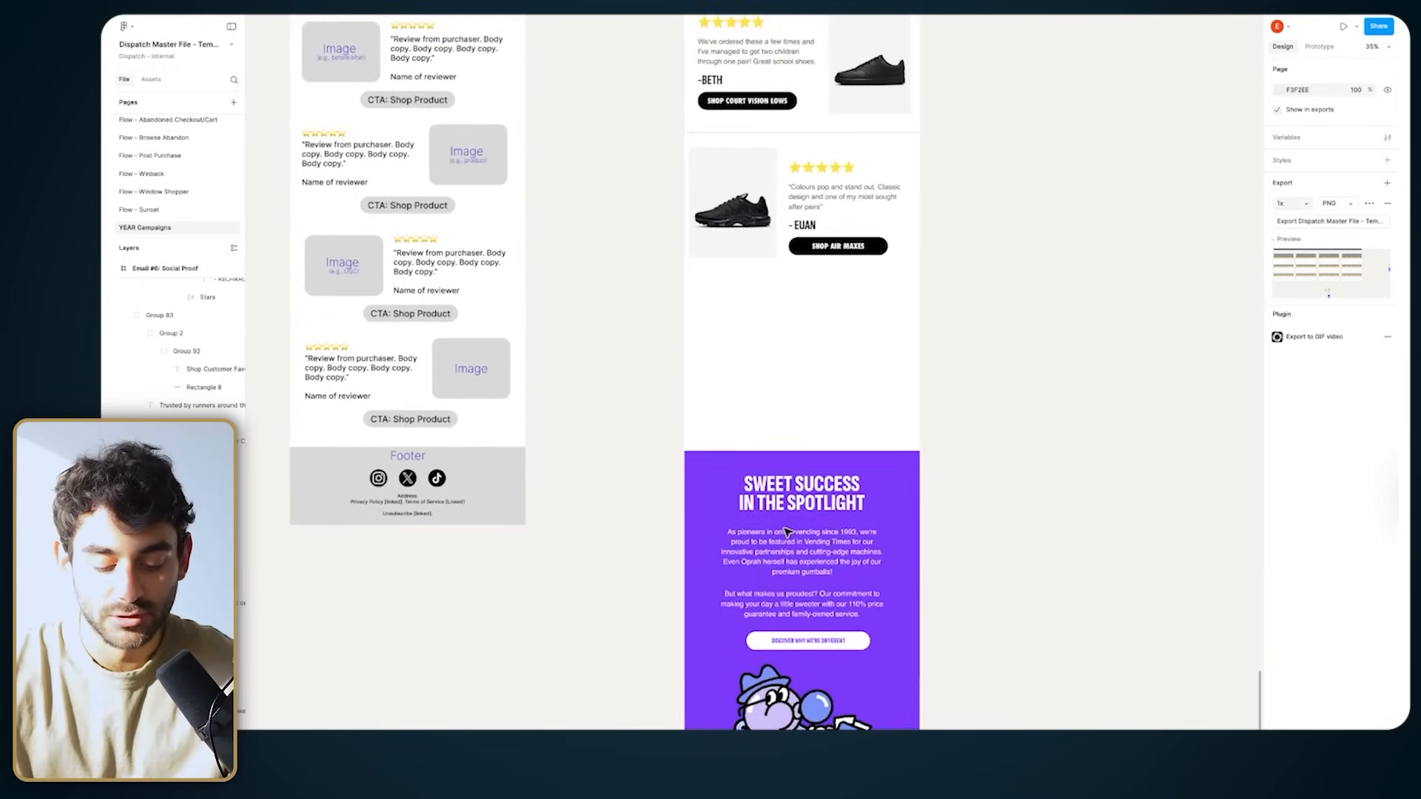
{"action": "scroll", "coordinate": [788, 532], "scroll_direction": "down", "scroll_amount": 2}
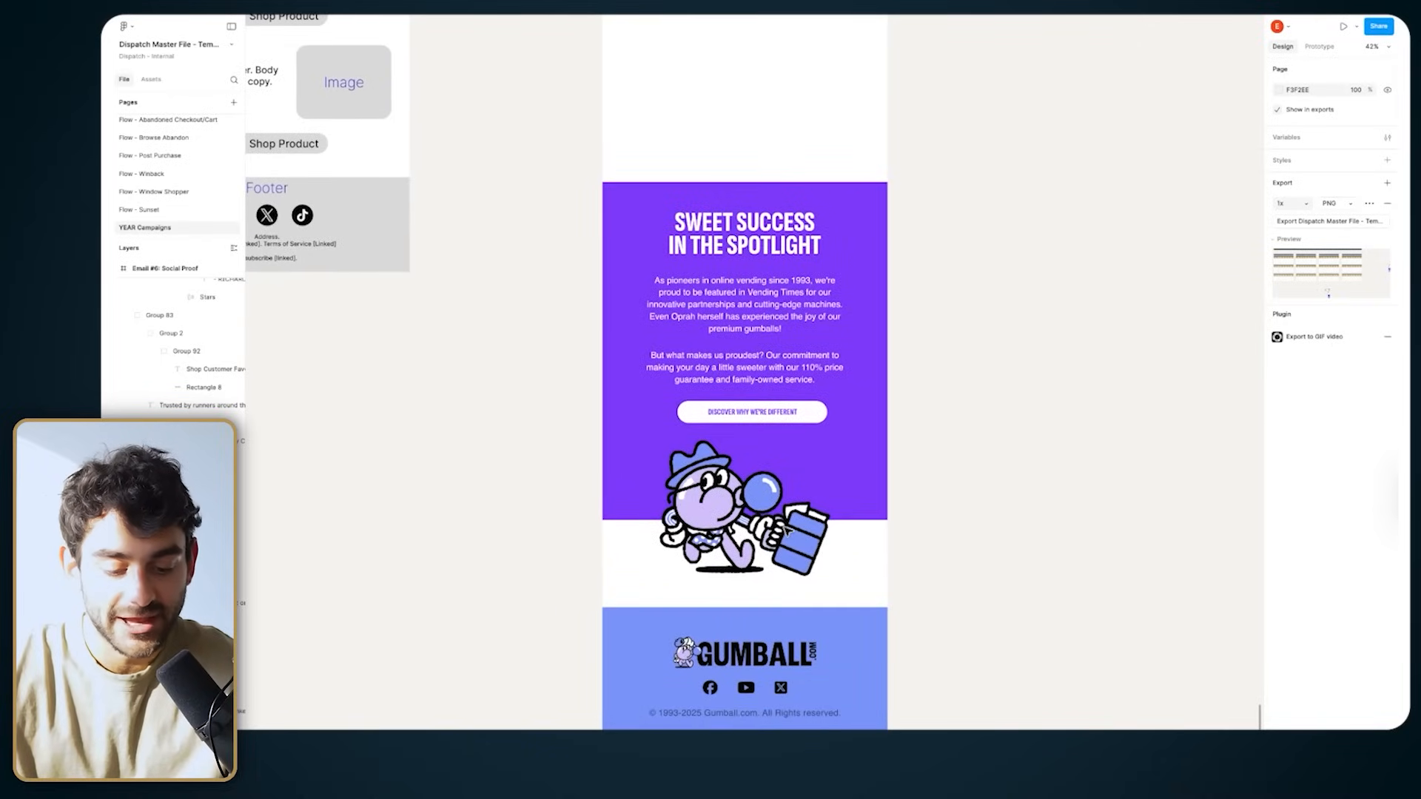
{"action": "scroll", "coordinate": [787, 335], "scroll_direction": "down", "scroll_amount": 2, "text": "ctrl"}
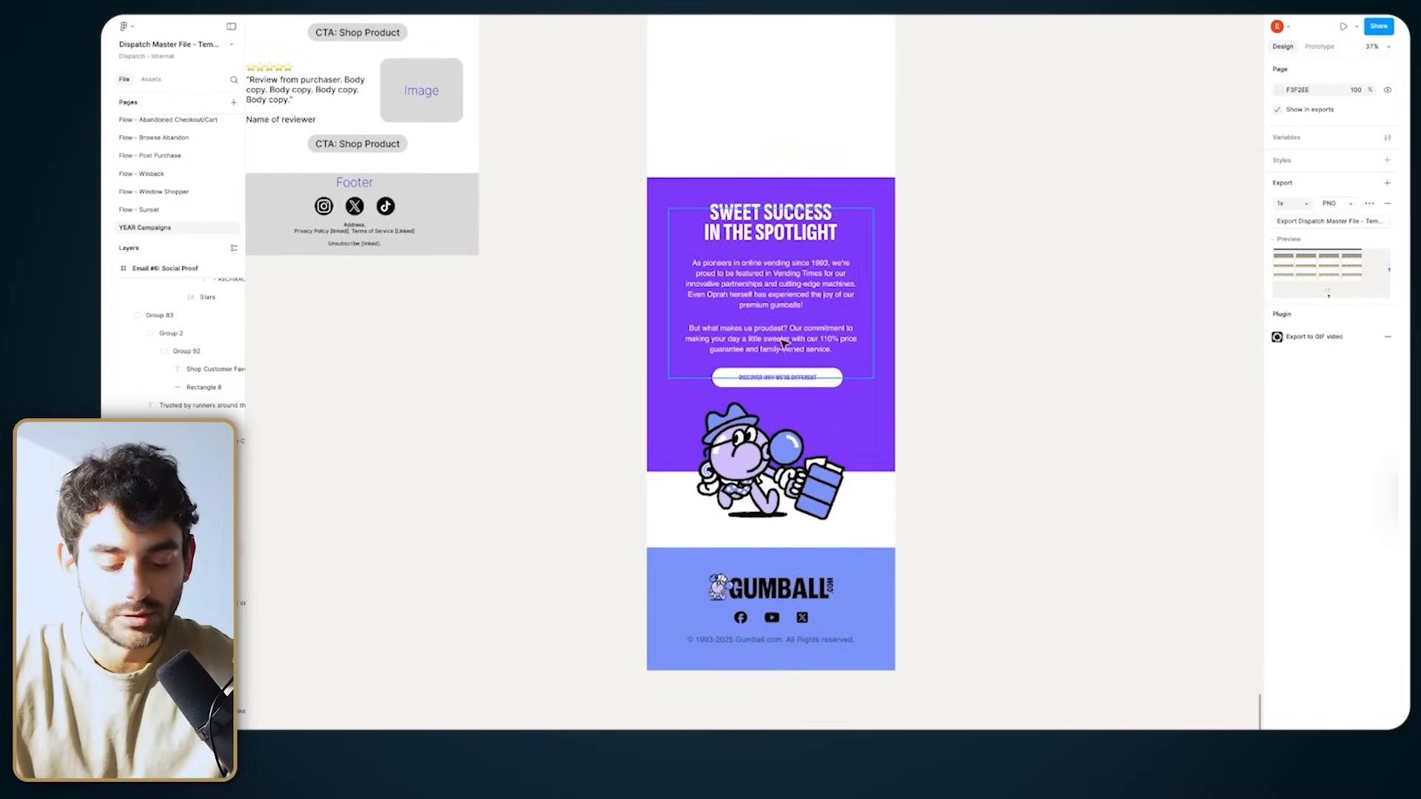
{"action": "scroll", "coordinate": [744, 322], "scroll_direction": "down", "scroll_amount": 3, "text": "ctrl"}
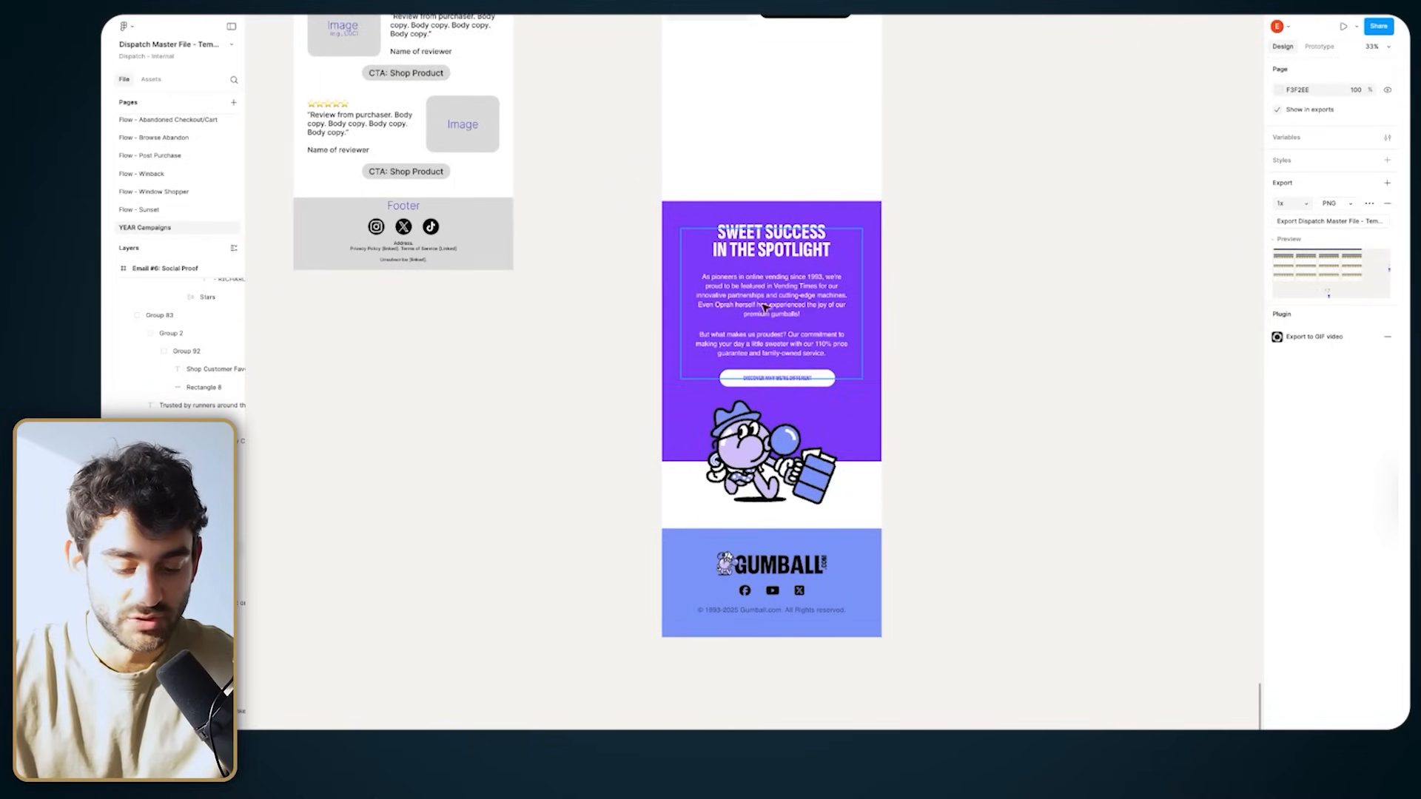
{"action": "left_click", "coordinate": [729, 288]}
{"action": "scroll", "coordinate": [729, 289], "scroll_direction": "up", "scroll_amount": 5}
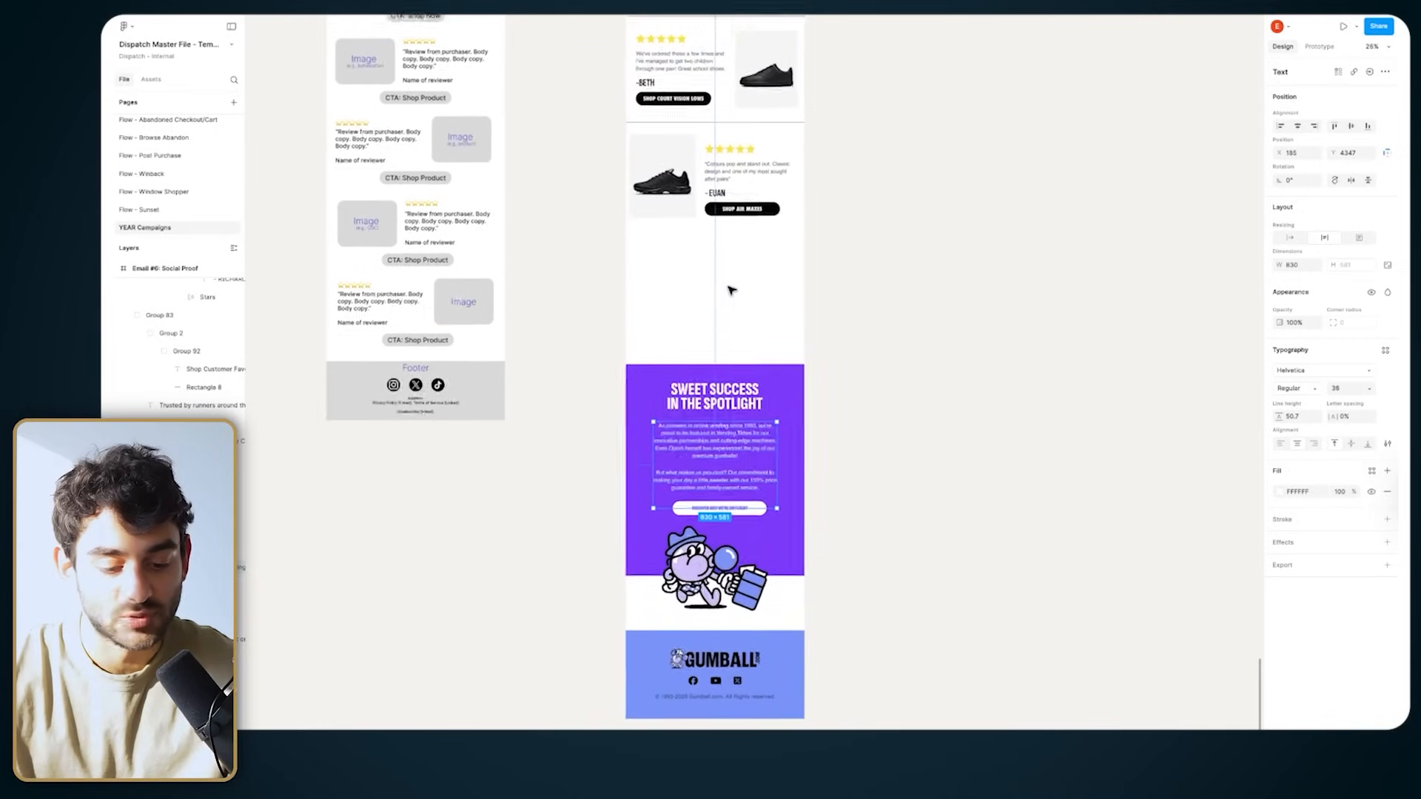
{"action": "scroll", "coordinate": [738, 342], "scroll_direction": "up", "scroll_amount": 2}
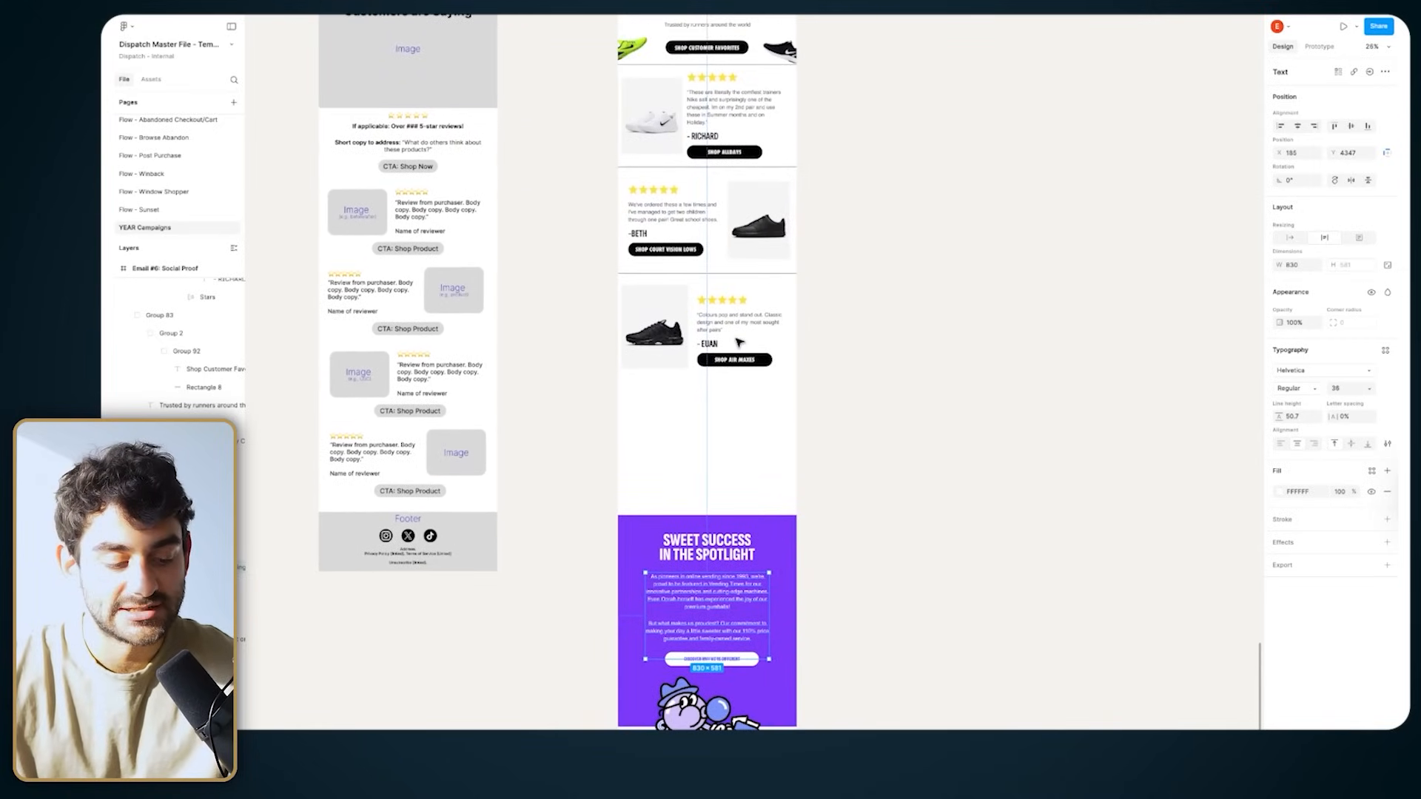
{"action": "scroll", "coordinate": [197, 174], "scroll_direction": "up", "scroll_amount": 1}
{"action": "scroll", "coordinate": [198, 175], "scroll_direction": "up", "scroll_amount": 2}
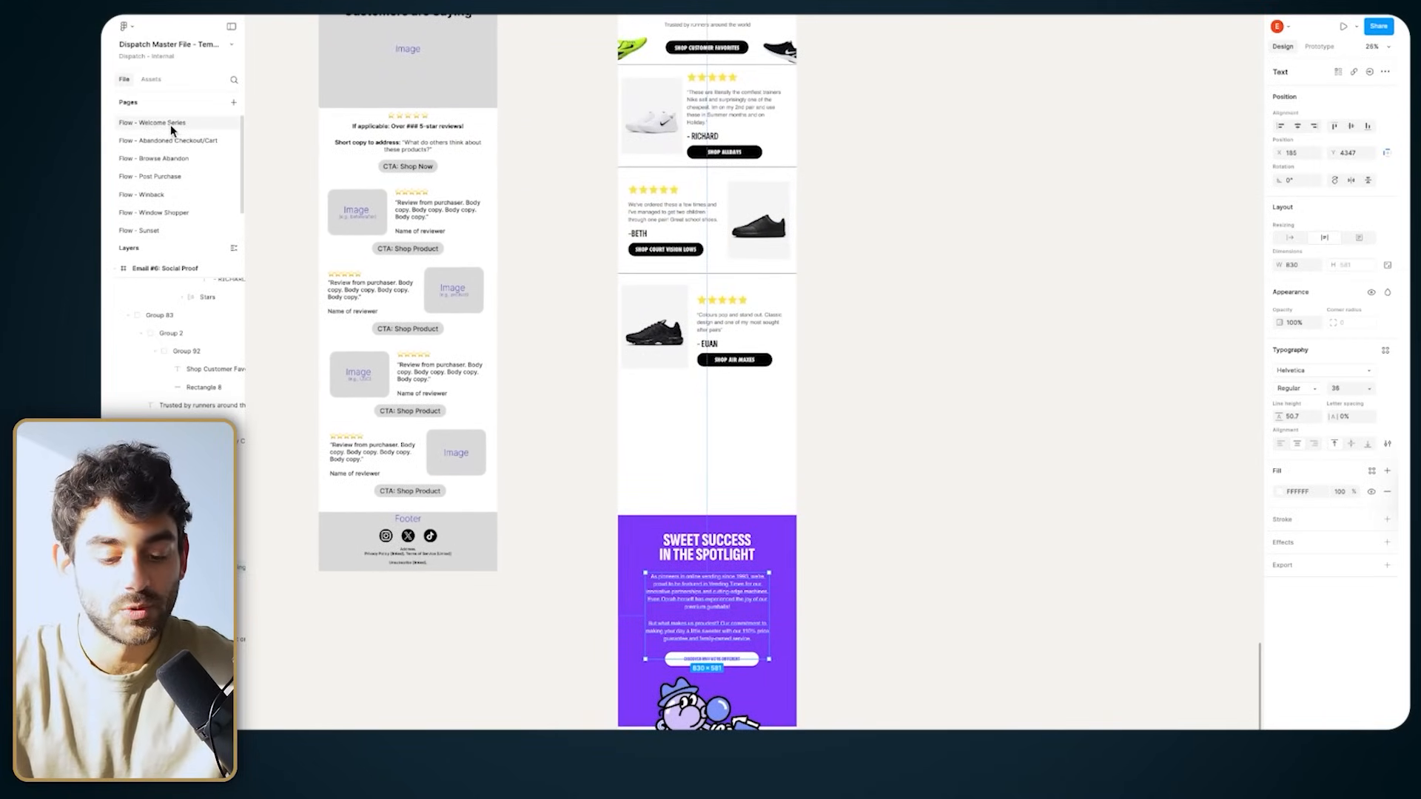
Step: Open the Flow - Welcome Series page and copy the US vs THEM comparison chart from the Gumball email
{"action": "left_click", "coordinate": [170, 123]}
{"action": "scroll", "coordinate": [580, 276], "scroll_direction": "up", "scroll_amount": 5}
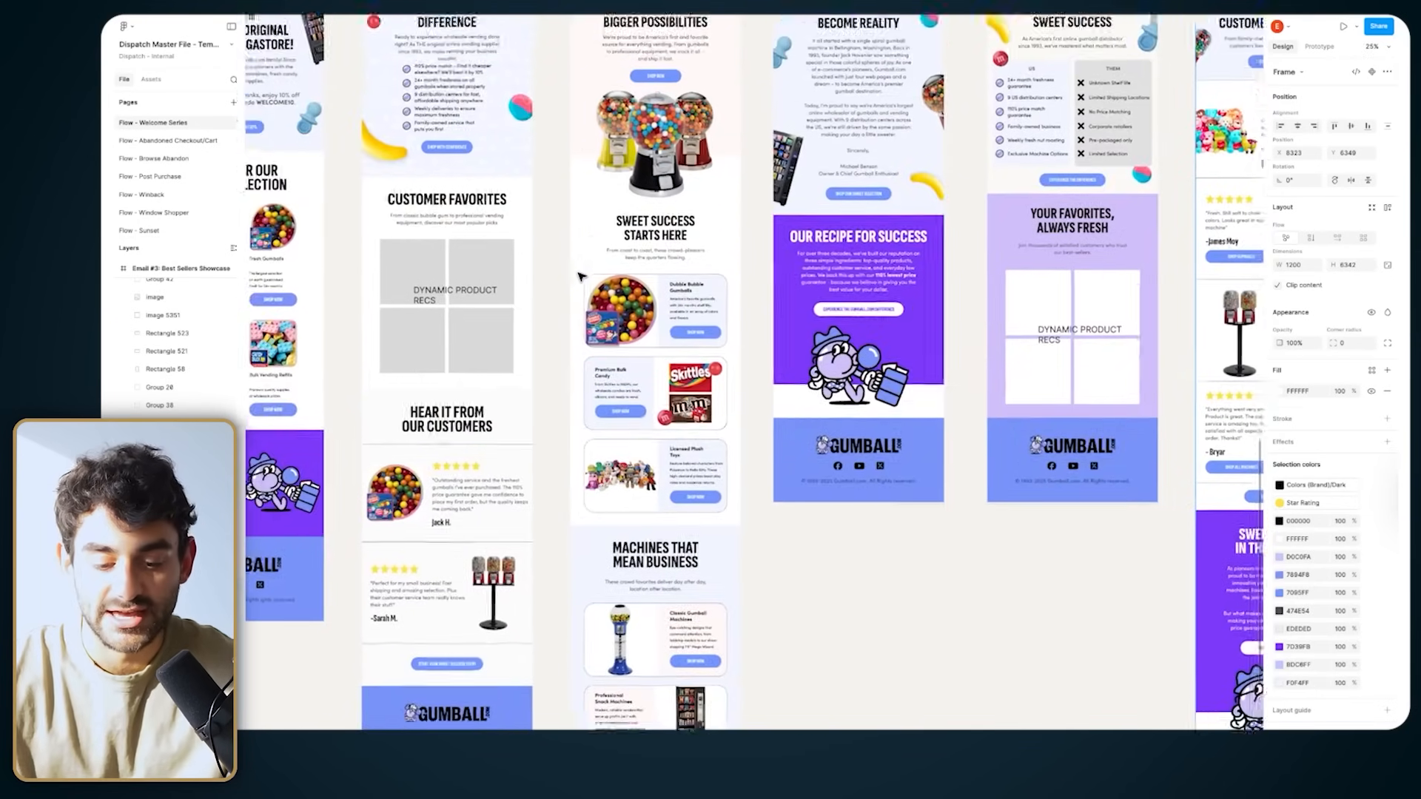
{"action": "scroll", "coordinate": [580, 276], "scroll_direction": "up", "scroll_amount": 4}
{"action": "scroll", "coordinate": [580, 276], "scroll_direction": "right", "scroll_amount": 5}
{"action": "scroll", "coordinate": [774, 257], "scroll_direction": "up", "scroll_amount": 6}
{"action": "scroll", "coordinate": [774, 257], "scroll_direction": "down", "scroll_amount": 6}
{"action": "scroll", "coordinate": [774, 257], "scroll_direction": "up", "scroll_amount": 8}
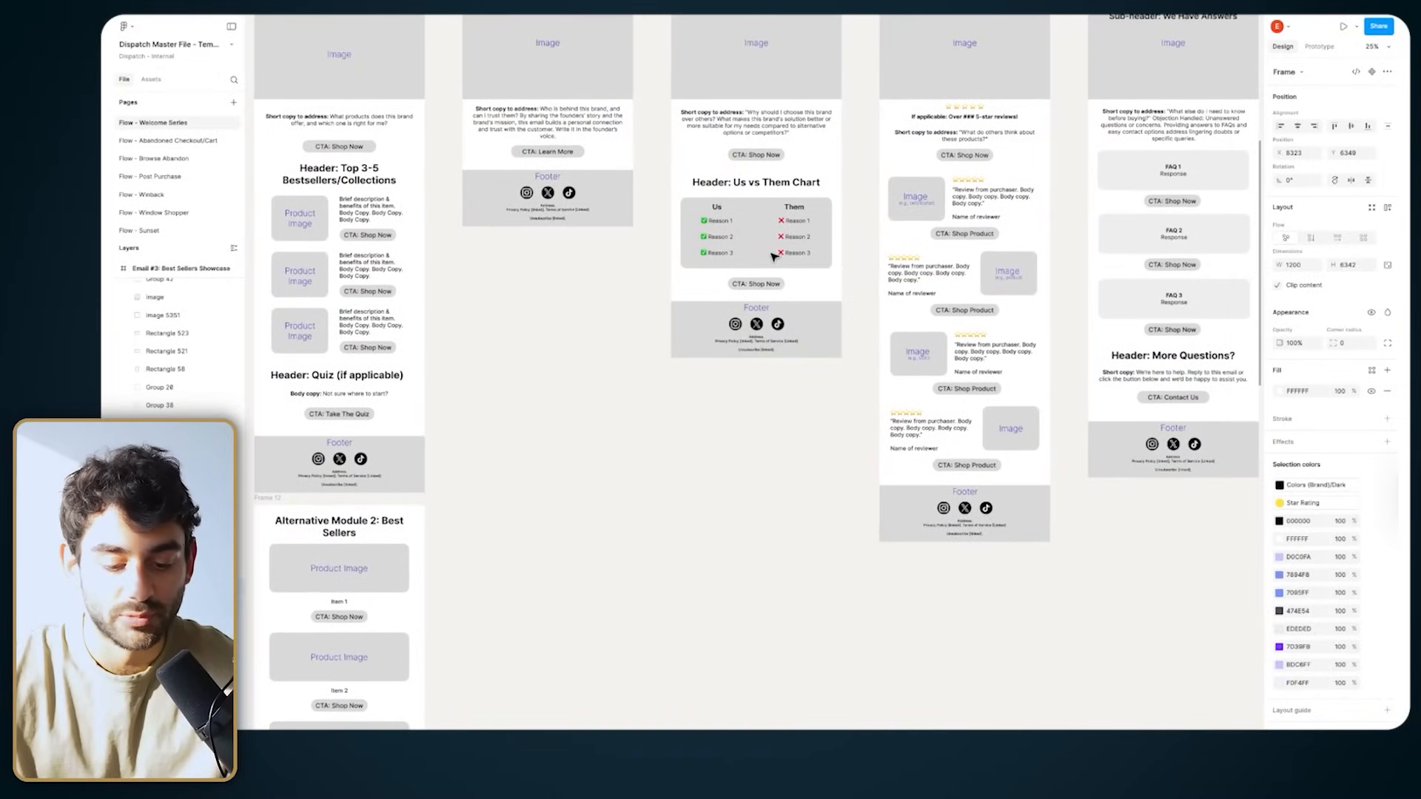
{"action": "left_click", "coordinate": [774, 257]}
{"action": "scroll", "coordinate": [753, 234], "scroll_direction": "down", "scroll_amount": 10}
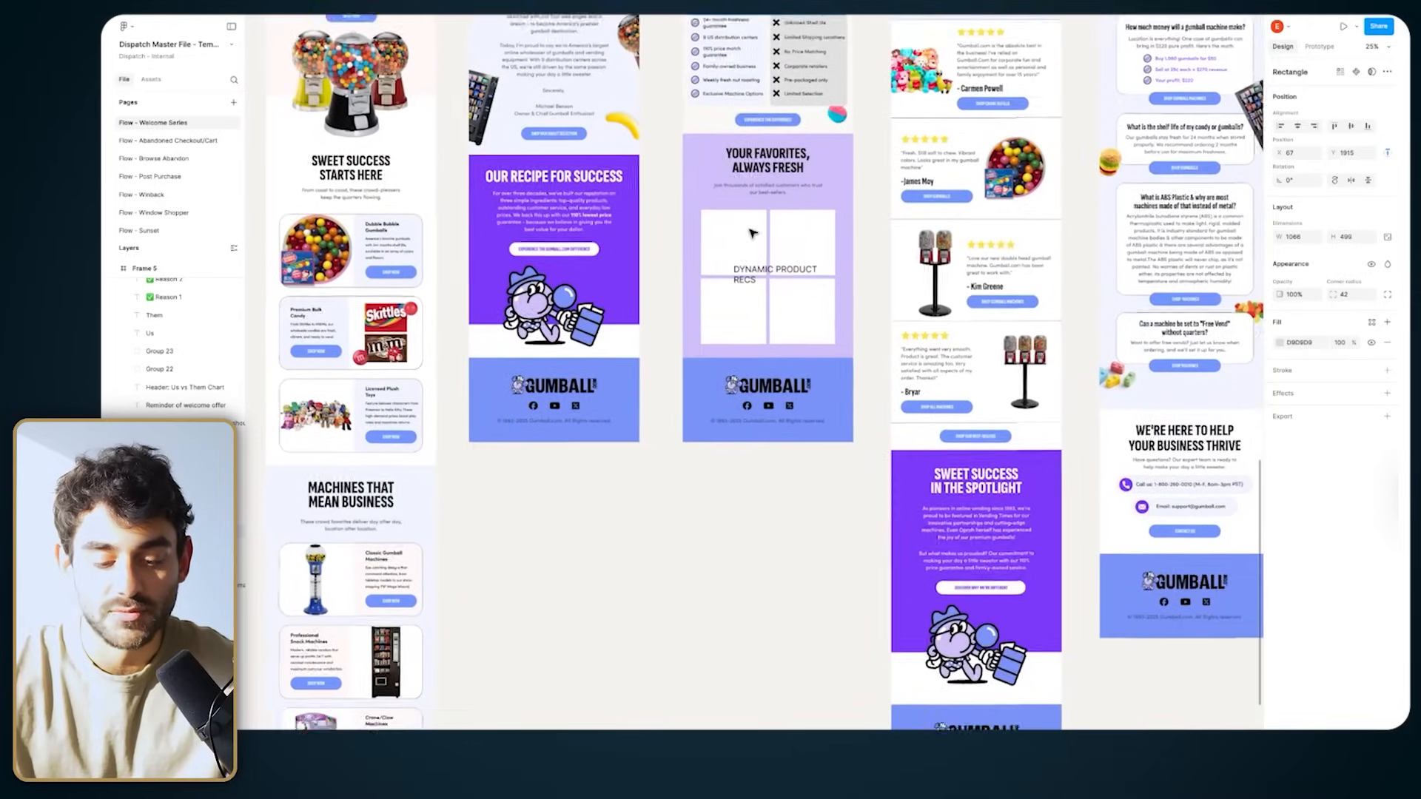
{"action": "scroll", "coordinate": [752, 234], "scroll_direction": "up", "scroll_amount": 5}
{"action": "scroll", "coordinate": [775, 173], "scroll_direction": "up", "scroll_amount": 3}
{"action": "scroll", "coordinate": [775, 173], "scroll_direction": "up", "scroll_amount": 3}
{"action": "left_click", "coordinate": [642, 252]}
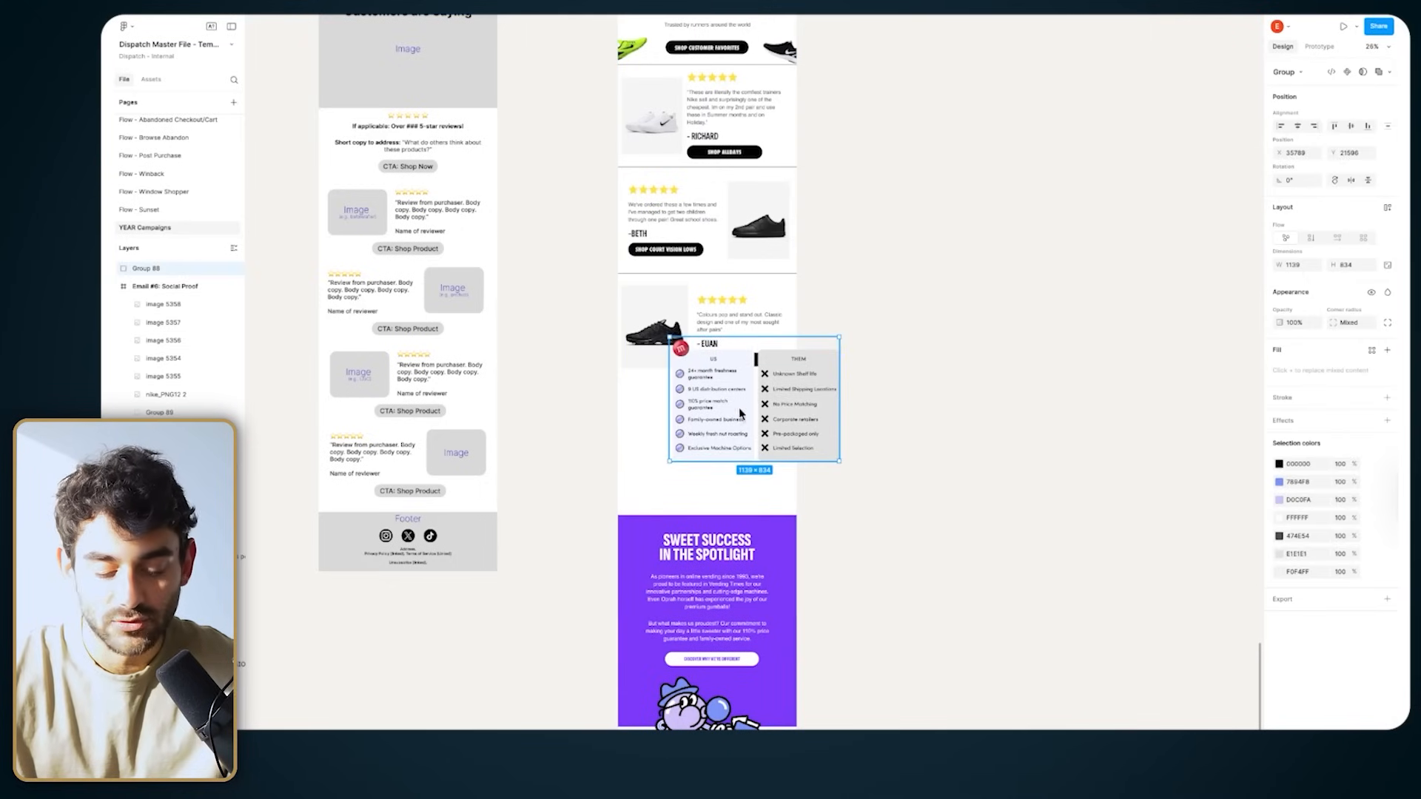
Step: Place the copied comparison chart between the third testimonial and the purple section, and delete the chart's red candy image
{"action": "left_click_drag", "start_coordinate": [751, 415], "coordinate": [718, 446]}
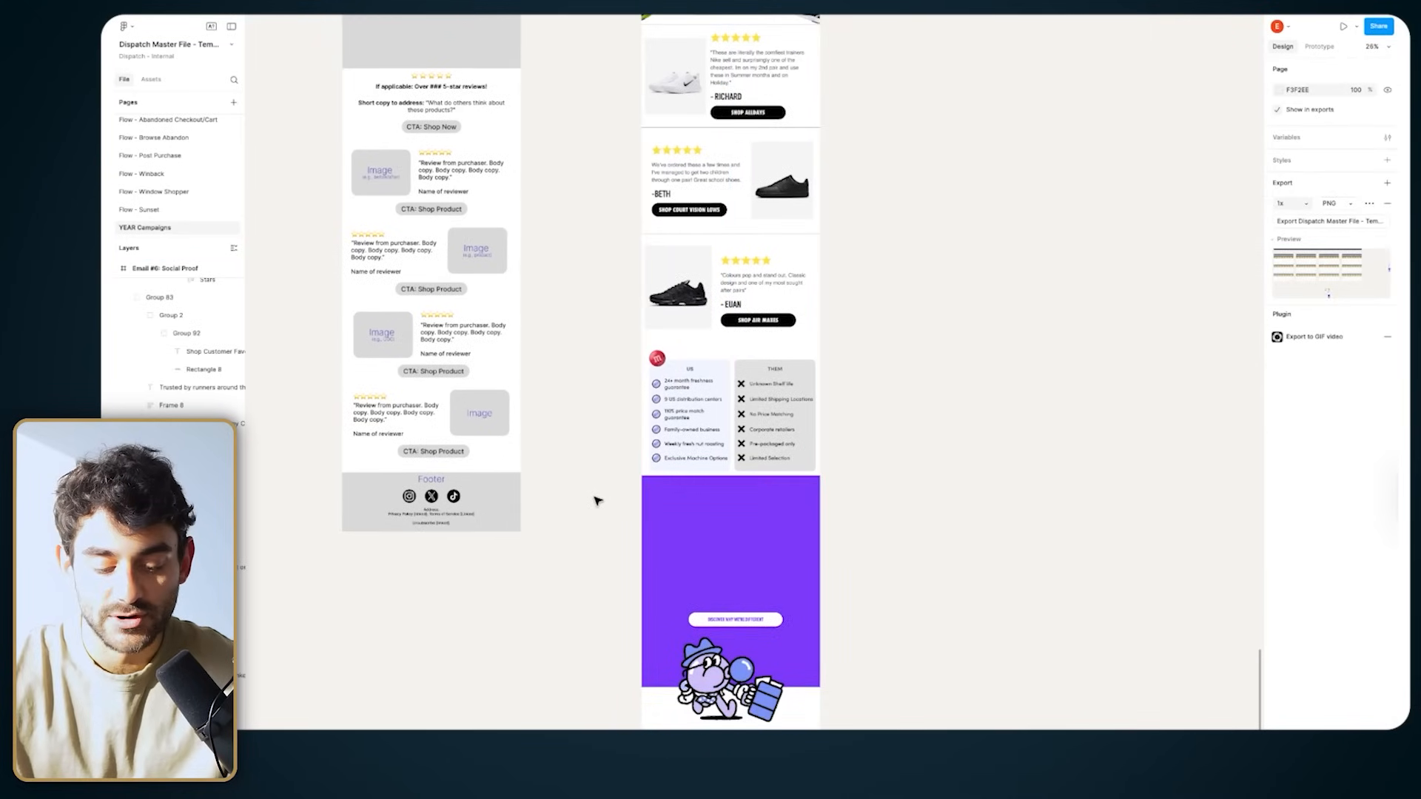
{"action": "left_click", "coordinate": [651, 506]}
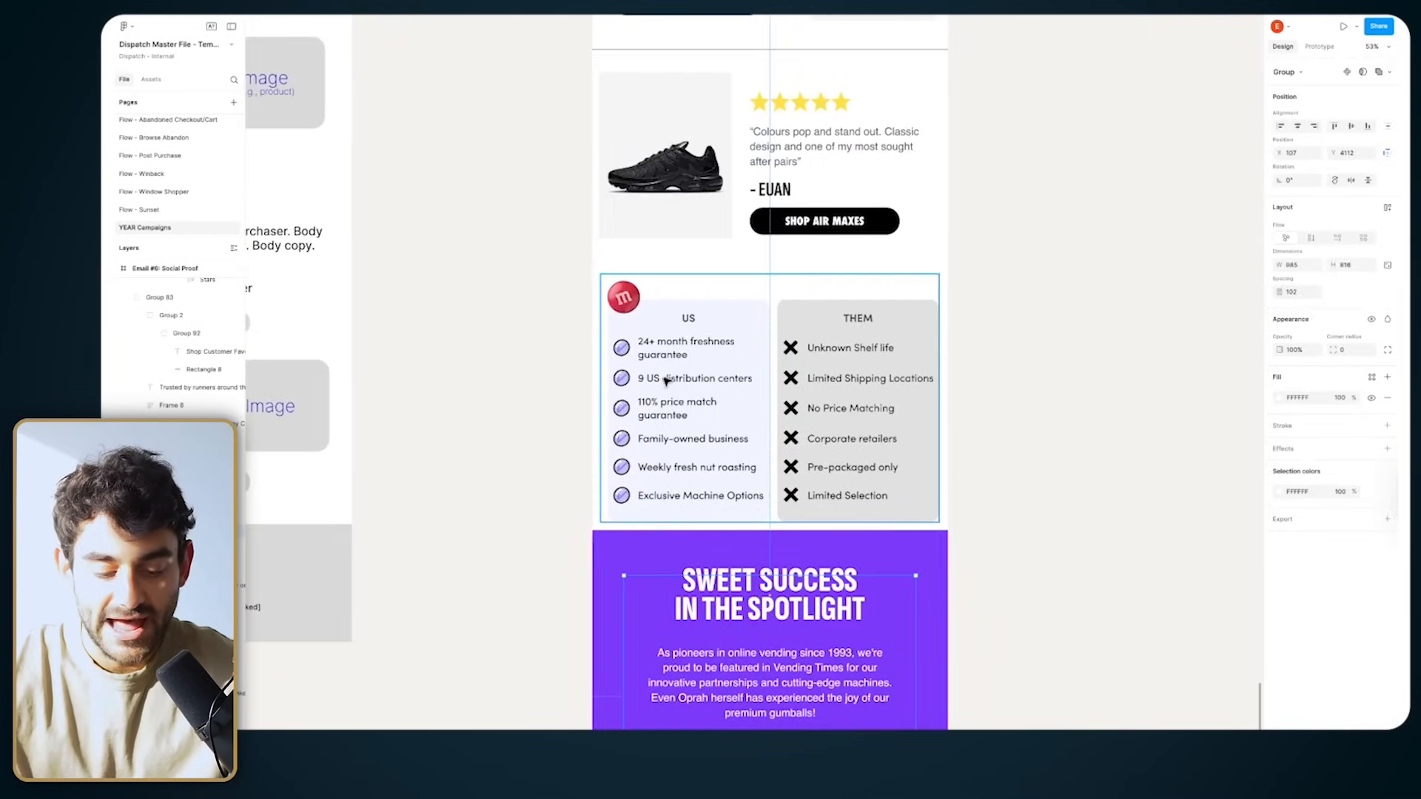
{"action": "left_click", "coordinate": [625, 297]}
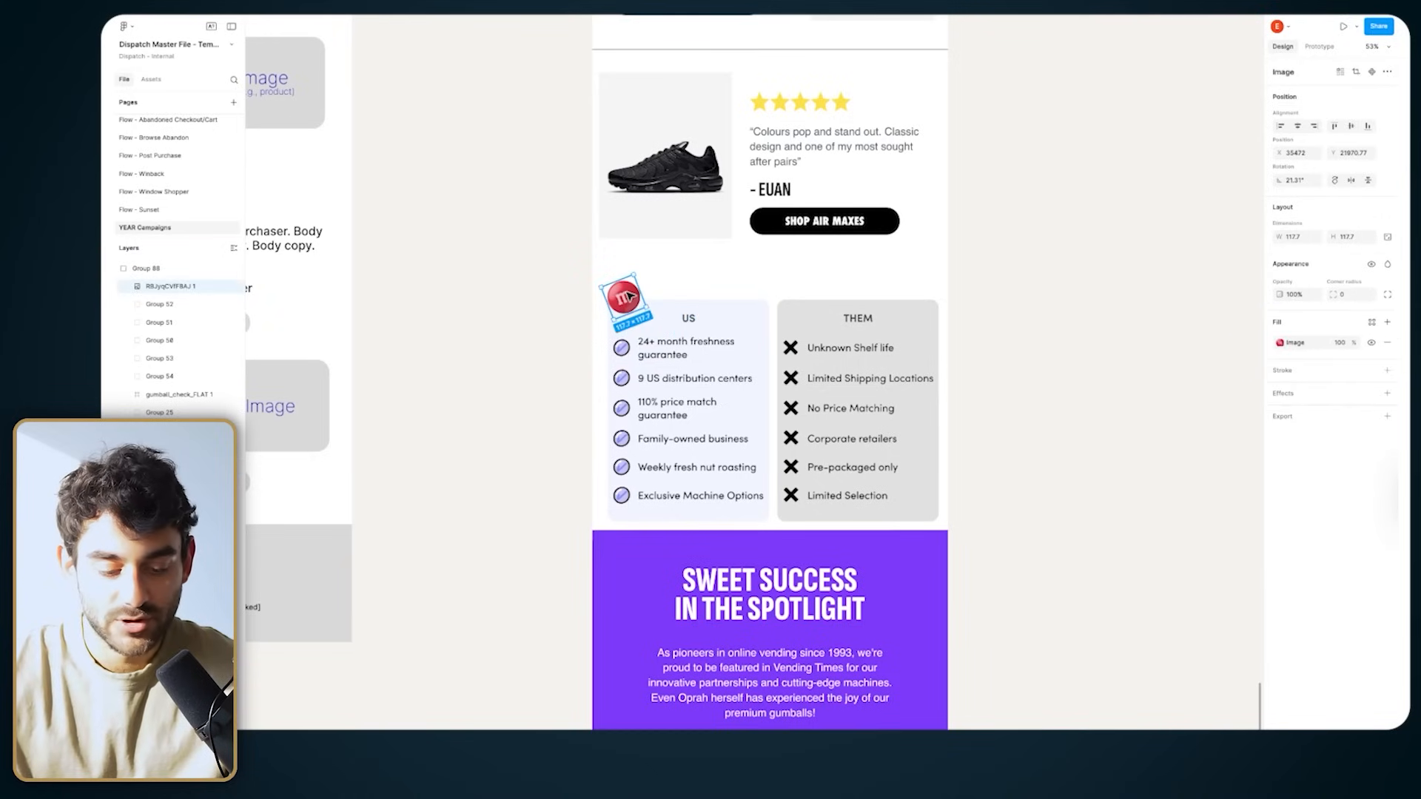
{"action": "key", "text": "Delete"}
Step: Recolour the check icon beside "24+ month freshness guarantee", changing its blue (7884F8) to black and its lilac (D0C0FA) to white (FFFFFF)
{"action": "double_click", "coordinate": [614, 349]}
{"action": "scroll", "coordinate": [615, 349], "scroll_direction": "up", "scroll_amount": 5}
{"action": "left_click", "coordinate": [620, 349]}
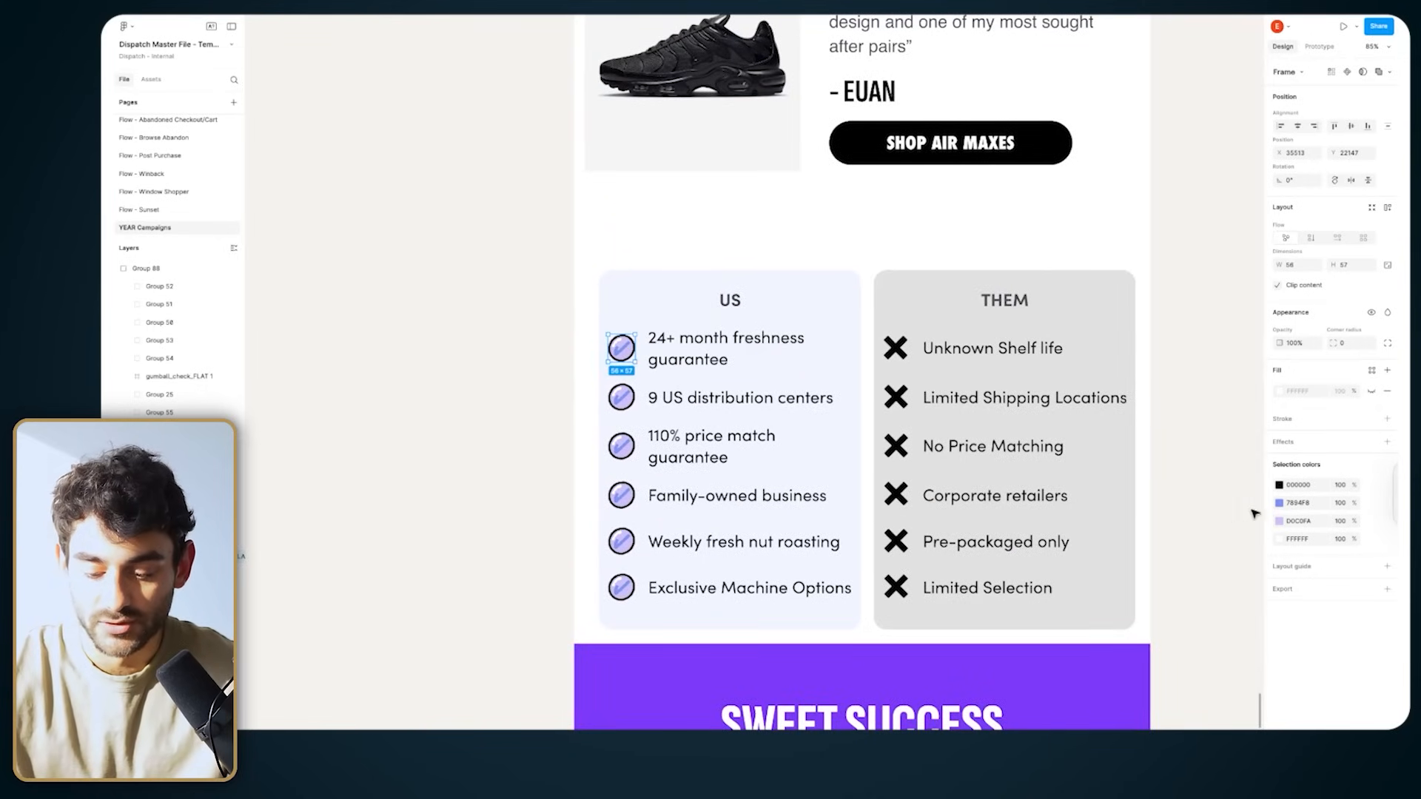
{"action": "left_click", "coordinate": [1279, 505]}
{"action": "left_click_drag", "start_coordinate": [1175, 570], "coordinate": [1137, 641]}
{"action": "left_click", "coordinate": [1281, 522]}
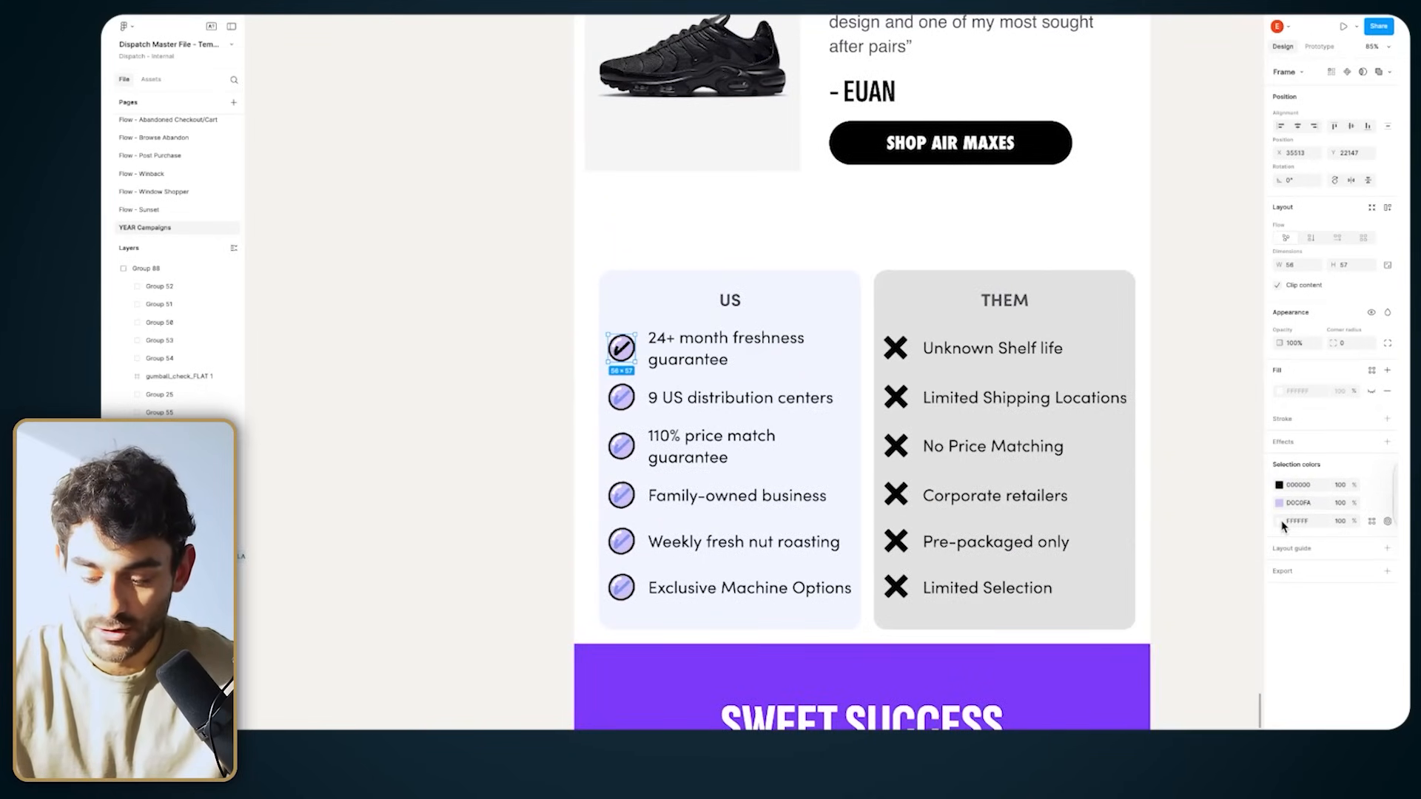
{"action": "left_click", "coordinate": [1279, 484]}
{"action": "left_click", "coordinate": [1279, 503]}
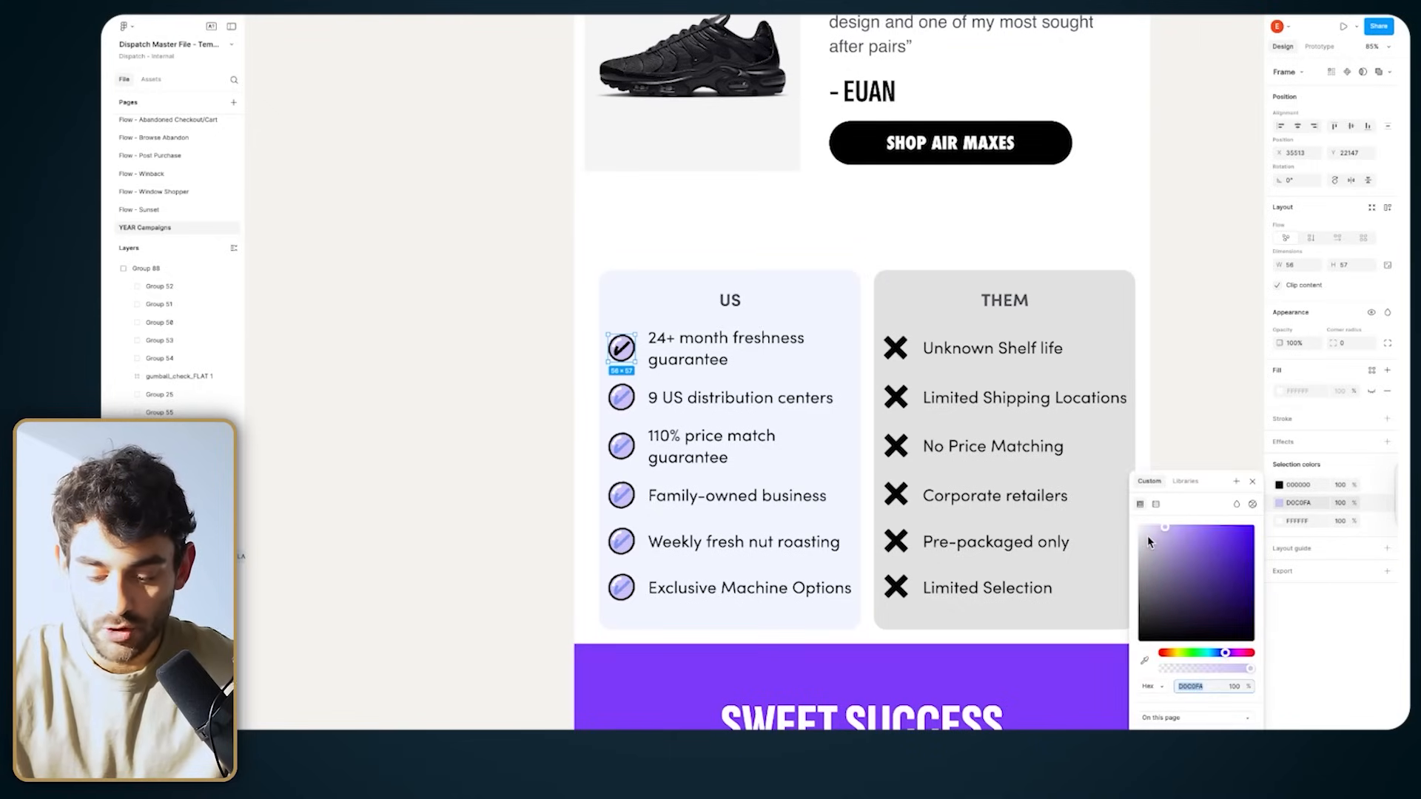
{"action": "type", "text": "FFFFFF"}
{"action": "key", "text": "Return"}
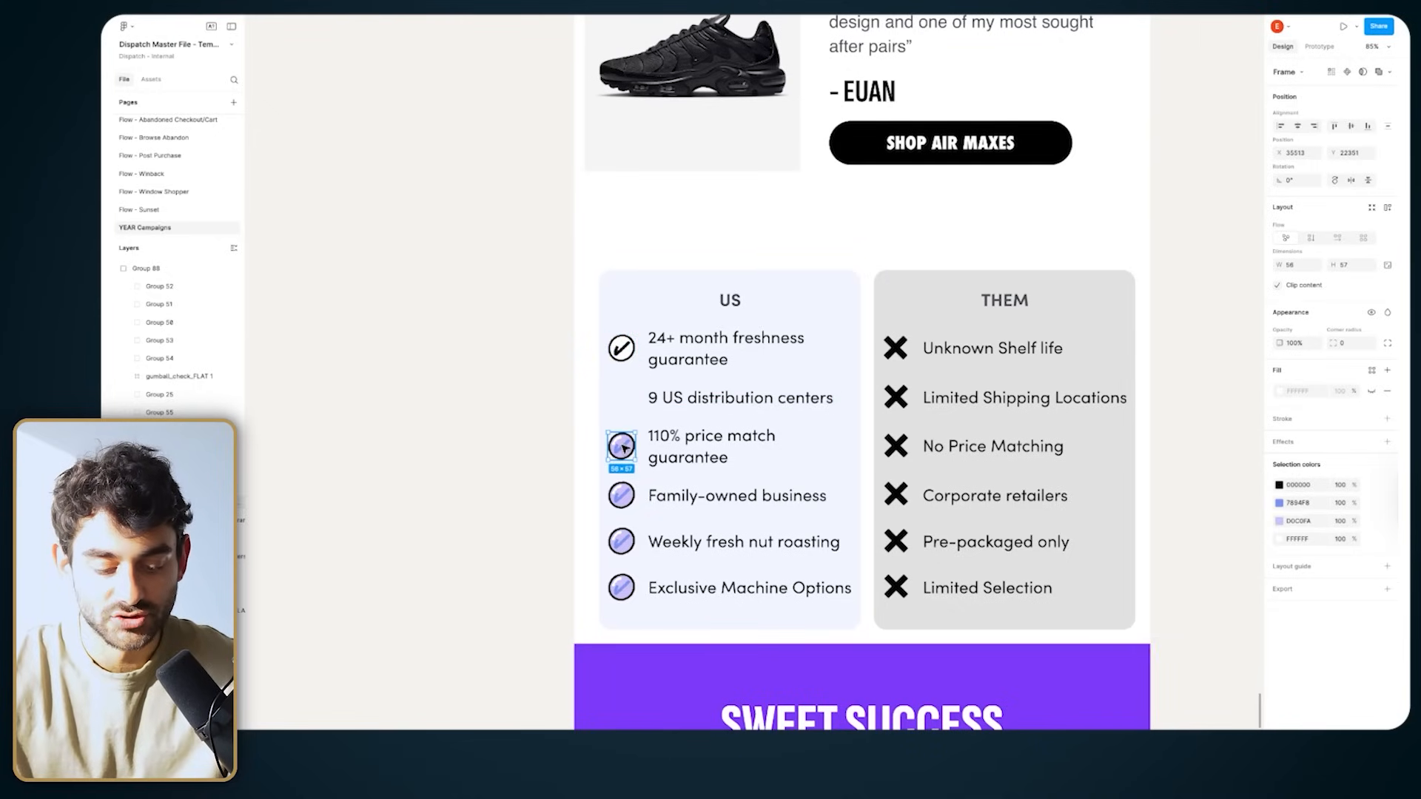
Step: Delete the remaining purple check icons beside the other rows of the US column
{"action": "key", "text": "BackSpace"}
{"action": "double_click", "coordinate": [627, 494]}
{"action": "double_click", "coordinate": [627, 494]}
{"action": "key", "text": "BackSpace"}
{"action": "left_click", "coordinate": [621, 542]}
{"action": "key", "text": "BackSpace"}
{"action": "left_click", "coordinate": [622, 588]}
{"action": "key", "text": "BackSpace"}
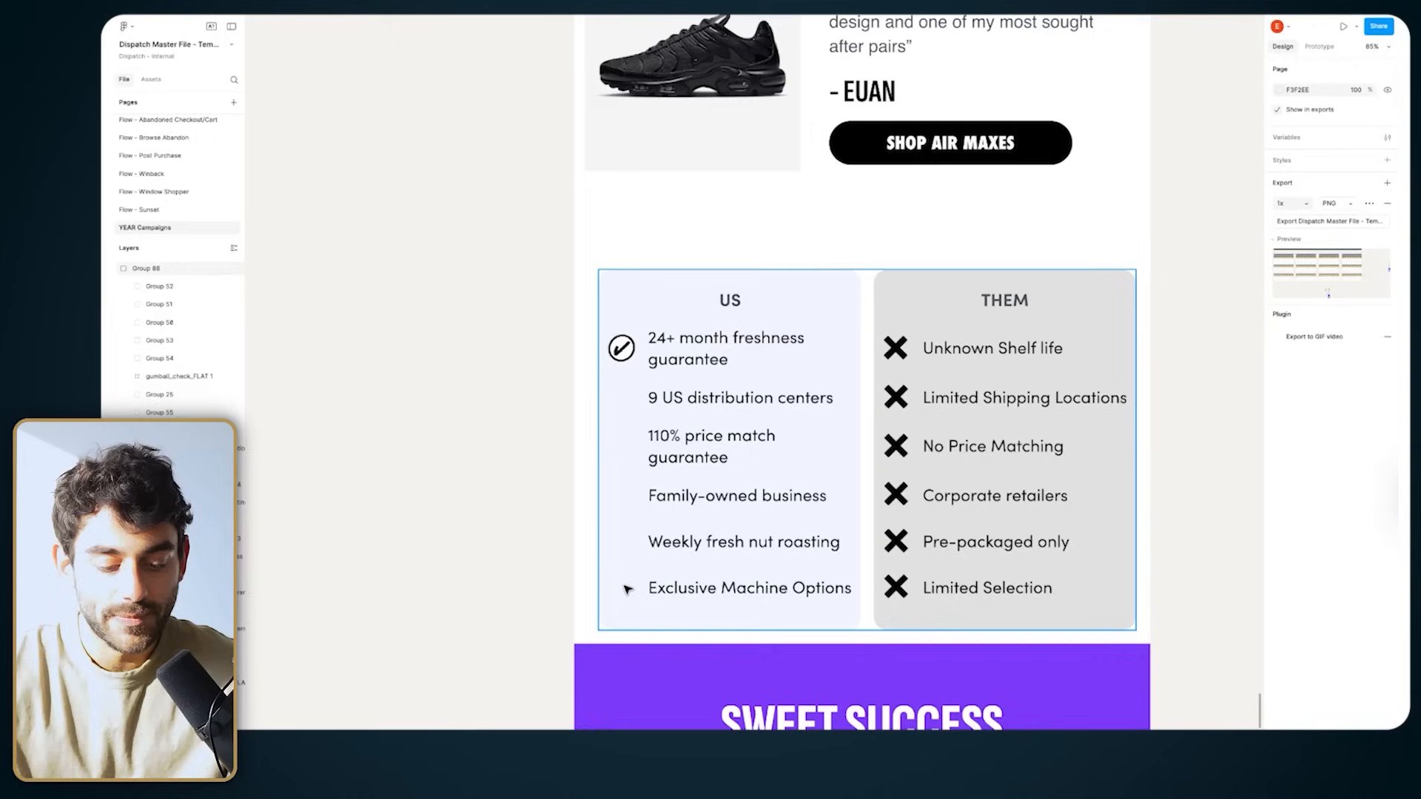
Step: Try to duplicate the black check icon into the "9 US distribution centers" row, in line with the check above it
{"action": "left_click", "coordinate": [622, 347]}
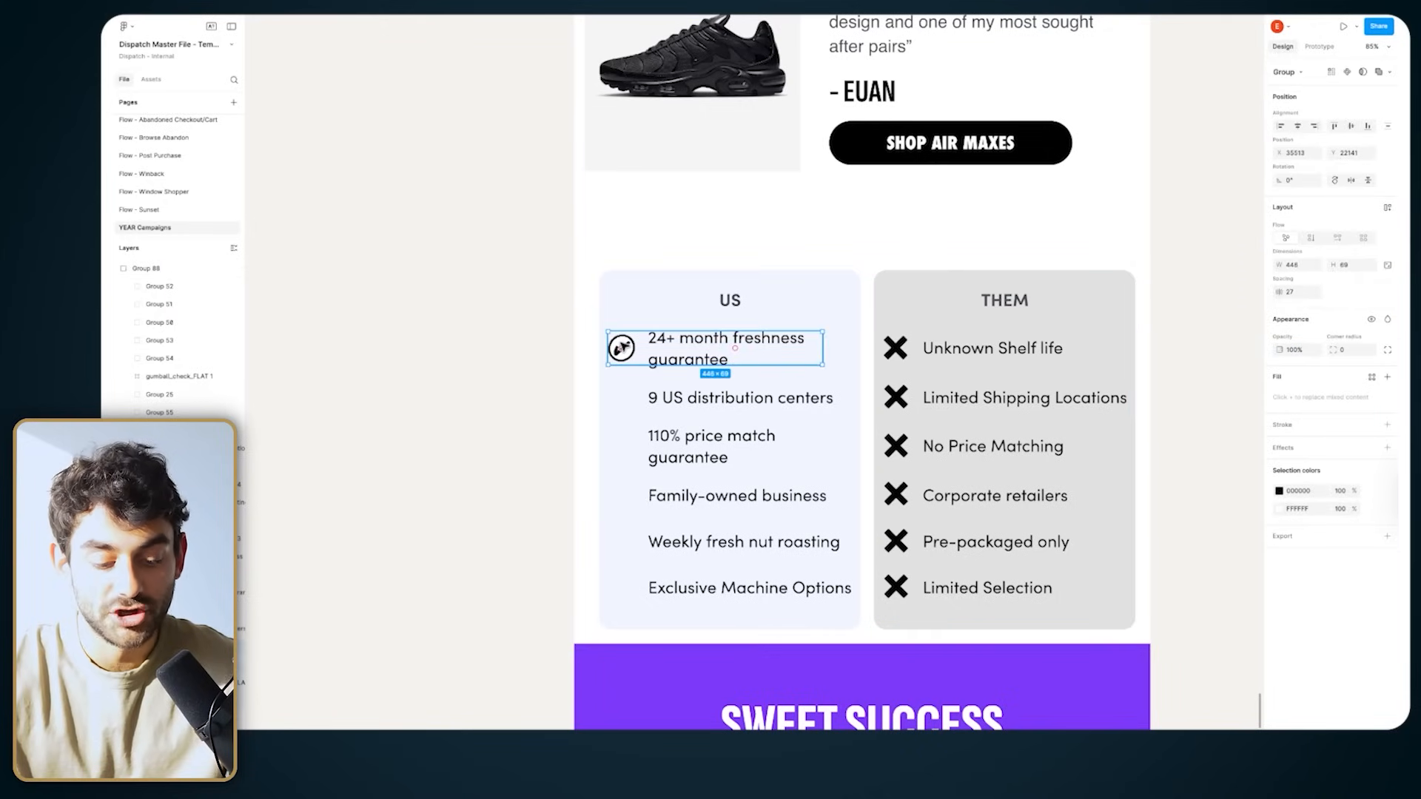
{"action": "double_click", "coordinate": [622, 346]}
{"action": "left_click_drag", "start_coordinate": [622, 348], "coordinate": [625, 396]}
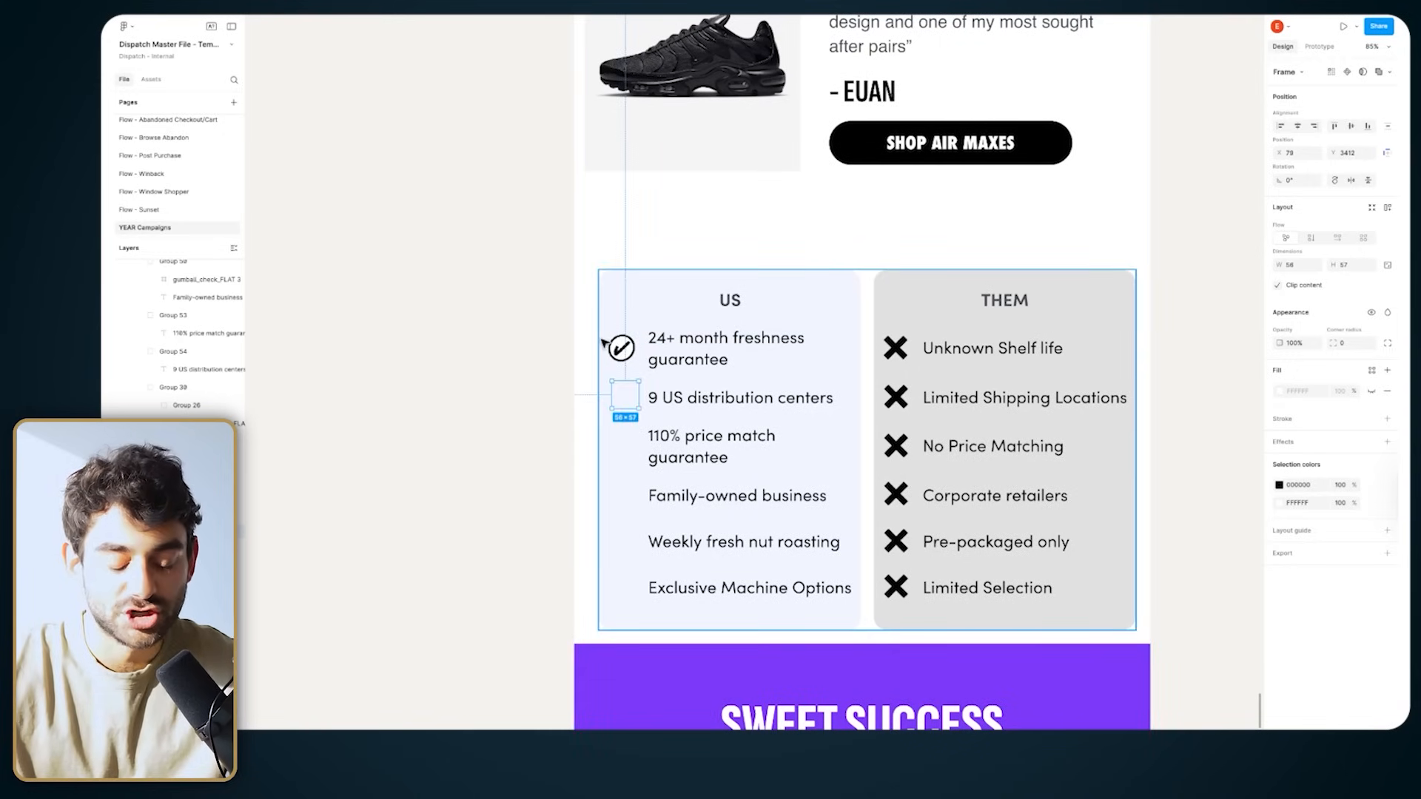
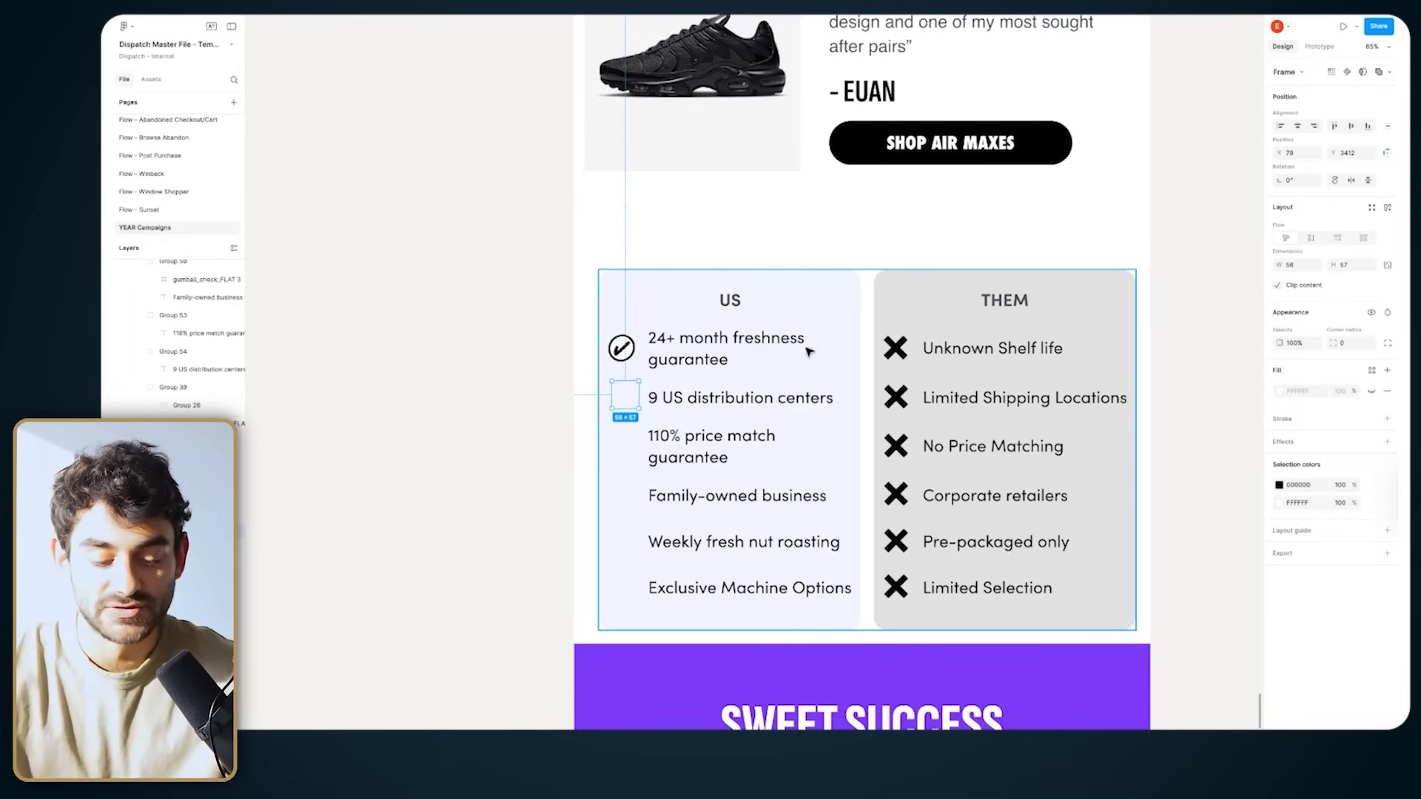
{"action": "left_click_drag", "start_coordinate": [630, 397], "coordinate": [625, 396]}
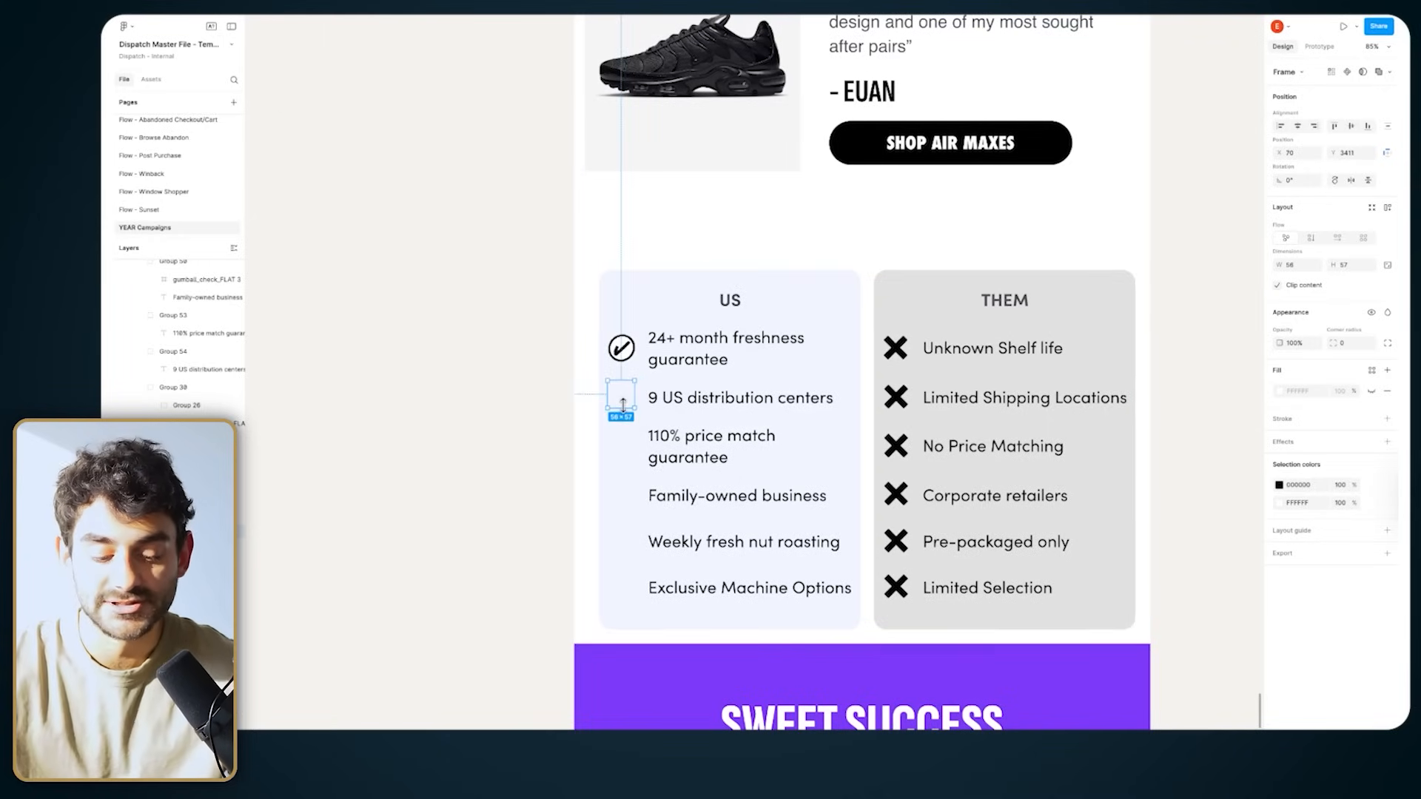
Step: Delete the purple "Sweet Success in the Spotlight" section below the chart, including its text, button and mascot image
{"action": "scroll", "coordinate": [623, 405], "scroll_direction": "down", "scroll_amount": 5}
{"action": "left_click", "coordinate": [620, 364]}
{"action": "left_click", "coordinate": [619, 364]}
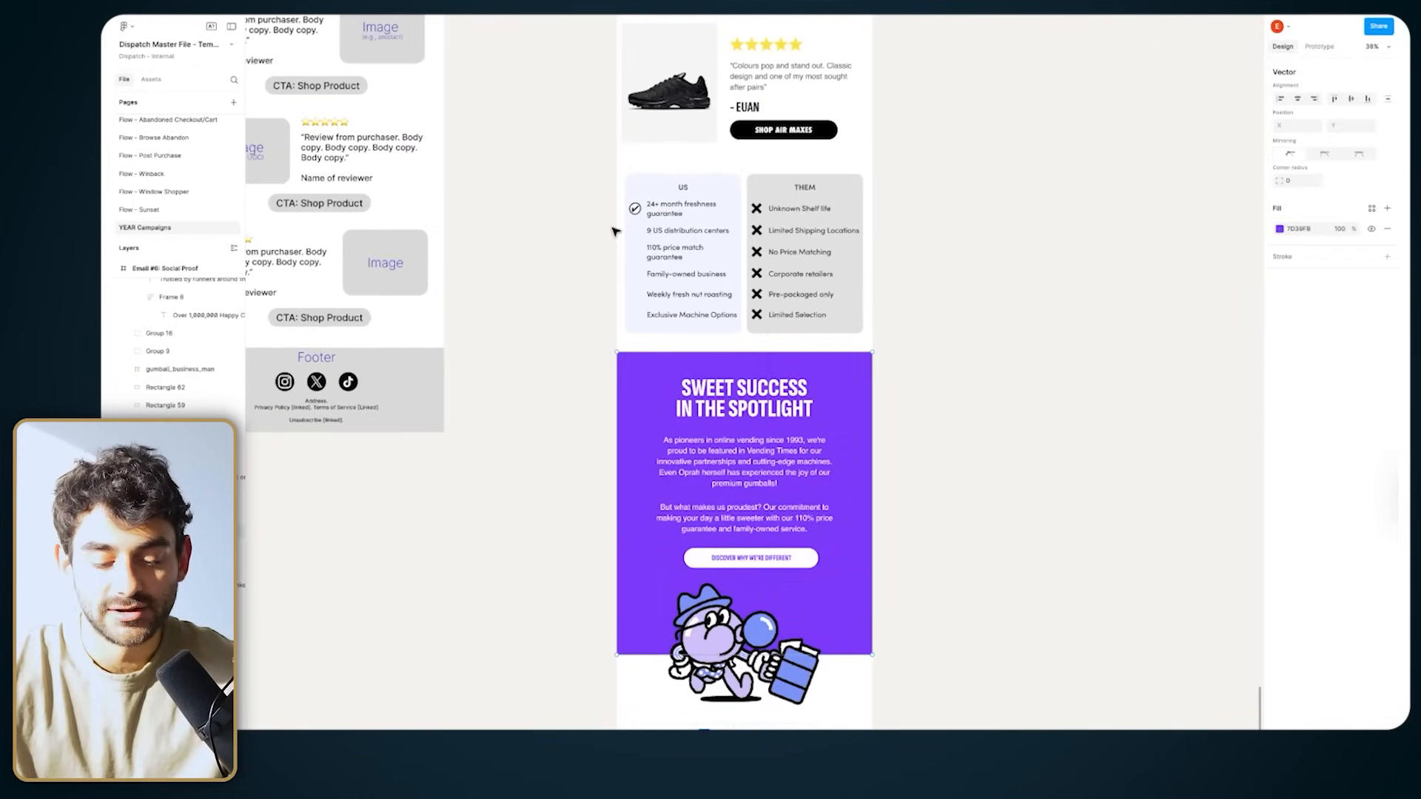
{"action": "scroll", "coordinate": [614, 232], "scroll_direction": "down", "scroll_amount": 2}
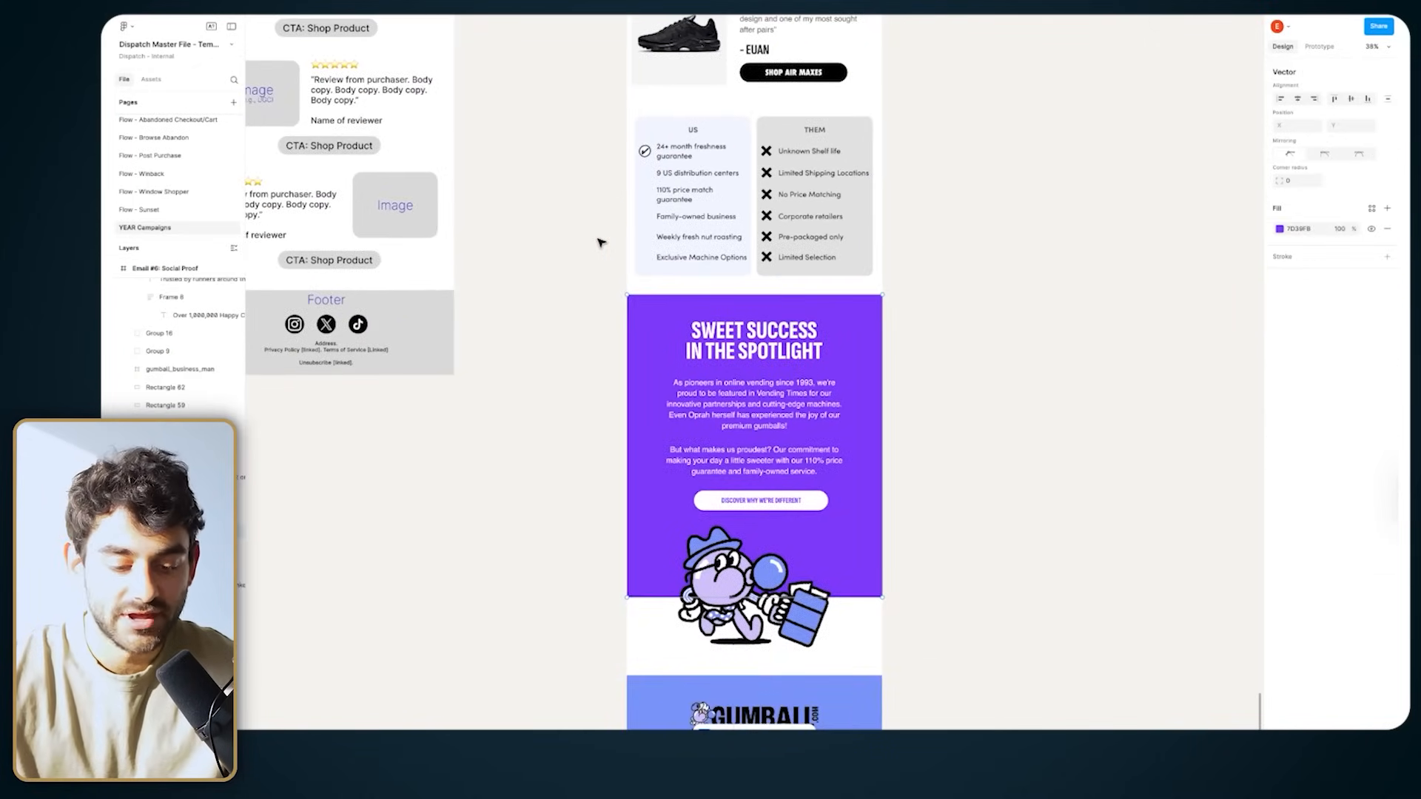
{"action": "scroll", "coordinate": [583, 326], "scroll_direction": "down", "scroll_amount": 4}
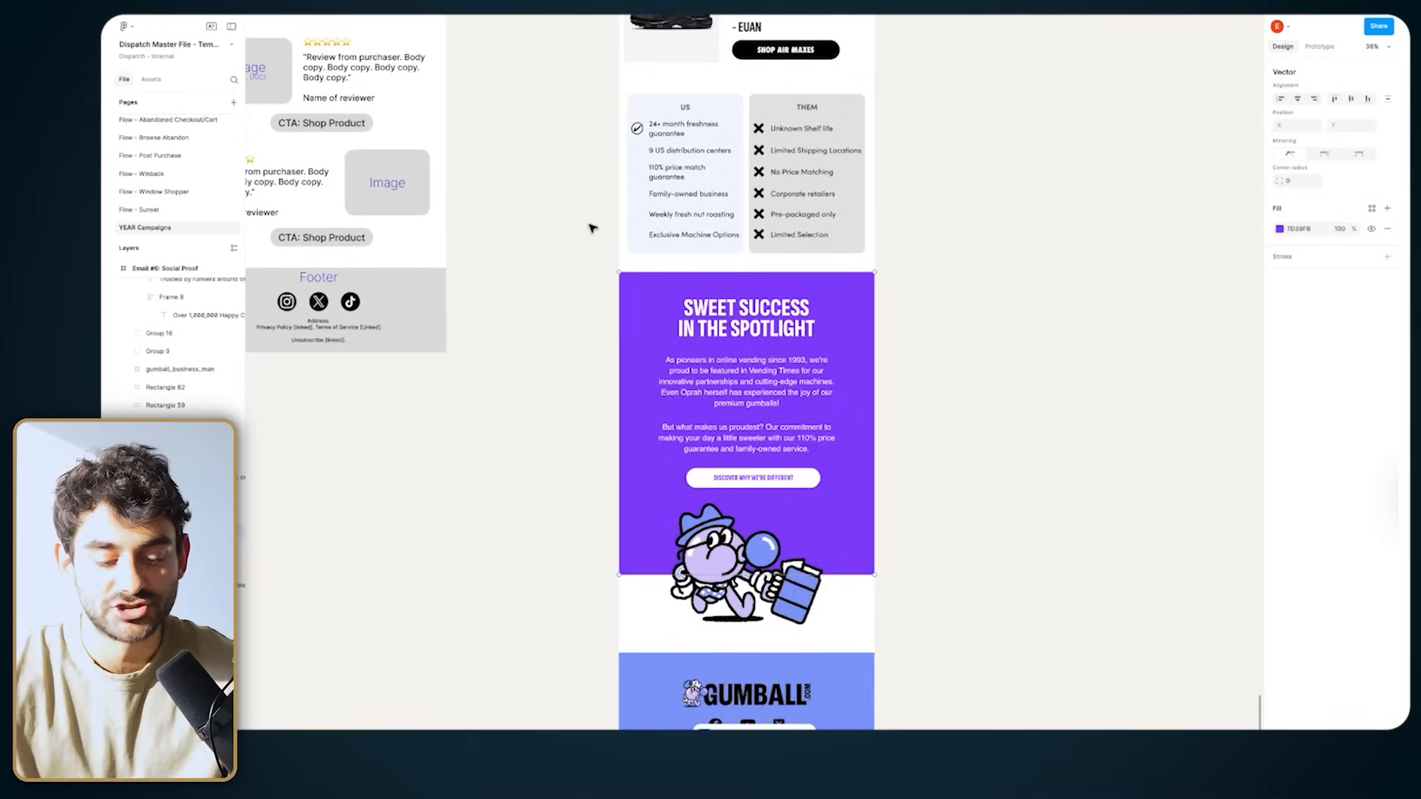
{"action": "left_click_drag", "start_coordinate": [607, 167], "coordinate": [999, 477]}
{"action": "key", "text": "Delete"}
{"action": "left_click_drag", "start_coordinate": [563, 276], "coordinate": [649, 373]}
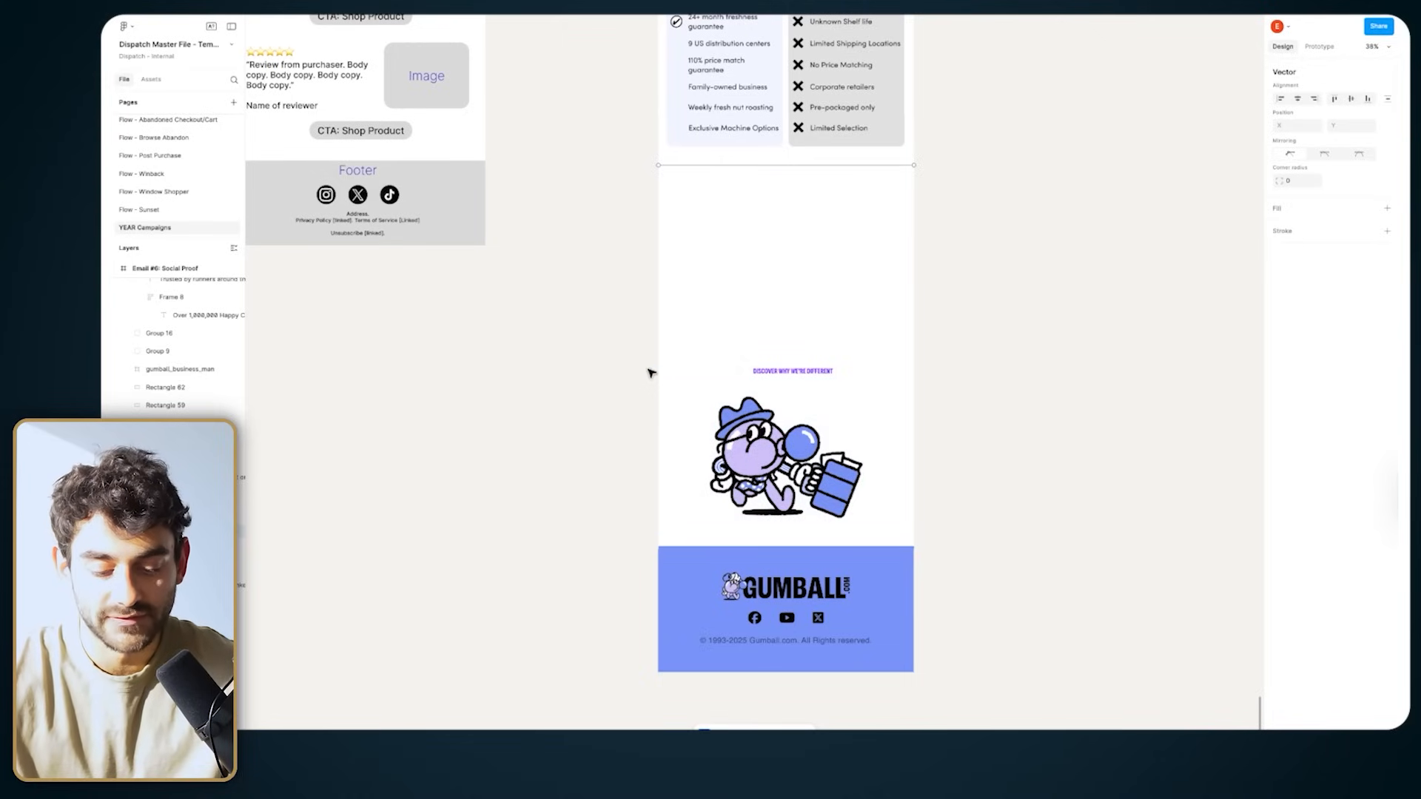
{"action": "left_click", "coordinate": [786, 409]}
{"action": "key", "text": "Delete"}
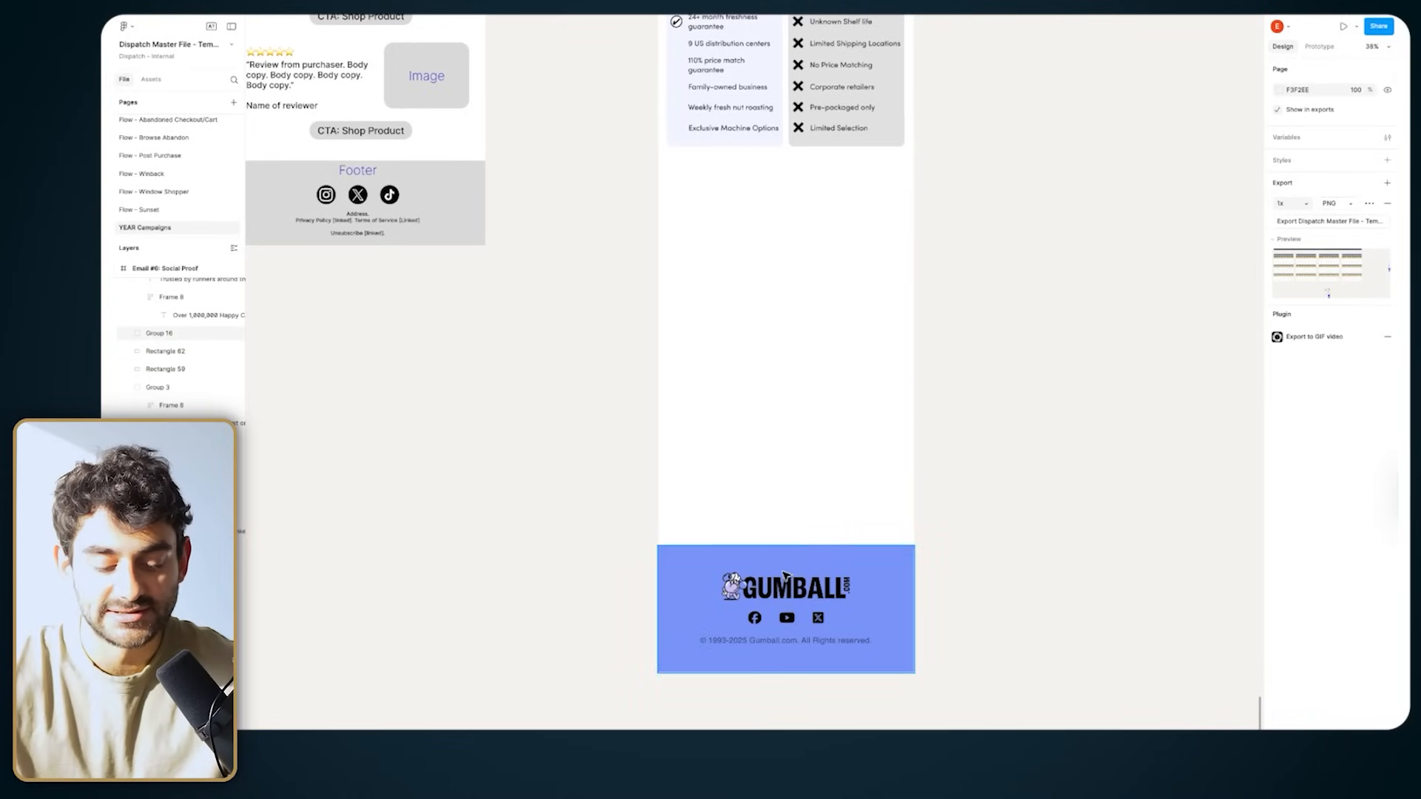
Step: Delete the Gumball logo from the email's blue footer
{"action": "scroll", "coordinate": [773, 481], "scroll_direction": "up", "scroll_amount": 1}
{"action": "scroll", "coordinate": [770, 527], "scroll_direction": "down", "scroll_amount": 2}
{"action": "scroll", "coordinate": [757, 514], "scroll_direction": "up", "scroll_amount": 1}
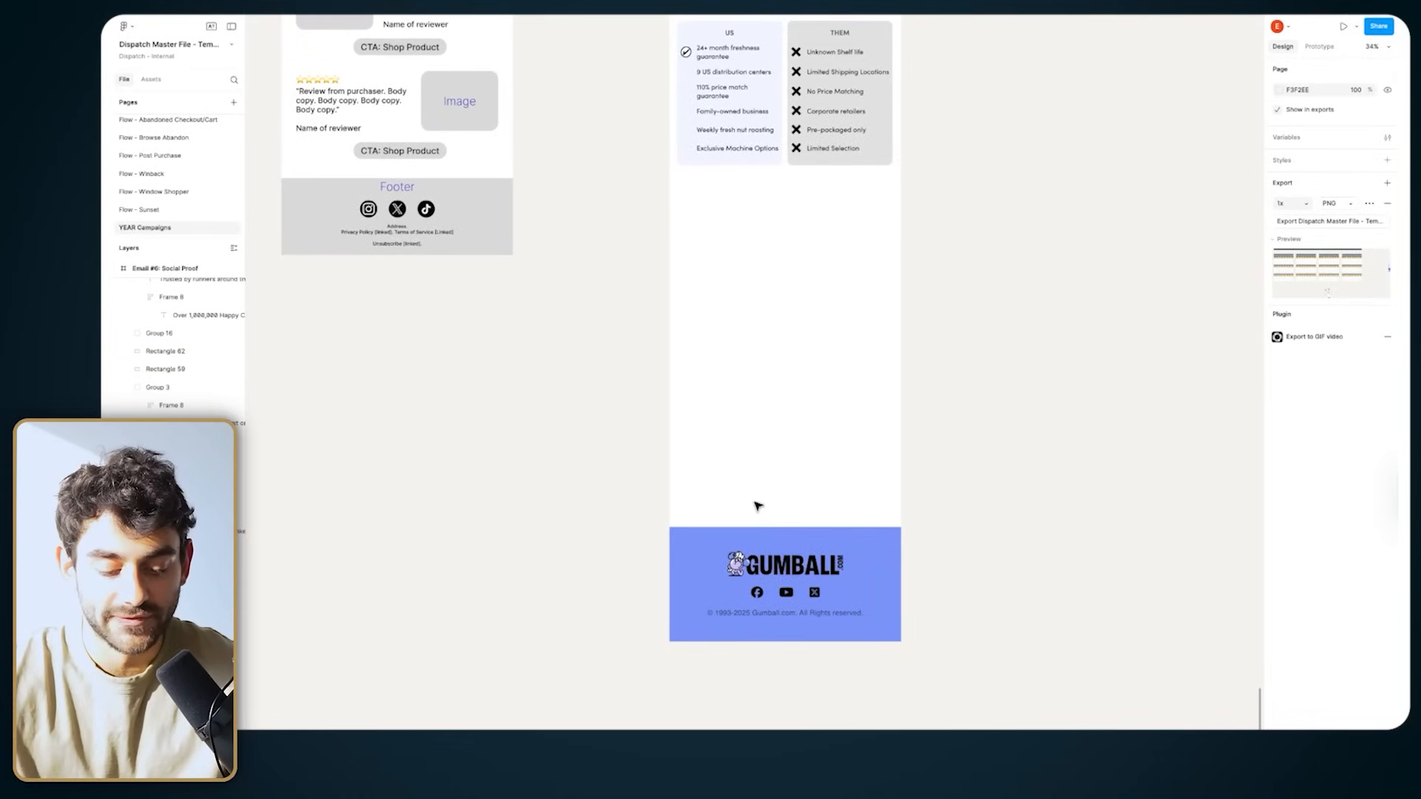
{"action": "scroll", "coordinate": [757, 507], "scroll_direction": "up", "scroll_amount": 3}
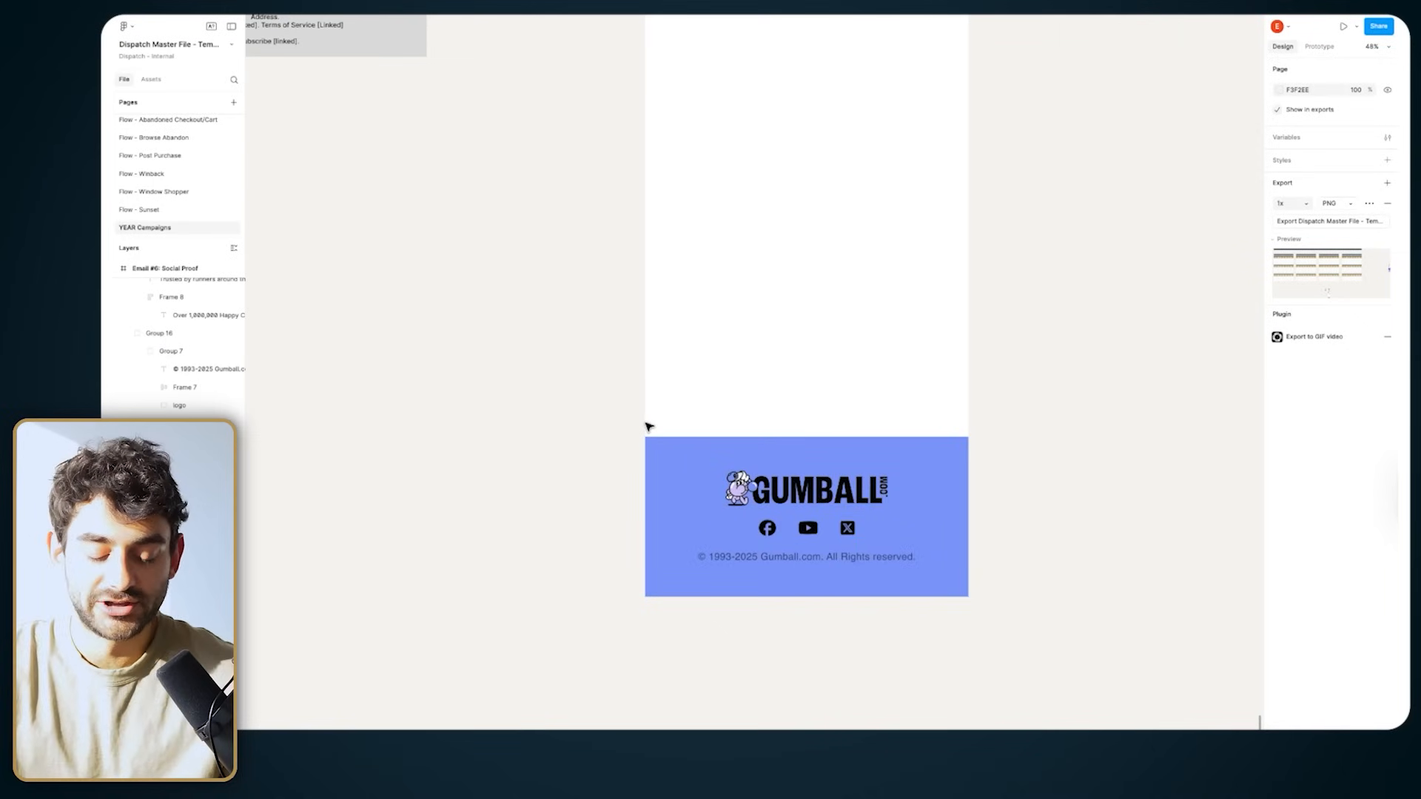
{"action": "left_click", "coordinate": [671, 469]}
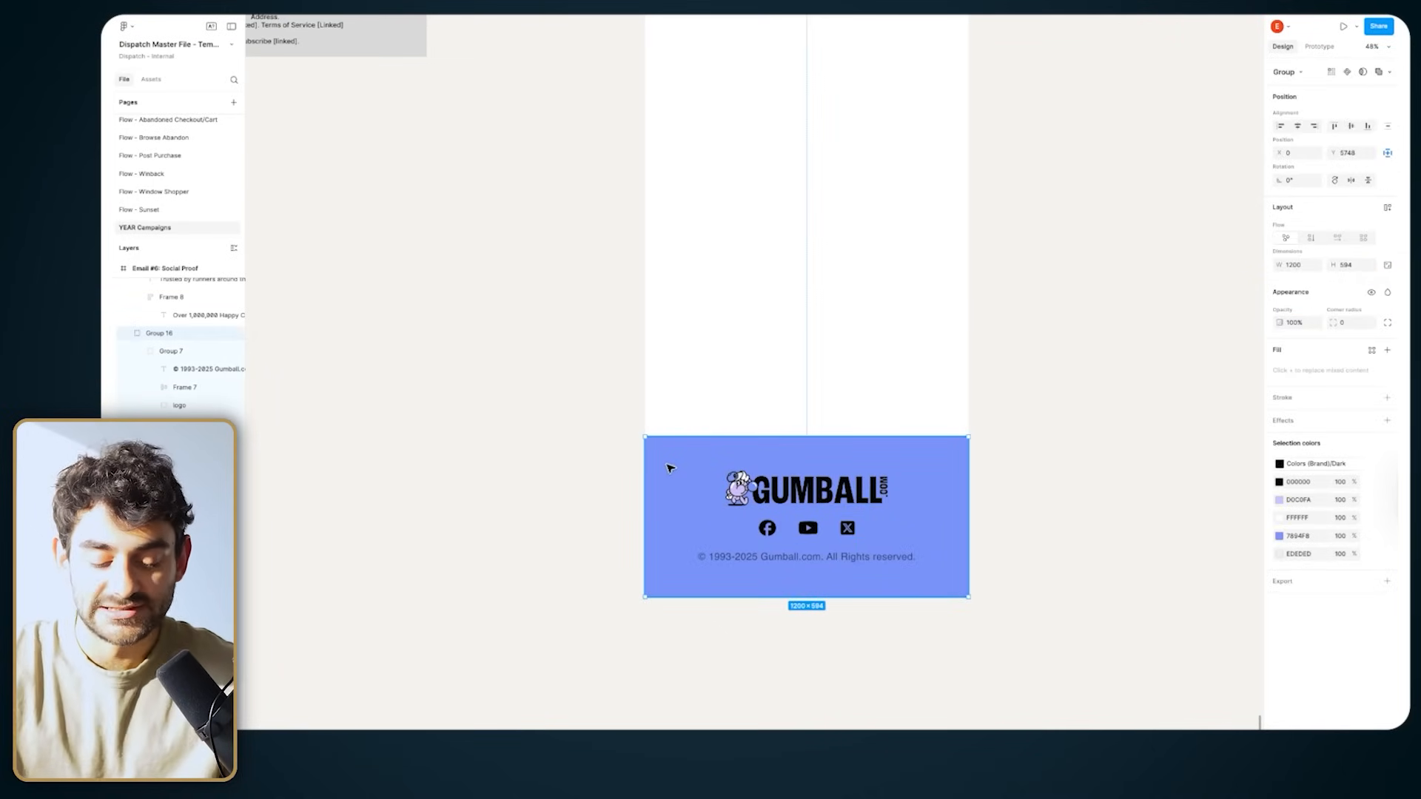
{"action": "scroll", "coordinate": [671, 467], "scroll_direction": "down", "scroll_amount": 2}
{"action": "scroll", "coordinate": [671, 466], "scroll_direction": "up", "scroll_amount": 10}
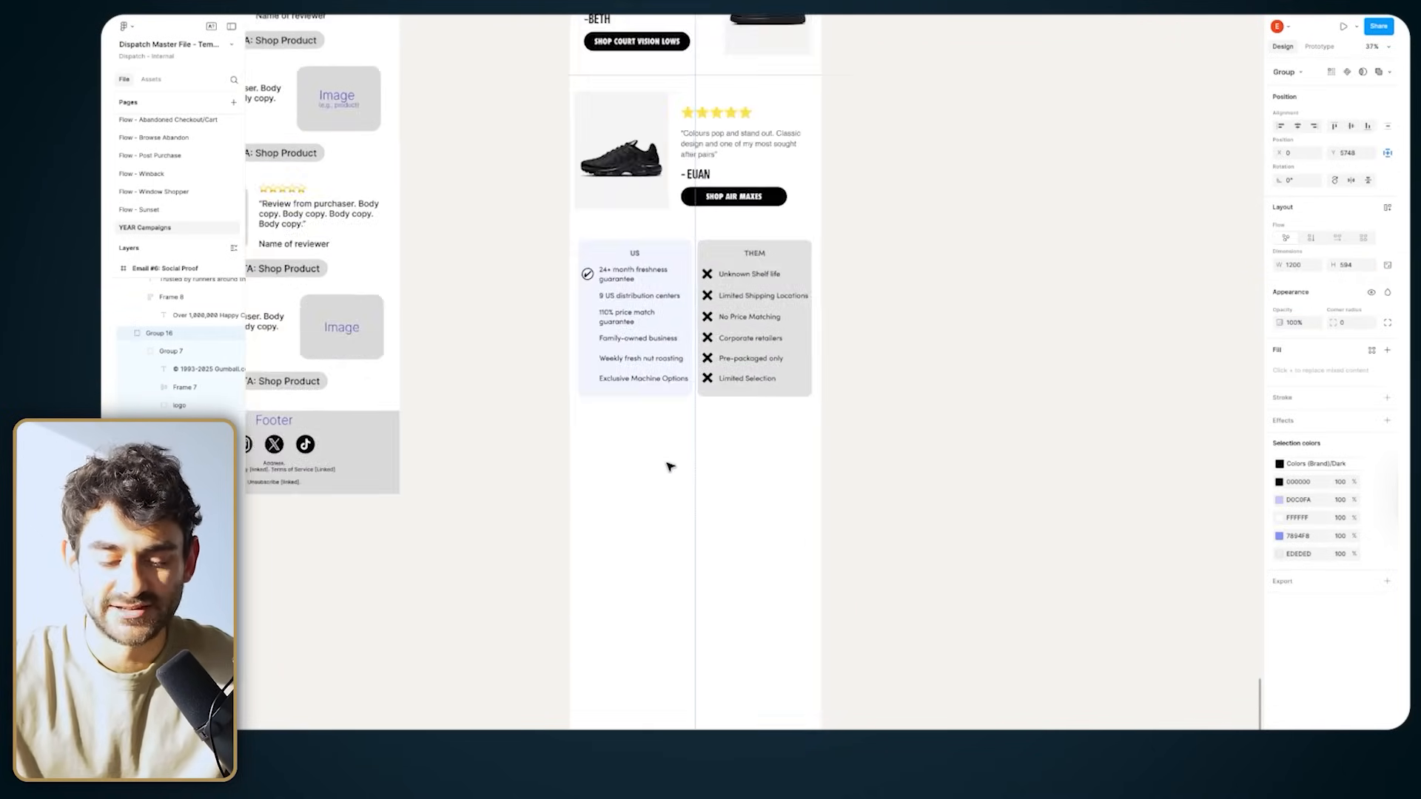
{"action": "key", "text": "Escape"}
{"action": "scroll", "coordinate": [670, 467], "scroll_direction": "down", "scroll_amount": 6}
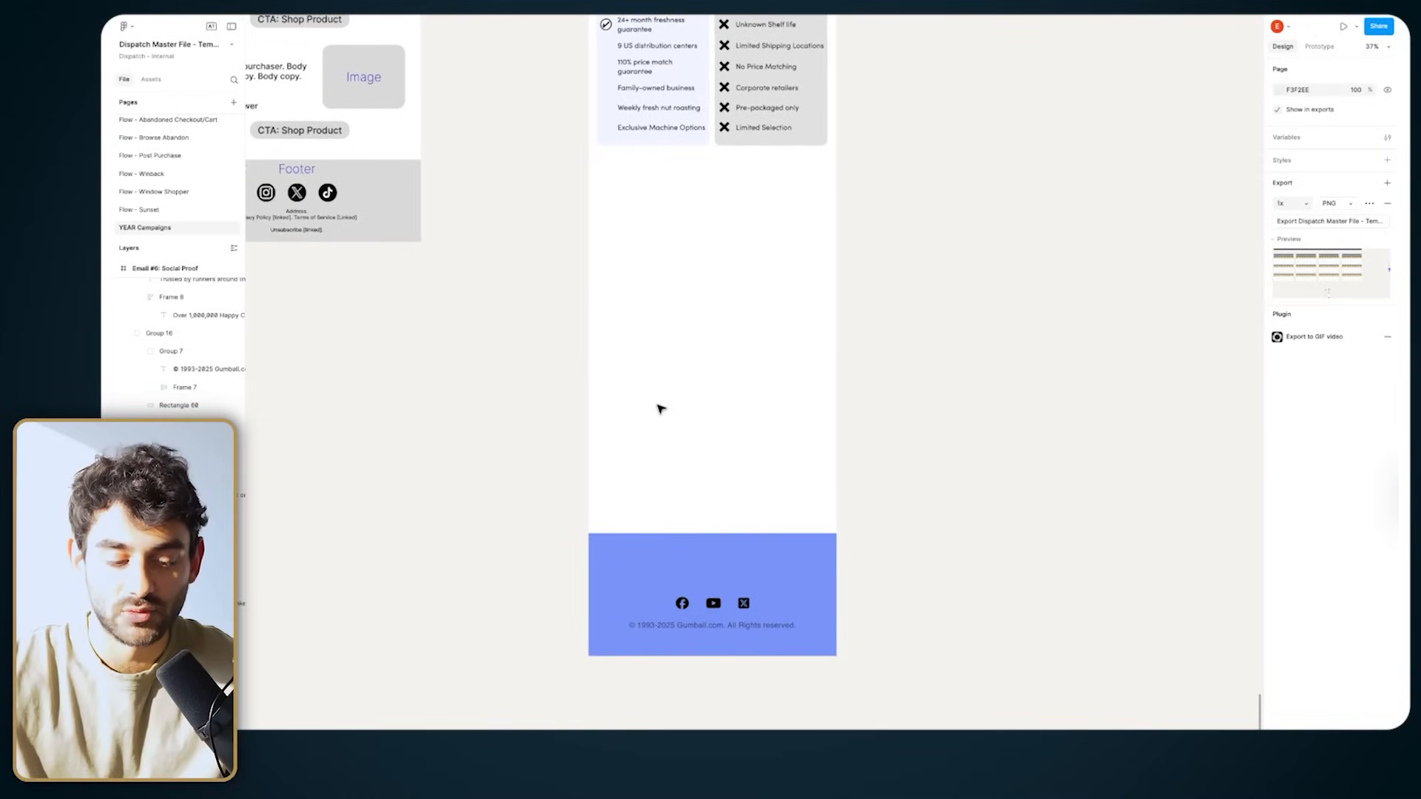
Step: Delete the whole blue Gumball footer from the Nike email after comparing it with the wireframe's grey footer
{"action": "scroll", "coordinate": [661, 409], "scroll_direction": "down", "scroll_amount": 1}
{"action": "left_click", "coordinate": [696, 522]}
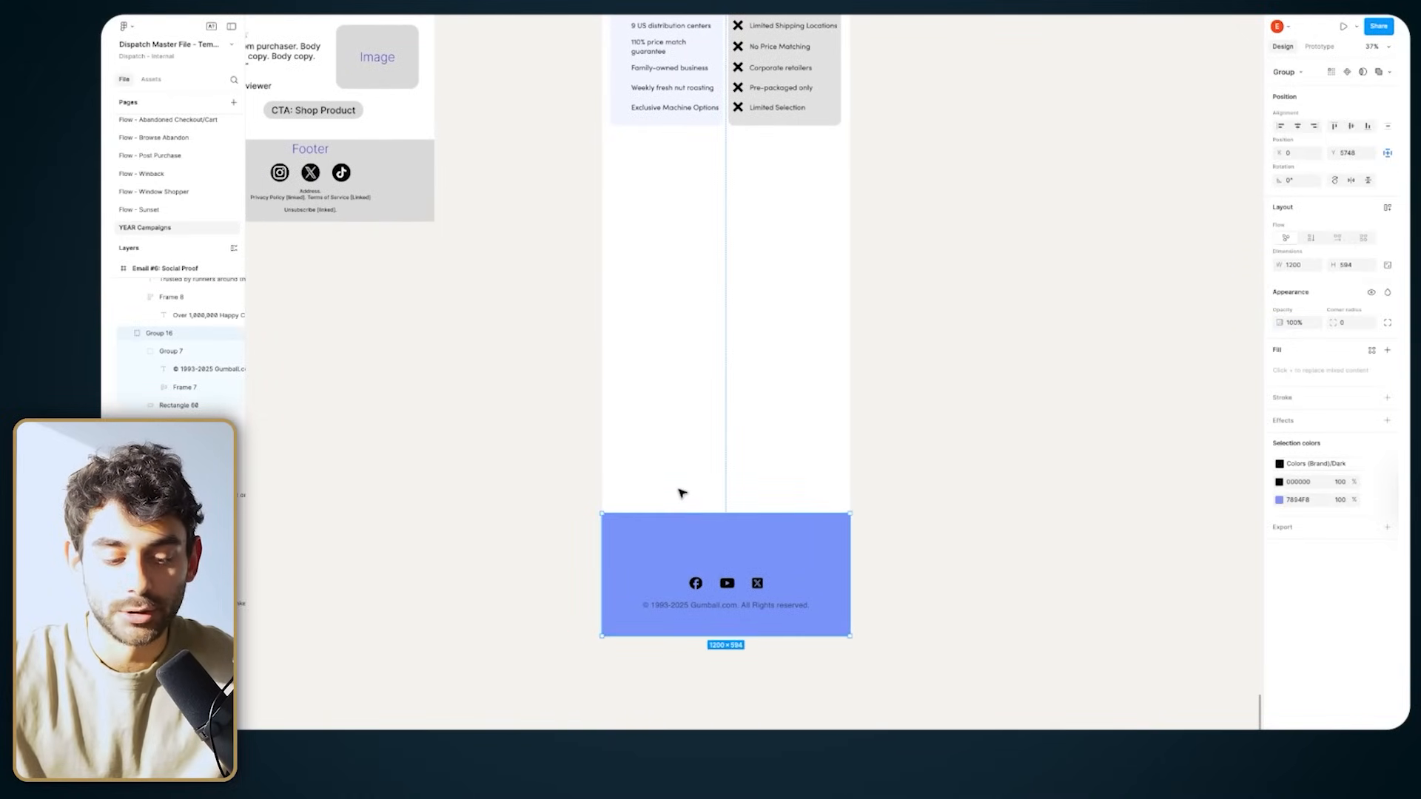
{"action": "scroll", "coordinate": [688, 551], "scroll_direction": "up", "scroll_amount": 1}
{"action": "scroll", "coordinate": [688, 552], "scroll_direction": "left", "scroll_amount": 2}
{"action": "scroll", "coordinate": [421, 366], "scroll_direction": "up", "scroll_amount": 1}
{"action": "scroll", "coordinate": [421, 366], "scroll_direction": "left", "scroll_amount": 2}
{"action": "left_click", "coordinate": [340, 251]}
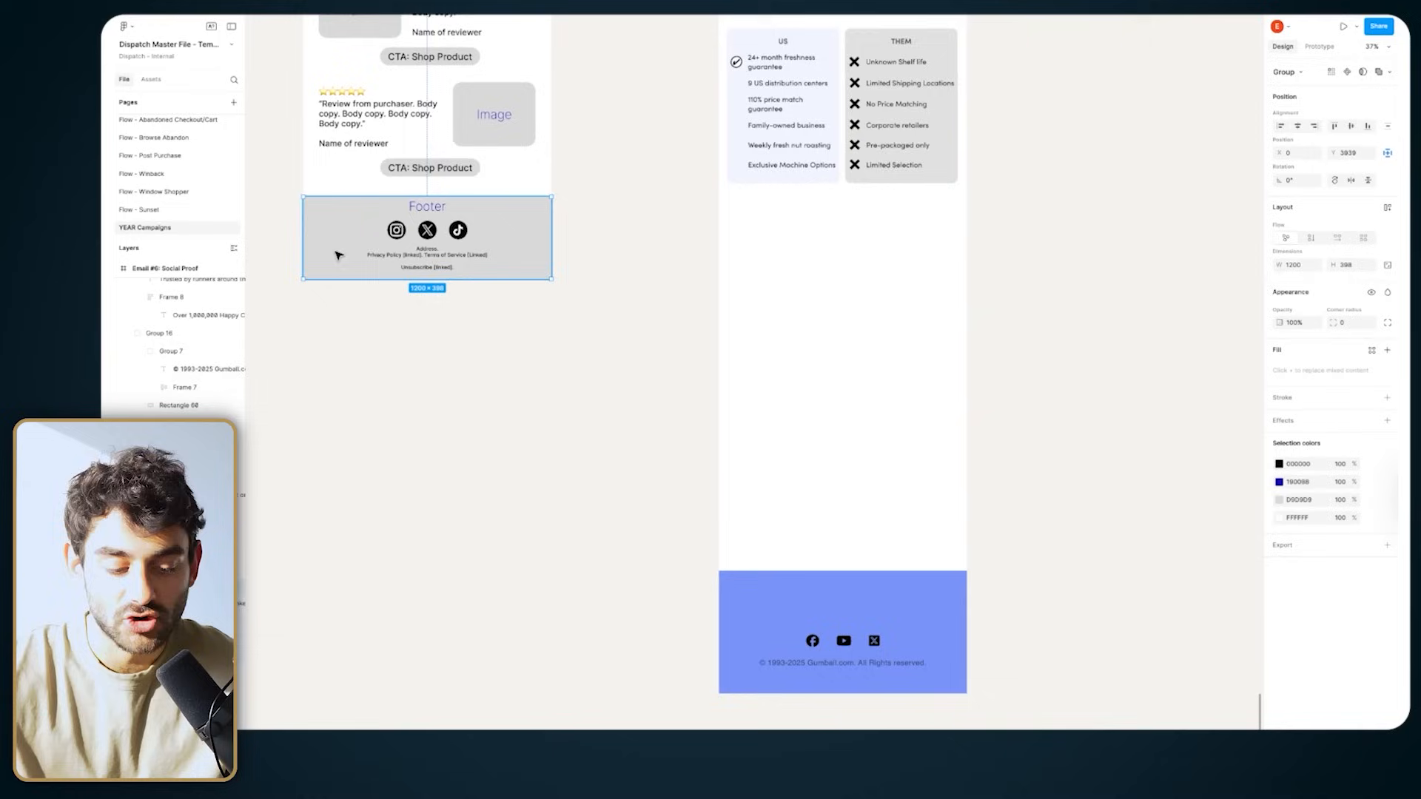
{"action": "scroll", "coordinate": [499, 244], "scroll_direction": "down", "scroll_amount": 1}
{"action": "scroll", "coordinate": [498, 244], "scroll_direction": "right", "scroll_amount": 2}
{"action": "left_click", "coordinate": [675, 584]}
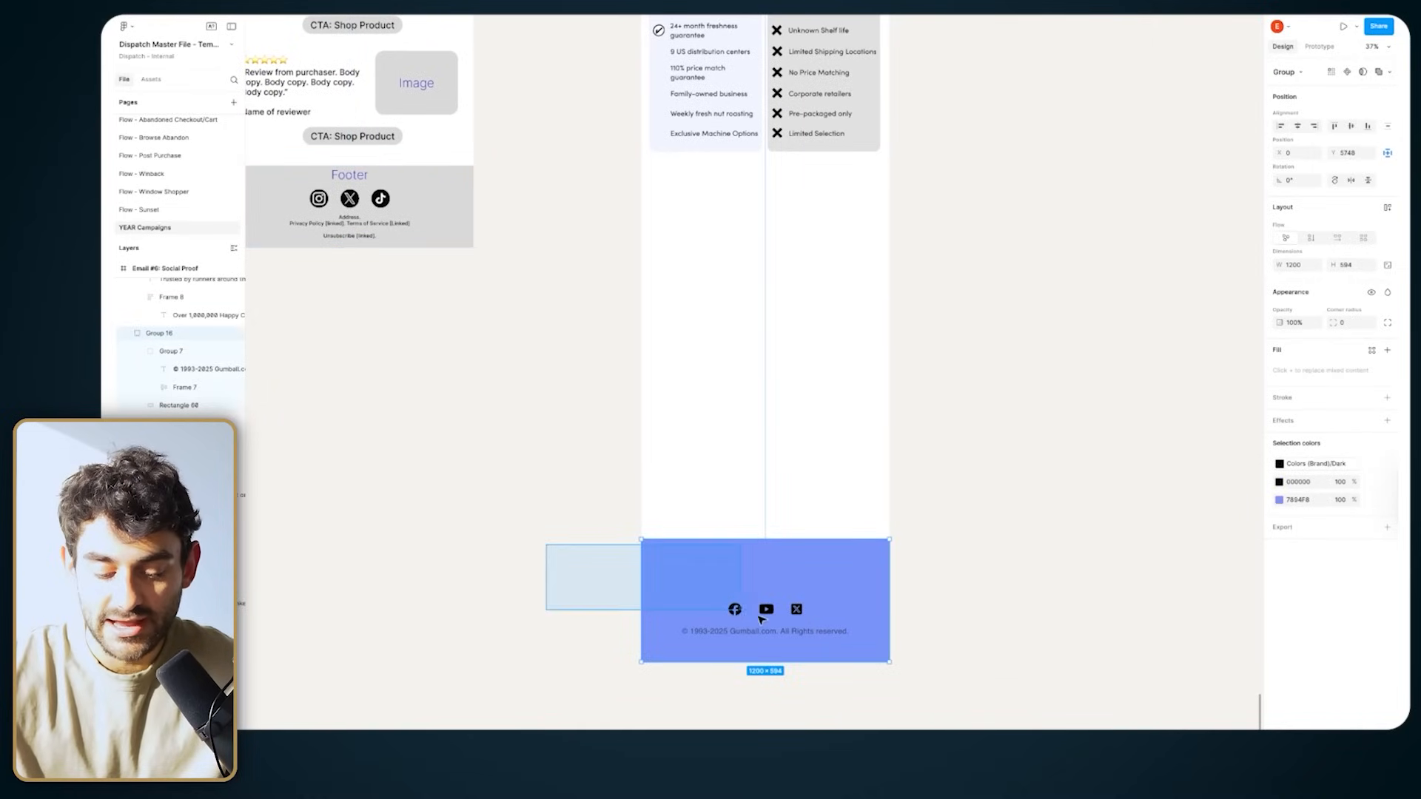
{"action": "key", "text": "Delete"}
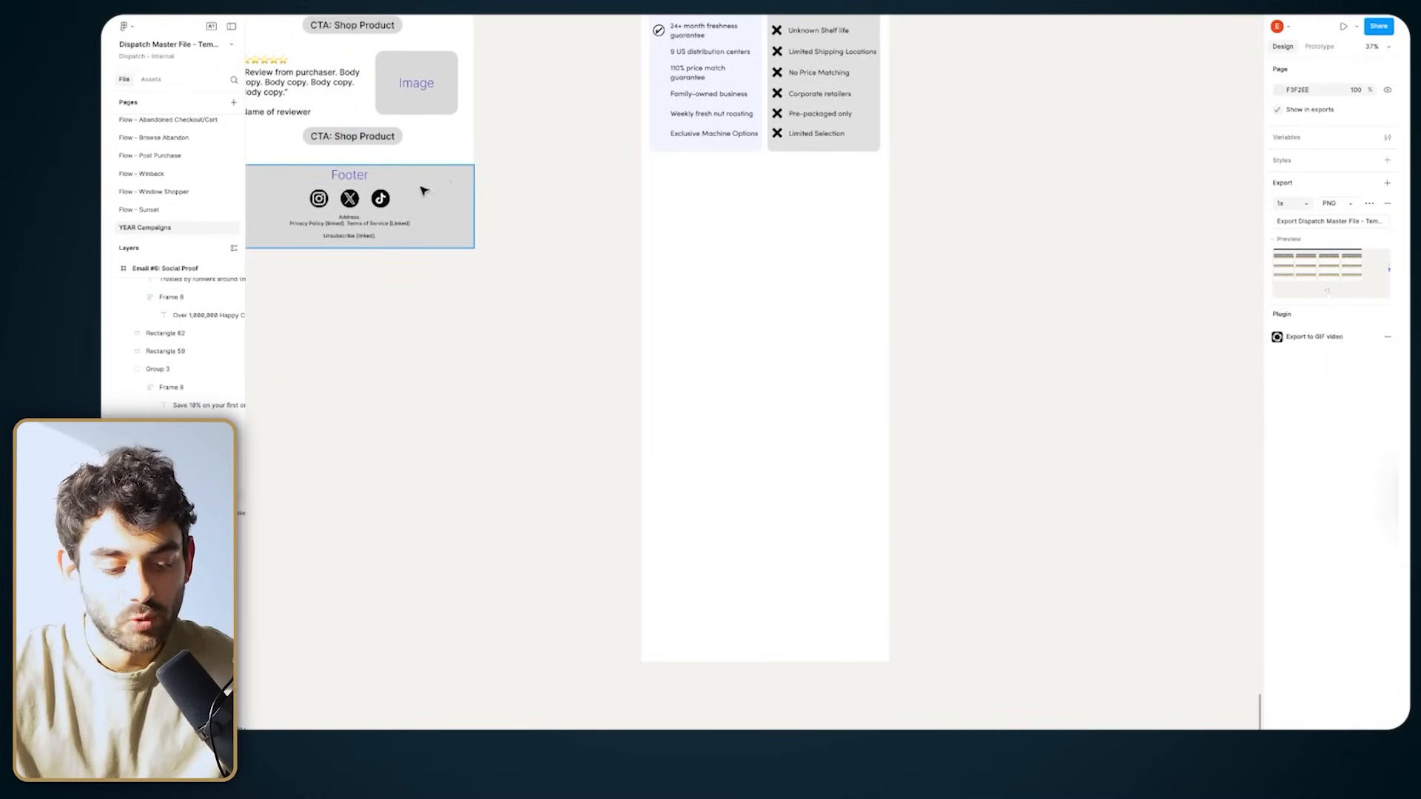
Step: Copy the wireframe's grey footer to the bottom of the Nike email and delete its "Footer" title
{"action": "left_click", "coordinate": [470, 188]}
{"action": "scroll", "coordinate": [407, 194], "scroll_direction": "left", "scroll_amount": 3}
{"action": "scroll", "coordinate": [407, 197], "scroll_direction": "down", "scroll_amount": 1}
{"action": "left_click_drag", "start_coordinate": [328, 136], "coordinate": [619, 214]}
{"action": "left_click_drag", "start_coordinate": [546, 154], "coordinate": [956, 564]}
{"action": "scroll", "coordinate": [956, 564], "scroll_direction": "up", "scroll_amount": 3}
{"action": "double_click", "coordinate": [879, 556]}
{"action": "key", "text": "Delete"}
Step: Recolour the copied footer's grey background to black (000000)
{"action": "left_click", "coordinate": [969, 570]}
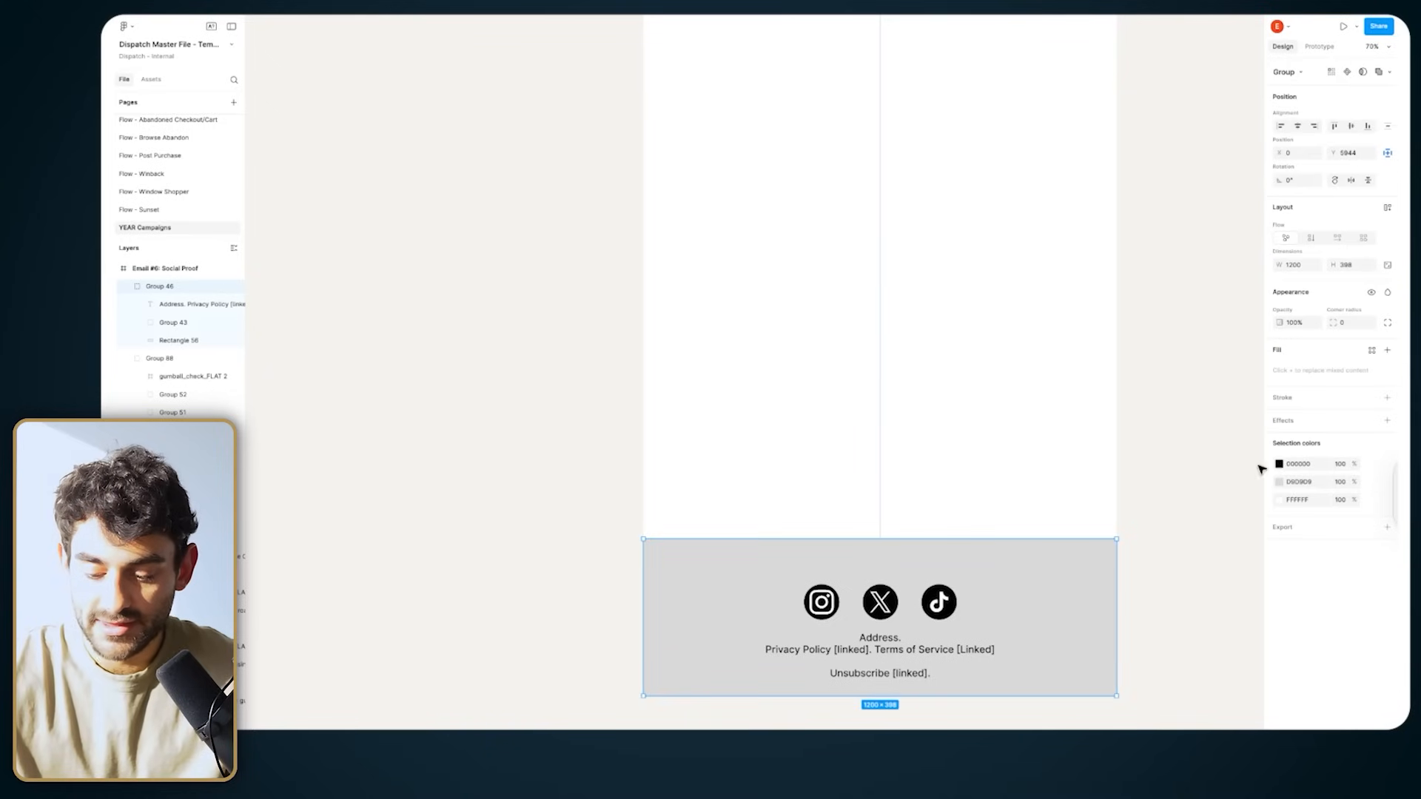
{"action": "left_click", "coordinate": [1283, 482]}
{"action": "left_click_drag", "start_coordinate": [1205, 540], "coordinate": [1133, 654]}
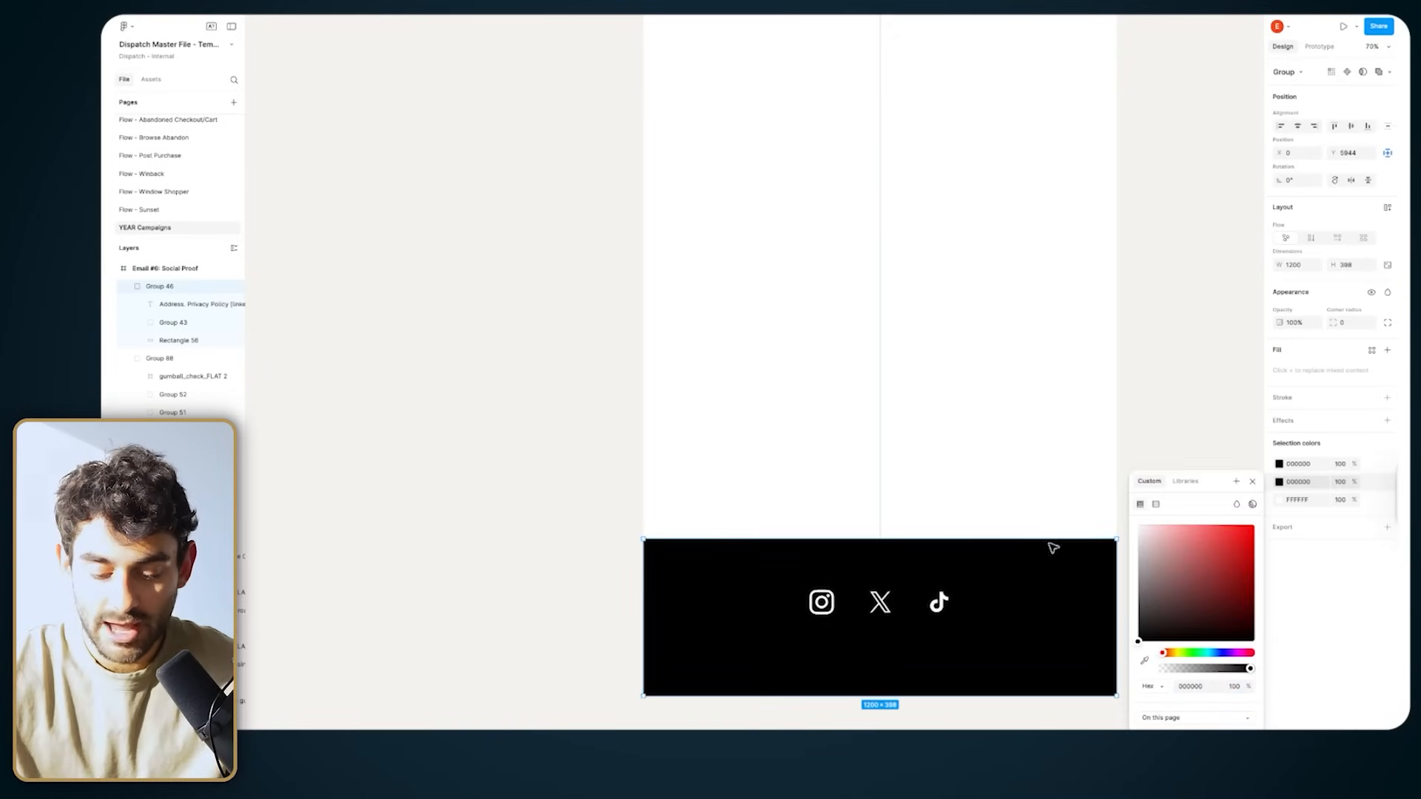
Step: Extend the black footer background upward and place the white Nike logo centred above the social icons
{"action": "left_click_drag", "start_coordinate": [1048, 541], "coordinate": [1056, 490]}
{"action": "double_click", "coordinate": [834, 577]}
{"action": "double_click", "coordinate": [834, 578]}
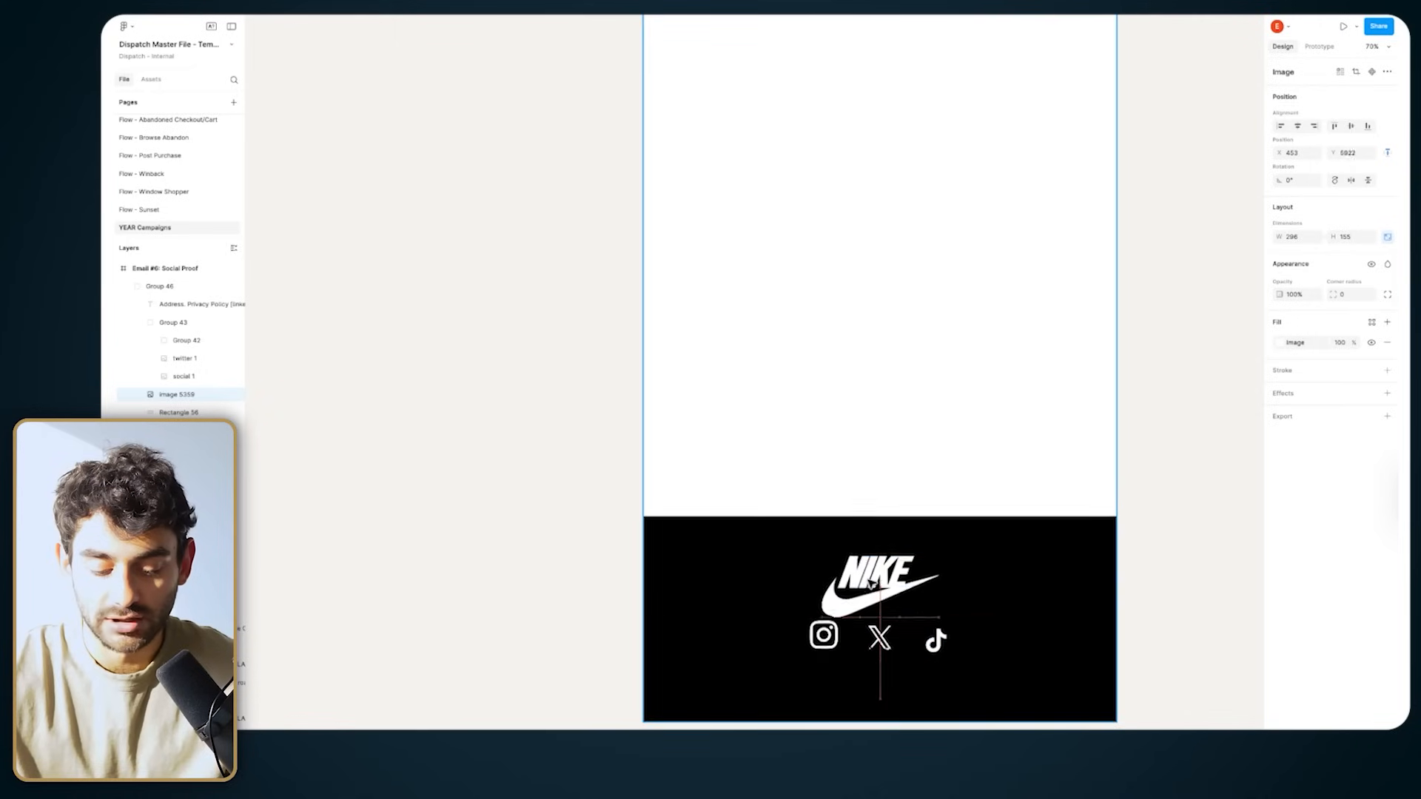
{"action": "left_click_drag", "start_coordinate": [870, 584], "coordinate": [869, 570]}
Step: Recolour the footer's address, privacy and unsubscribe text to white and move it below the social icons
{"action": "left_click", "coordinate": [879, 635]}
{"action": "left_click", "coordinate": [1279, 491]}
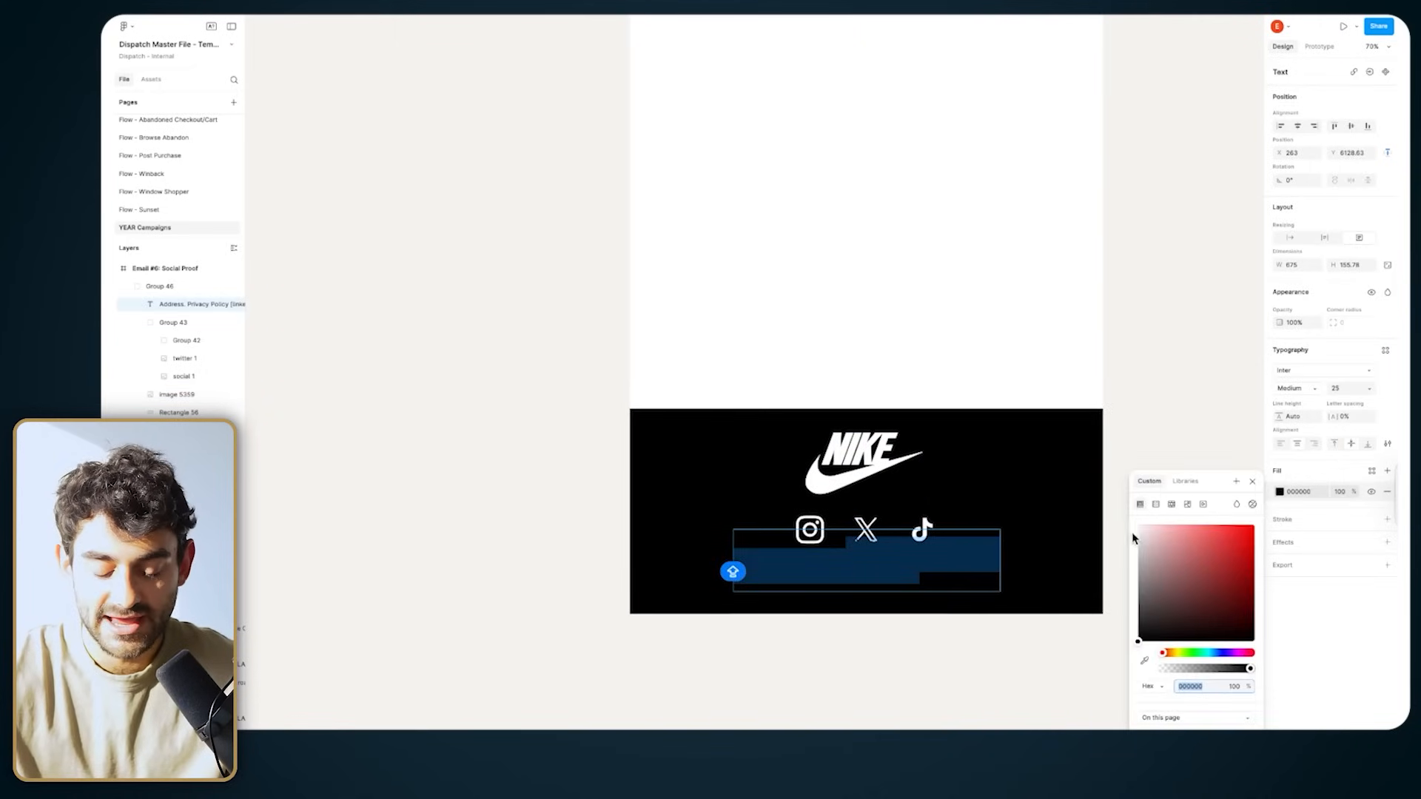
{"action": "left_click", "coordinate": [1139, 527]}
{"action": "left_click_drag", "start_coordinate": [773, 555], "coordinate": [774, 577]}
Step: Move the black Nike footer up to sit just below the US vs THEM comparison chart
{"action": "scroll", "coordinate": [666, 580], "scroll_direction": "down", "scroll_amount": 4}
{"action": "left_click", "coordinate": [667, 579]}
{"action": "scroll", "coordinate": [667, 580], "scroll_direction": "up", "scroll_amount": 15}
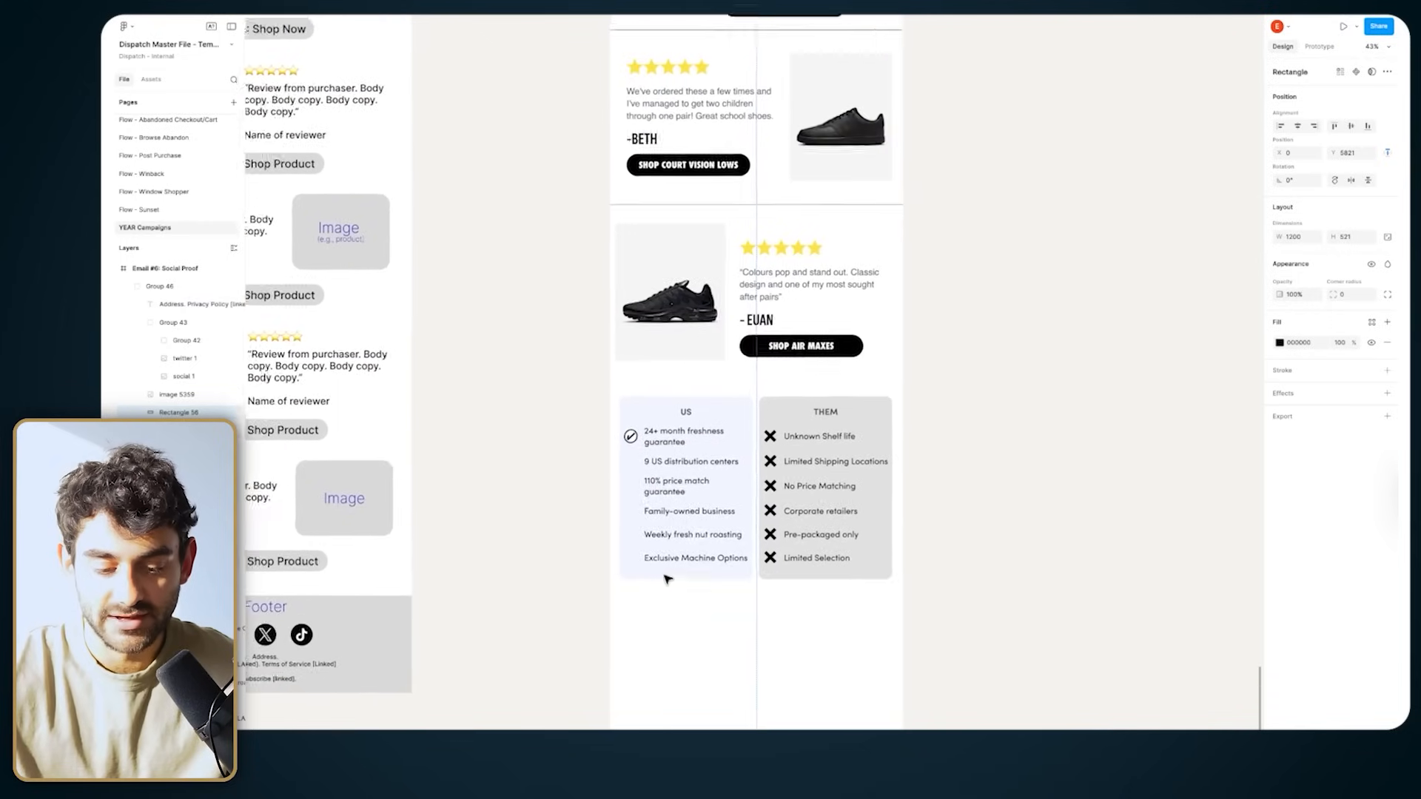
{"action": "scroll", "coordinate": [667, 579], "scroll_direction": "down", "scroll_amount": 2}
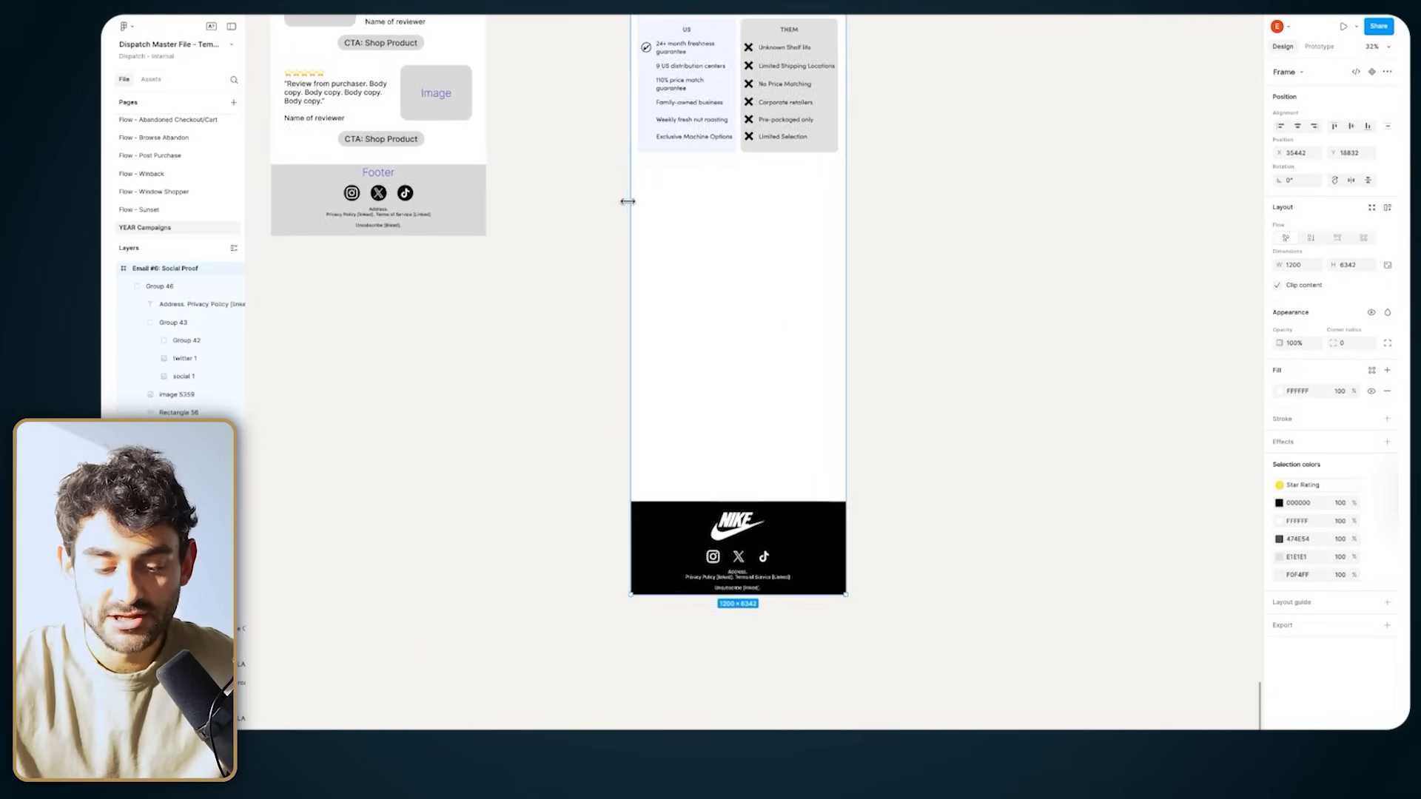
{"action": "scroll", "coordinate": [628, 200], "scroll_direction": "up", "scroll_amount": 3}
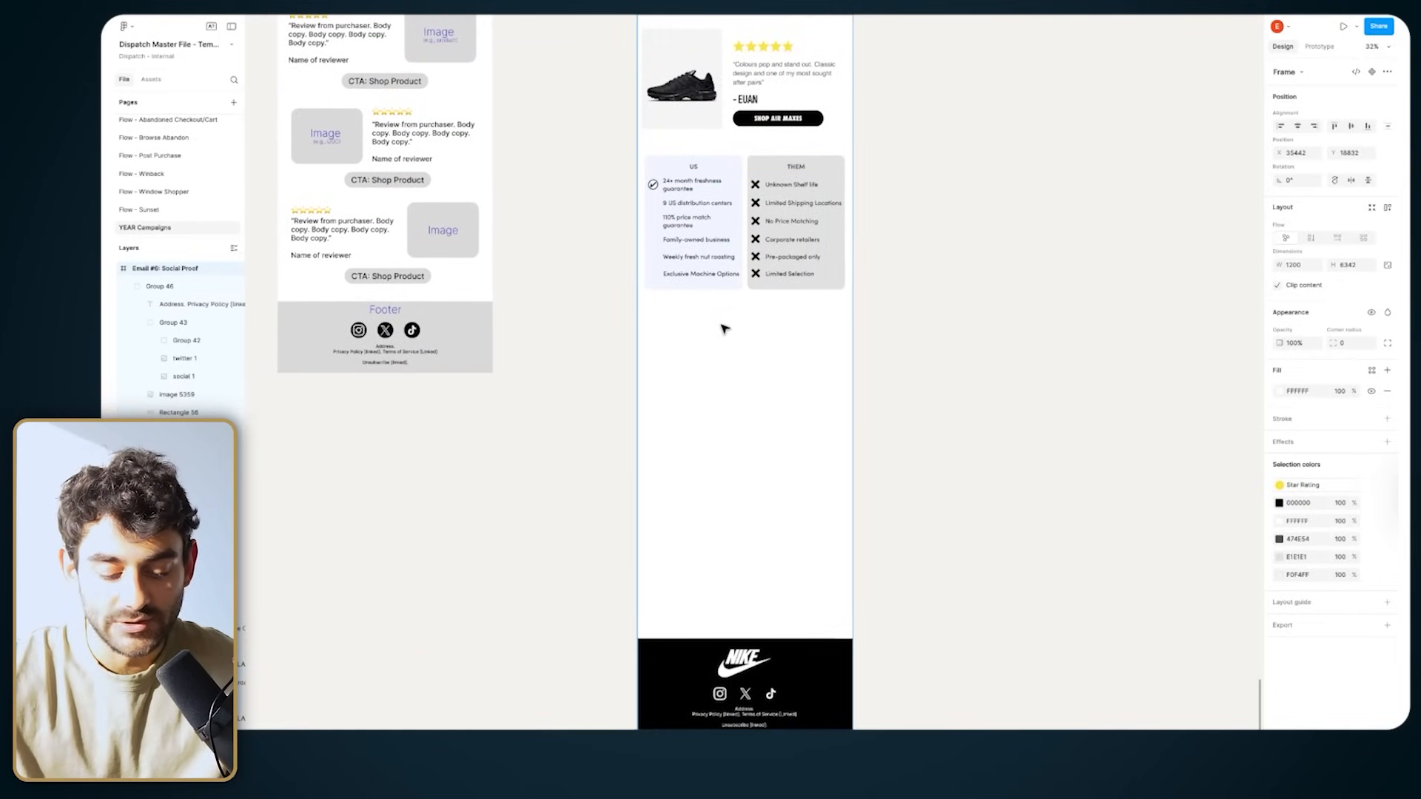
{"action": "scroll", "coordinate": [715, 507], "scroll_direction": "down", "scroll_amount": 1}
{"action": "scroll", "coordinate": [715, 550], "scroll_direction": "up", "scroll_amount": 5}
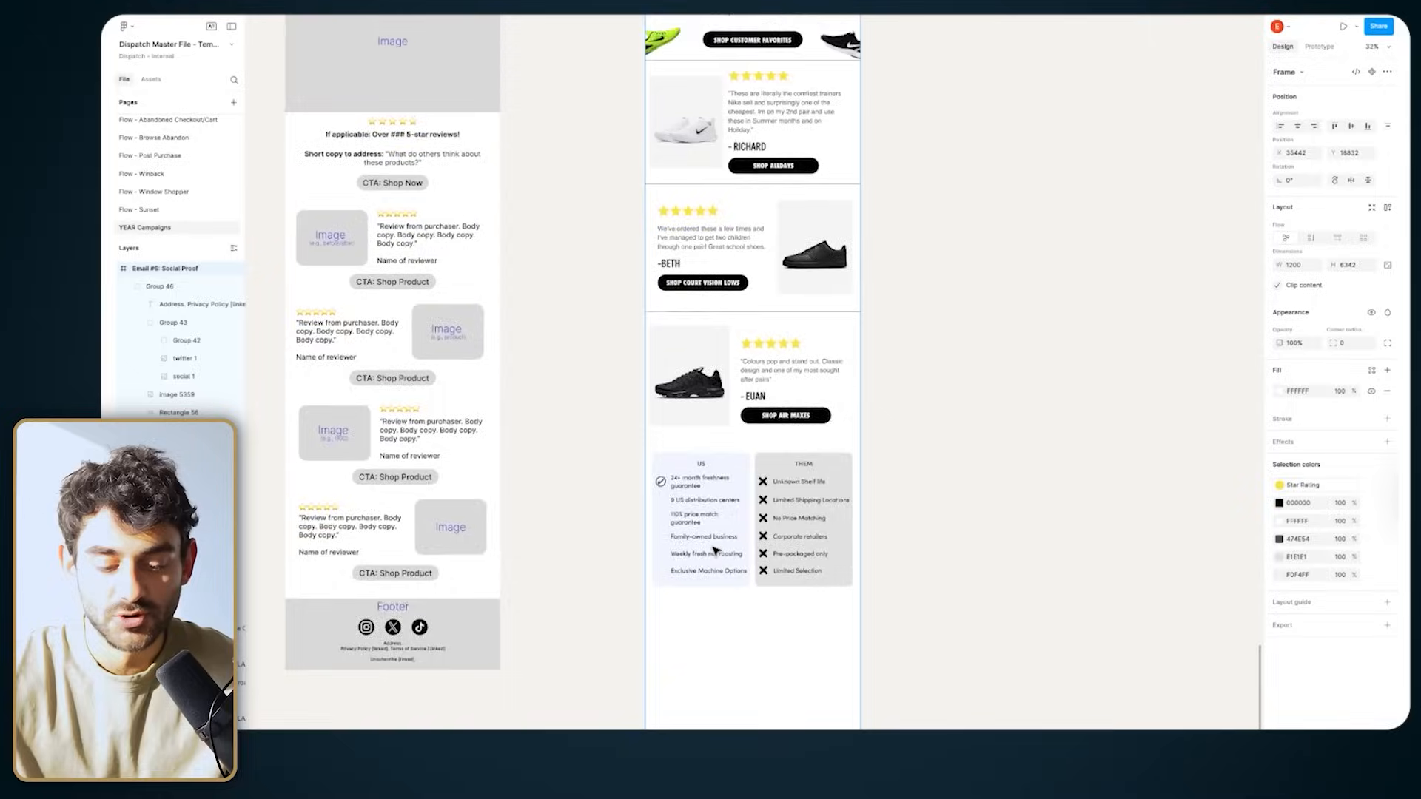
{"action": "scroll", "coordinate": [715, 550], "scroll_direction": "down", "scroll_amount": 5}
{"action": "left_click_drag", "start_coordinate": [571, 507], "coordinate": [879, 625]}
{"action": "left_click_drag", "start_coordinate": [829, 585], "coordinate": [829, 266]}
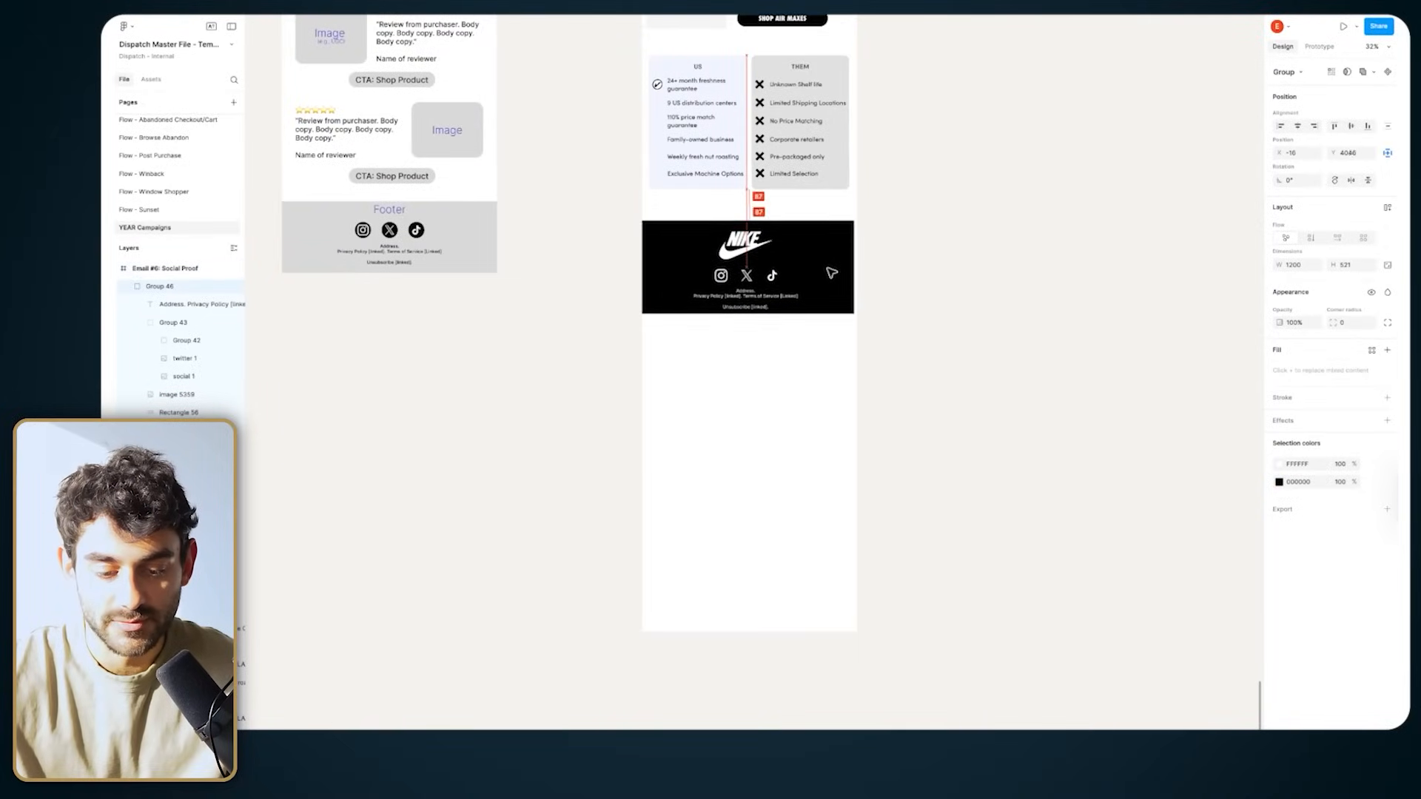
Step: Shorten the Email #6: Social Proof frame to a height of about 4534 so it ends at the footer
{"action": "scroll", "coordinate": [828, 266], "scroll_direction": "up", "scroll_amount": 10}
{"action": "left_click", "coordinate": [733, 112]}
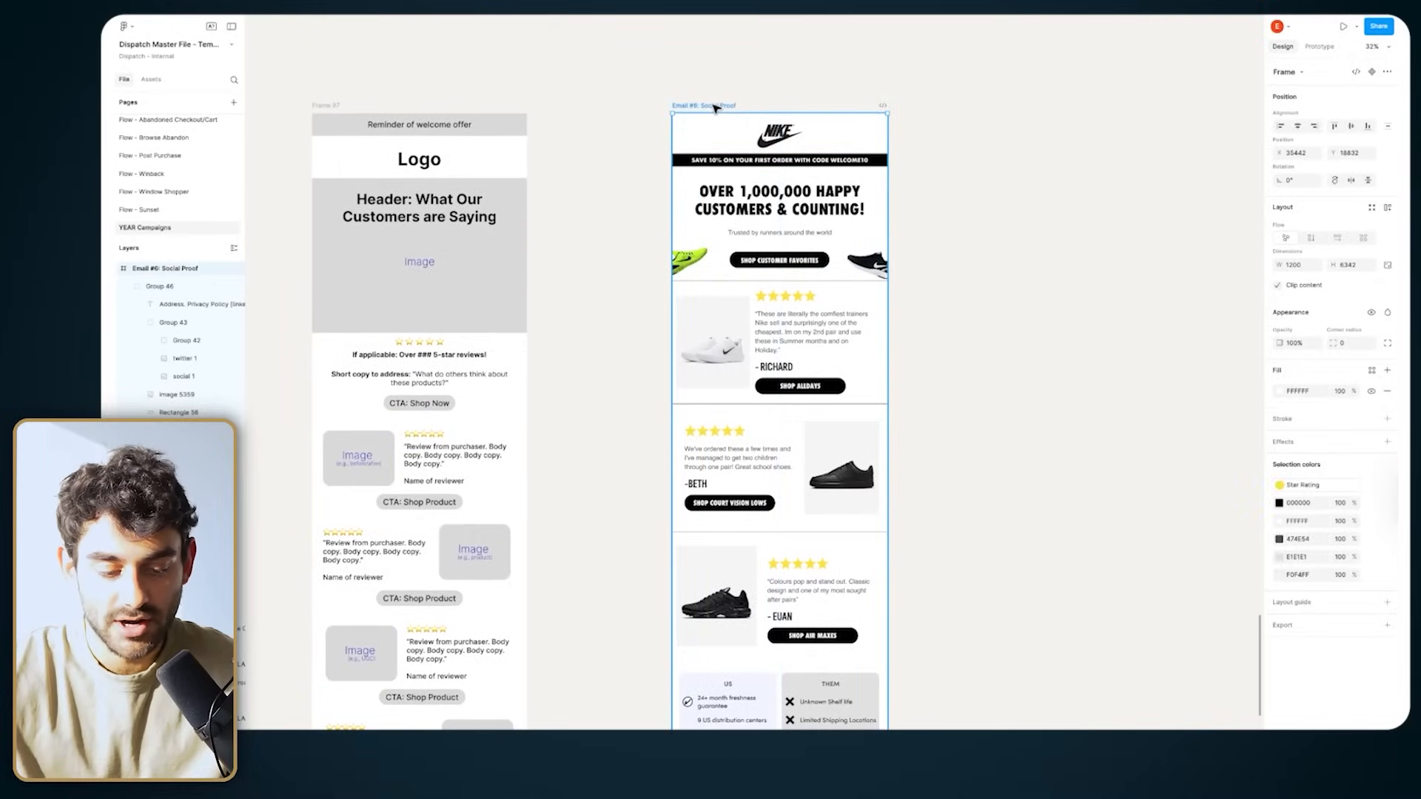
{"action": "scroll", "coordinate": [740, 296], "scroll_direction": "down", "scroll_amount": 10}
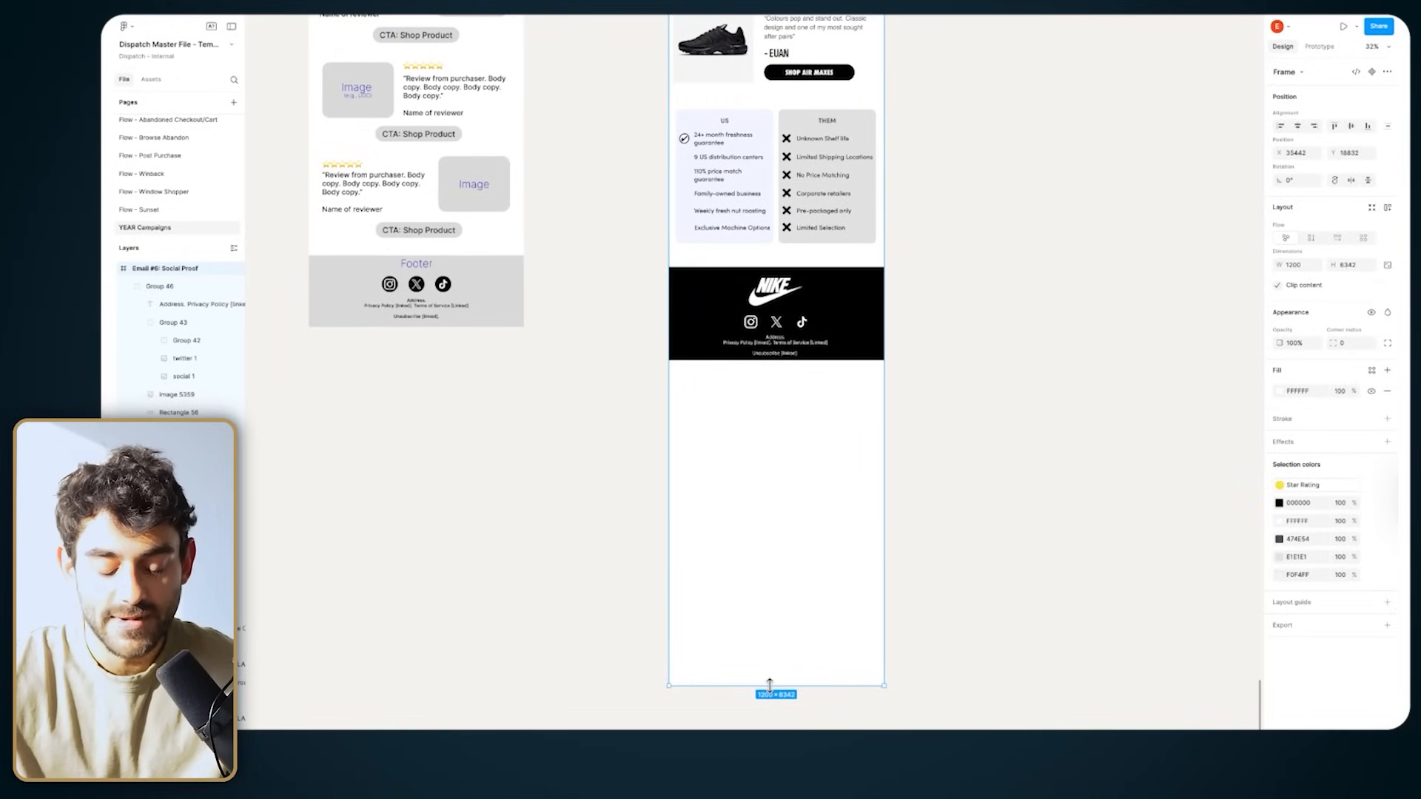
{"action": "left_click_drag", "start_coordinate": [770, 684], "coordinate": [801, 360]}
{"action": "scroll", "coordinate": [801, 360], "scroll_direction": "up", "scroll_amount": 6}
{"action": "right_click", "coordinate": [801, 360]}
{"action": "left_click", "coordinate": [708, 356]}
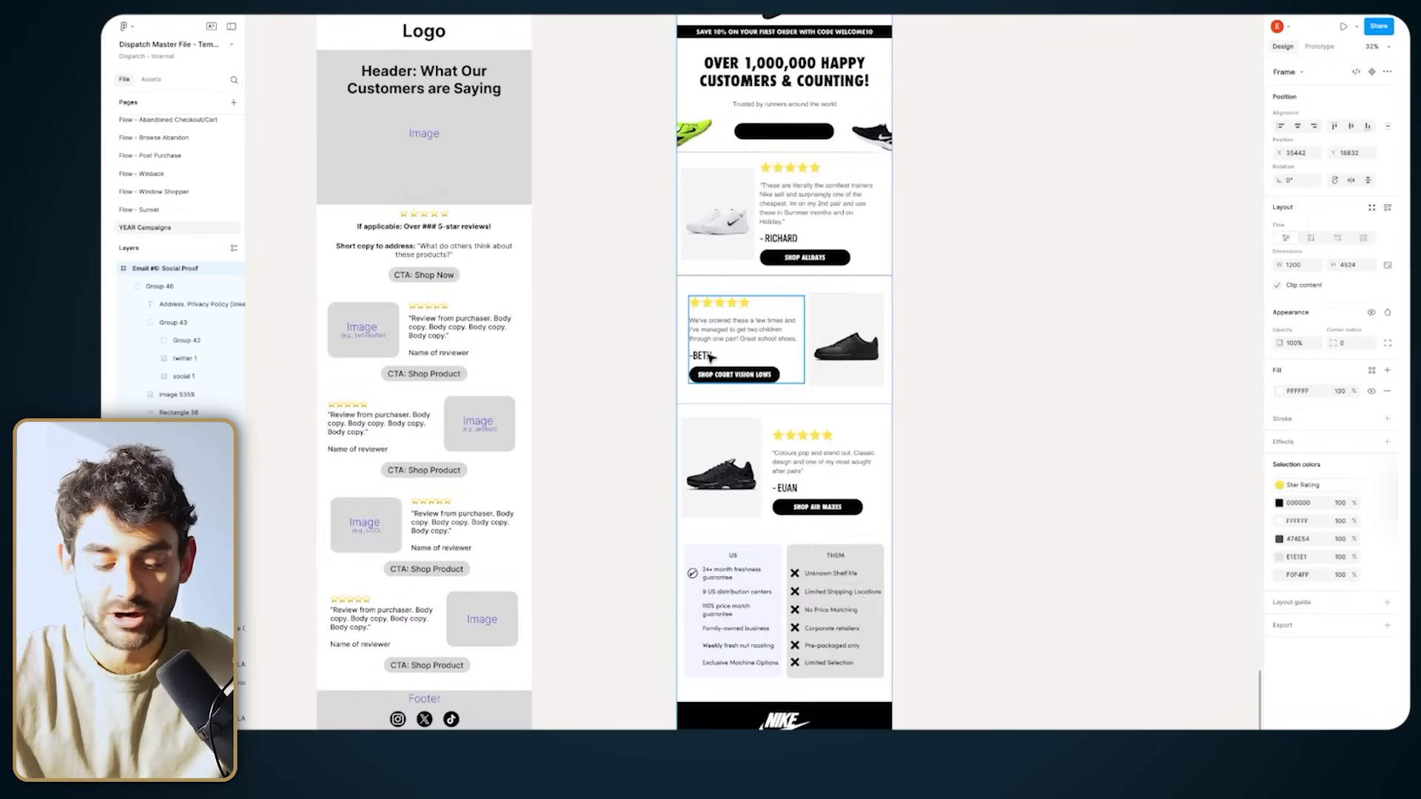
{"action": "scroll", "coordinate": [708, 355], "scroll_direction": "down", "scroll_amount": 2}
{"action": "scroll", "coordinate": [709, 358], "scroll_direction": "up", "scroll_amount": 1}
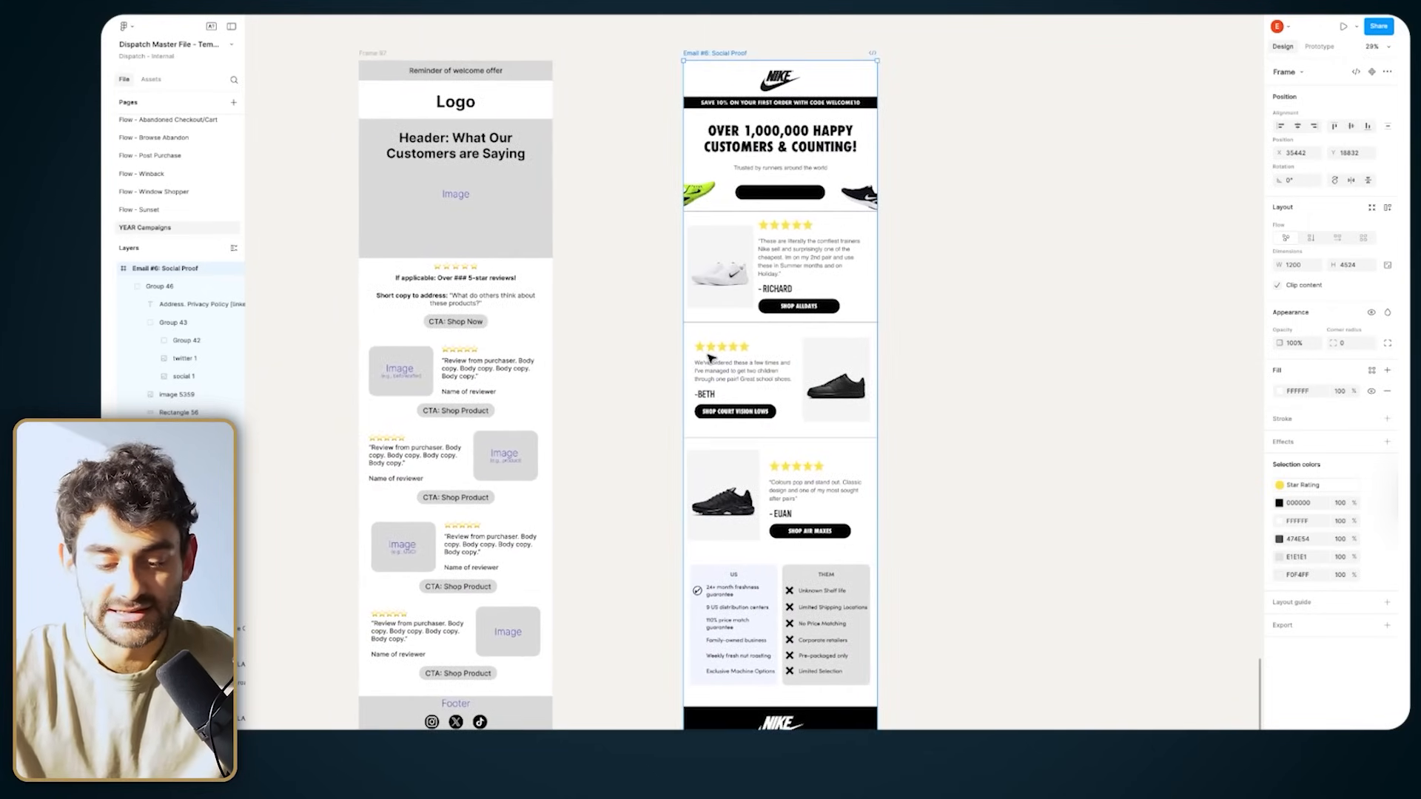
Step: Reposition the white shoe image in the first testimonial and shift its review text and button further right
{"action": "scroll", "coordinate": [708, 356], "scroll_direction": "up", "scroll_amount": 3}
{"action": "scroll", "coordinate": [700, 296], "scroll_direction": "down", "scroll_amount": 1}
{"action": "left_click", "coordinate": [691, 209]}
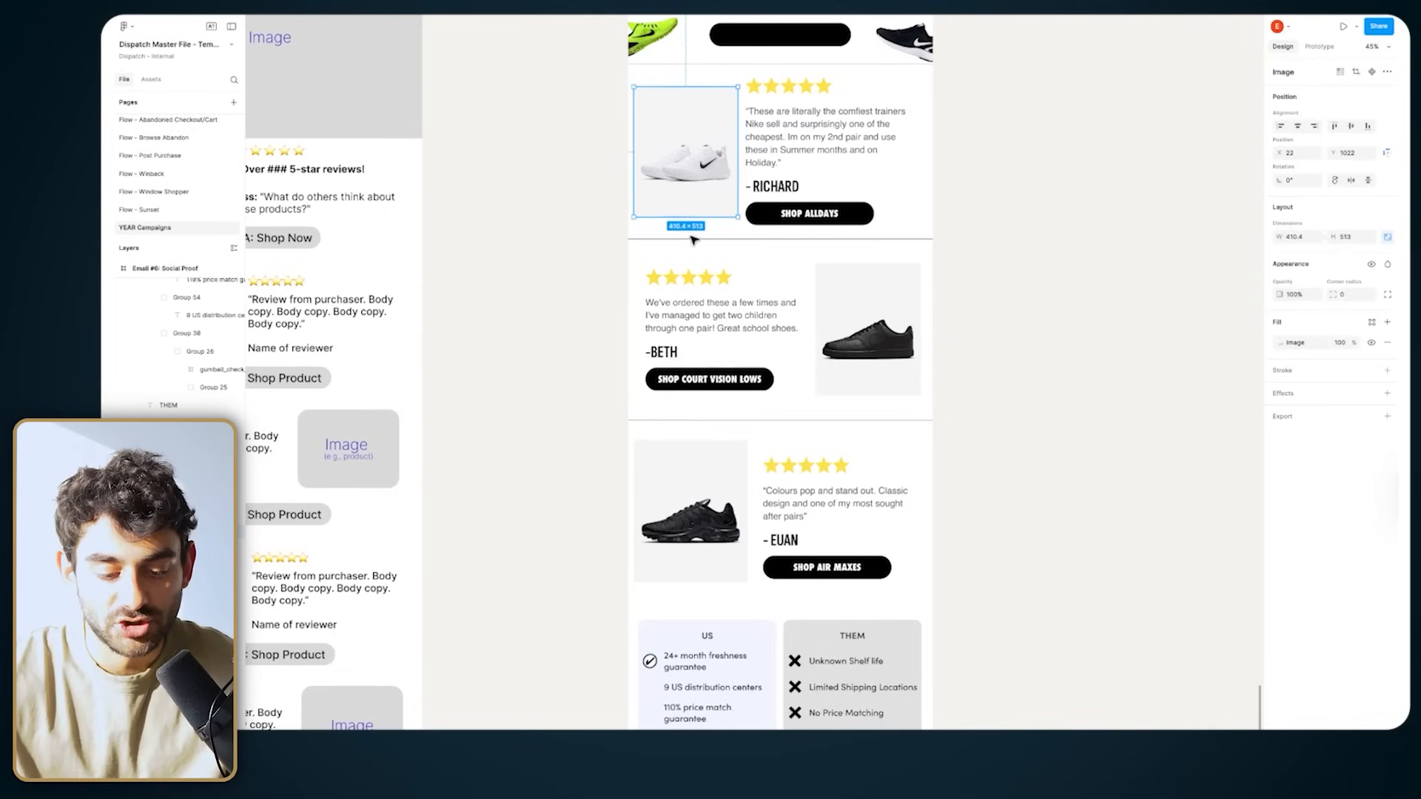
{"action": "left_click_drag", "start_coordinate": [663, 215], "coordinate": [676, 177]}
{"action": "left_click", "coordinate": [750, 194]}
{"action": "left_click_drag", "start_coordinate": [779, 150], "coordinate": [796, 151]}
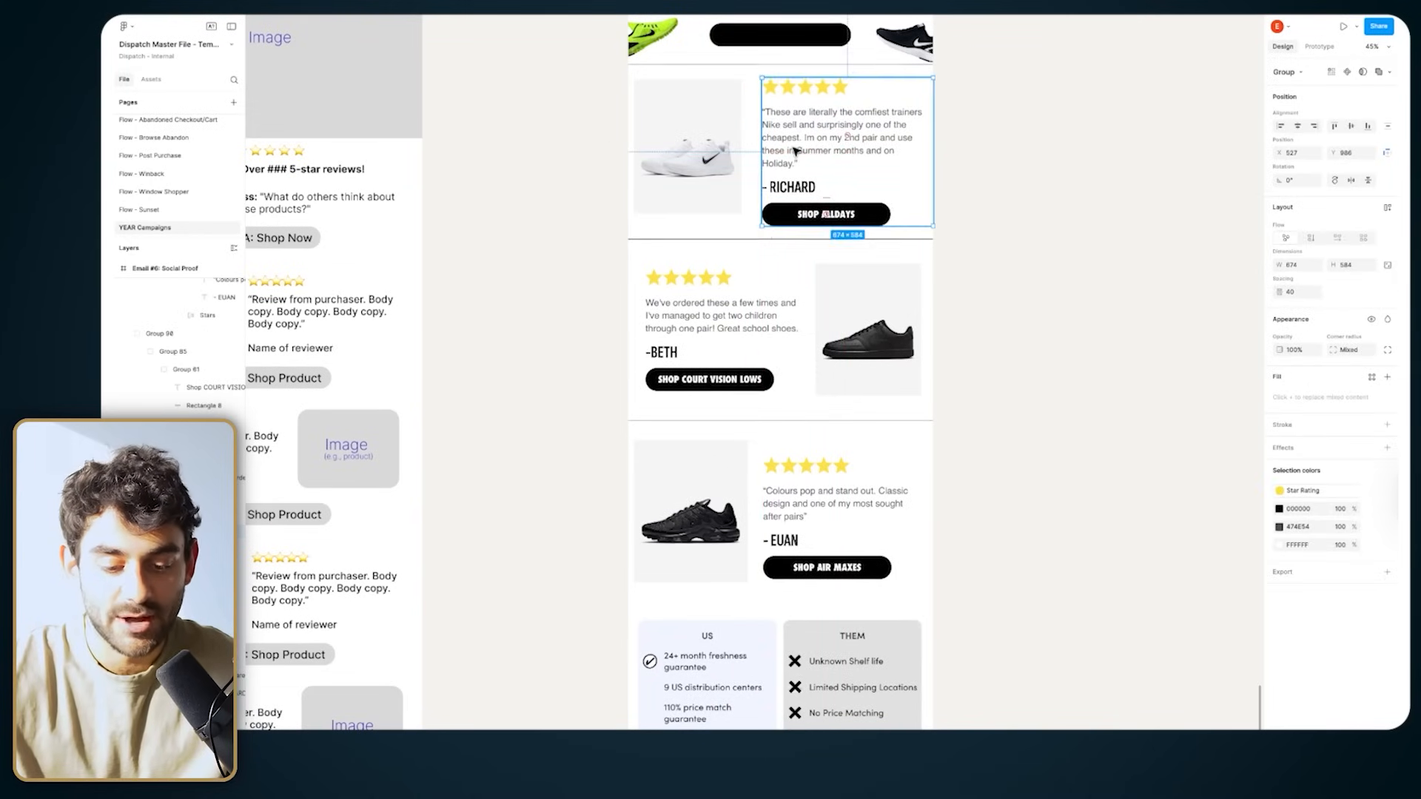
{"action": "left_click", "coordinate": [696, 151]}
{"action": "left_click_drag", "start_coordinate": [698, 148], "coordinate": [701, 151]}
Step: Enlarge the black shoe image in the second testimonial and adjust its position and the review text beside it
{"action": "scroll", "coordinate": [581, 156], "scroll_direction": "down", "scroll_amount": 2}
{"action": "left_click", "coordinate": [902, 302]}
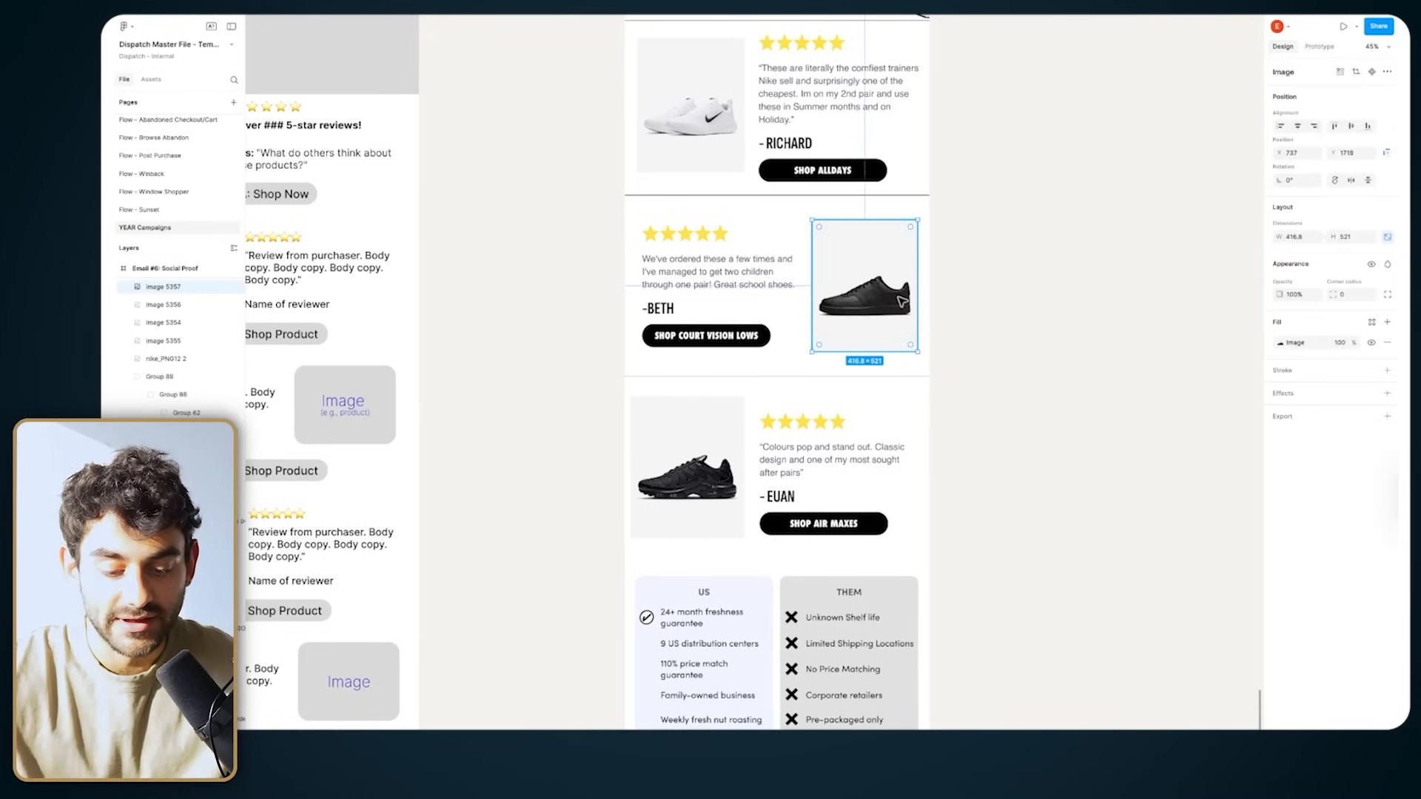
{"action": "left_click_drag", "start_coordinate": [812, 221], "coordinate": [802, 212]}
{"action": "left_click_drag", "start_coordinate": [844, 256], "coordinate": [849, 261]}
{"action": "scroll", "coordinate": [849, 262], "scroll_direction": "down", "scroll_amount": 3}
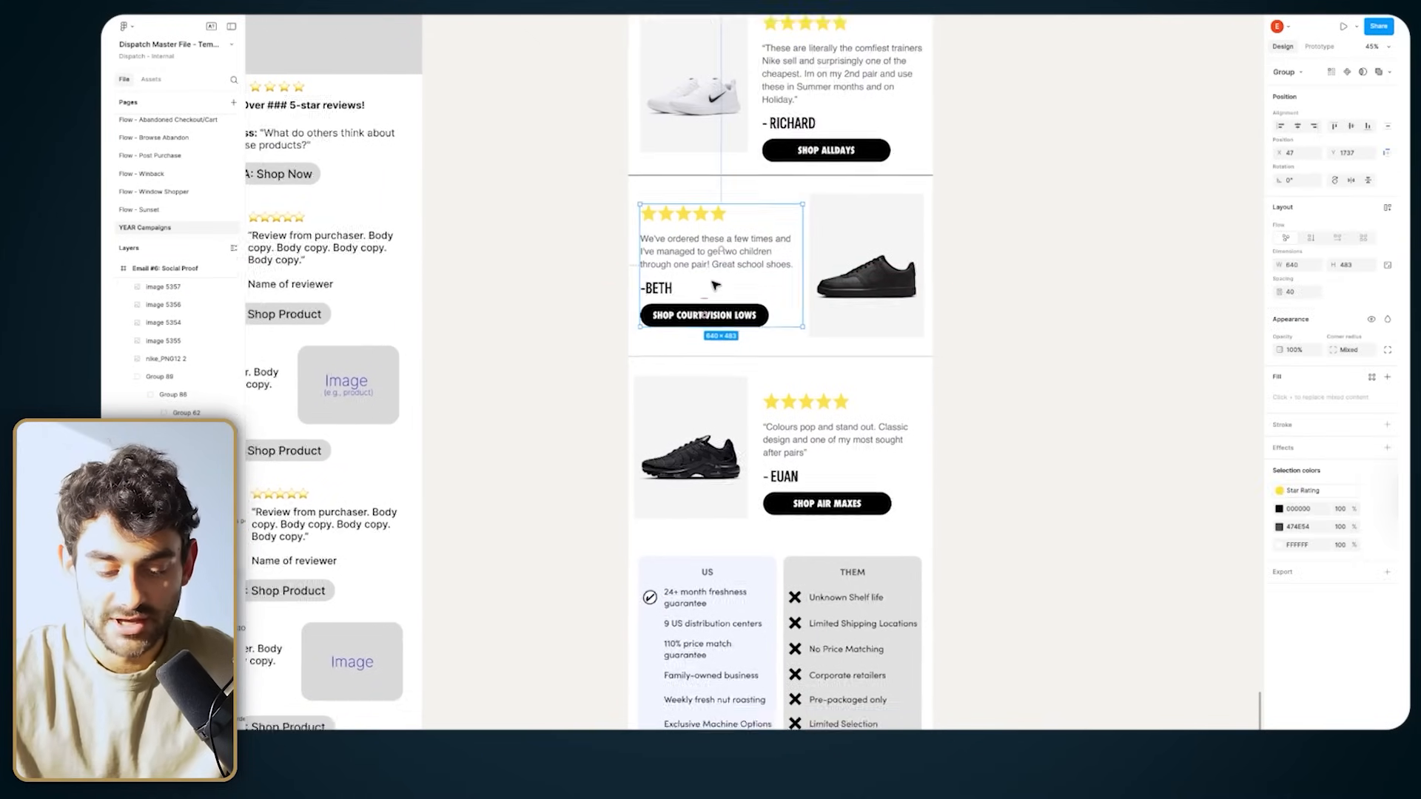
Step: Shift the third testimonial's review text and button further right, enlarge its black shoe image, and adjust the first testimonial's white shoe image
{"action": "left_click", "coordinate": [694, 346]}
{"action": "left_click_drag", "start_coordinate": [689, 344], "coordinate": [694, 347]}
{"action": "left_click", "coordinate": [789, 333]}
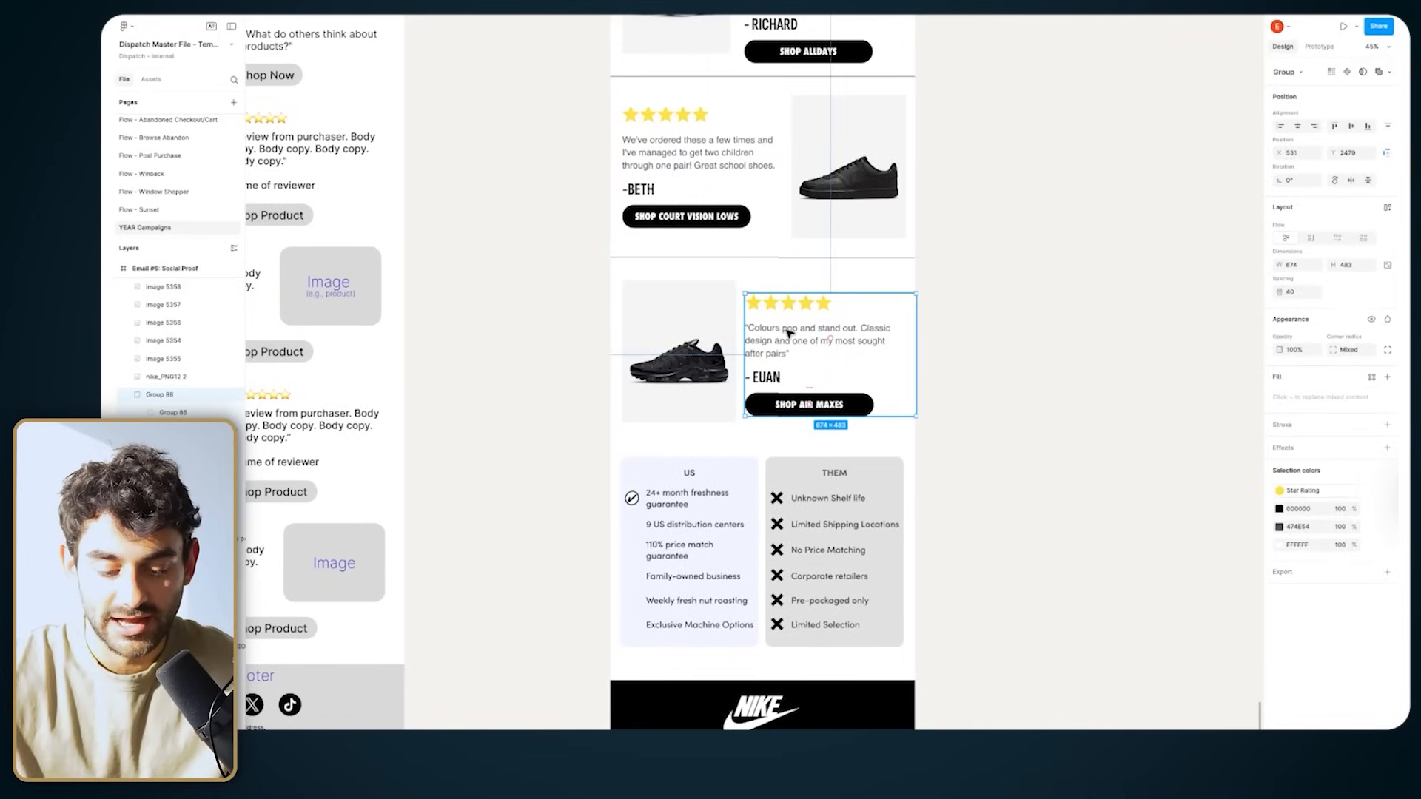
{"action": "left_click_drag", "start_coordinate": [787, 341], "coordinate": [801, 346]}
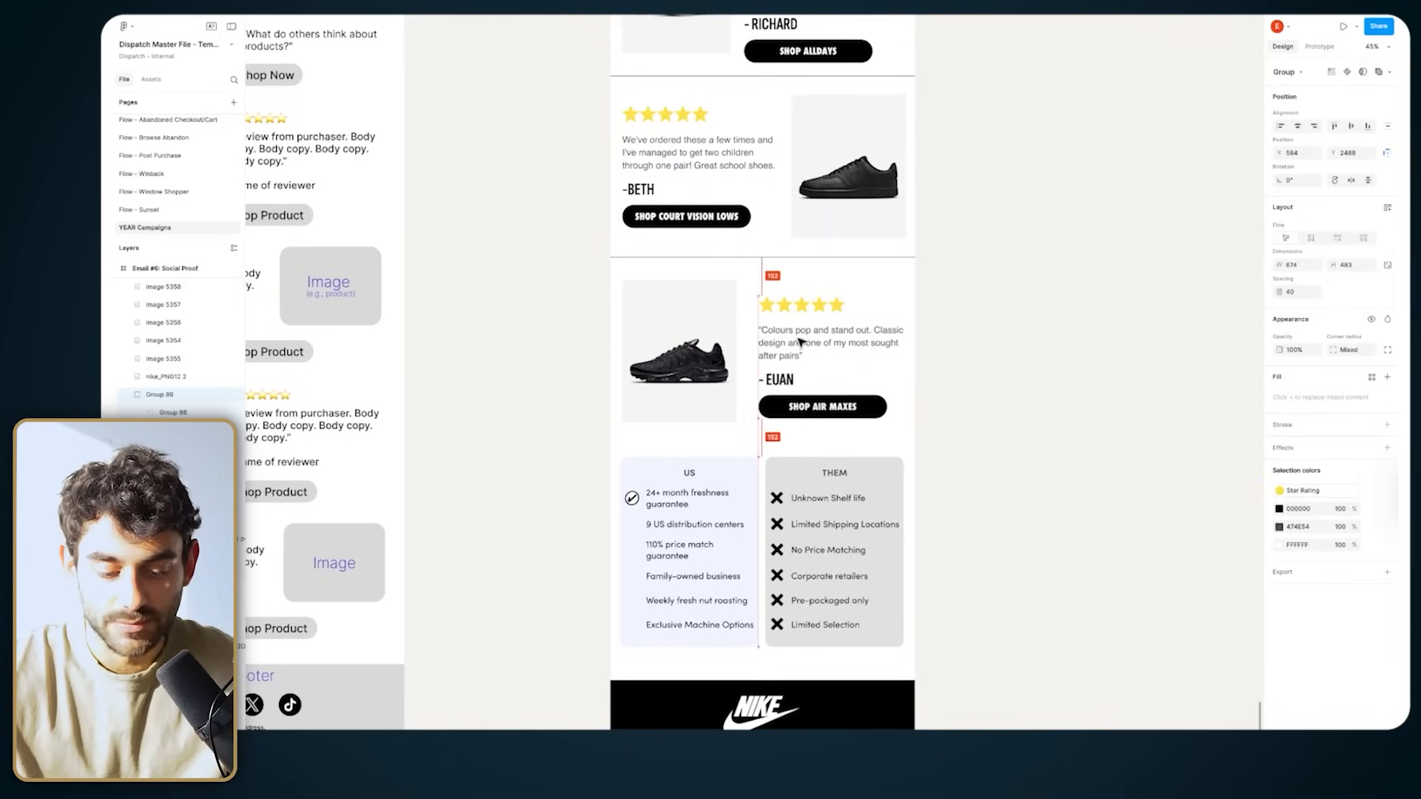
{"action": "left_click", "coordinate": [734, 418]}
{"action": "left_click_drag", "start_coordinate": [735, 420], "coordinate": [746, 437]}
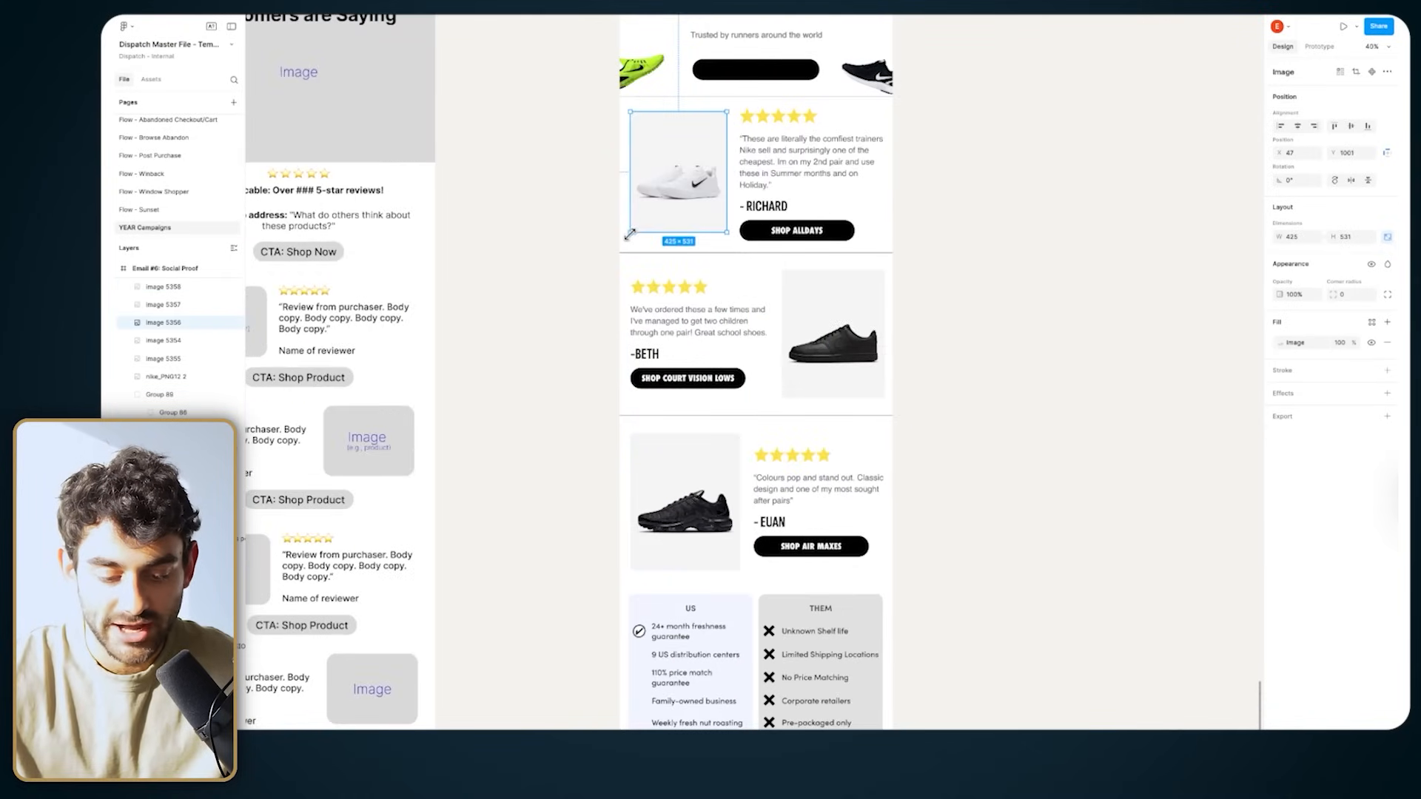
{"action": "left_click_drag", "start_coordinate": [630, 234], "coordinate": [628, 238]}
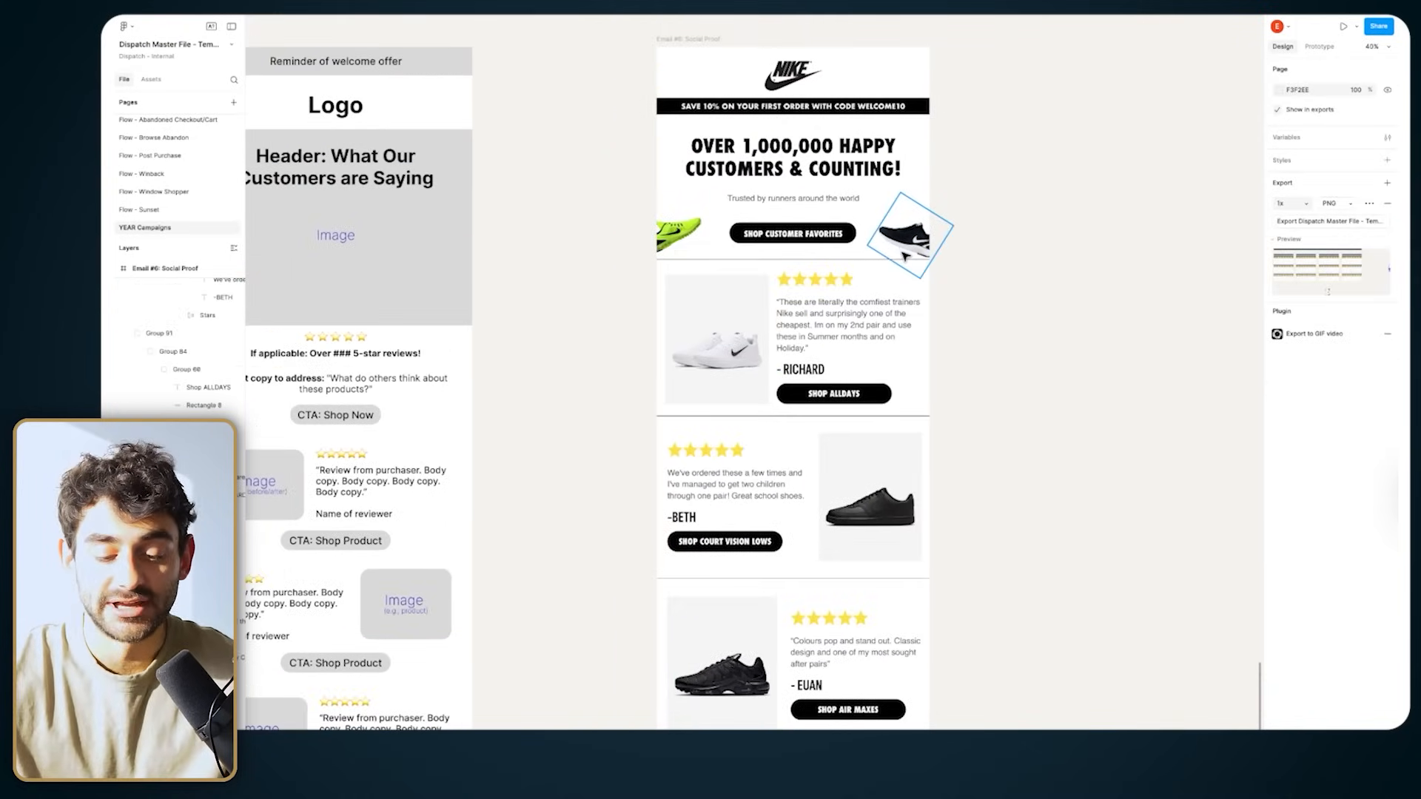
Step: Draw a slice about 1198 × 224 around the Nike logo header of the email
{"action": "scroll", "coordinate": [905, 263], "scroll_direction": "down", "scroll_amount": 2}
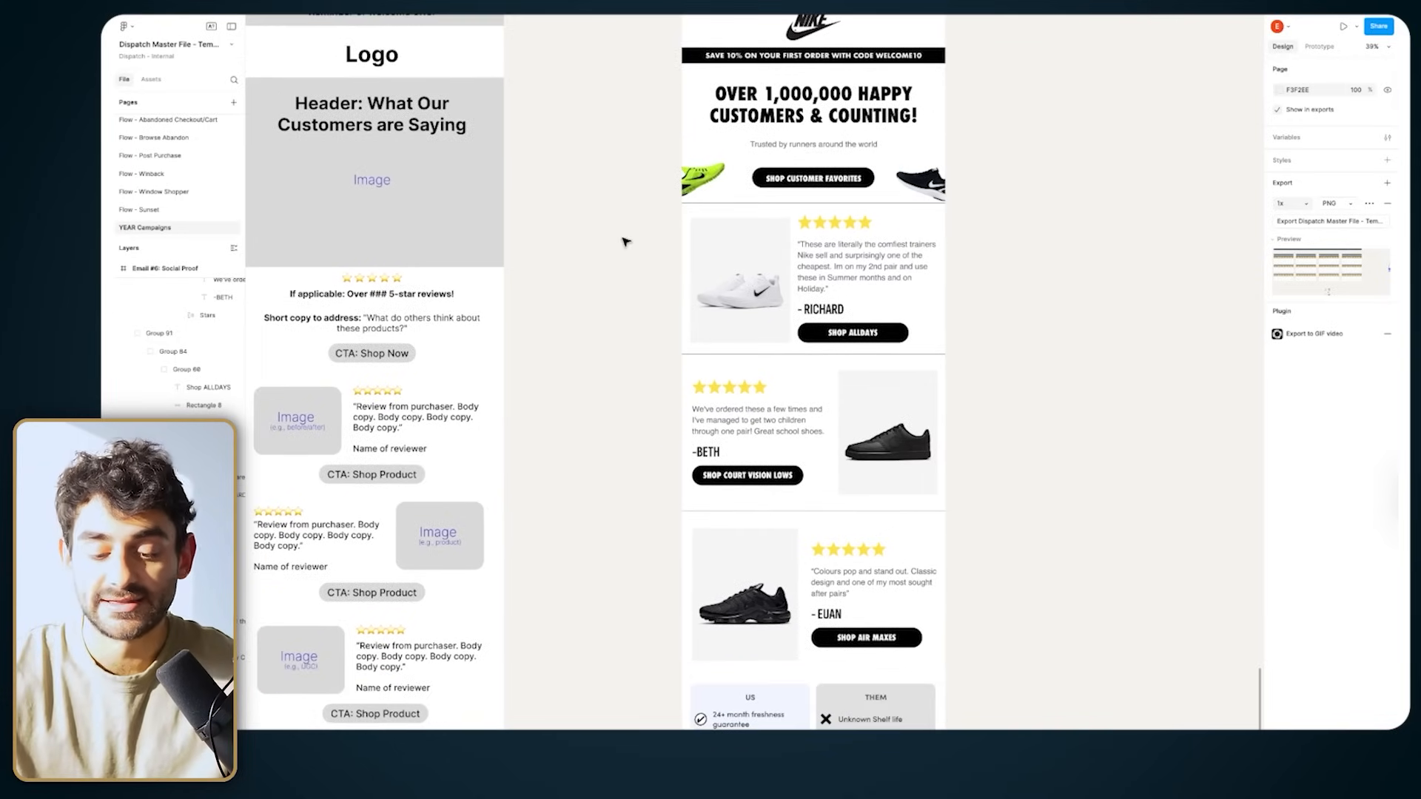
{"action": "scroll", "coordinate": [625, 242], "scroll_direction": "down", "scroll_amount": 1}
{"action": "scroll", "coordinate": [711, 191], "scroll_direction": "up", "scroll_amount": 3}
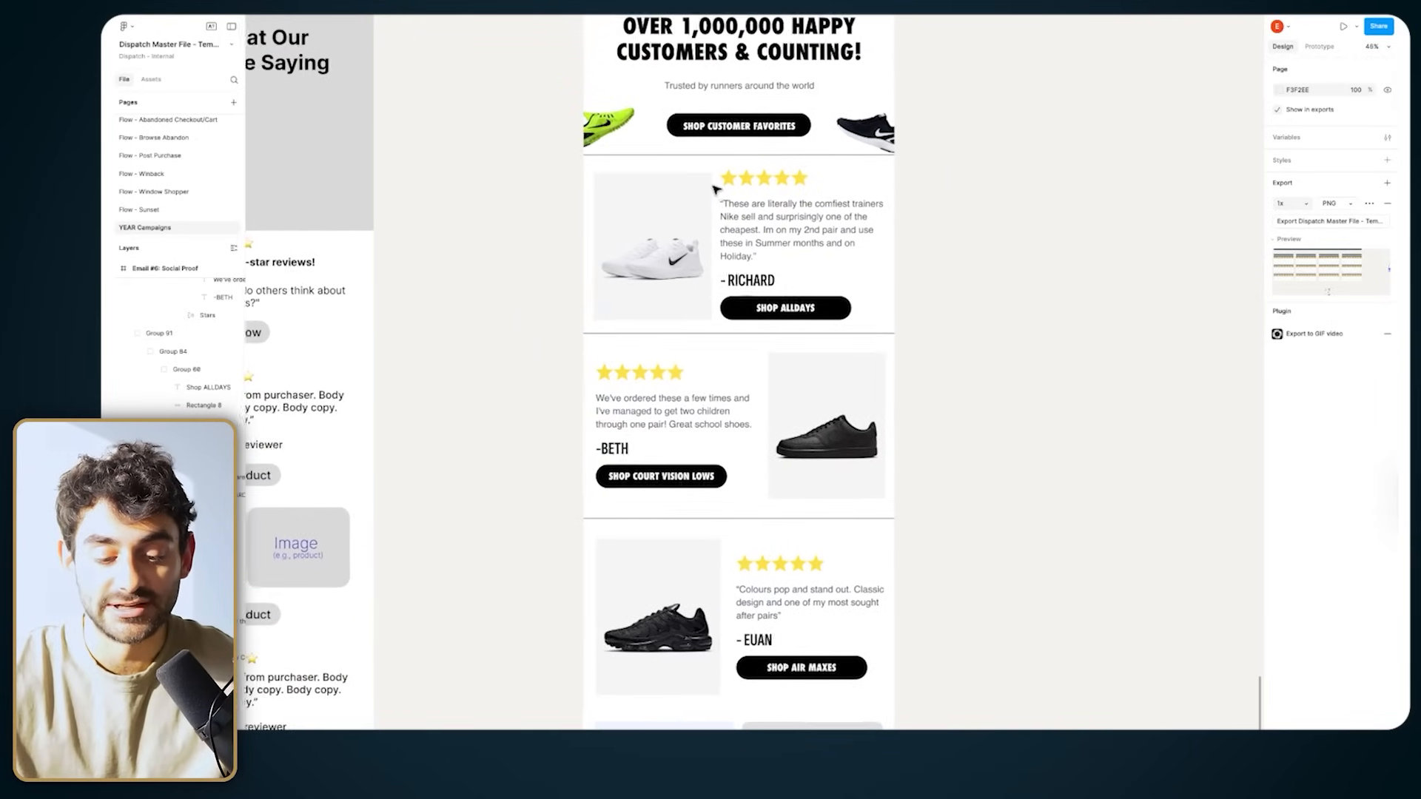
{"action": "scroll", "coordinate": [715, 191], "scroll_direction": "down", "scroll_amount": 1}
{"action": "scroll", "coordinate": [715, 190], "scroll_direction": "down", "scroll_amount": 10}
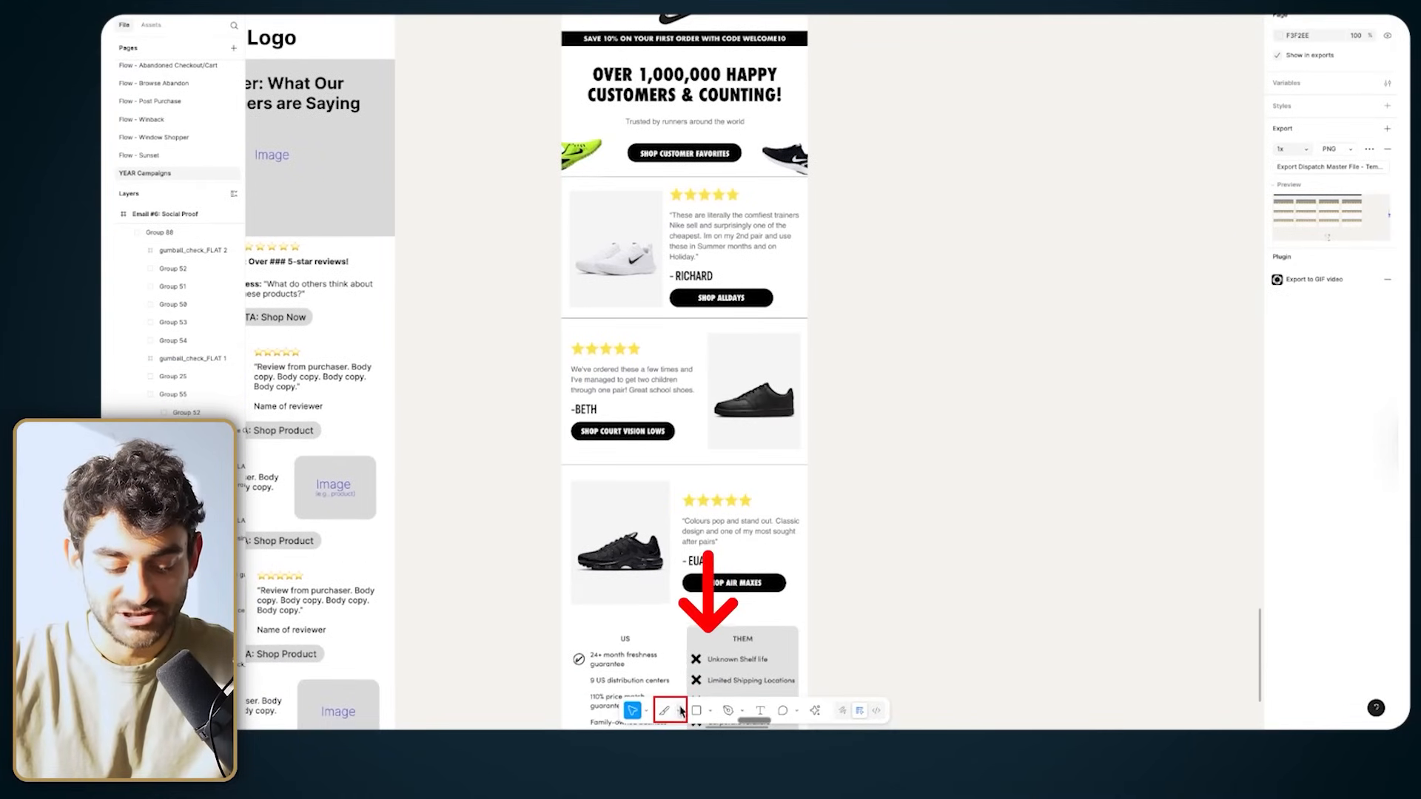
{"action": "left_click", "coordinate": [680, 709]}
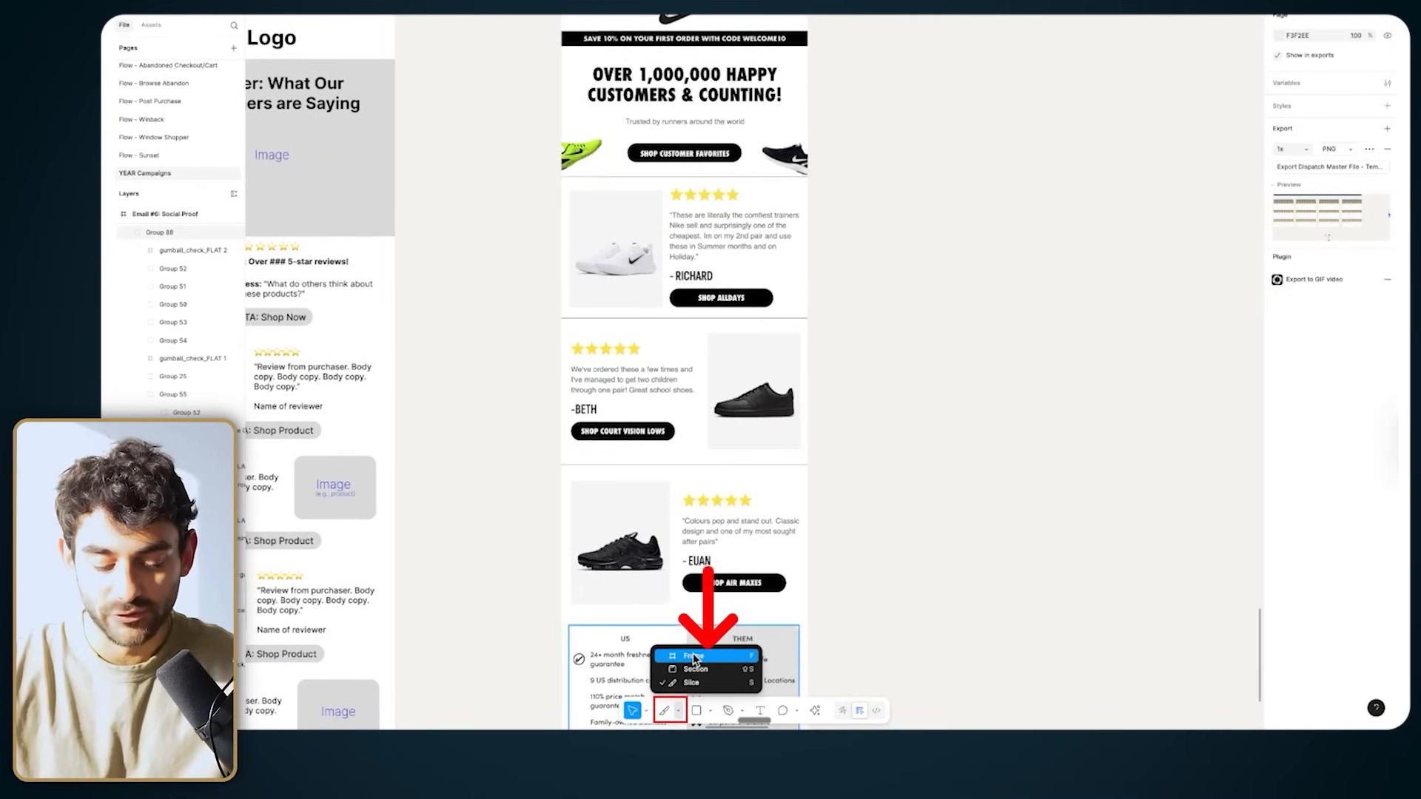
{"action": "left_click", "coordinate": [694, 682]}
{"action": "scroll", "coordinate": [618, 15], "scroll_direction": "up", "scroll_amount": 3}
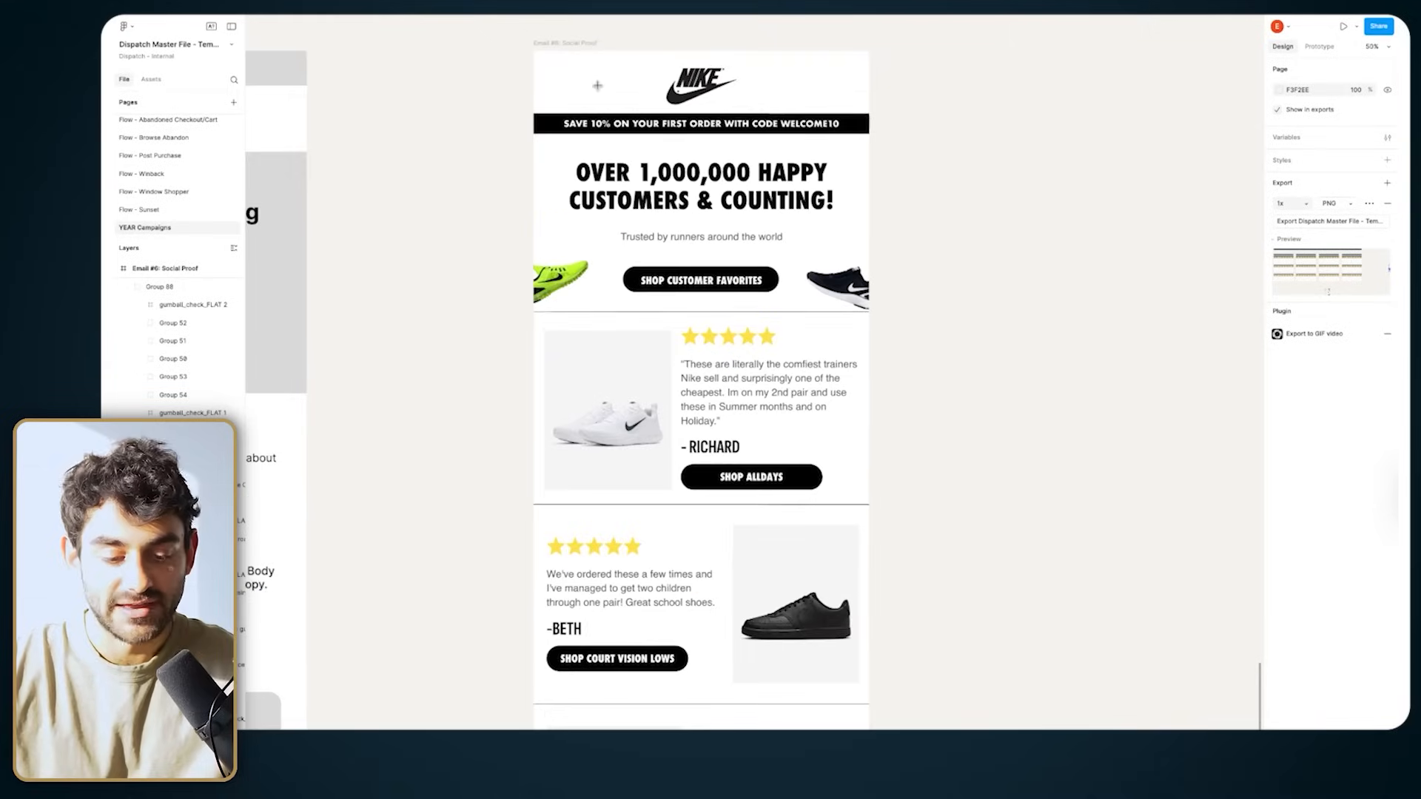
{"action": "left_click_drag", "start_coordinate": [533, 50], "coordinate": [867, 113]}
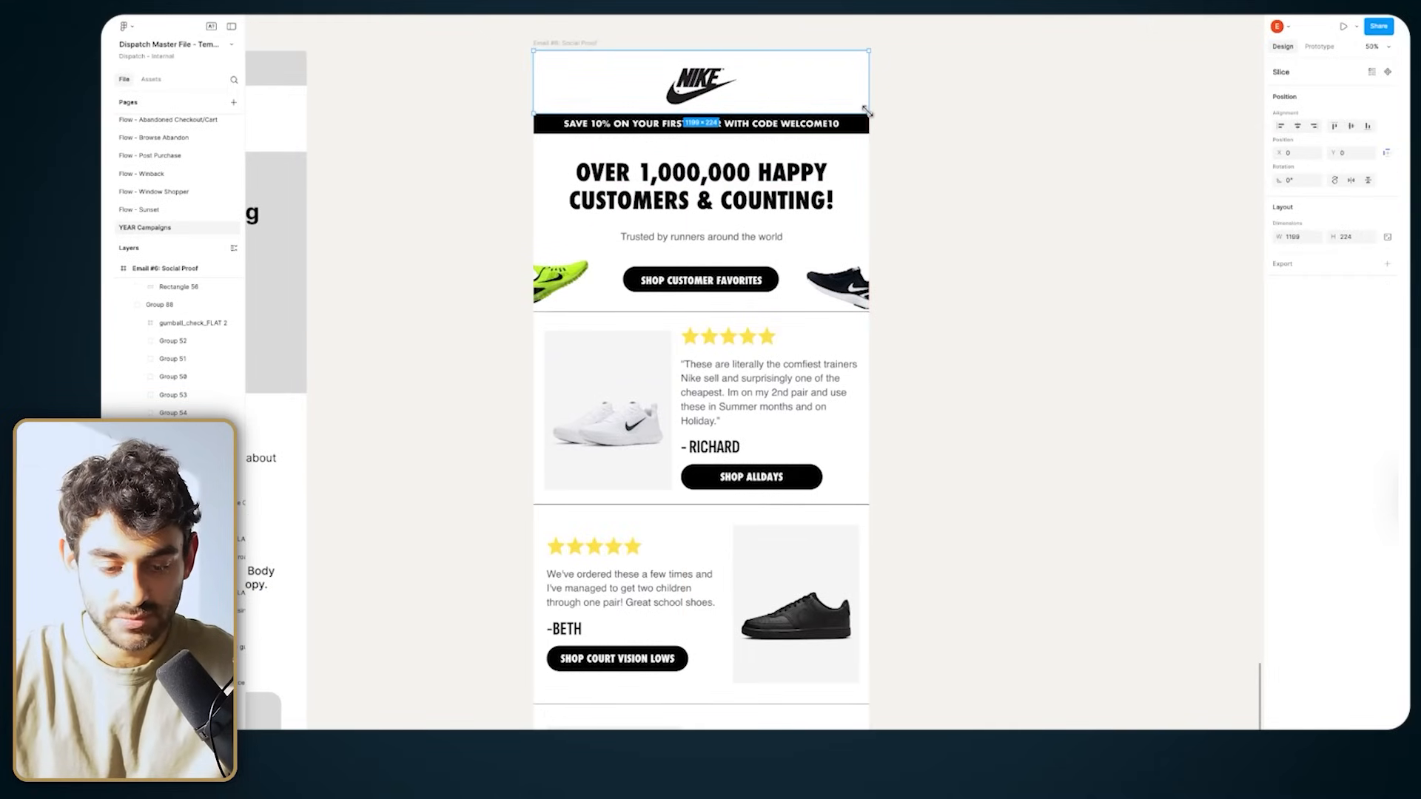
Step: Add a second slice about 1199 × 710 covering the discount banner and the hero section
{"action": "scroll", "coordinate": [867, 111], "scroll_direction": "right", "scroll_amount": 1}
{"action": "scroll", "coordinate": [790, 134], "scroll_direction": "left", "scroll_amount": 1}
{"action": "left_click_drag", "start_coordinate": [698, 47], "coordinate": [716, 291]}
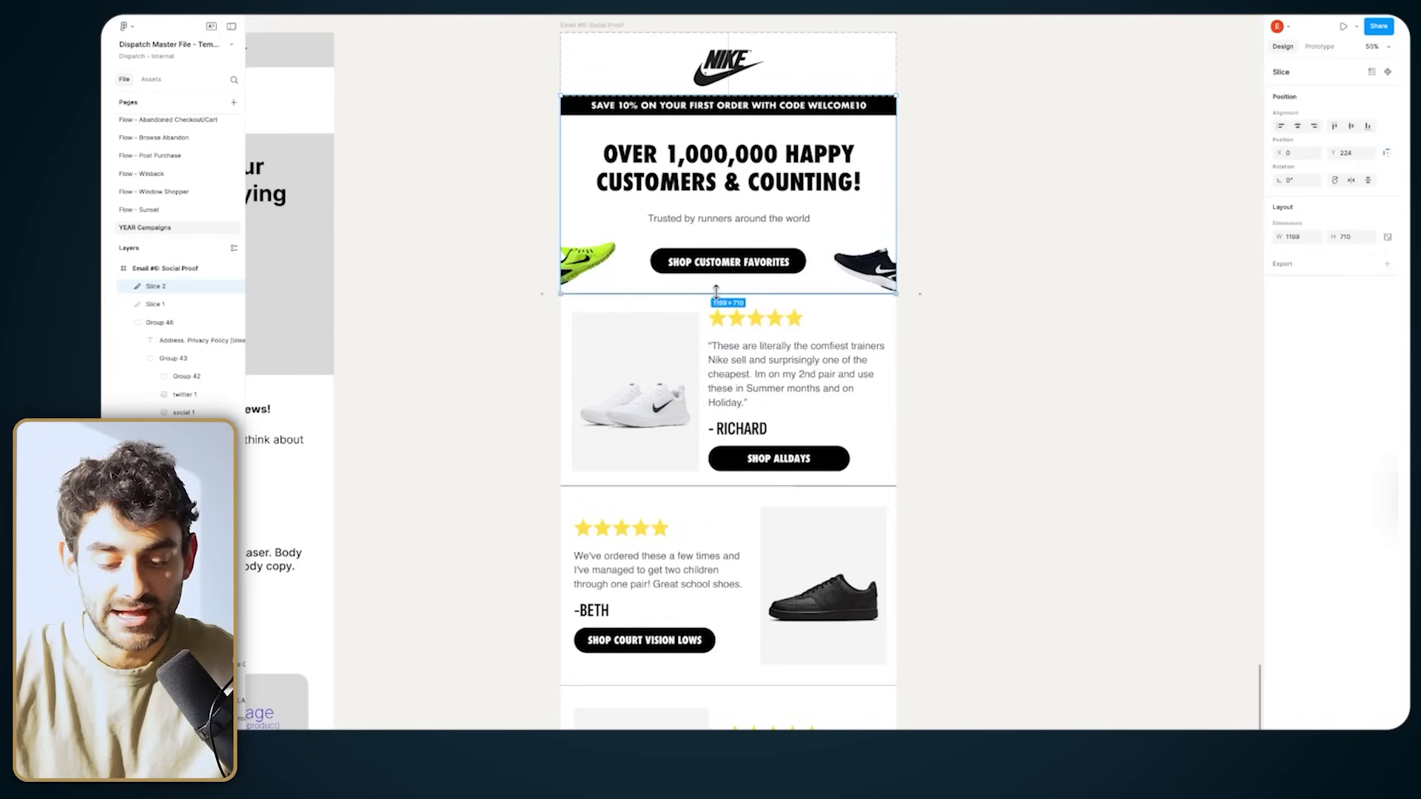
Step: Add a separate slice over each of the three testimonials, duplicating the 1199 × 725 slice for the second and third
{"action": "scroll", "coordinate": [689, 167], "scroll_direction": "down", "scroll_amount": 2}
{"action": "scroll", "coordinate": [688, 169], "scroll_direction": "down", "scroll_amount": 1}
{"action": "left_click_drag", "start_coordinate": [689, 112], "coordinate": [692, 309]}
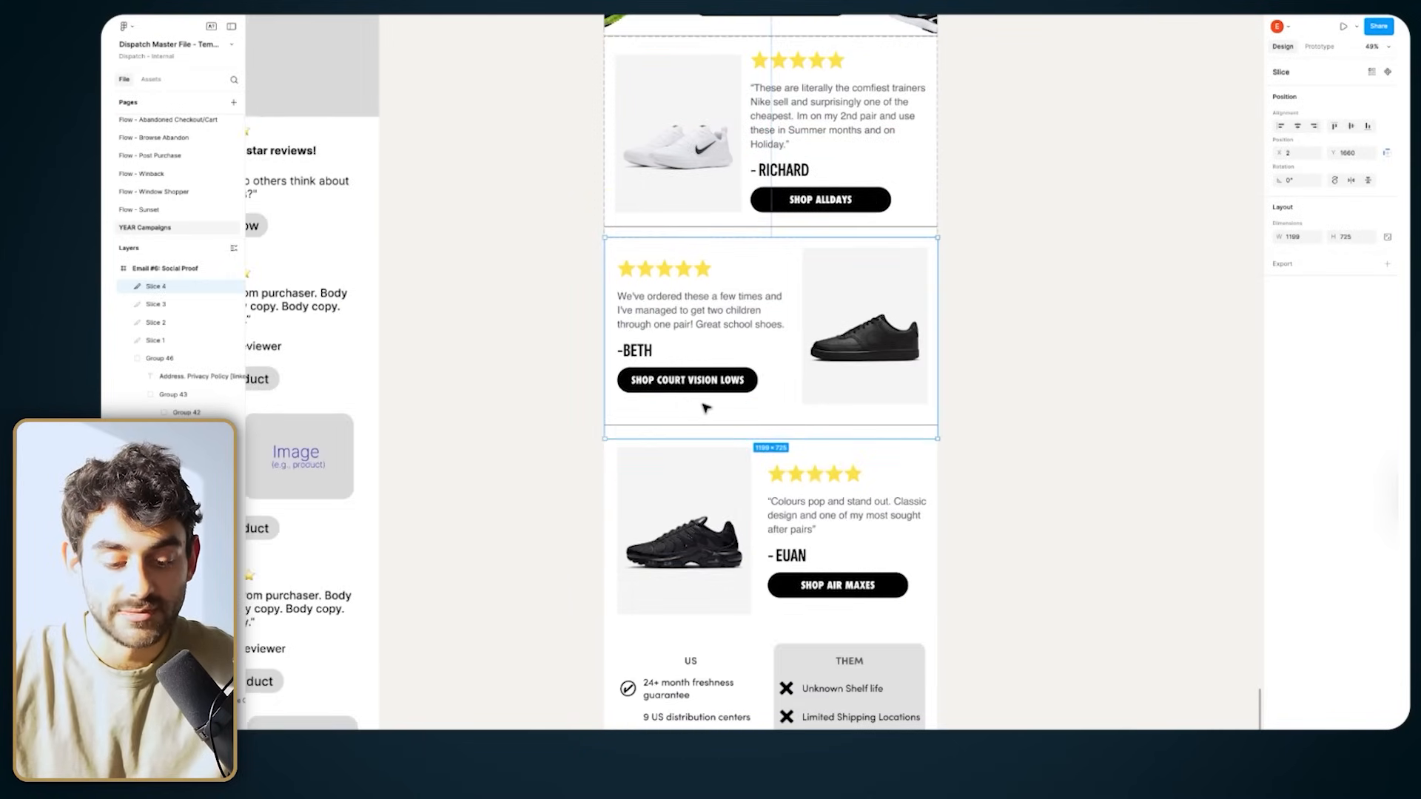
{"action": "scroll", "coordinate": [611, 359], "scroll_direction": "down", "scroll_amount": 1}
{"action": "left_click_drag", "start_coordinate": [748, 334], "coordinate": [747, 526]}
{"action": "scroll", "coordinate": [747, 529], "scroll_direction": "down", "scroll_amount": 5}
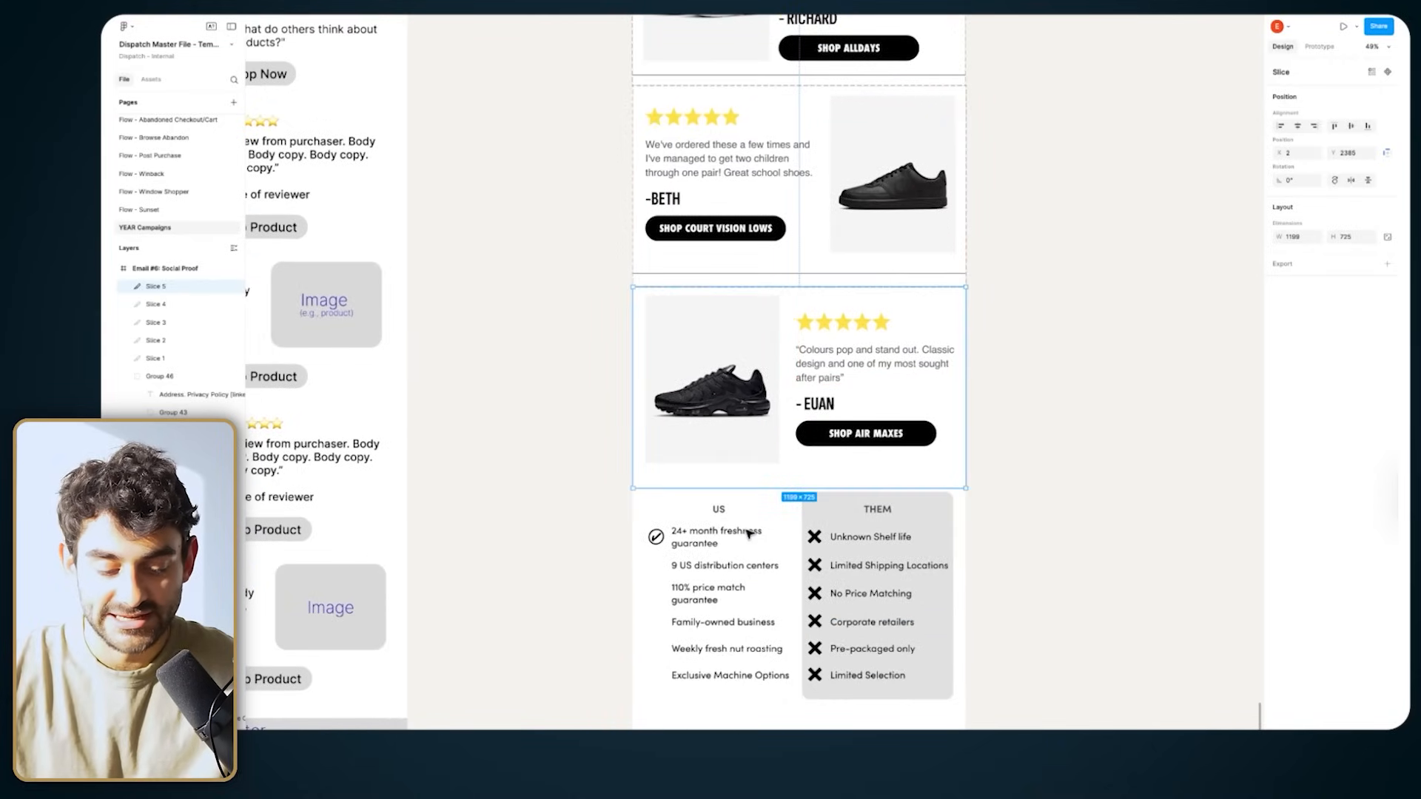
Step: Duplicate the slice over the US vs THEM comparison chart and extend its height to about 894
{"action": "scroll", "coordinate": [748, 530], "scroll_direction": "up", "scroll_amount": 1}
{"action": "left_click_drag", "start_coordinate": [739, 395], "coordinate": [755, 590]}
{"action": "left_click_drag", "start_coordinate": [794, 693], "coordinate": [795, 734]}
Step: Export Slice 1 through Slice 6 together as JPG files at 3x scale
{"action": "scroll", "coordinate": [794, 667], "scroll_direction": "up", "scroll_amount": 2}
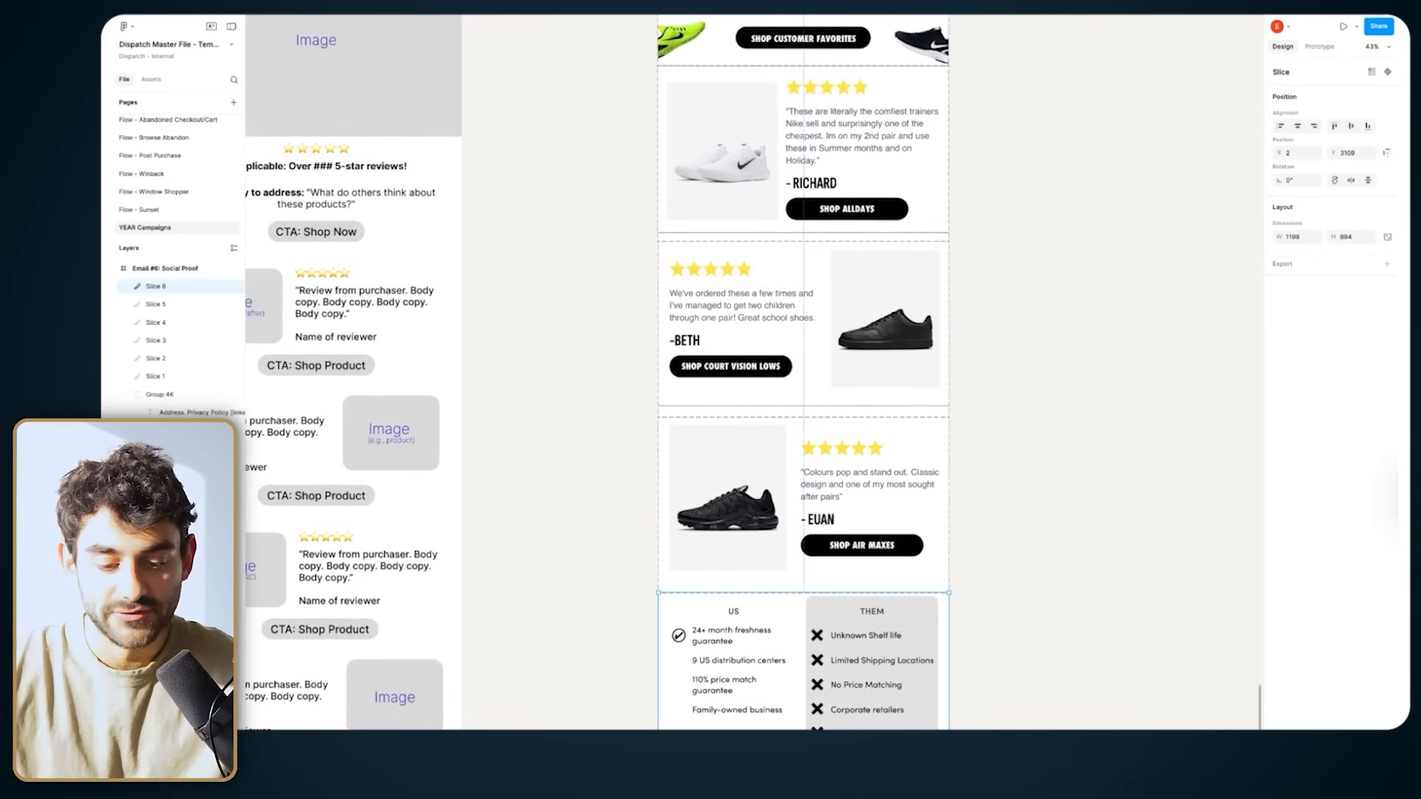
{"action": "scroll", "coordinate": [828, 679], "scroll_direction": "down", "scroll_amount": 1}
{"action": "scroll", "coordinate": [753, 372], "scroll_direction": "up", "scroll_amount": 1}
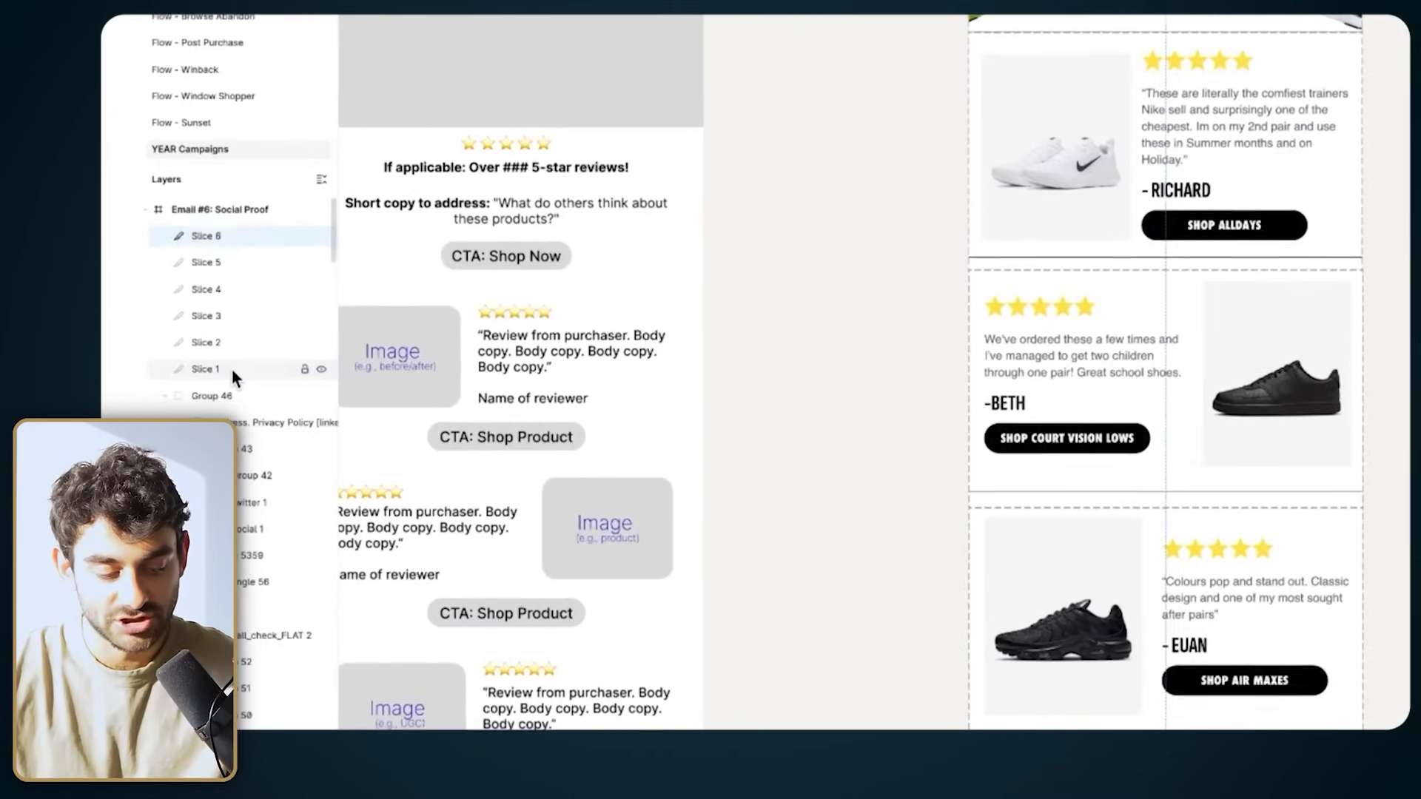
{"action": "left_click", "coordinate": [173, 376]}
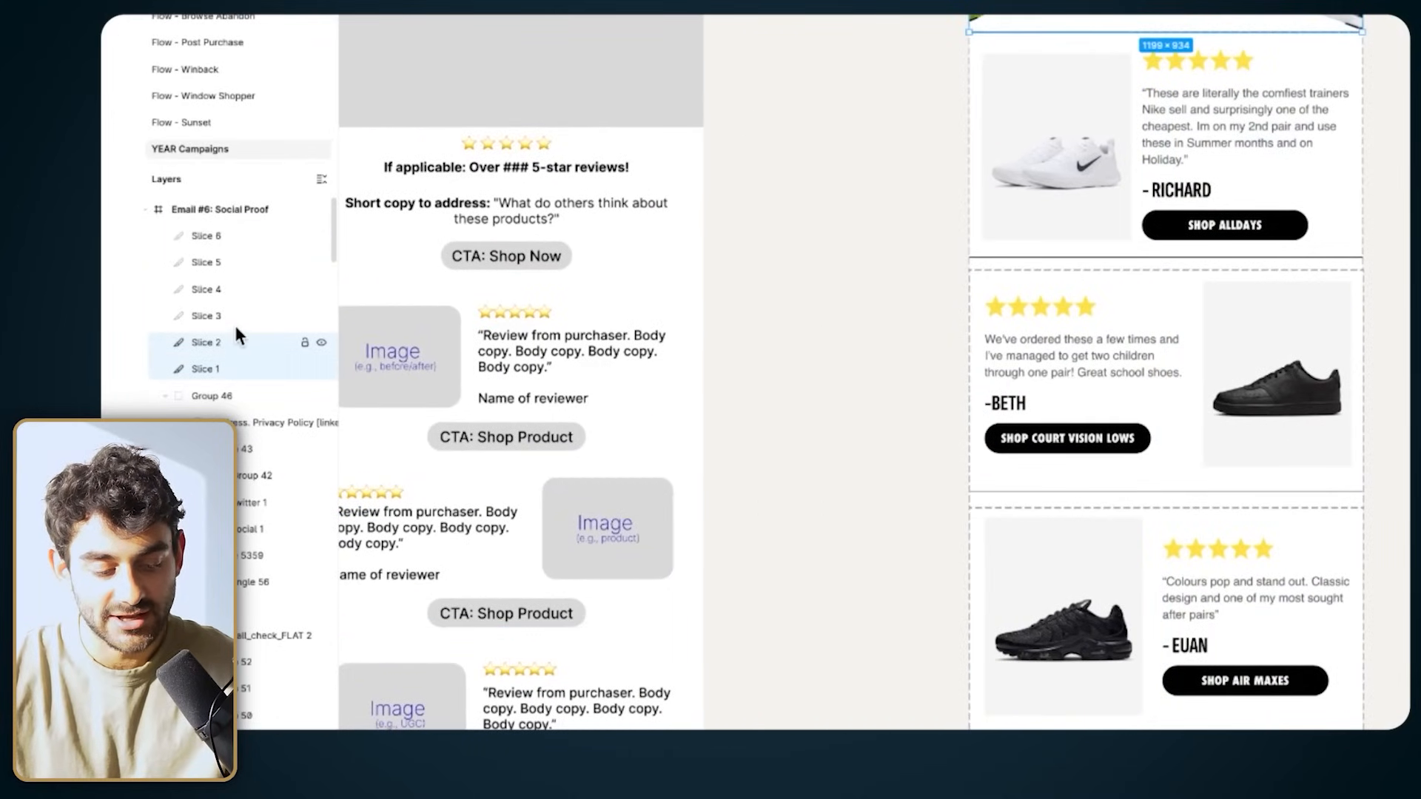
{"action": "left_click", "coordinate": [234, 323], "text": "shift"}
{"action": "left_click", "coordinate": [225, 238], "text": "shift"}
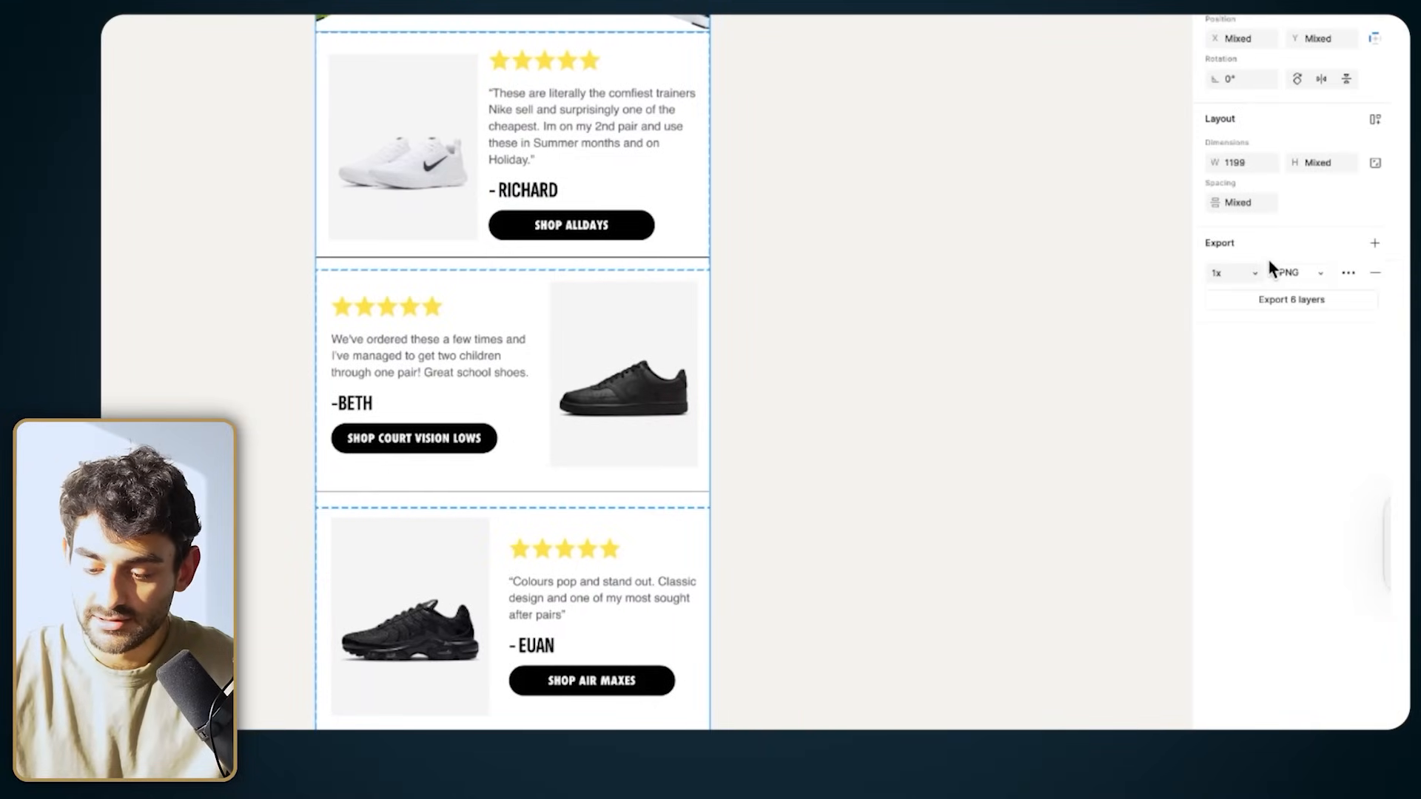
{"action": "left_click", "coordinate": [1256, 273]}
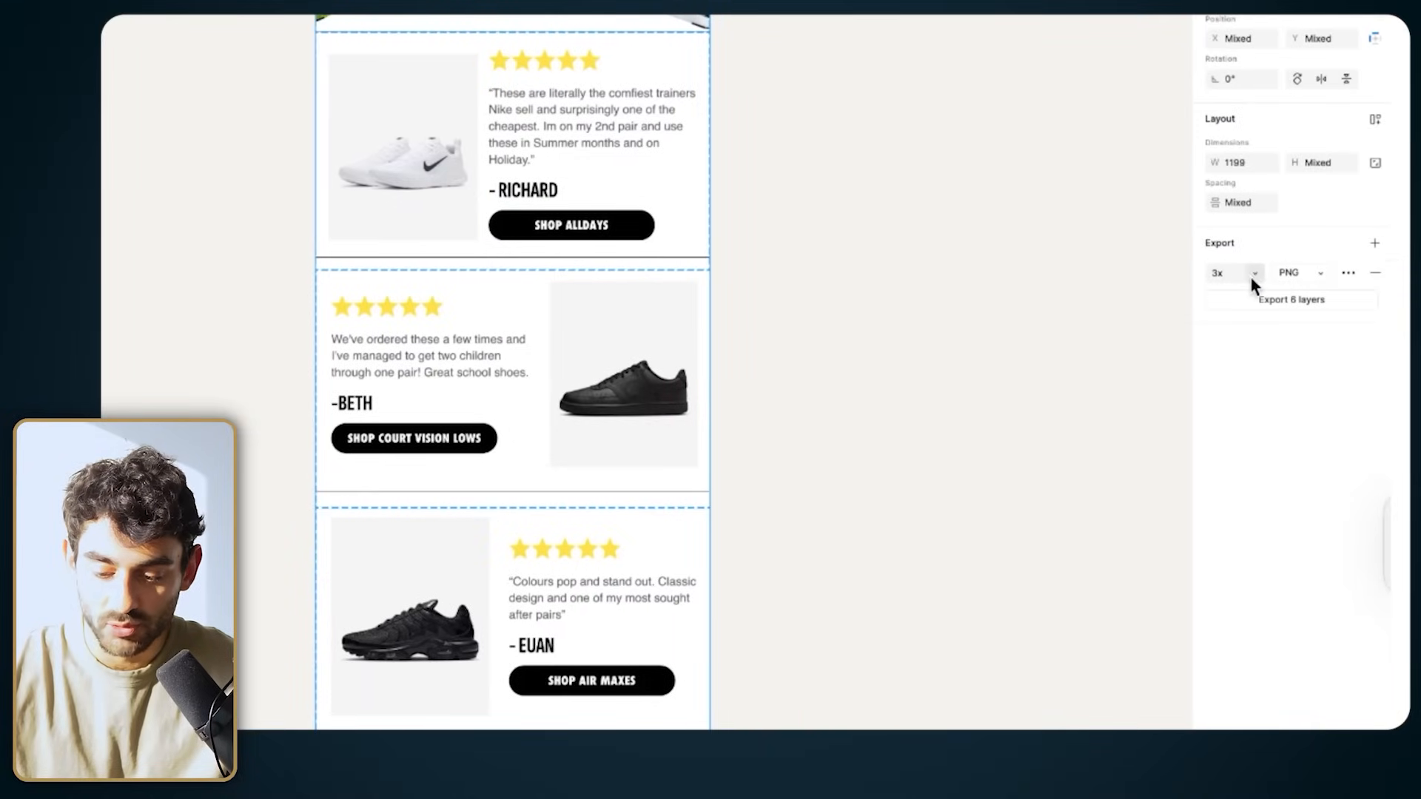
{"action": "left_click", "coordinate": [1251, 273]}
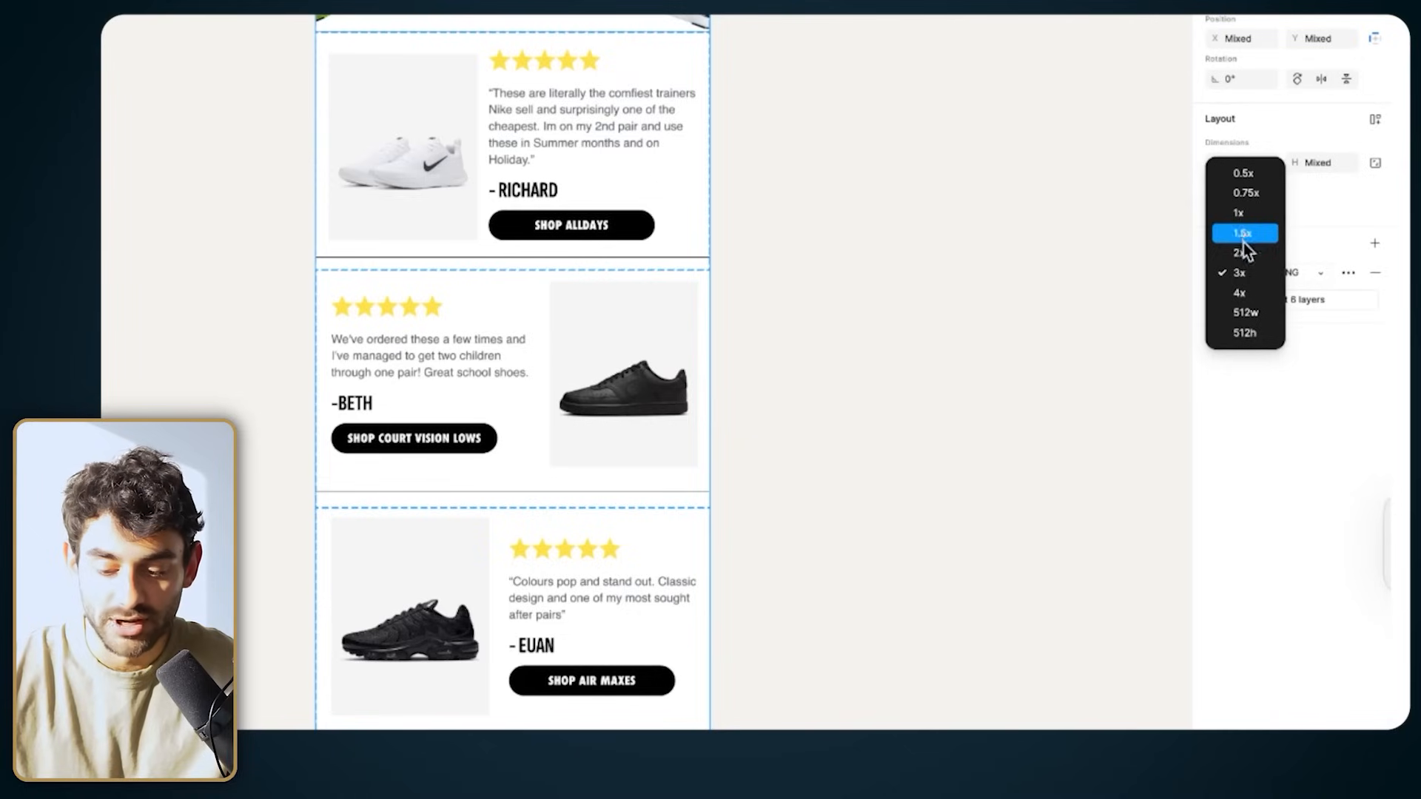
{"action": "left_click", "coordinate": [1243, 271]}
{"action": "left_click", "coordinate": [1312, 274]}
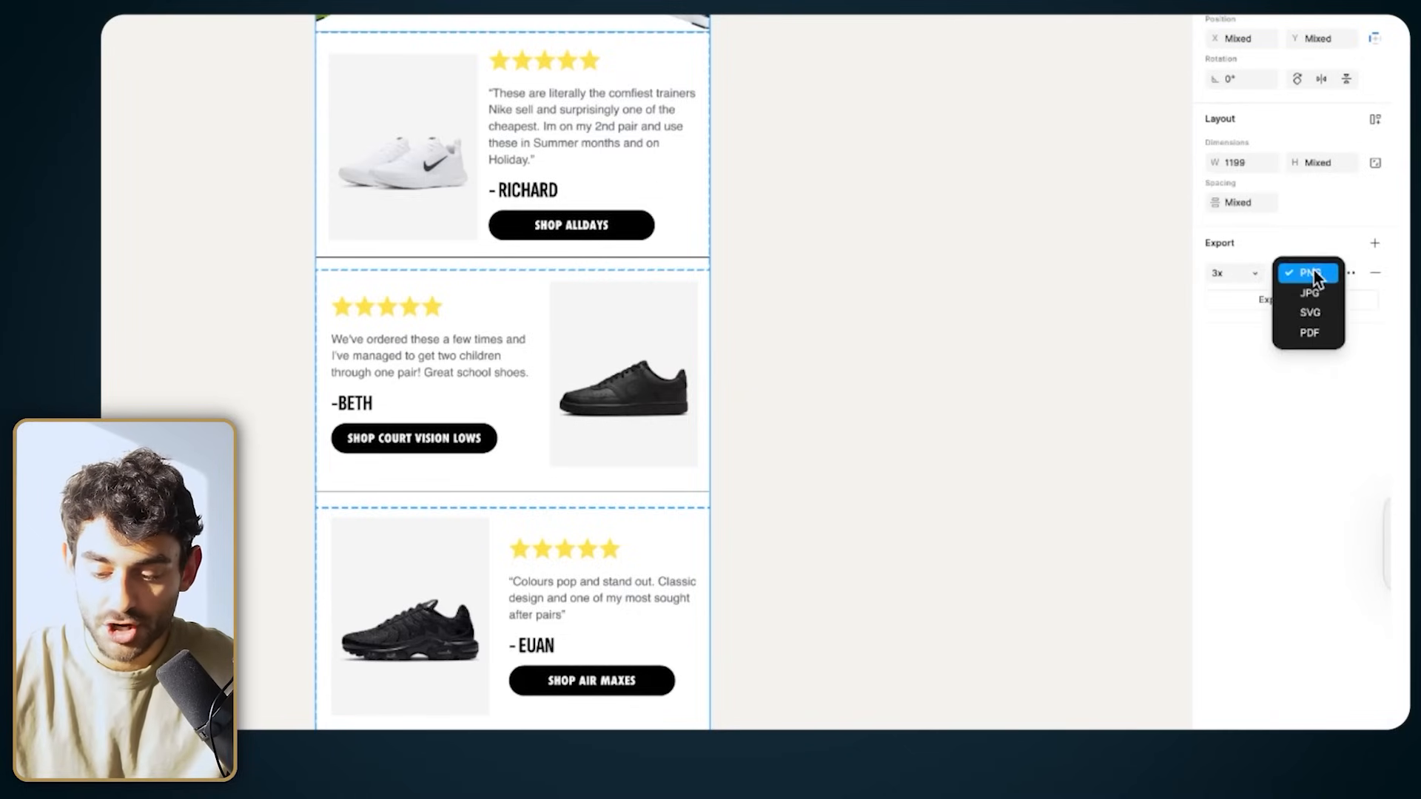
{"action": "left_click", "coordinate": [1311, 293]}
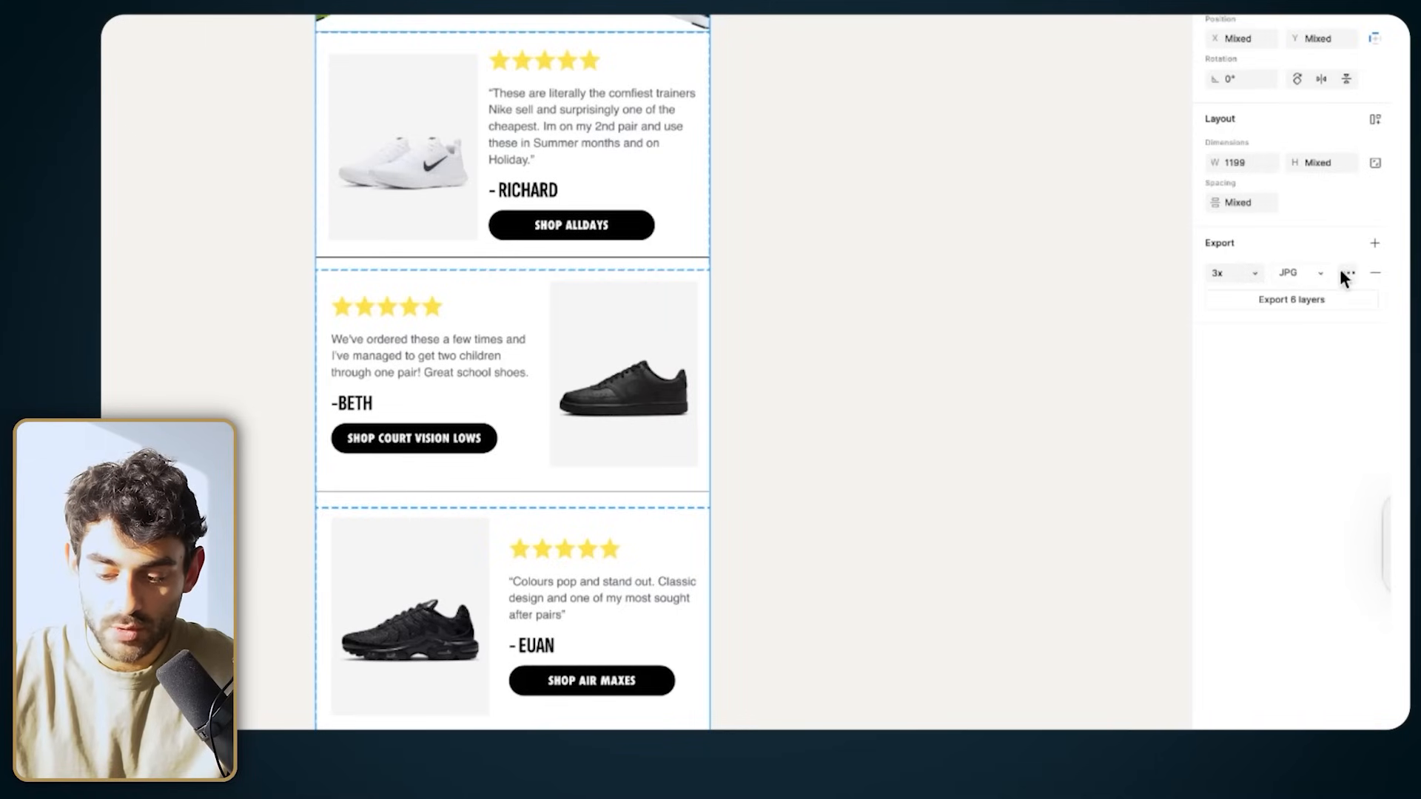
{"action": "left_click", "coordinate": [1322, 300]}
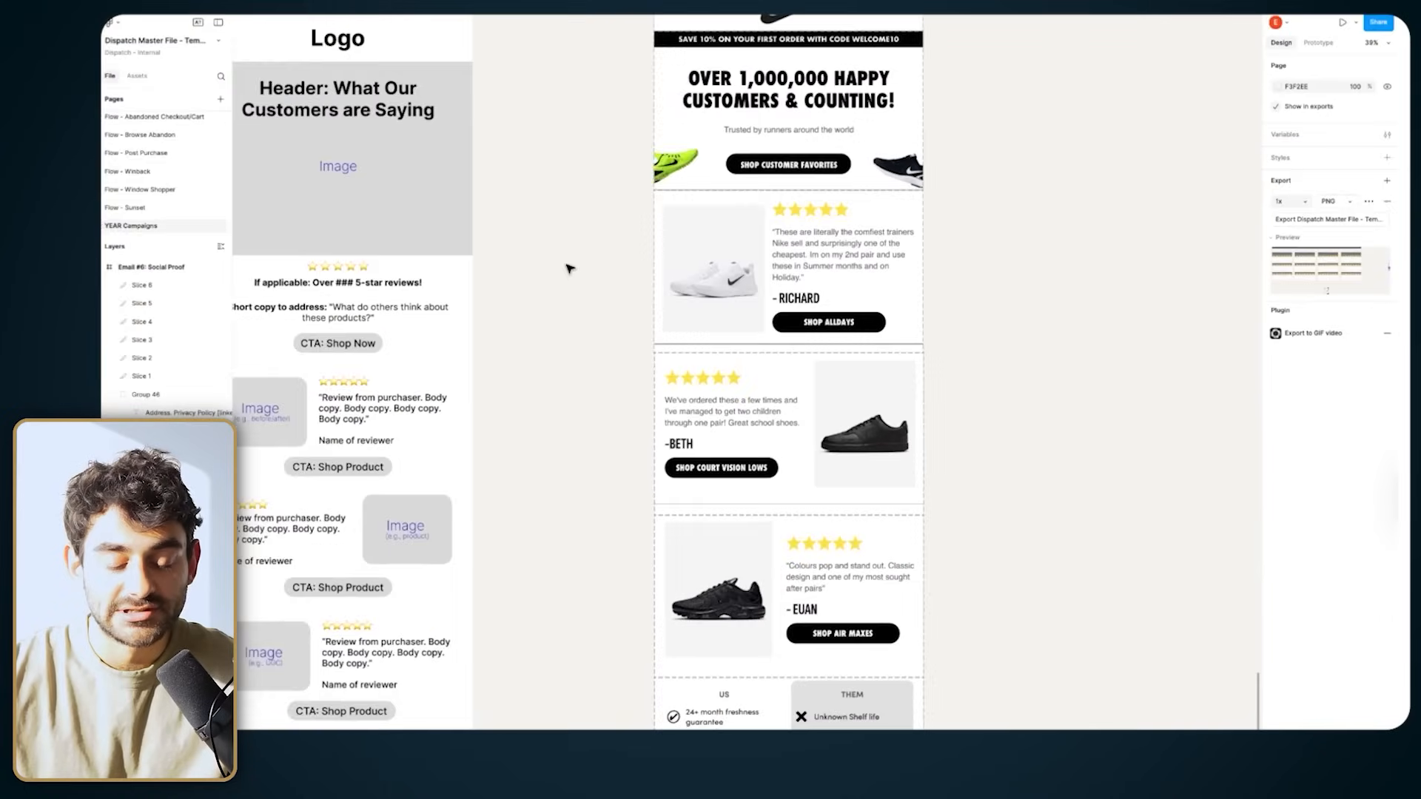
Step: Switch to the browser, search for "JPEG minimizer" and open the Compress JPEG site
{"action": "scroll", "coordinate": [577, 270], "scroll_direction": "up", "scroll_amount": 2}
{"action": "scroll", "coordinate": [577, 269], "scroll_direction": "up", "scroll_amount": 1}
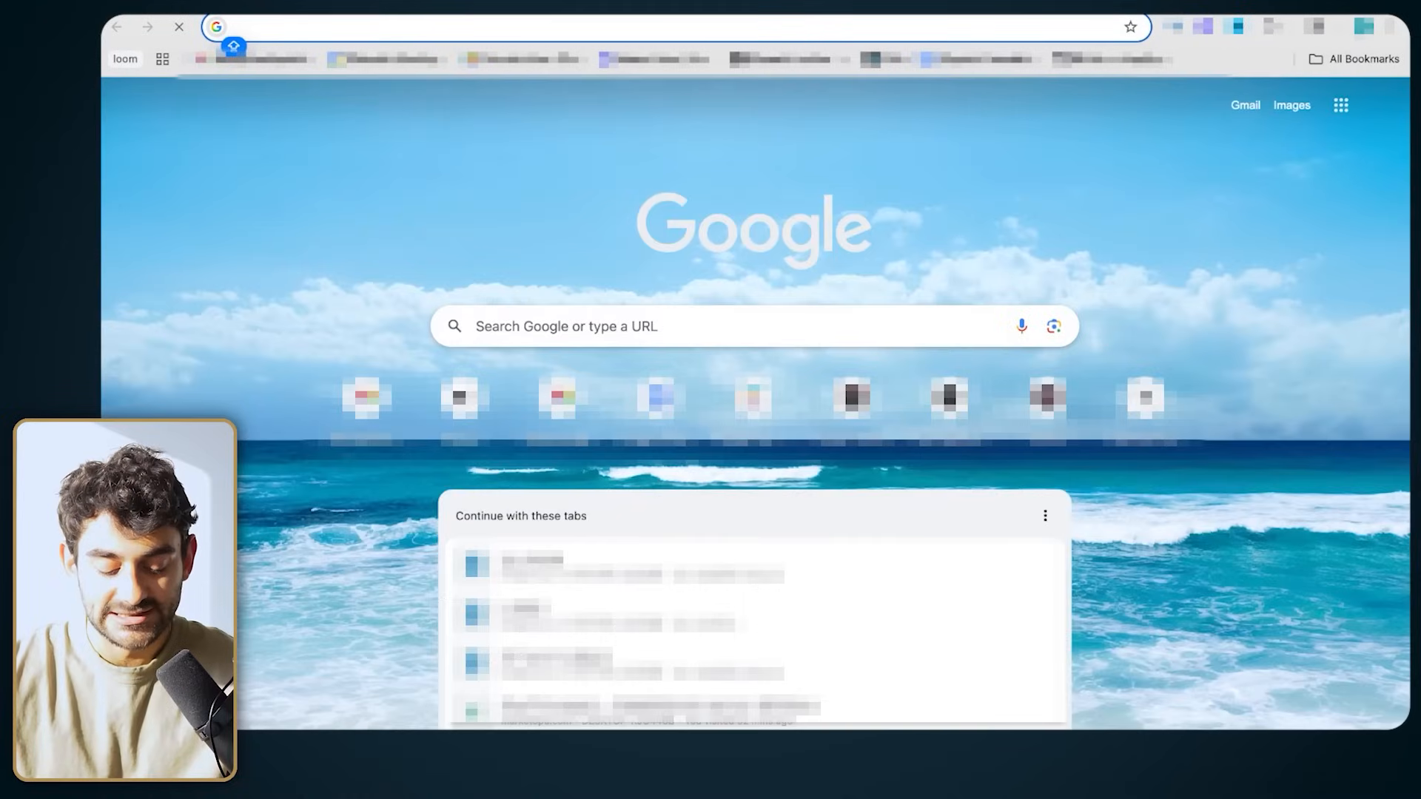
{"action": "type", "text": "JPEG minimize"}
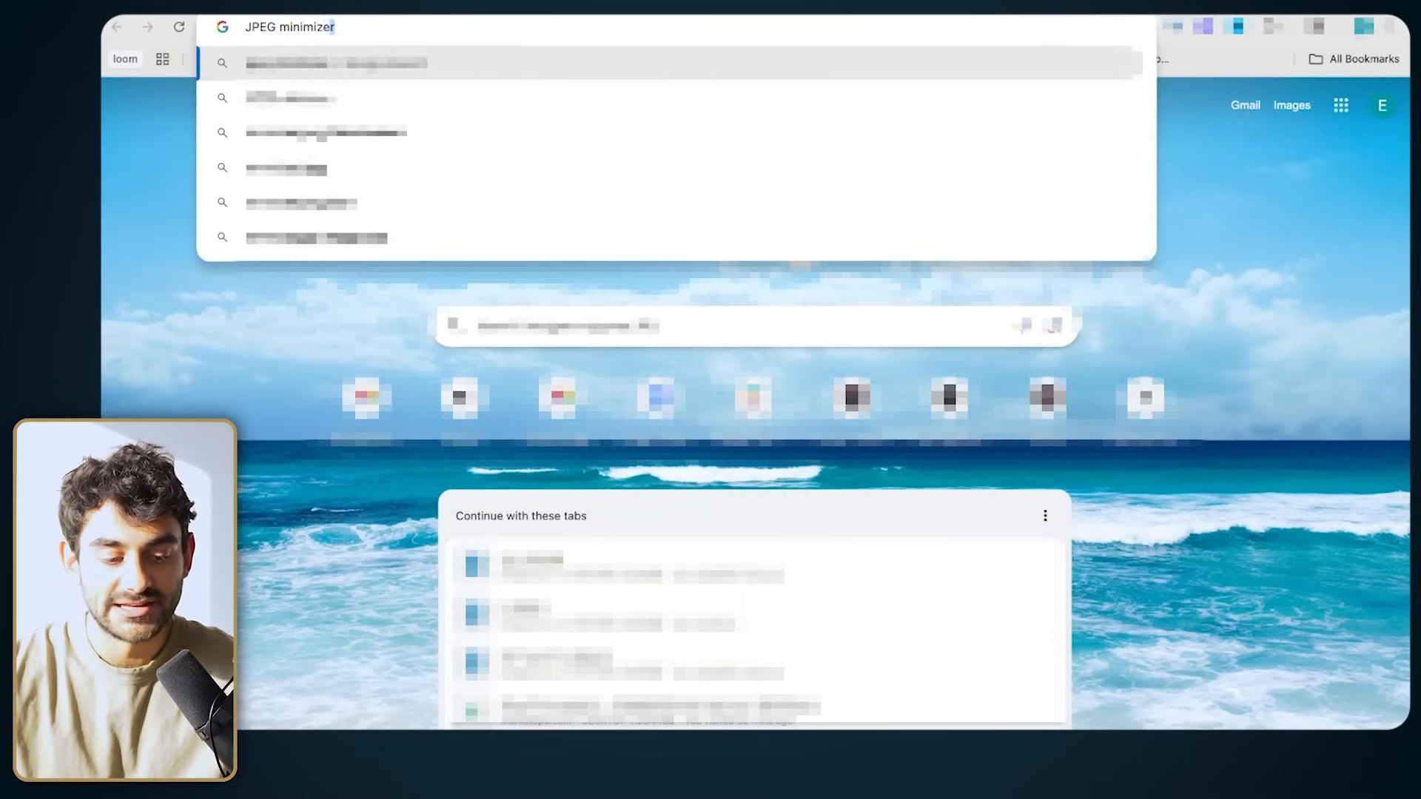
{"action": "key", "text": "Return"}
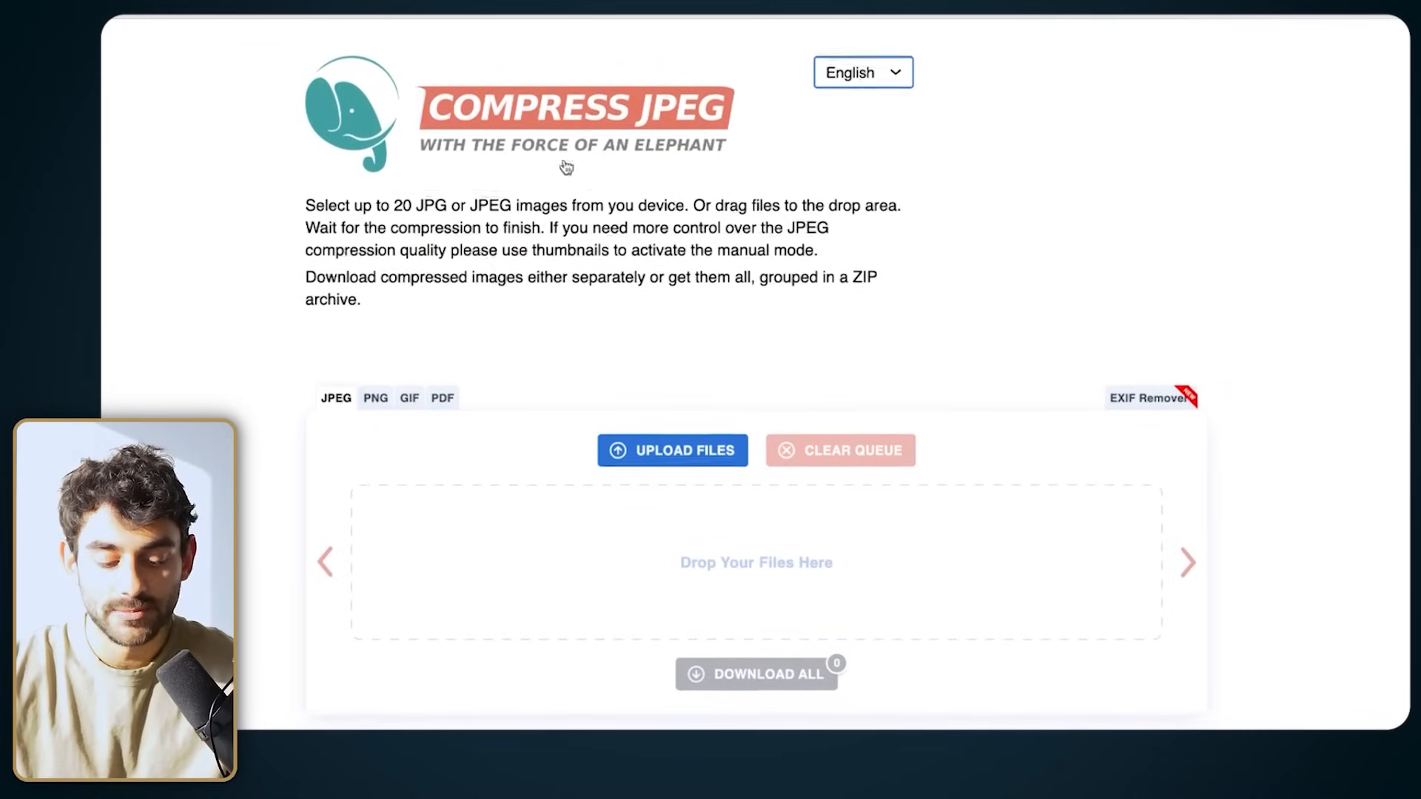
Step: Upload the six exported slice JPGs from the Downloads folder and download all the compressed versions
{"action": "left_click", "coordinate": [649, 436]}
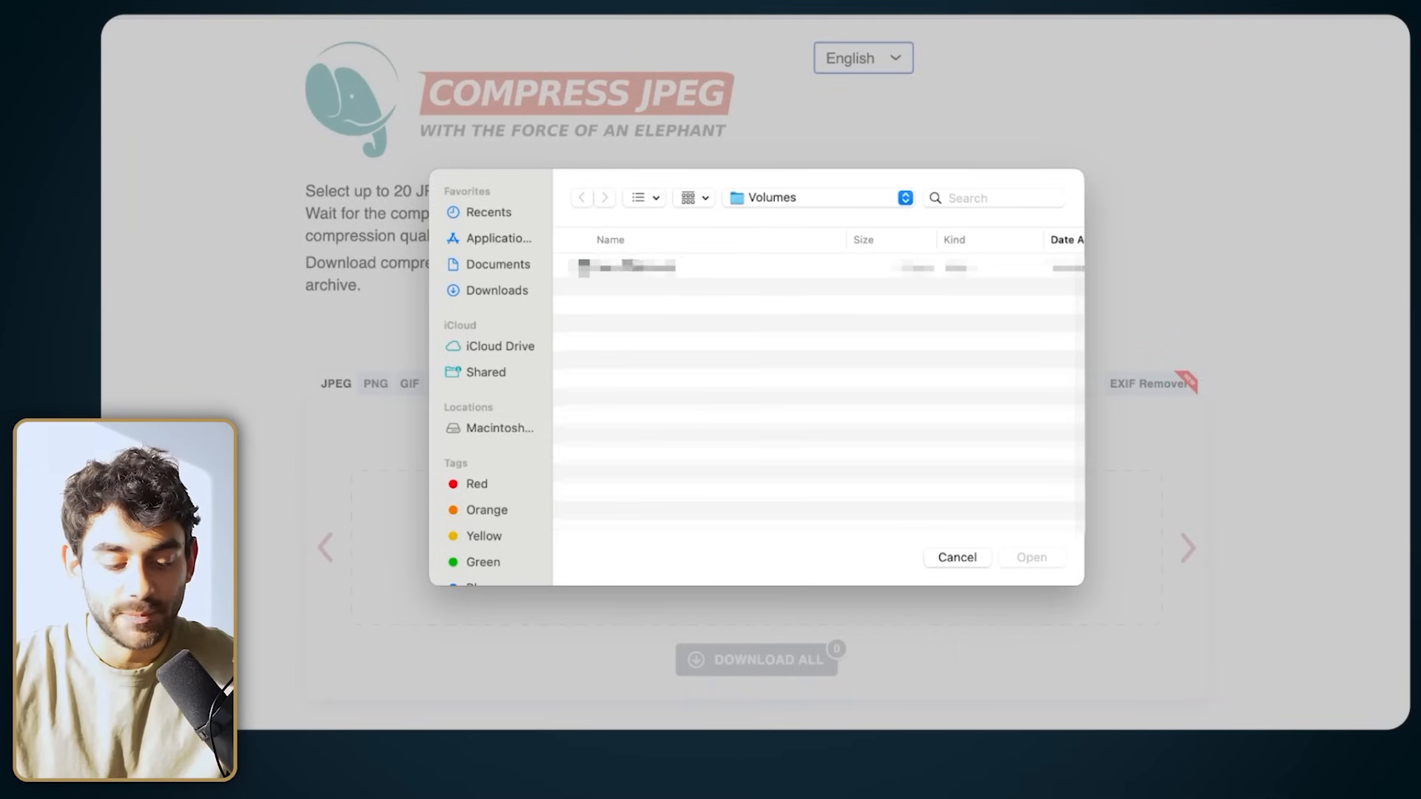
{"action": "left_click", "coordinate": [500, 291]}
{"action": "left_click", "coordinate": [641, 363]}
{"action": "key", "text": "shift+Up"}
{"action": "key", "text": "shift+Up"}
{"action": "key", "text": "shift+Up"}
{"action": "key", "text": "shift+Up"}
{"action": "key", "text": "shift+Up"}
{"action": "key", "text": "Return"}
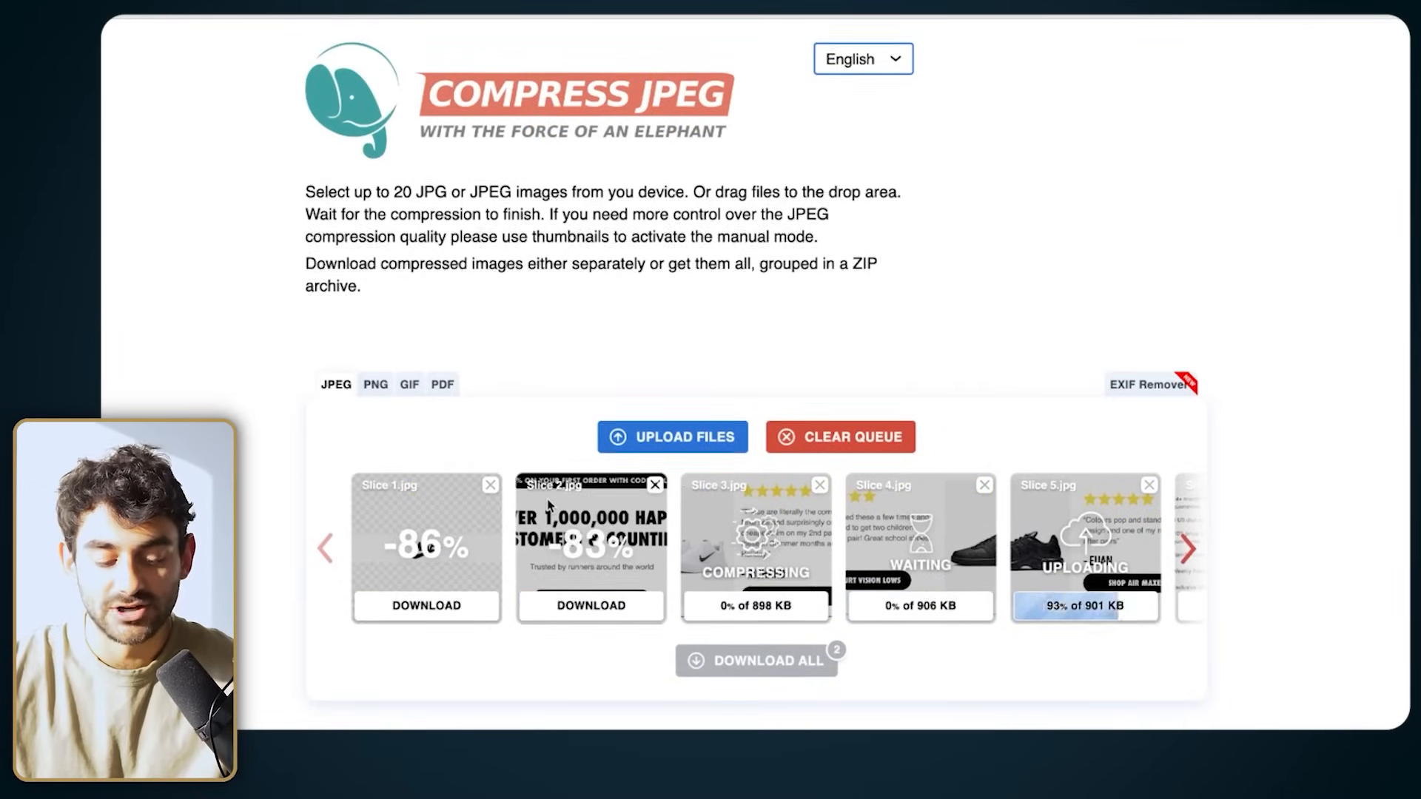
{"action": "scroll", "coordinate": [609, 527], "scroll_direction": "down", "scroll_amount": 1}
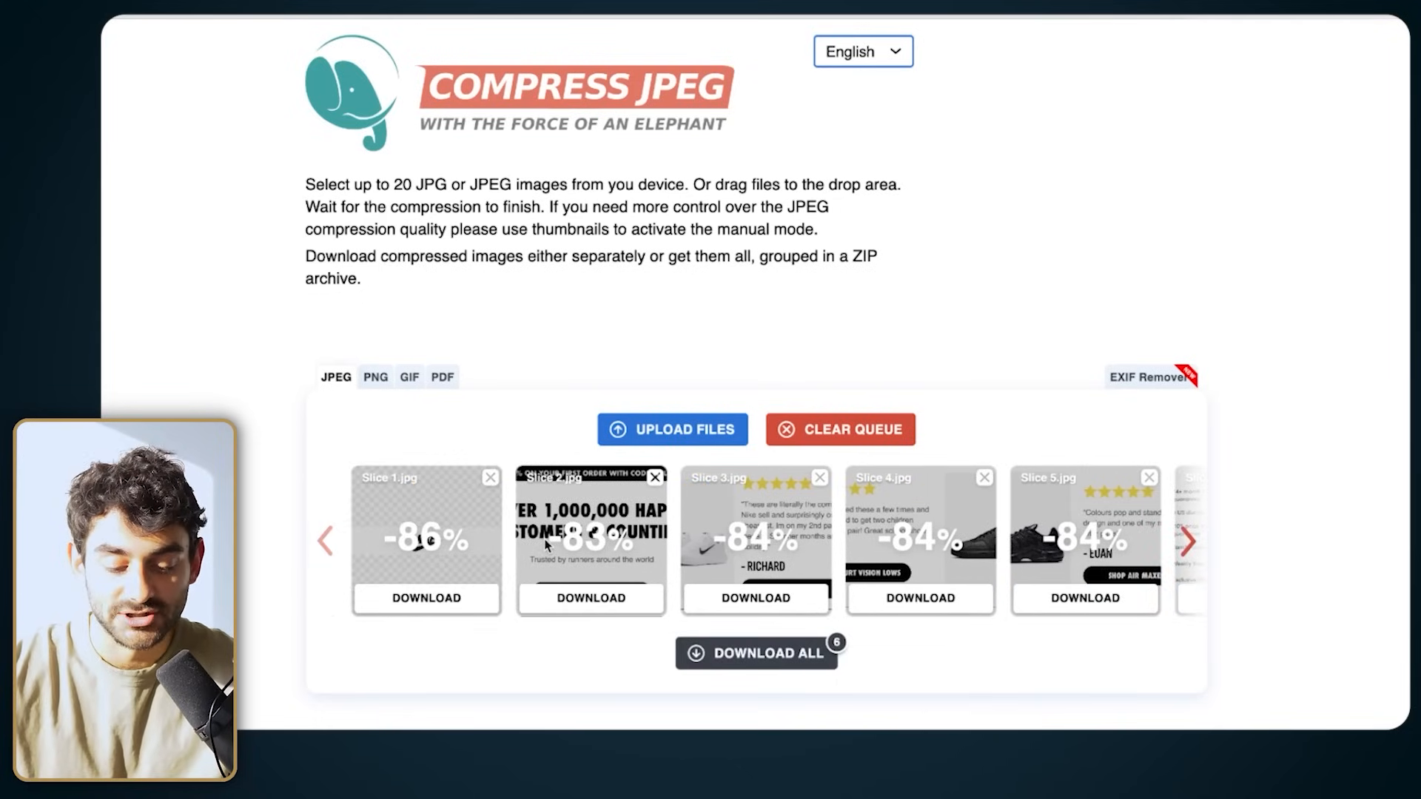
{"action": "left_click", "coordinate": [692, 653]}
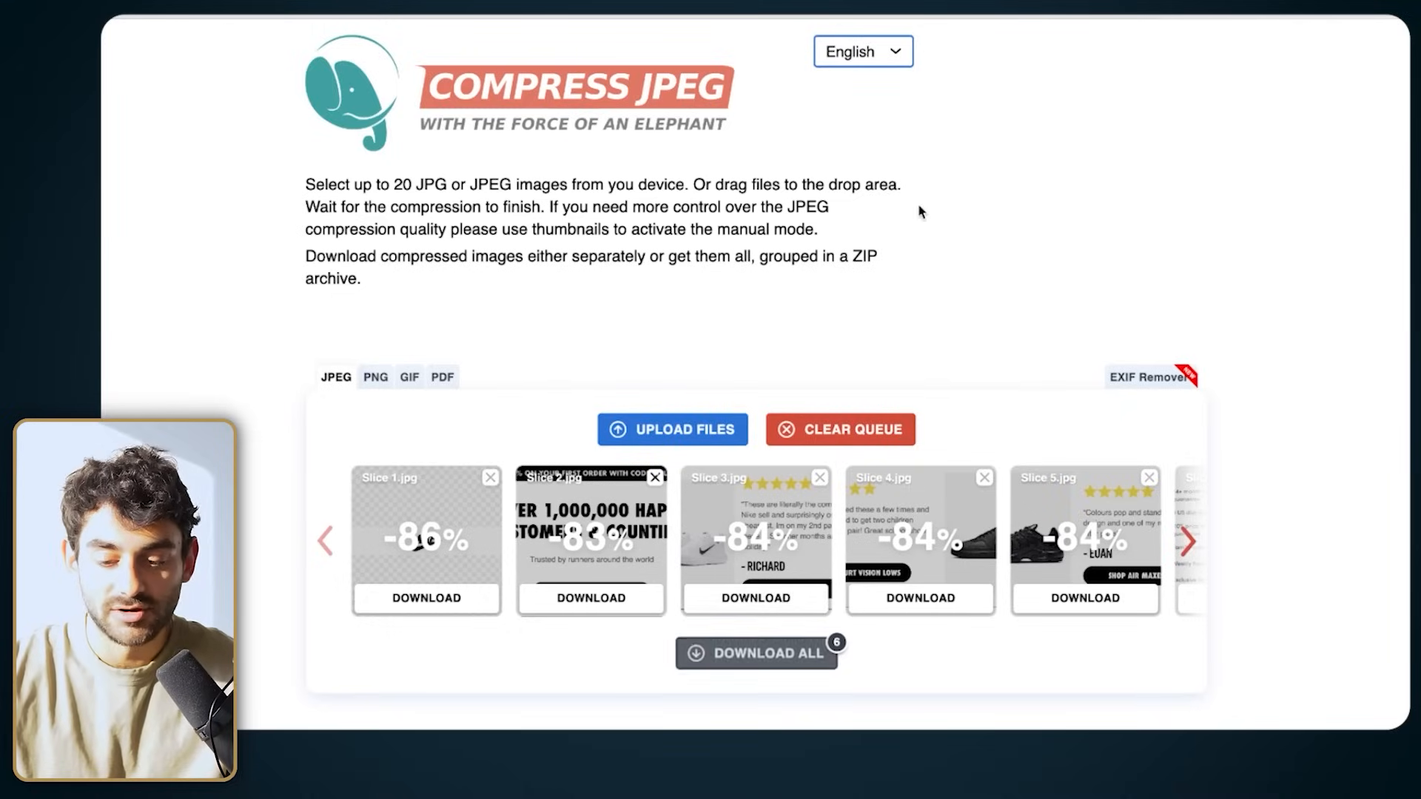
Step: Switch to Klaviyo, create a new email template from the Templates page and dismiss the pre-built content introduction
{"action": "key", "text": "ctrl+t"}
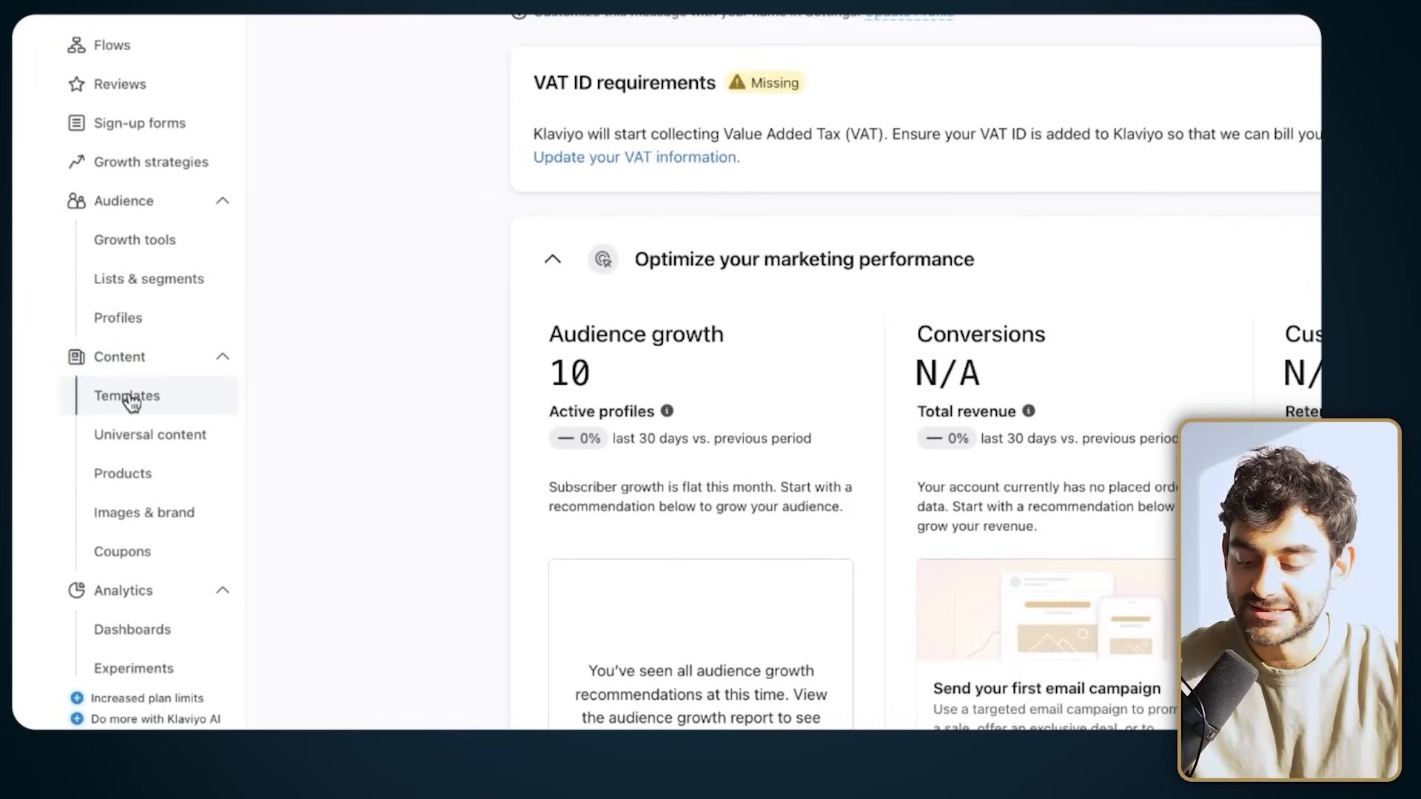
{"action": "left_click", "coordinate": [131, 400]}
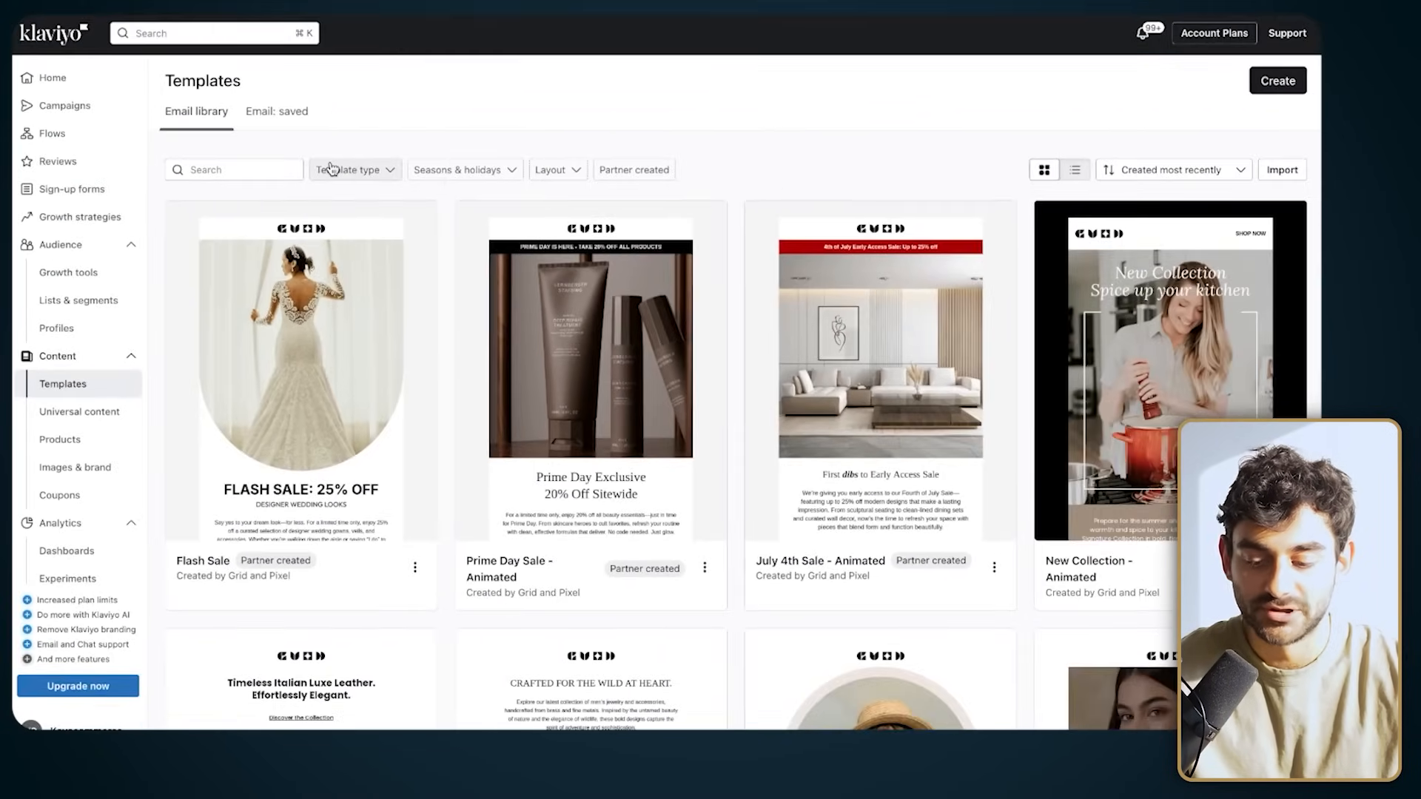
{"action": "left_click", "coordinate": [1268, 85]}
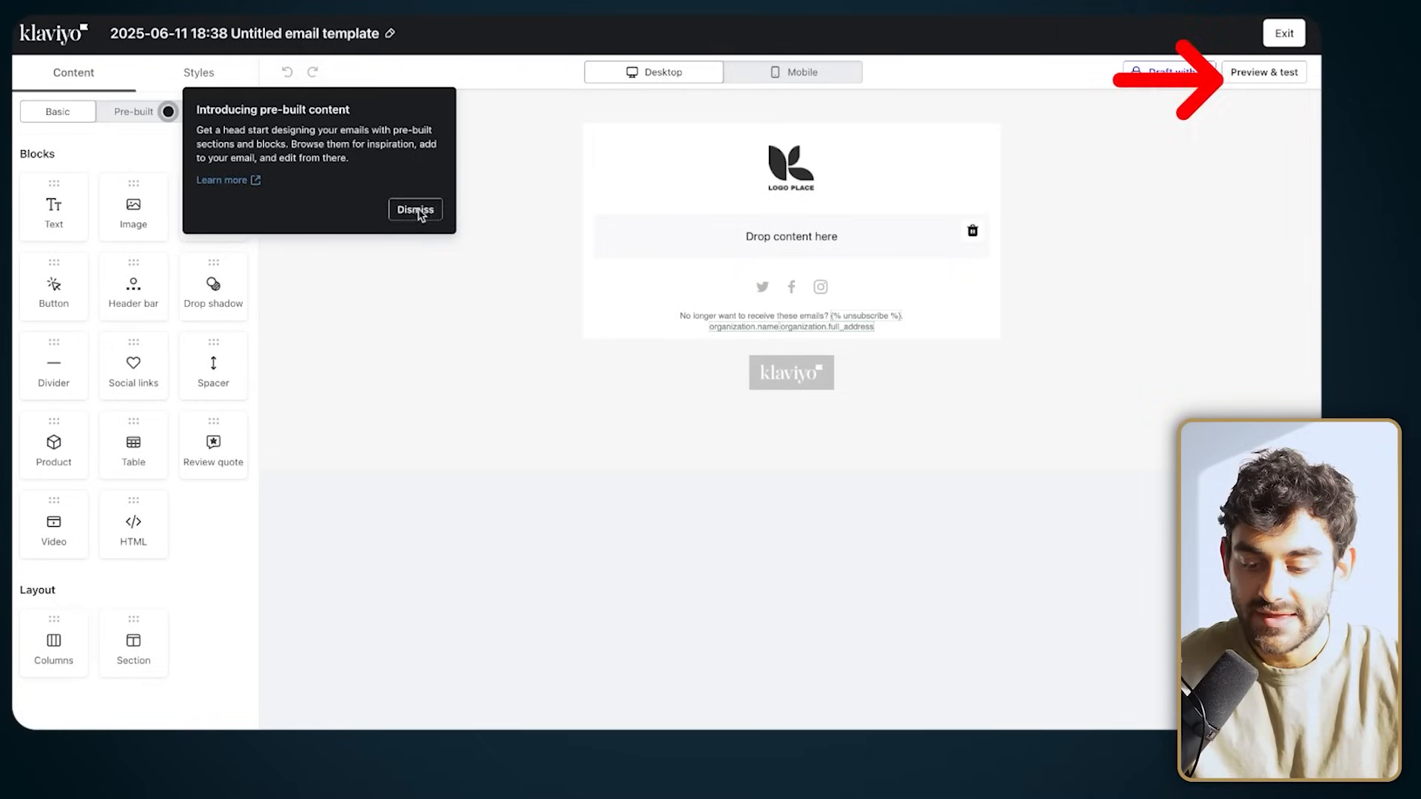
{"action": "left_click", "coordinate": [413, 212]}
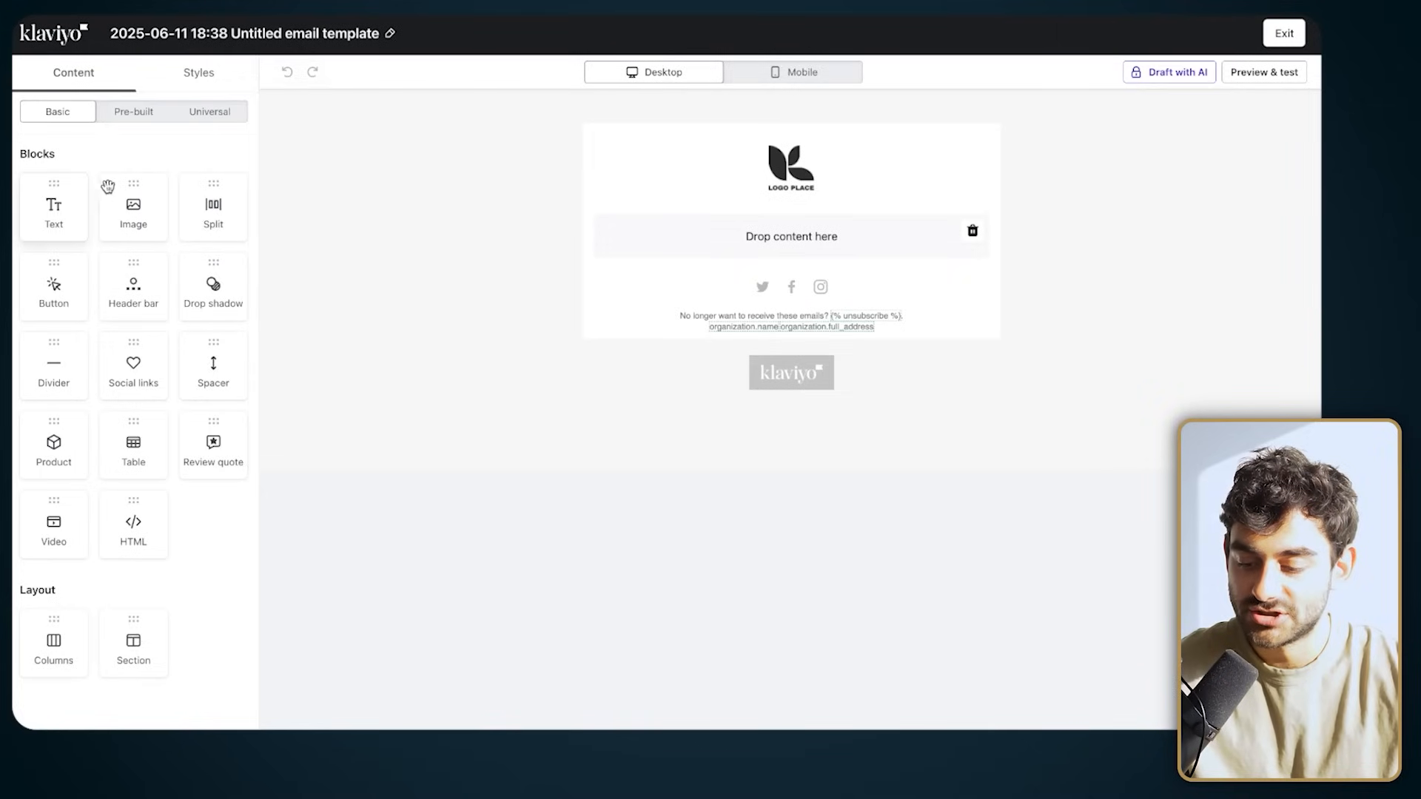
Step: Add an image block to the email template and delete the placeholder logo block
{"action": "left_click_drag", "start_coordinate": [133, 206], "coordinate": [704, 223]}
{"action": "left_click", "coordinate": [689, 171]}
{"action": "left_click", "coordinate": [275, 190]}
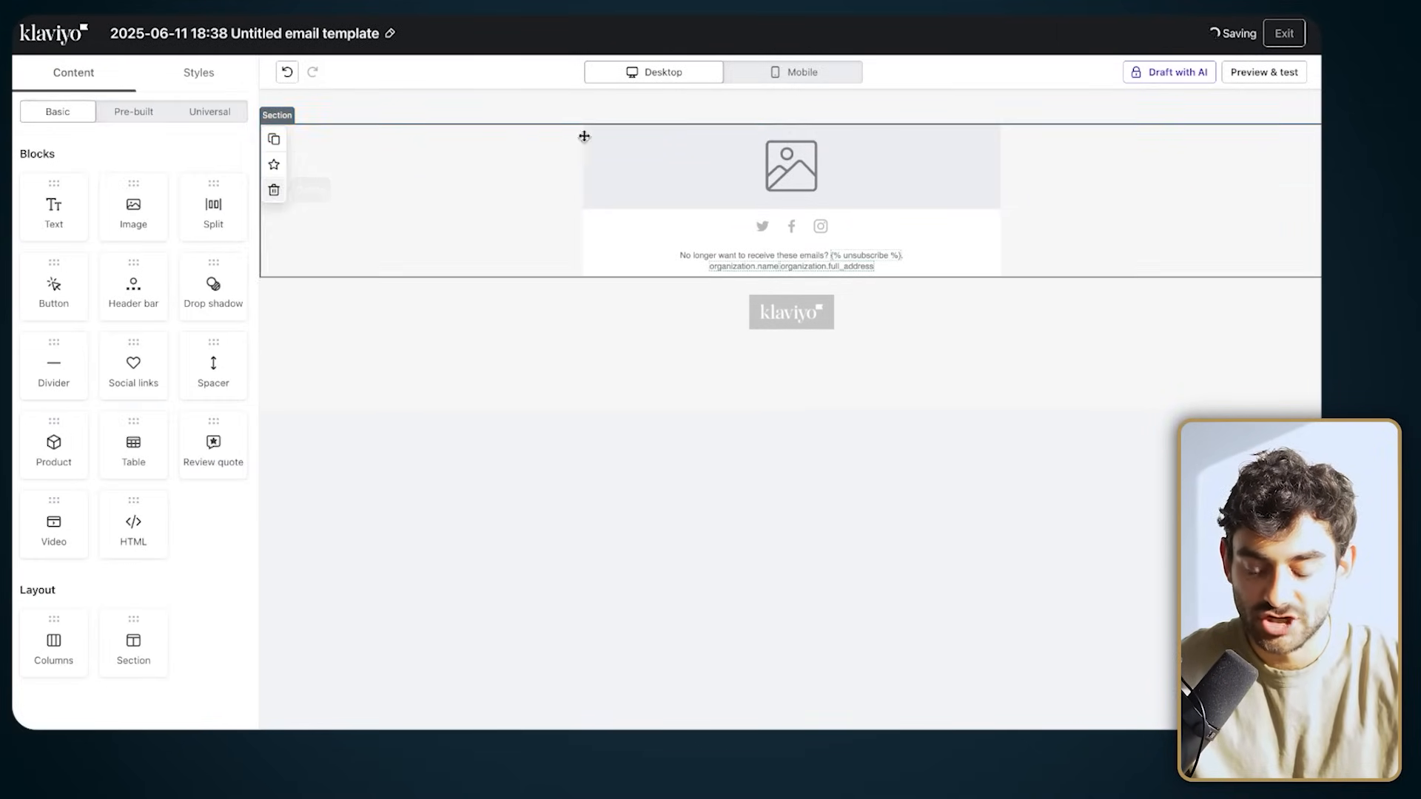
Step: Upload the compressed version of Slice 1.jpg from the Downloads folder into the email's empty image block
{"action": "left_click", "coordinate": [791, 193]}
{"action": "left_click", "coordinate": [120, 284]}
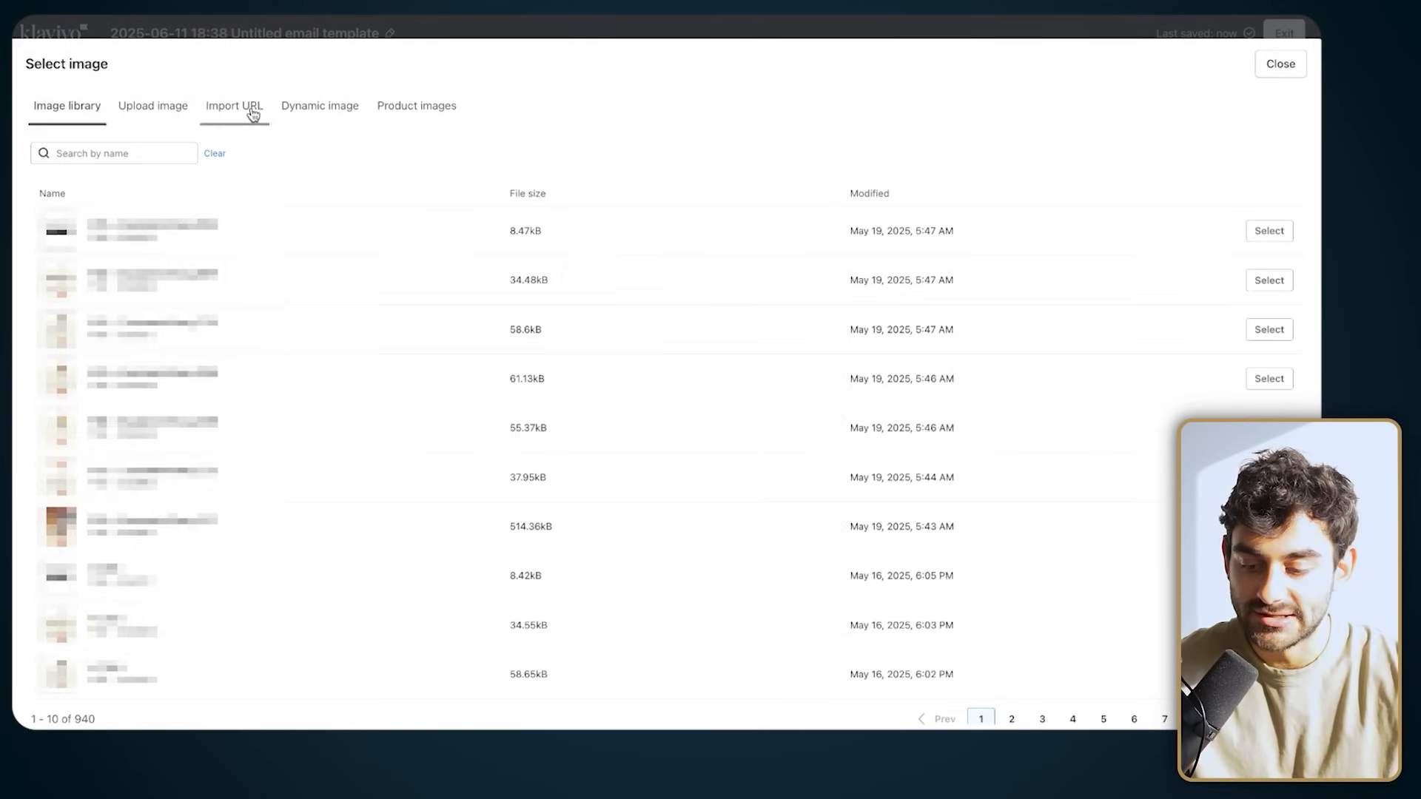
{"action": "left_click", "coordinate": [153, 106]}
{"action": "left_click", "coordinate": [665, 480]}
{"action": "double_click", "coordinate": [540, 347]}
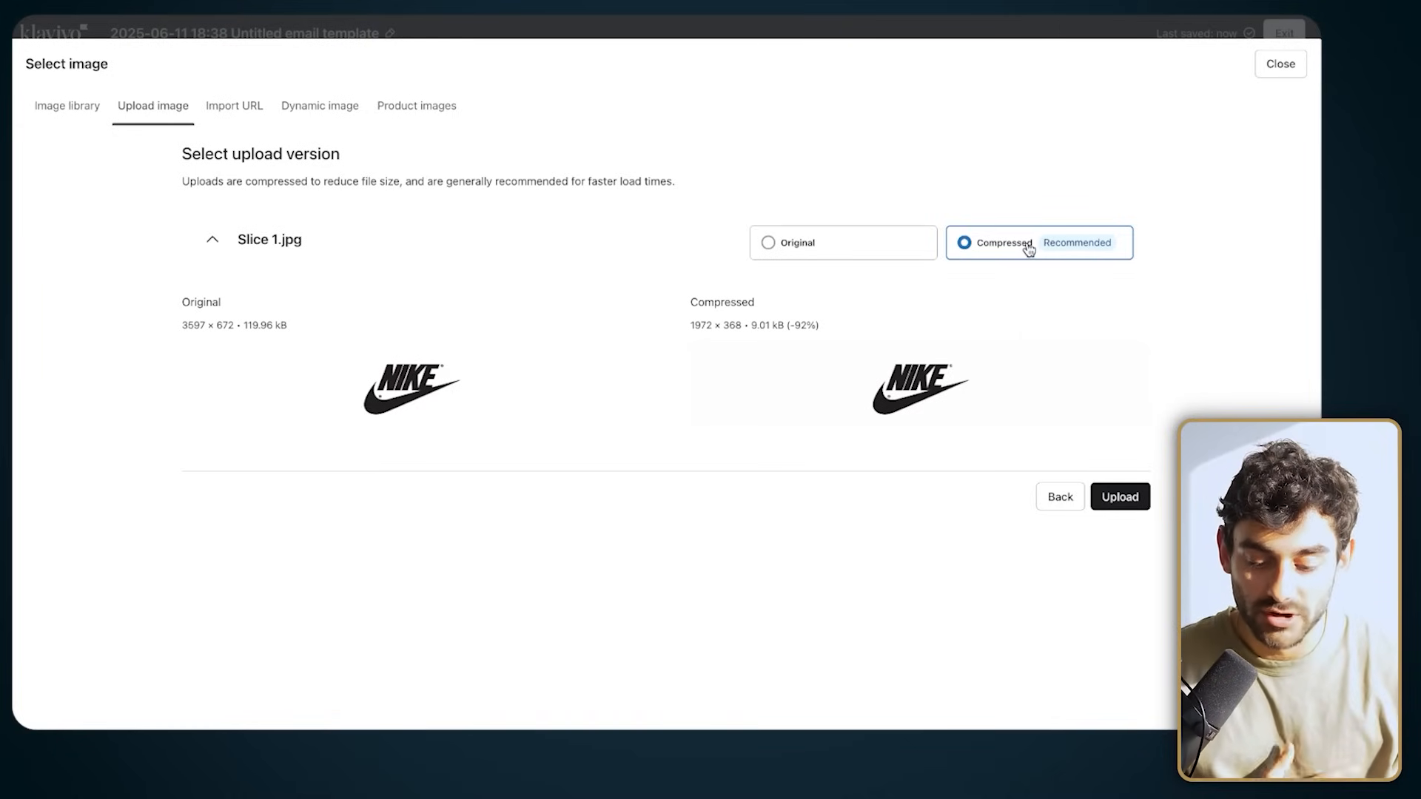
{"action": "left_click", "coordinate": [1118, 498]}
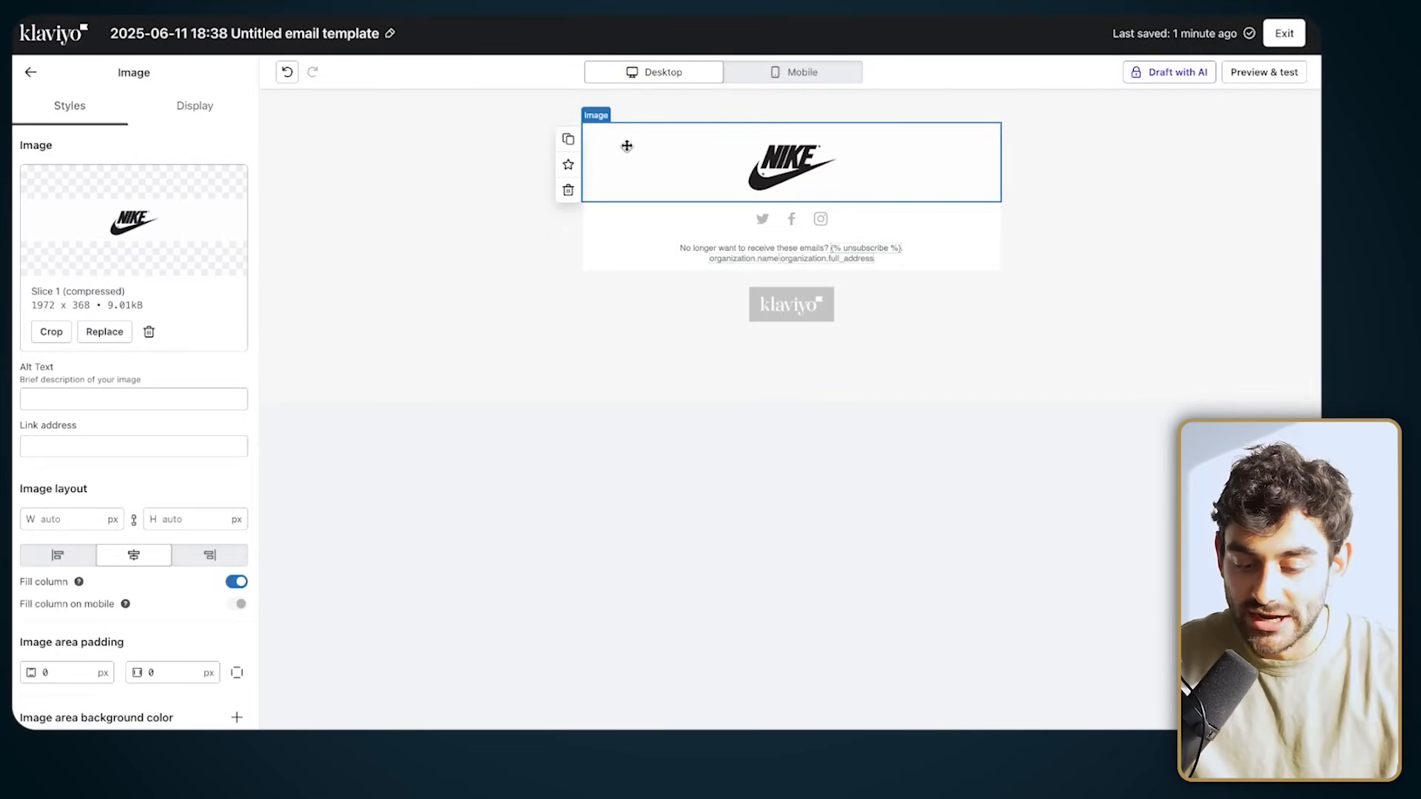
Step: Duplicate the logo image block and replace the copy's image with Slice 2.jpg from the Downloads folder
{"action": "left_click", "coordinate": [568, 139]}
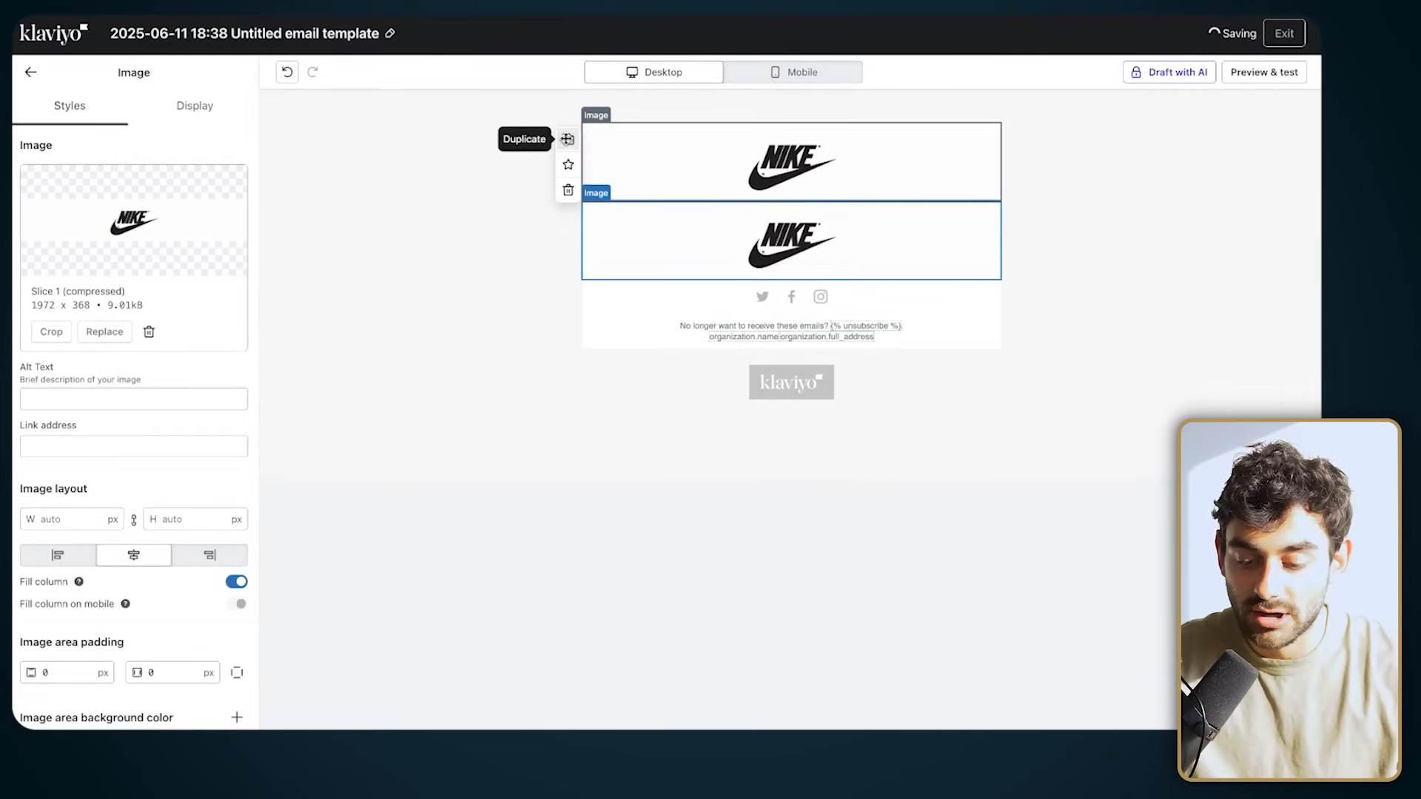
{"action": "left_click", "coordinate": [107, 332]}
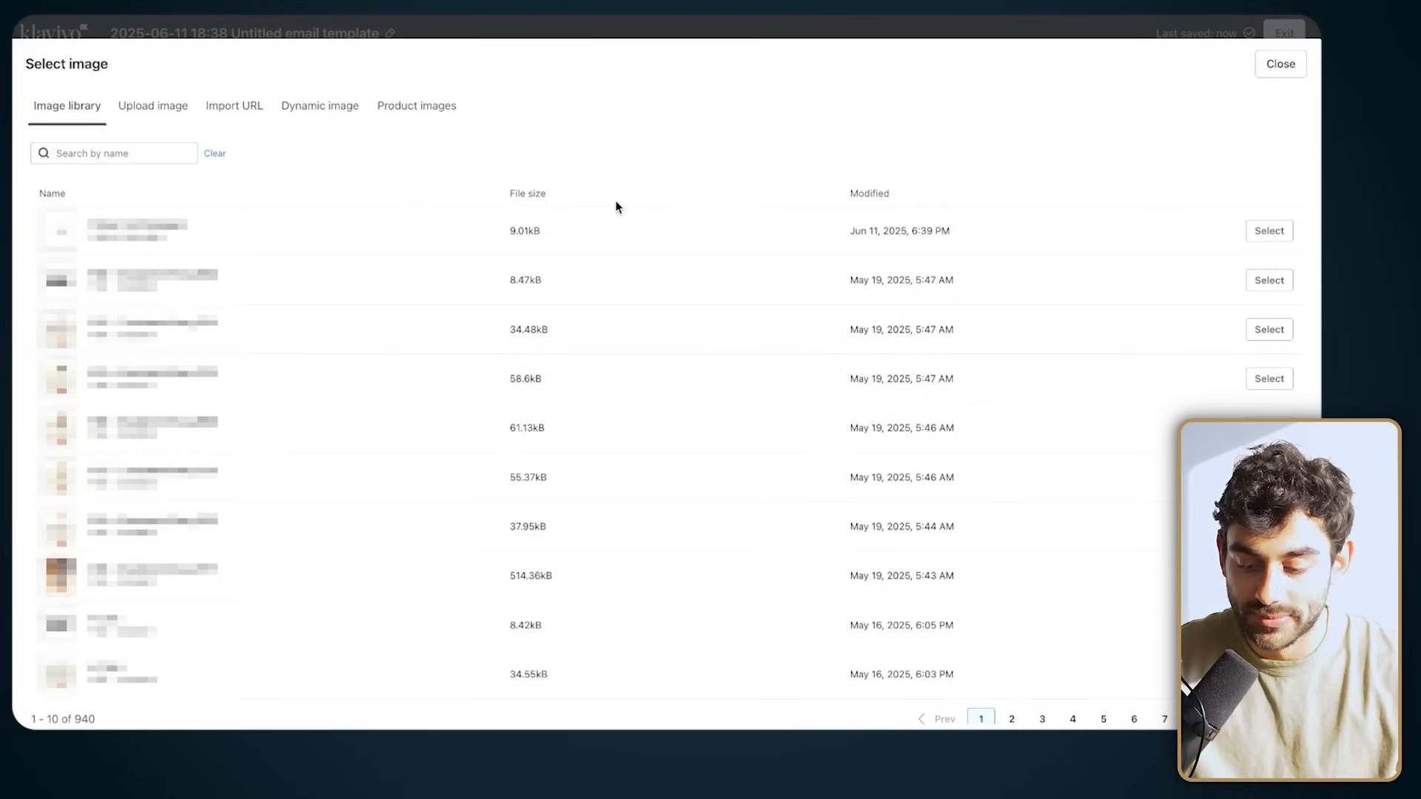
{"action": "left_click", "coordinate": [153, 105]}
{"action": "left_click", "coordinate": [663, 476]}
{"action": "double_click", "coordinate": [554, 331]}
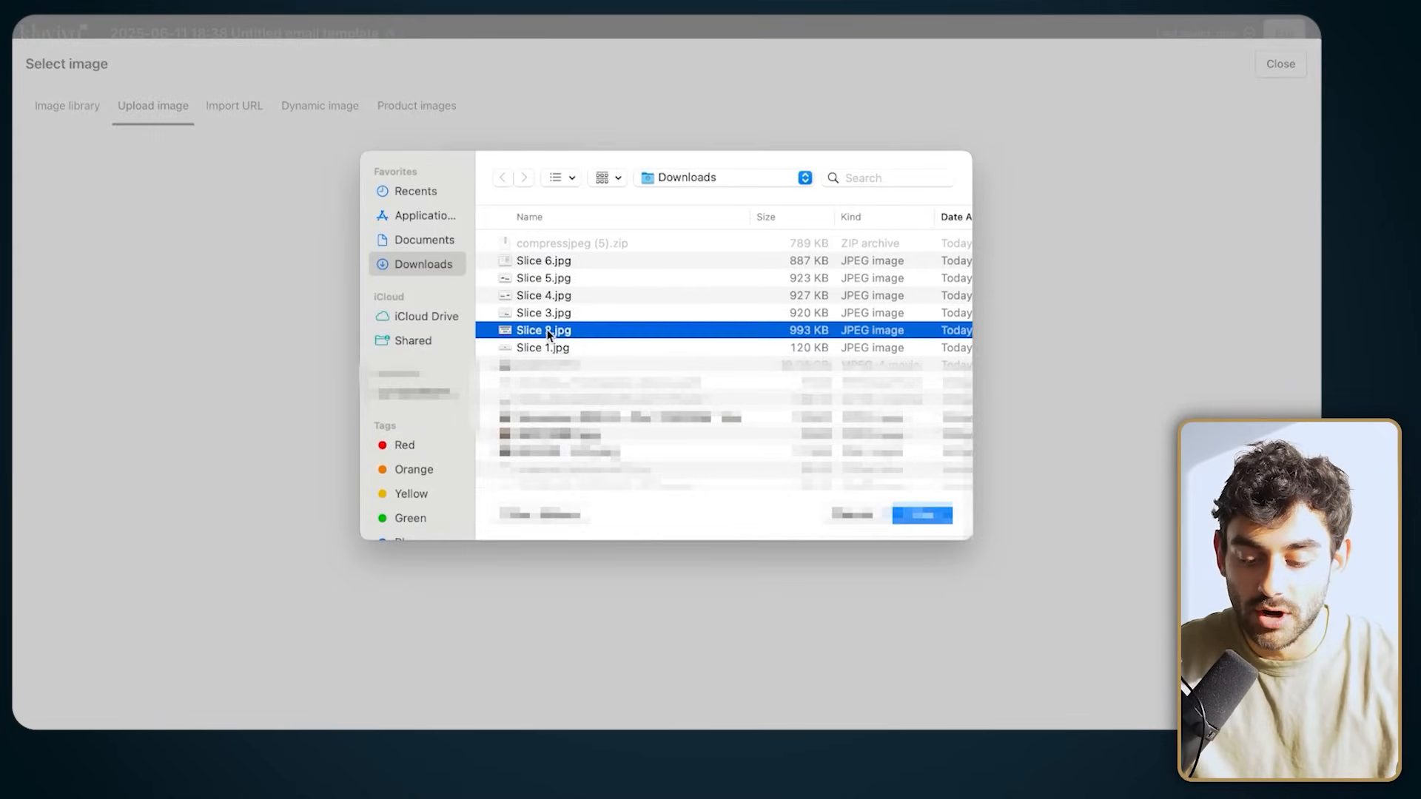
Step: Review the assembled slices in the email and examine the Slice 2 hero image's alt text and link settings
{"action": "scroll", "coordinate": [517, 367], "scroll_direction": "down", "scroll_amount": 3}
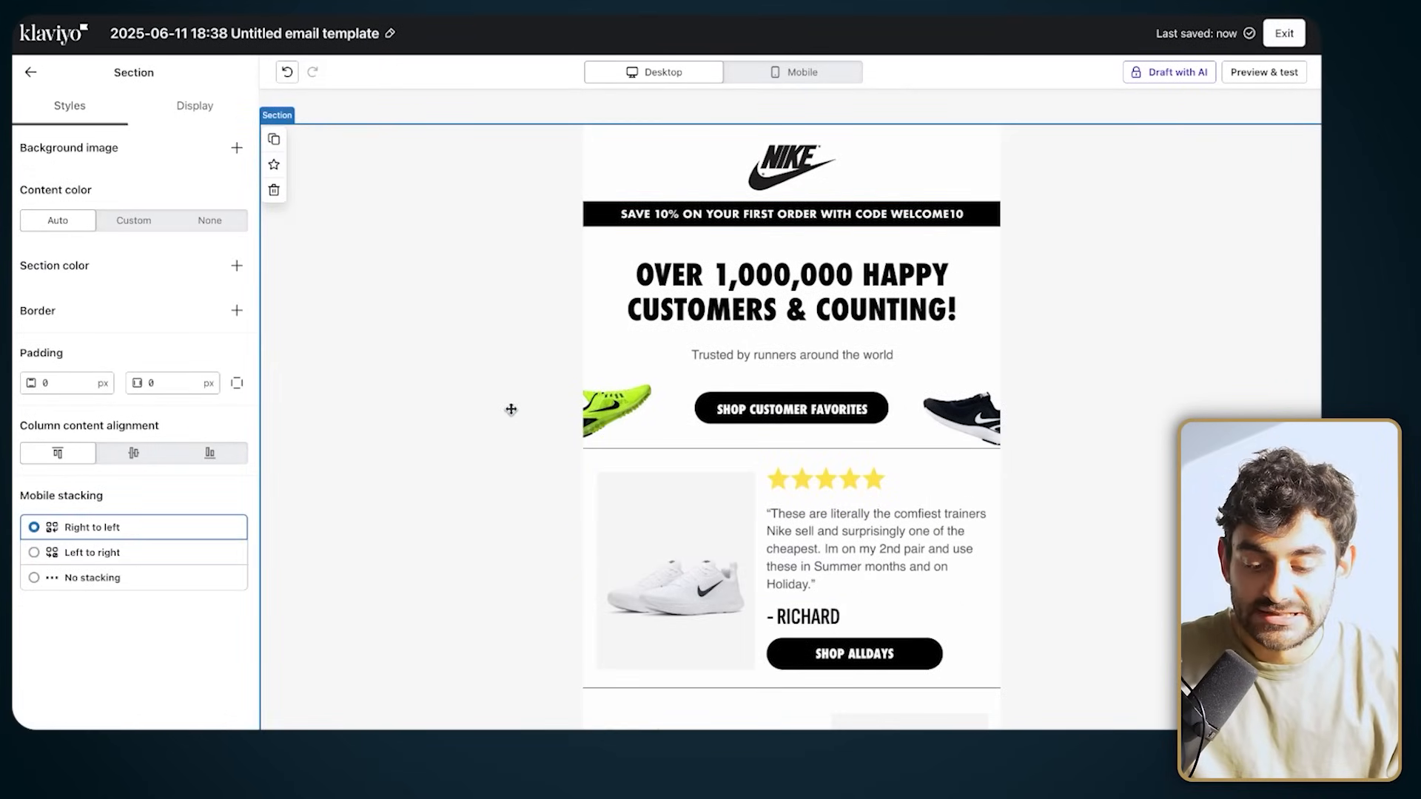
{"action": "scroll", "coordinate": [714, 317], "scroll_direction": "down", "scroll_amount": 7}
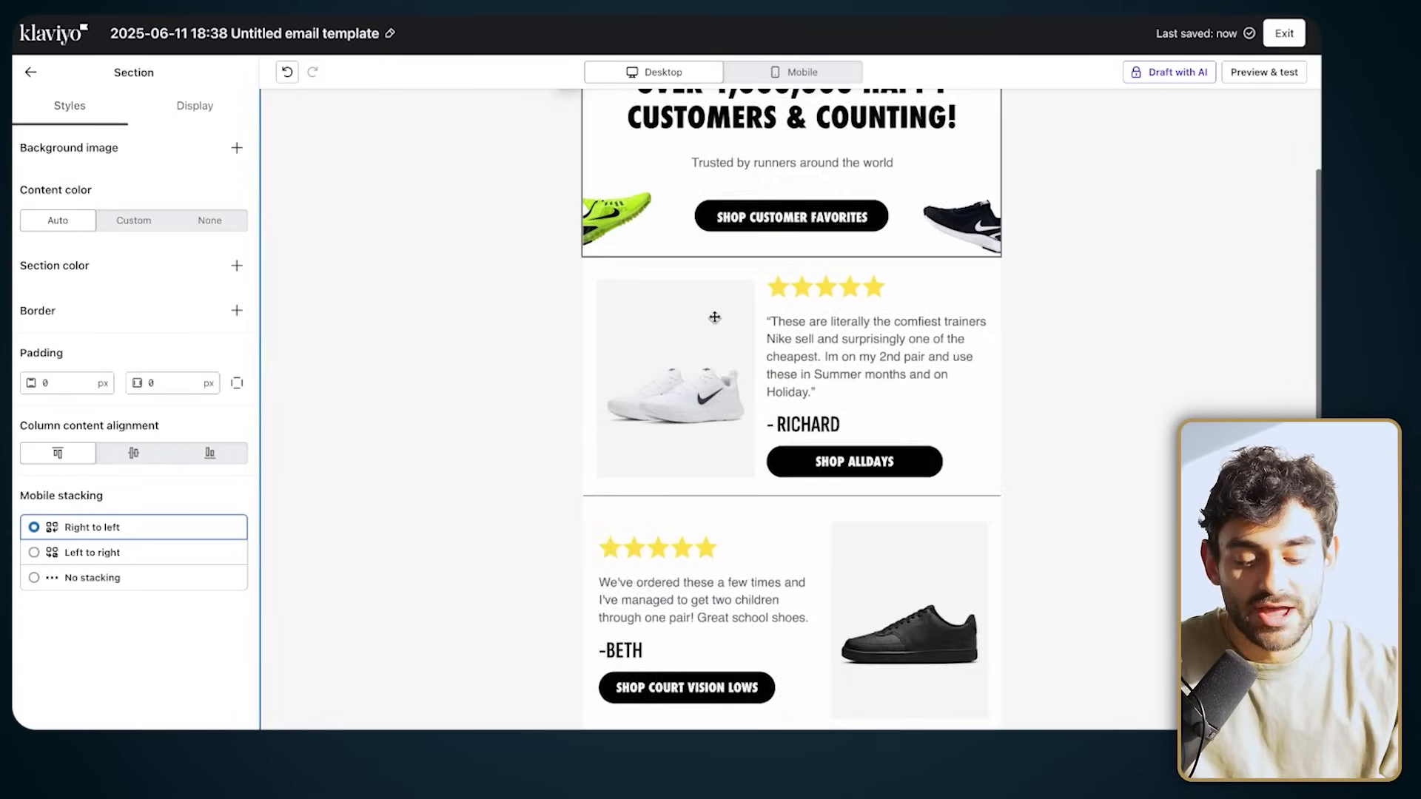
{"action": "scroll", "coordinate": [714, 316], "scroll_direction": "up", "scroll_amount": 7}
{"action": "left_click", "coordinate": [714, 317]}
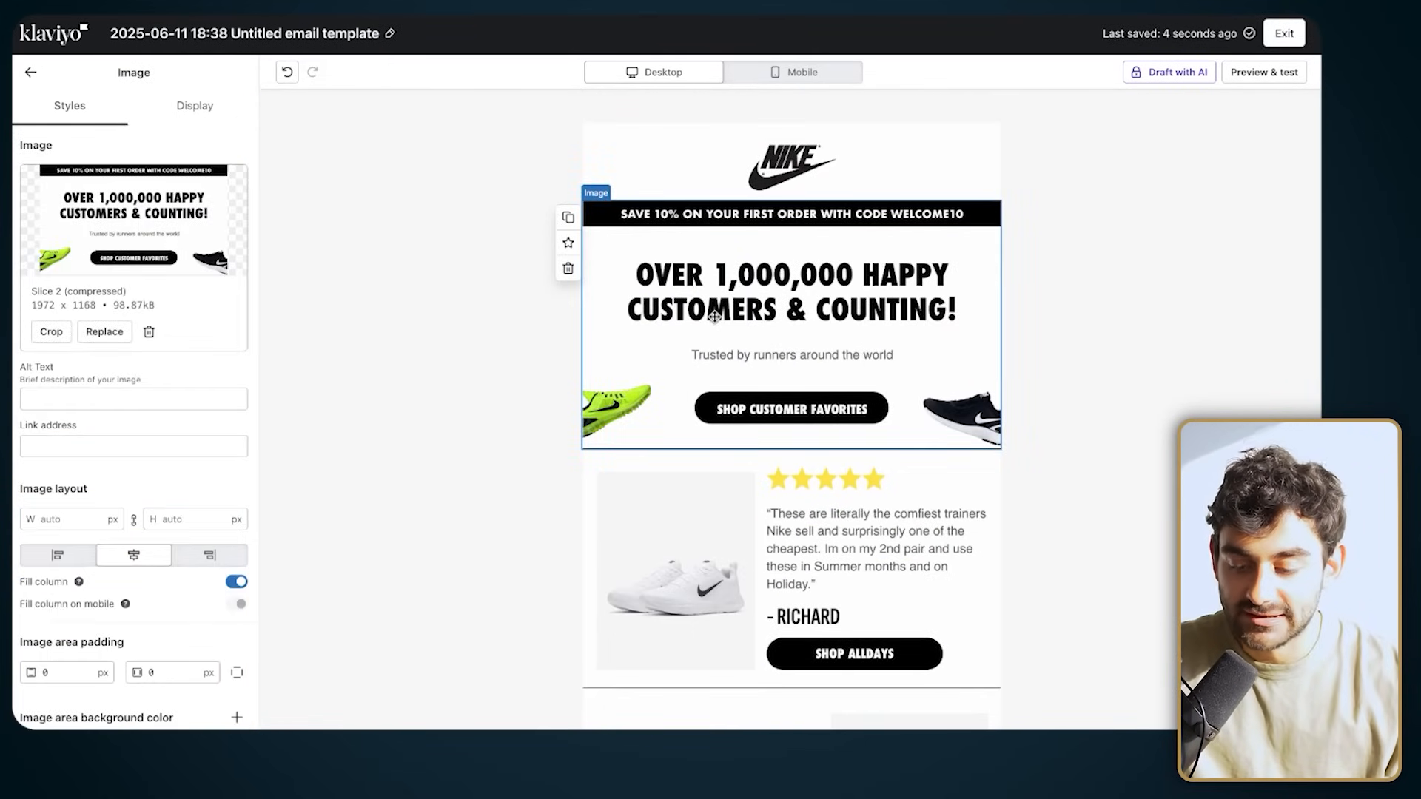
{"action": "left_click", "coordinate": [454, 180]}
{"action": "left_click", "coordinate": [724, 248]}
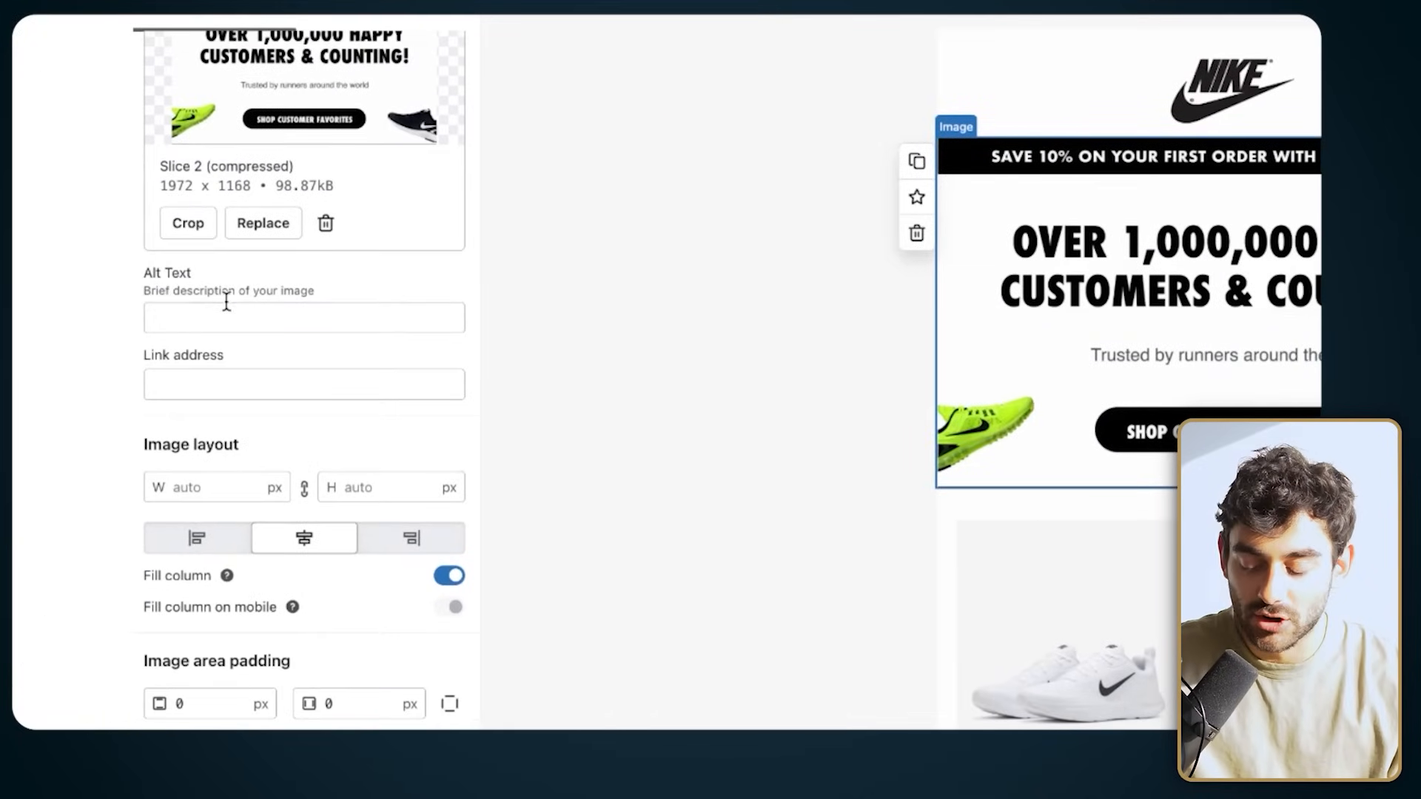
{"action": "left_click", "coordinate": [208, 315]}
{"action": "left_click", "coordinate": [929, 89]}
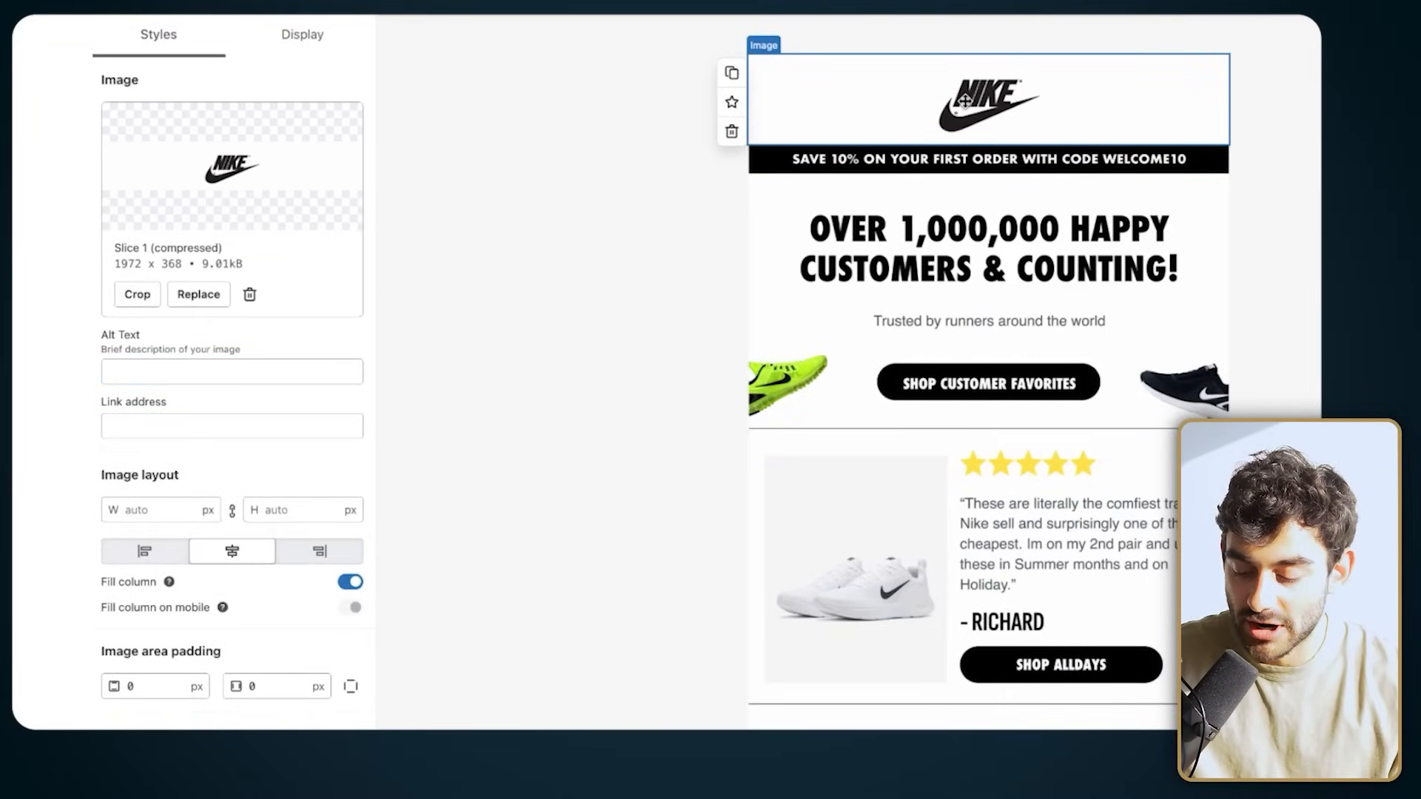
{"action": "left_click", "coordinate": [190, 428]}
{"action": "type", "text": "www.nike.com"}
{"action": "key", "text": "Return"}
{"action": "left_click", "coordinate": [187, 365]}
{"action": "type", "text": "Nike Logo"}
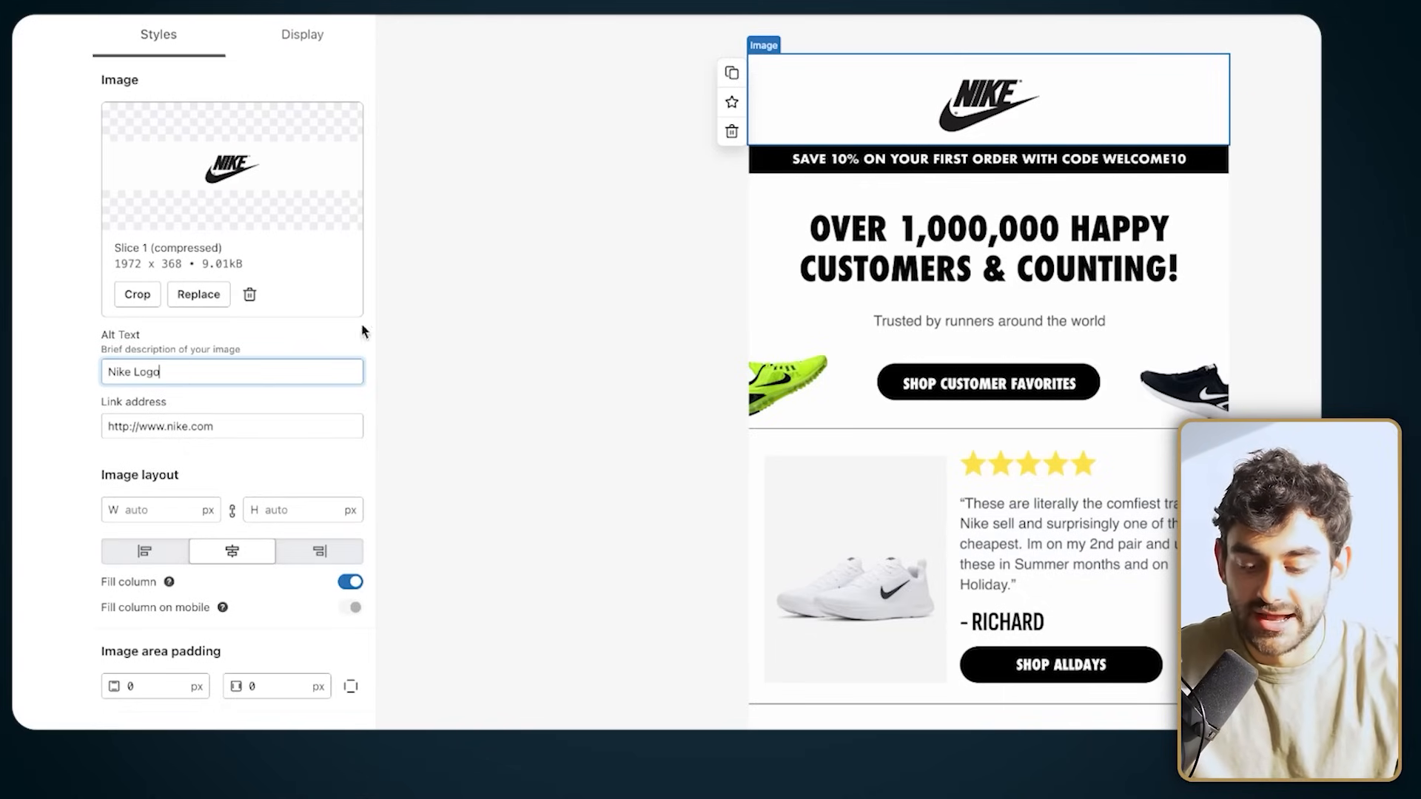
Step: Set the Slice 2 hero image's alt text to "Save 10% on your first order iwth code WELCOME10. Over 1,00,"
{"action": "left_click", "coordinate": [896, 215]}
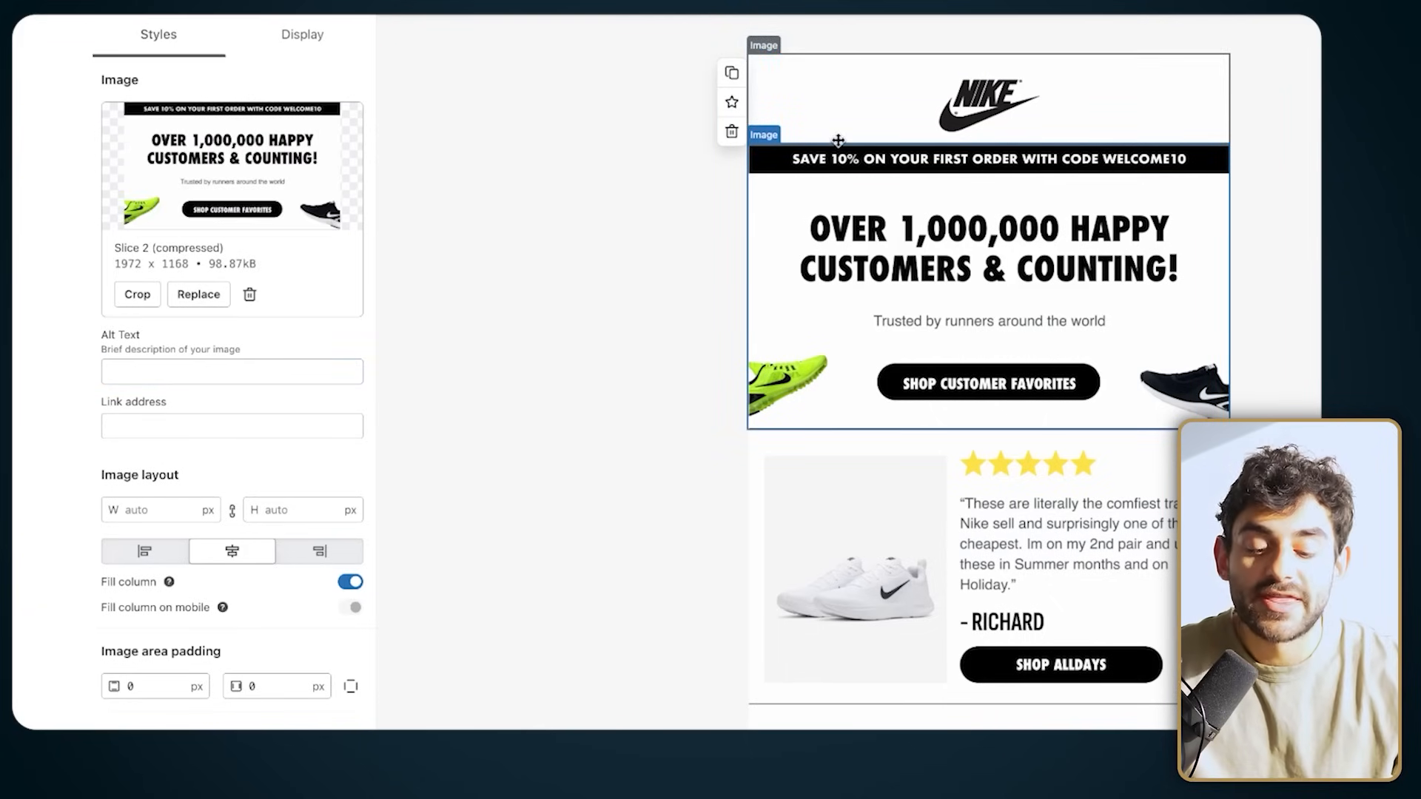
{"action": "scroll", "coordinate": [895, 202], "scroll_direction": "down", "scroll_amount": 1}
{"action": "scroll", "coordinate": [896, 202], "scroll_direction": "up", "scroll_amount": 1}
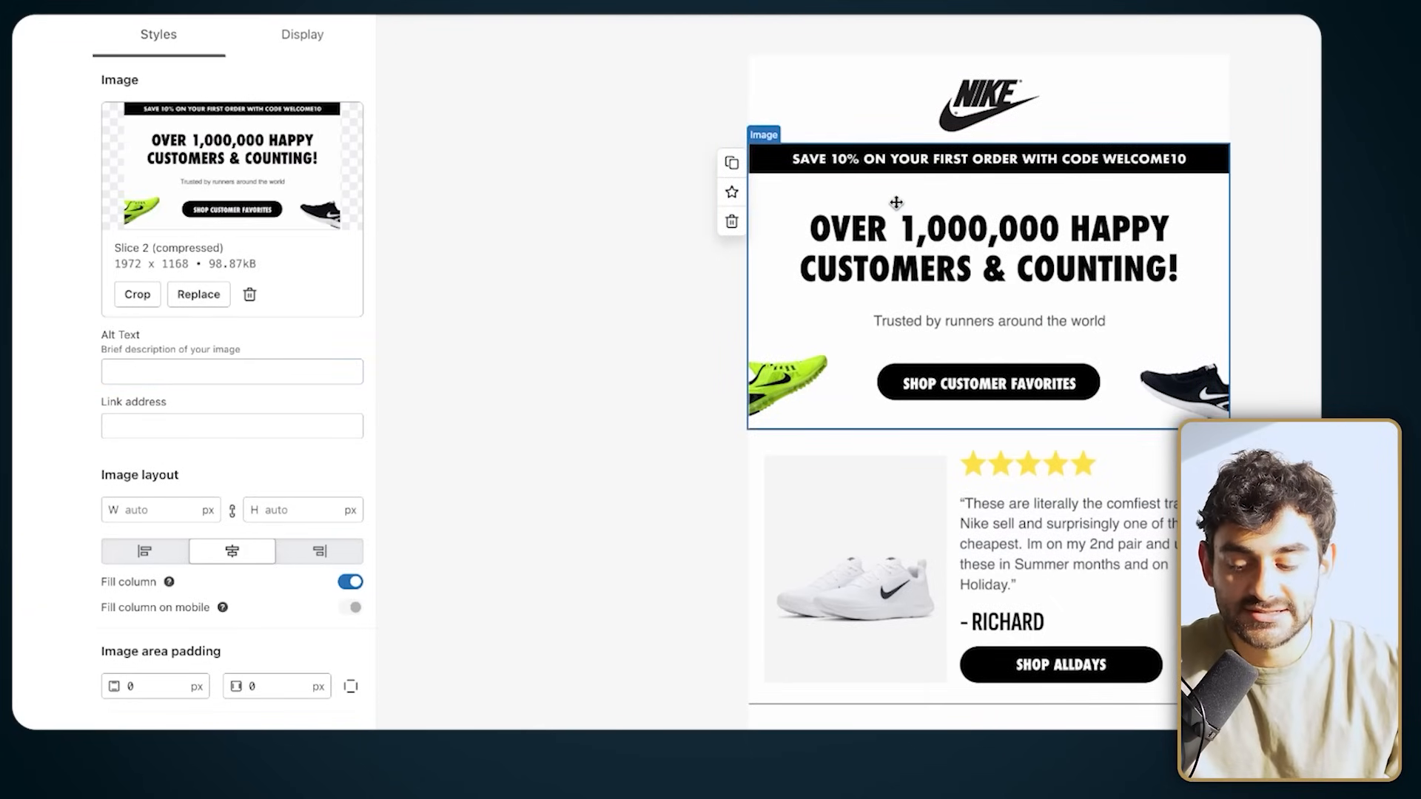
{"action": "left_click", "coordinate": [241, 370]}
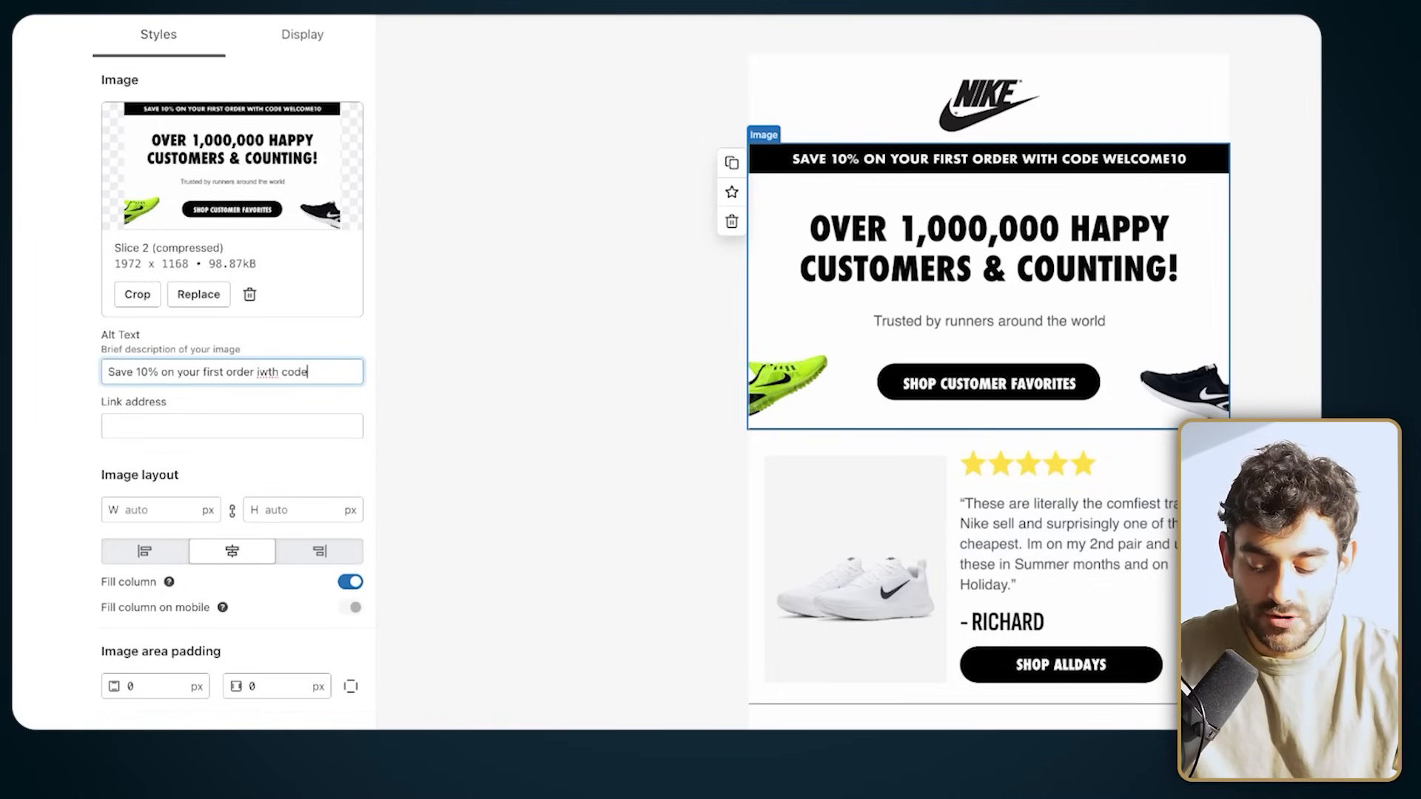
{"action": "type", "text": "LCOME10. O"}
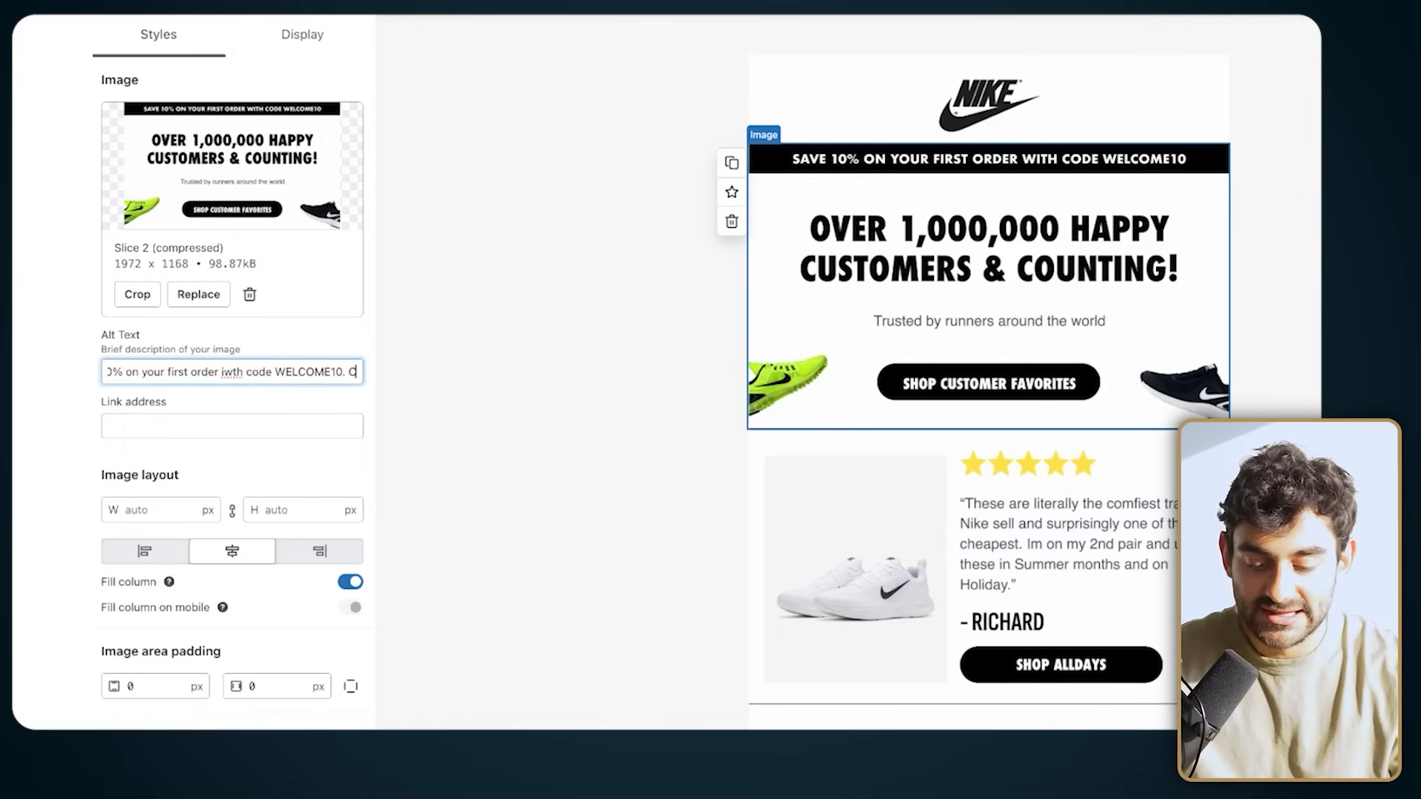
{"action": "type", "text": "ver 1,00,"}
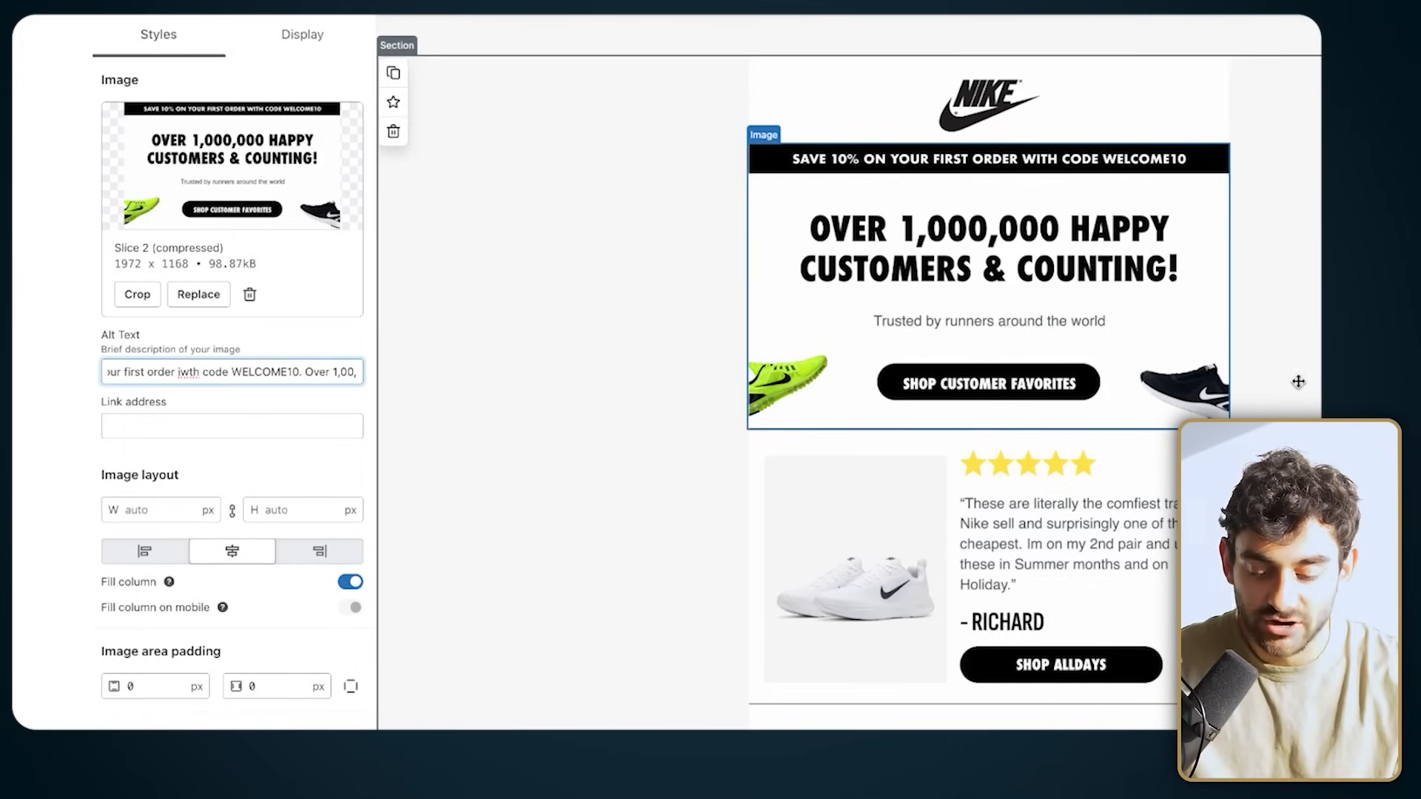
Step: Examine the Slice 3 review image's alt text and link address settings and look over the remaining slices
{"action": "scroll", "coordinate": [942, 280], "scroll_direction": "down", "scroll_amount": 3}
{"action": "left_click", "coordinate": [943, 280]}
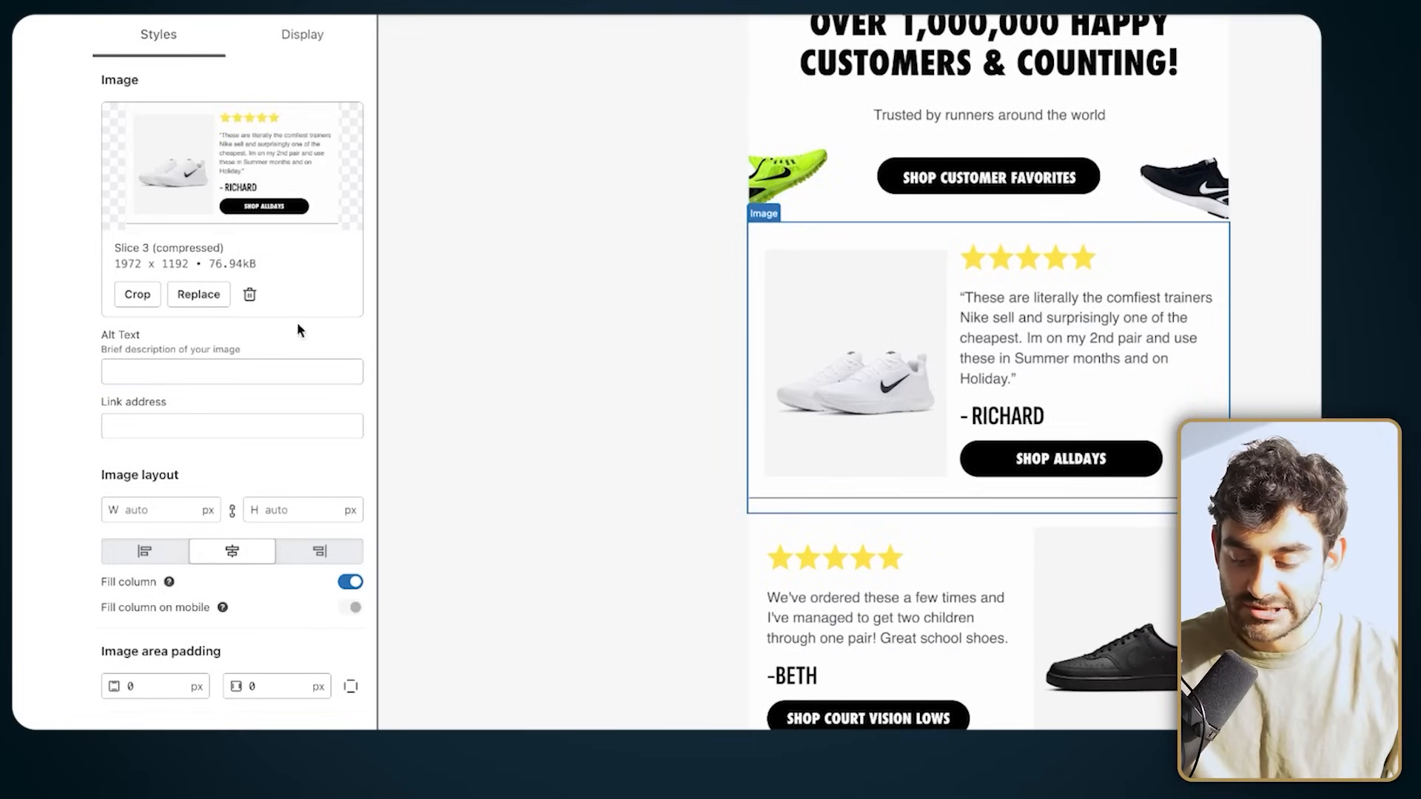
{"action": "scroll", "coordinate": [704, 308], "scroll_direction": "down", "scroll_amount": 1}
{"action": "left_click", "coordinate": [257, 423]}
{"action": "scroll", "coordinate": [784, 354], "scroll_direction": "down", "scroll_amount": 4}
{"action": "scroll", "coordinate": [783, 353], "scroll_direction": "up", "scroll_amount": 8}
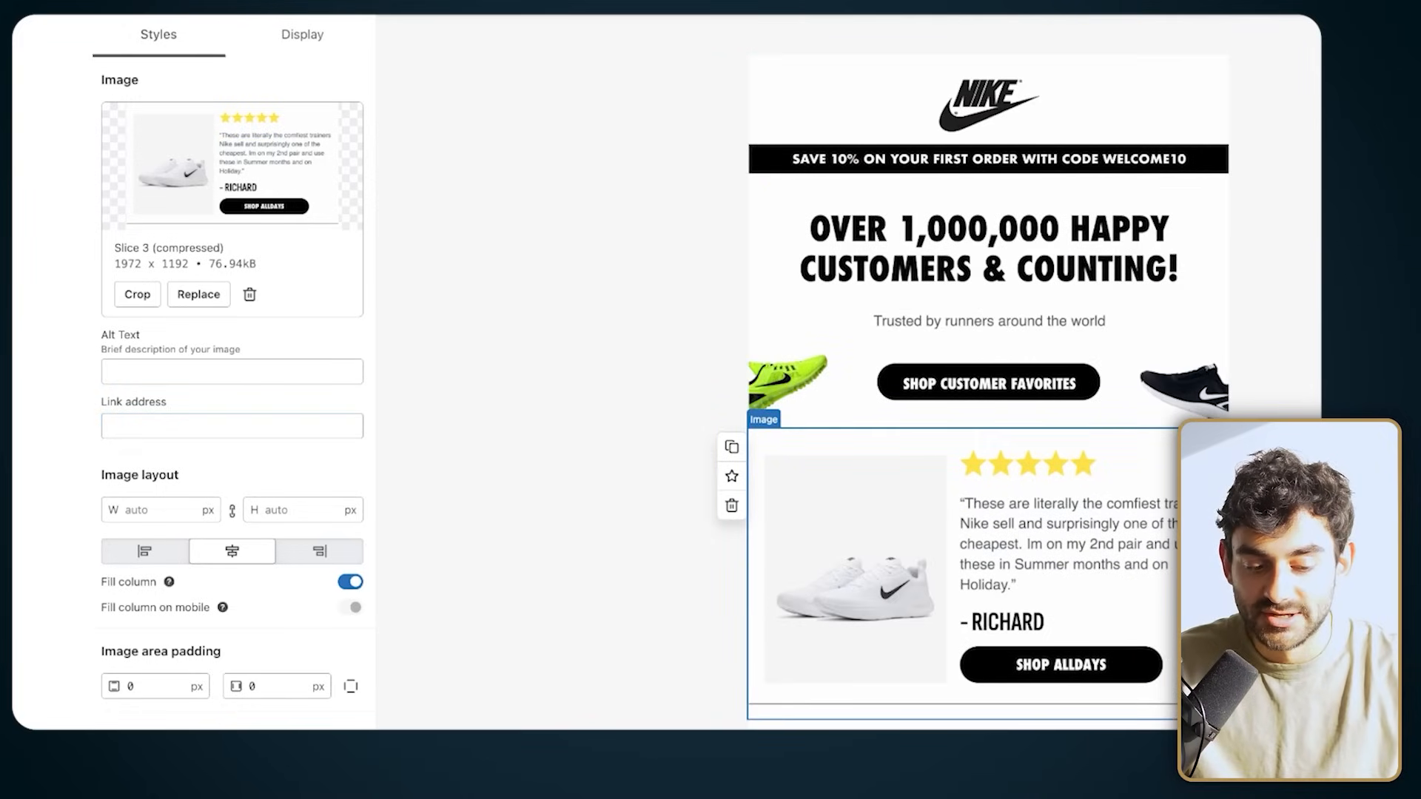
Step: Open the preview and test view of the email template to check the complete layout
{"action": "left_click", "coordinate": [1279, 48]}
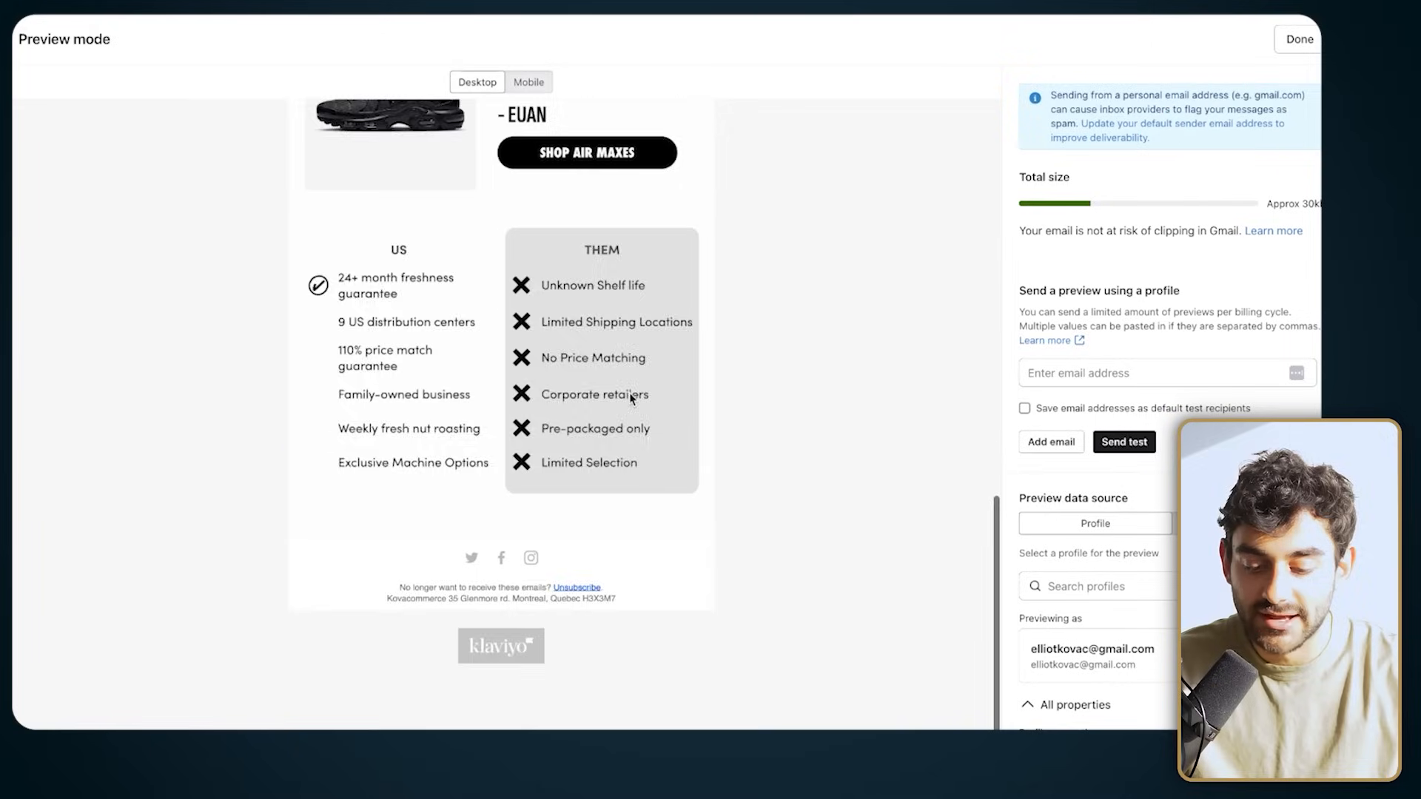